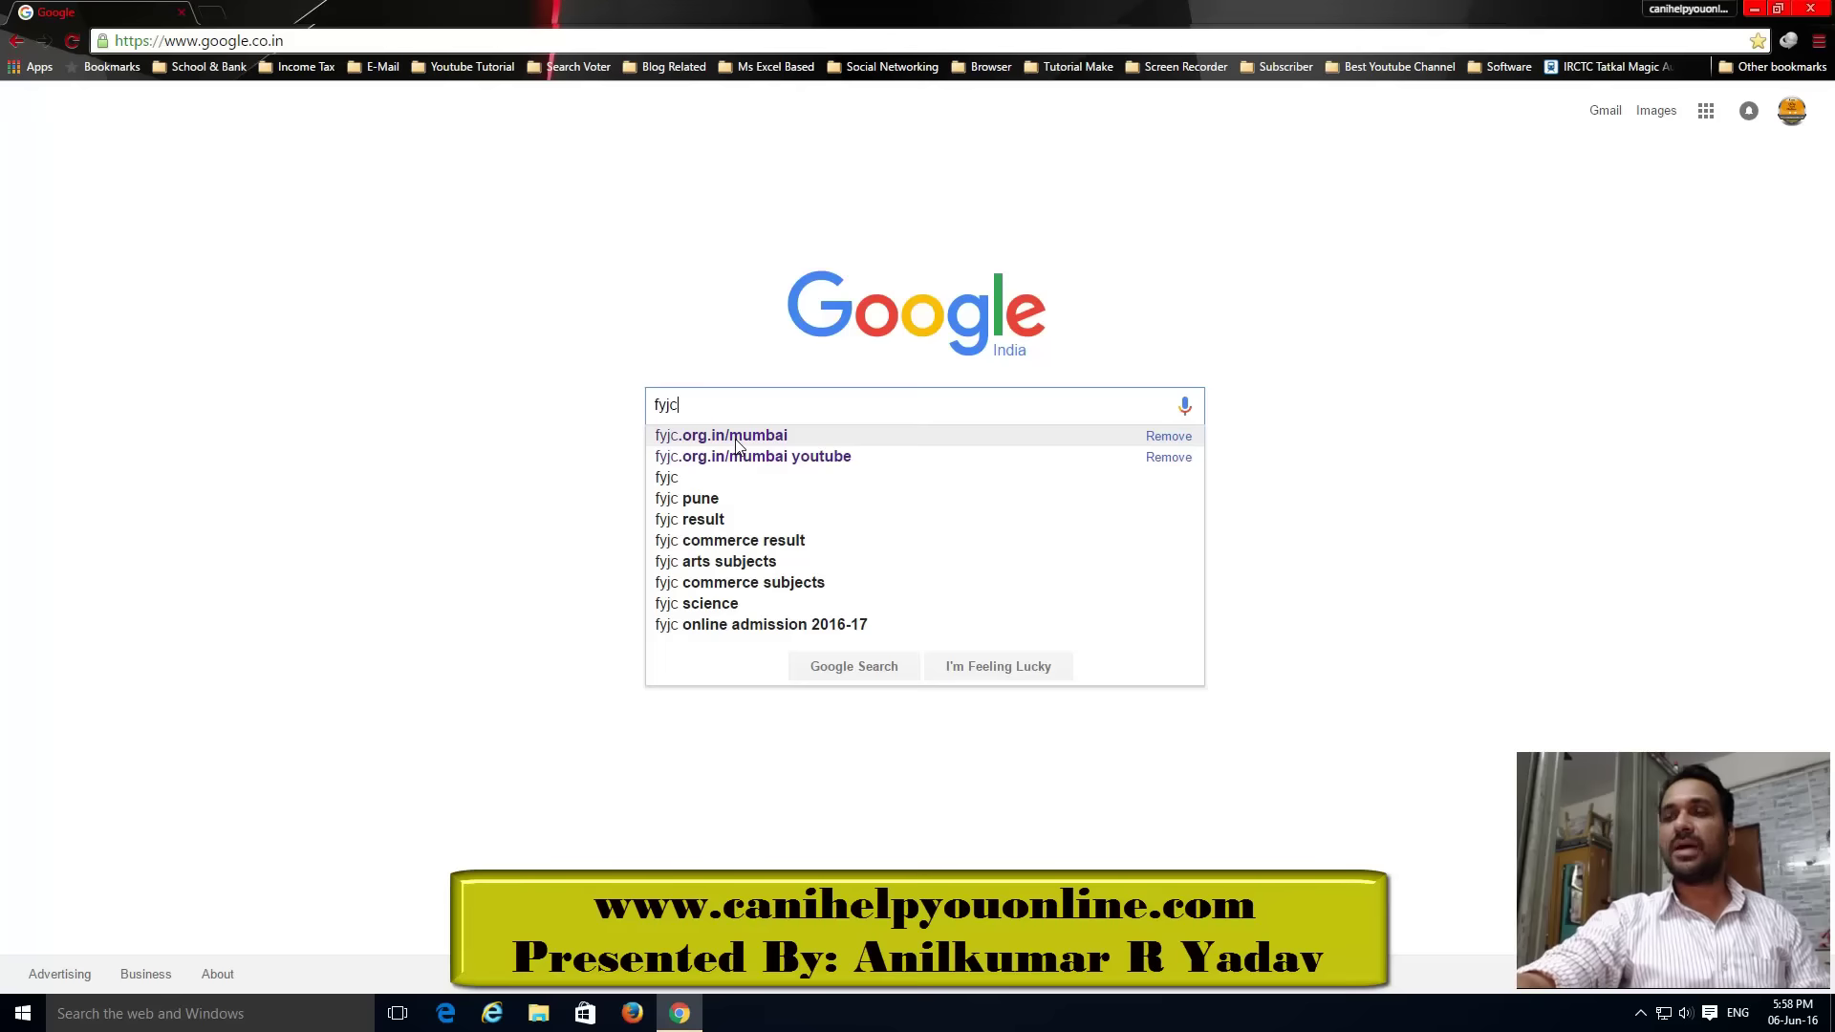
# Find the 11th Standard Online Admission site through a search for fyjc.org.in/mumbai and open its login page.
pyautogui.click(736, 440)
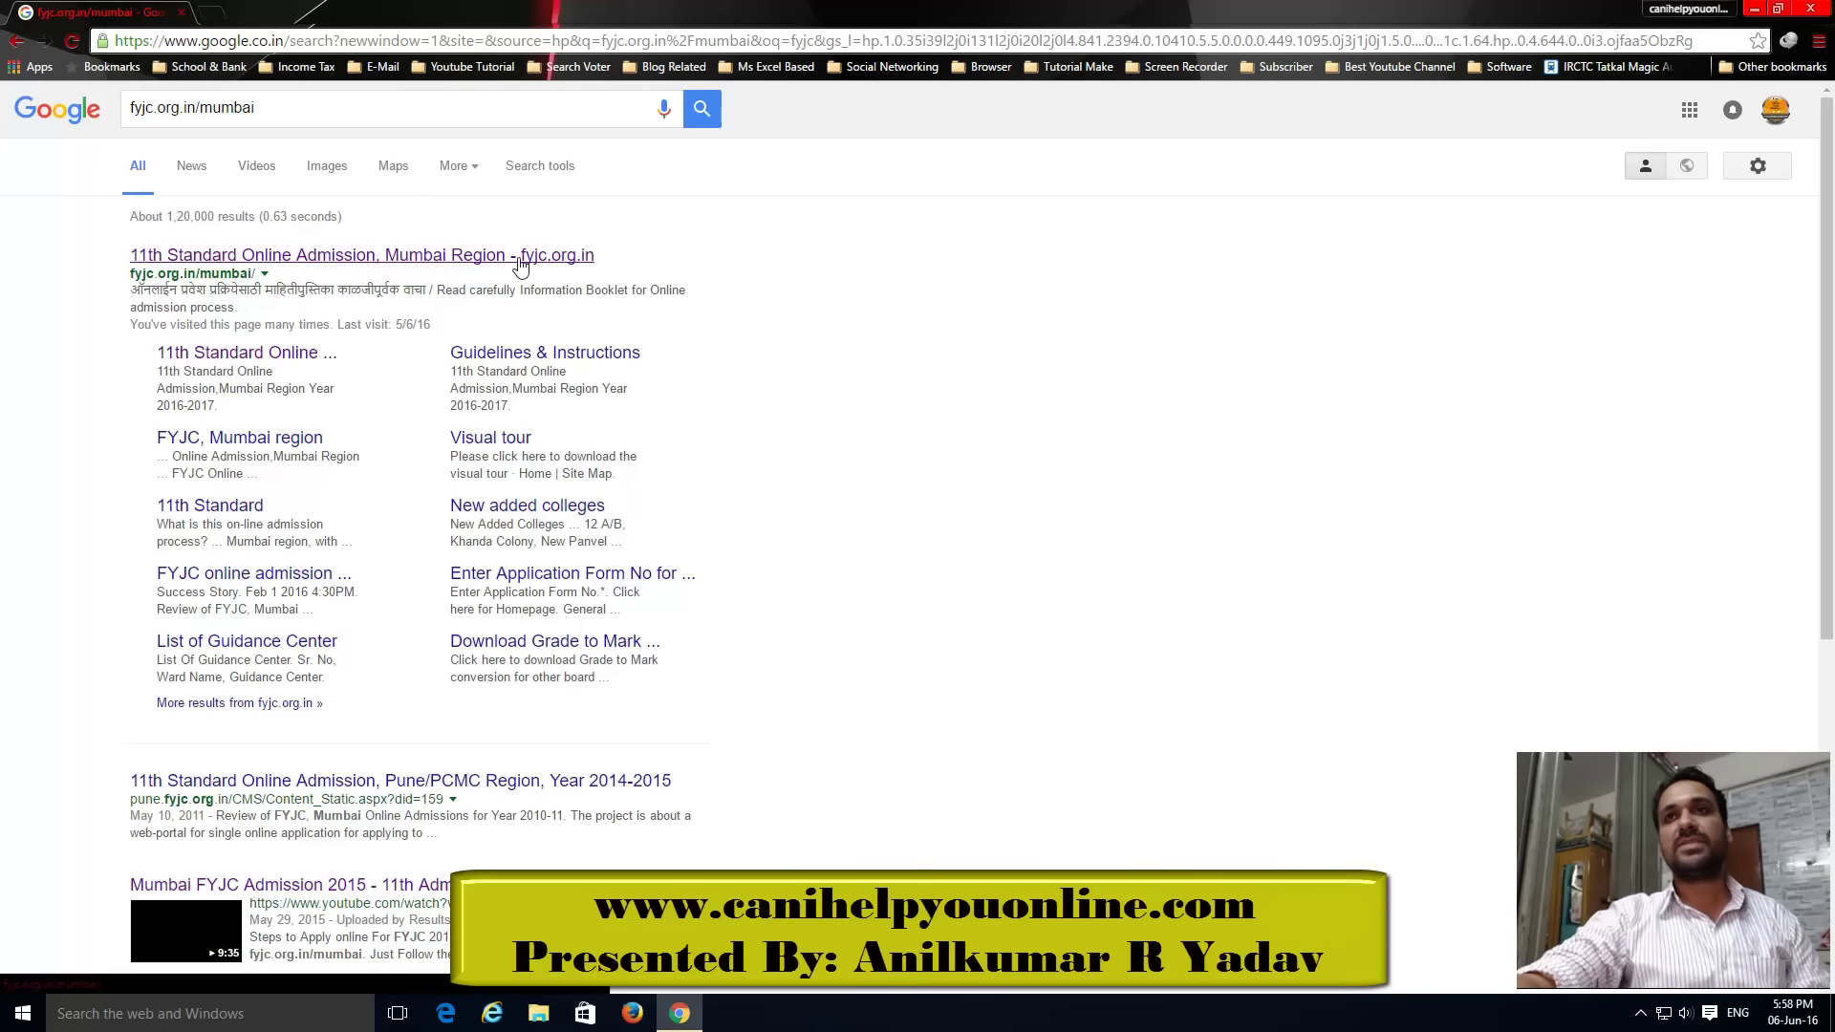
pyautogui.click(371, 259)
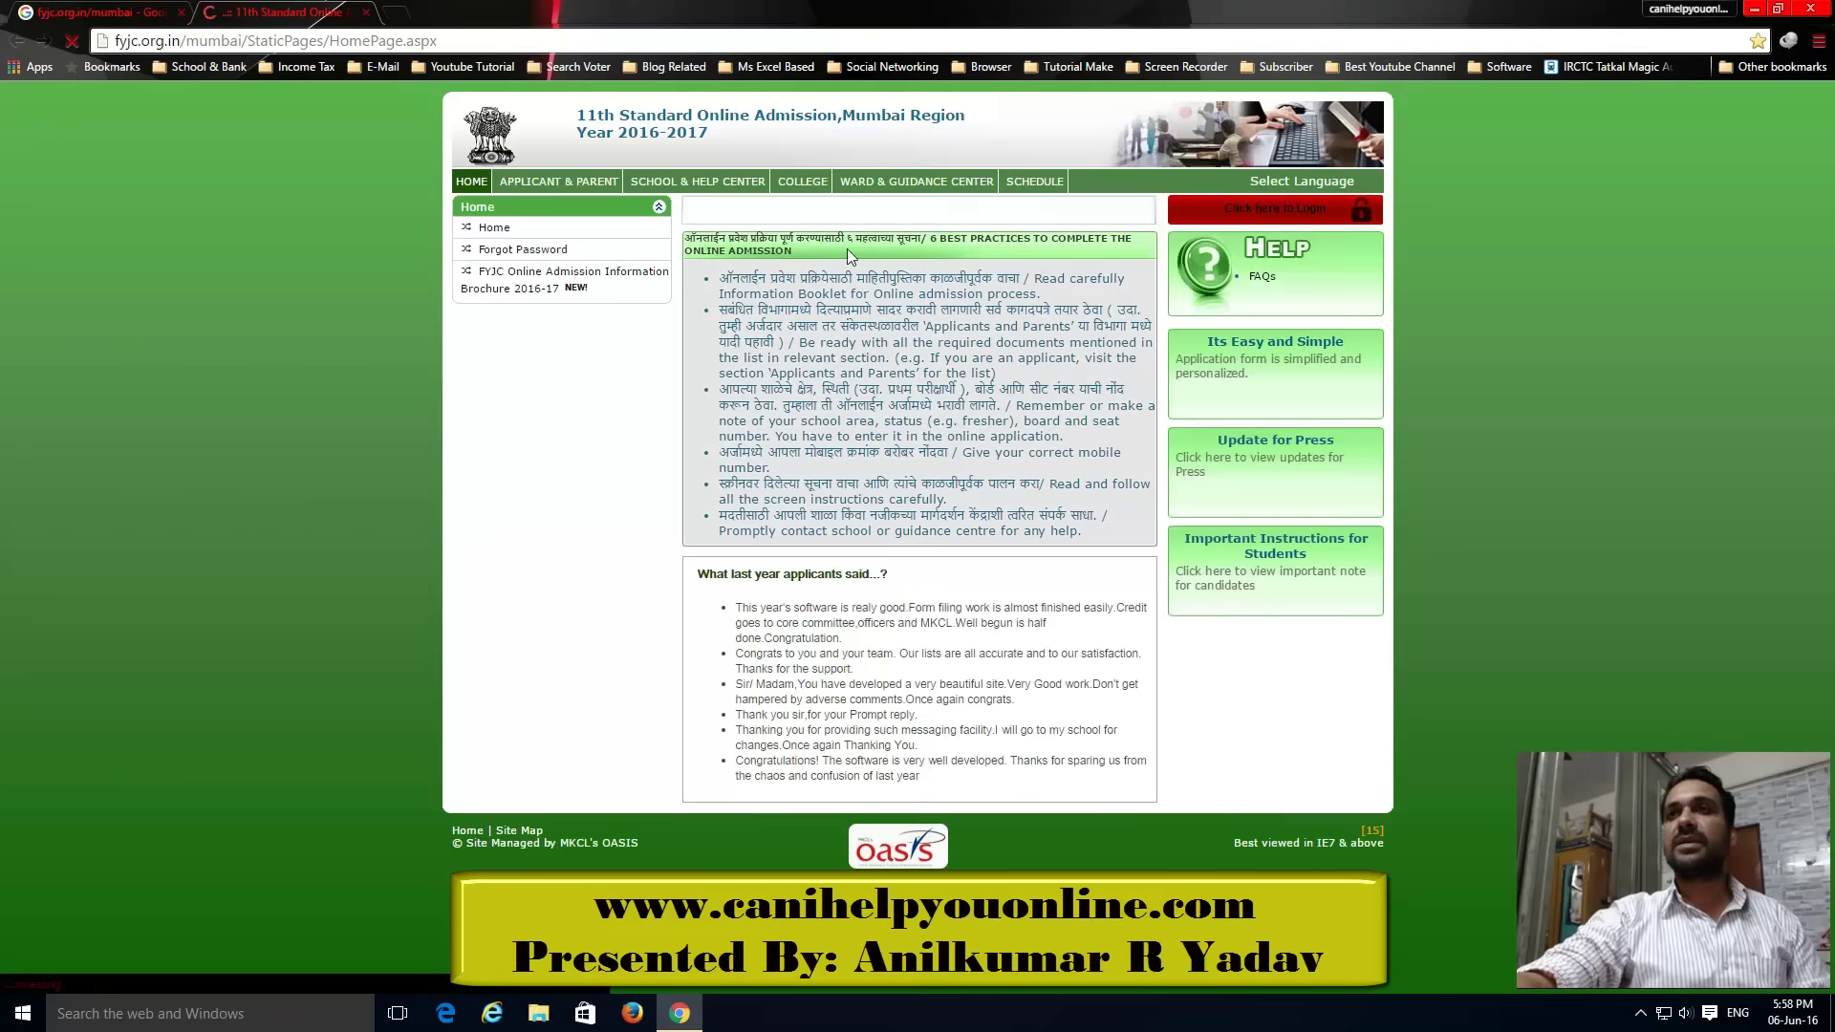
pyautogui.click(1251, 213)
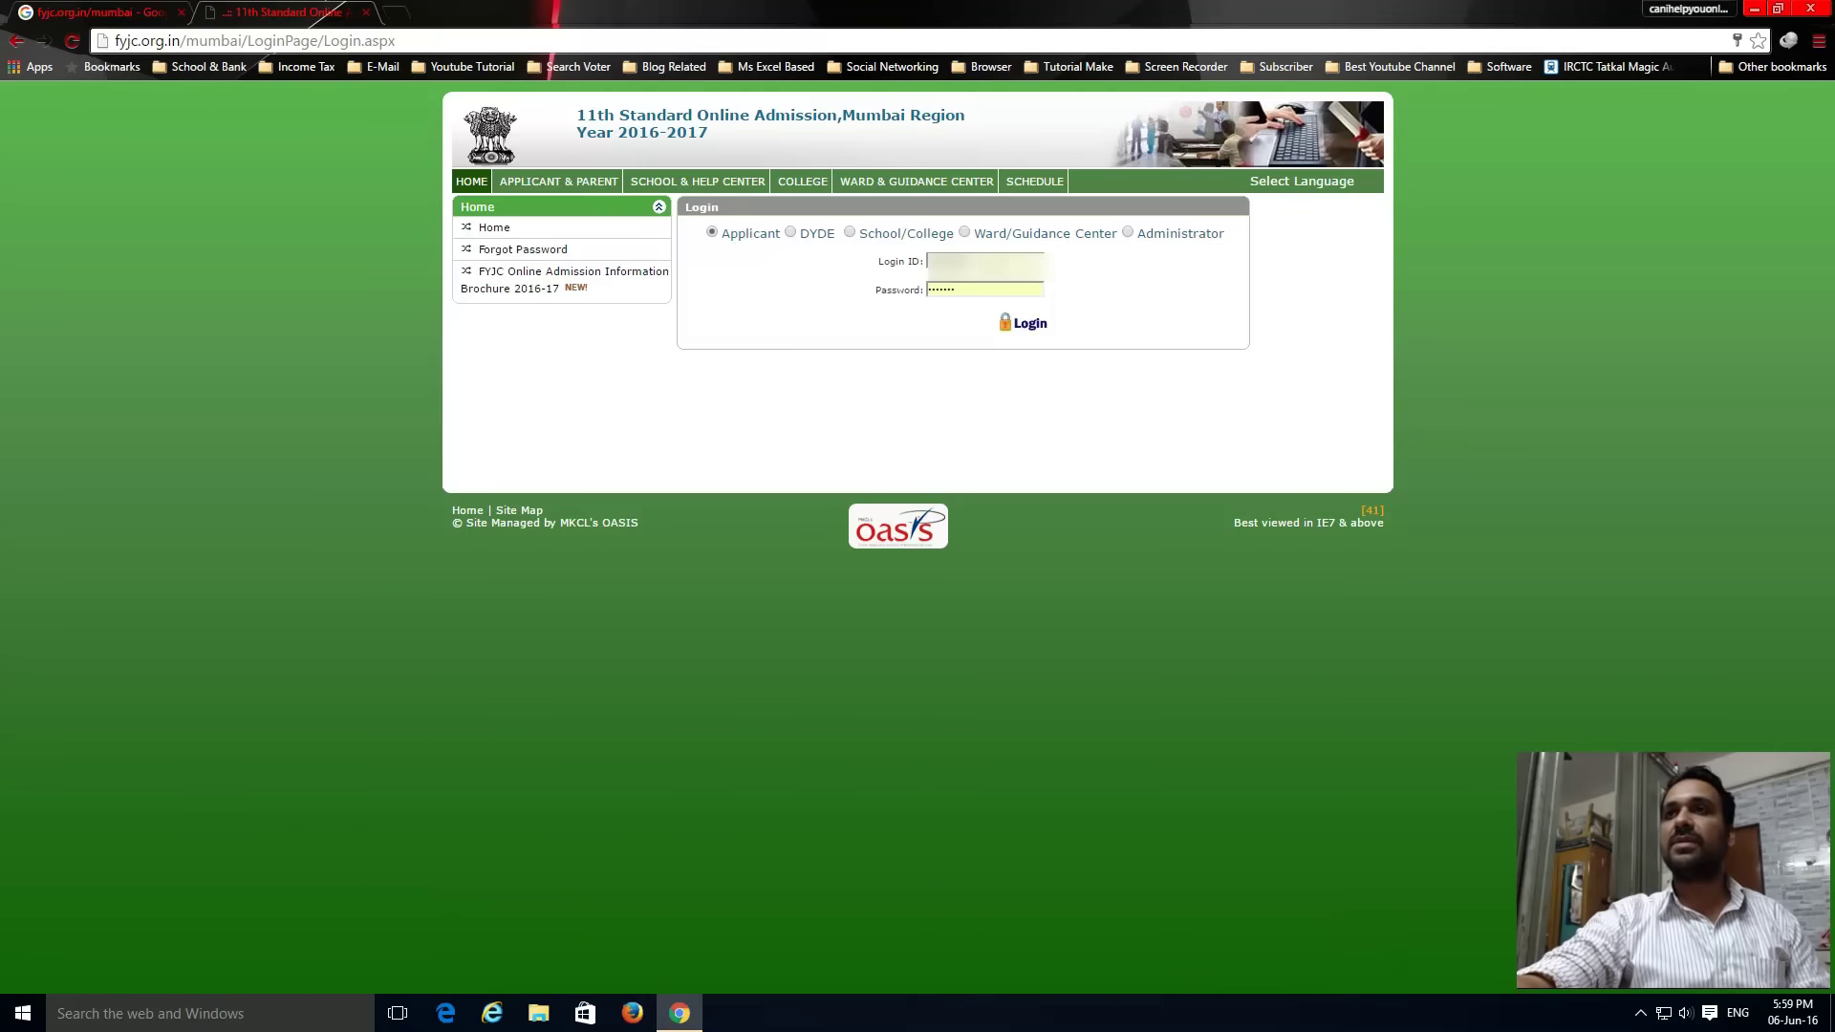
# Log in as an applicant by entering the login ID and replacing the prefilled password with the account password.
pyautogui.click(984, 261)
pyautogui.click(984, 261)
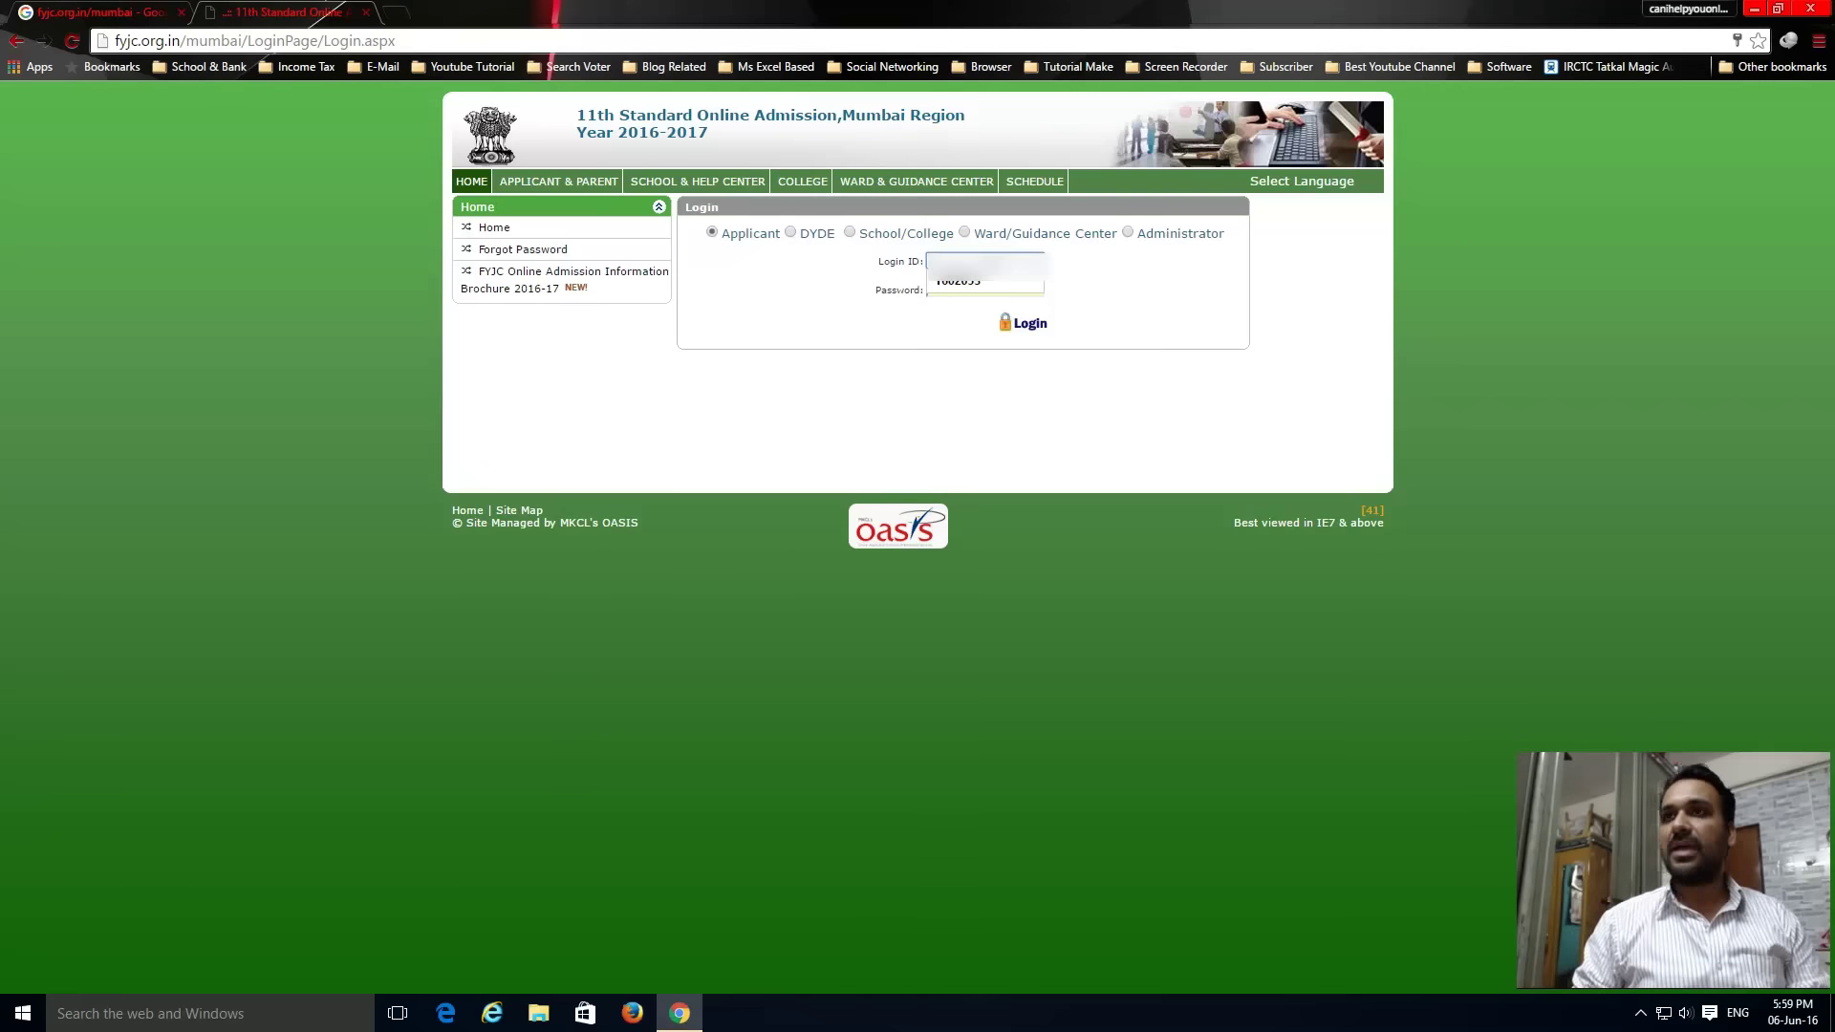
pyautogui.write('4')
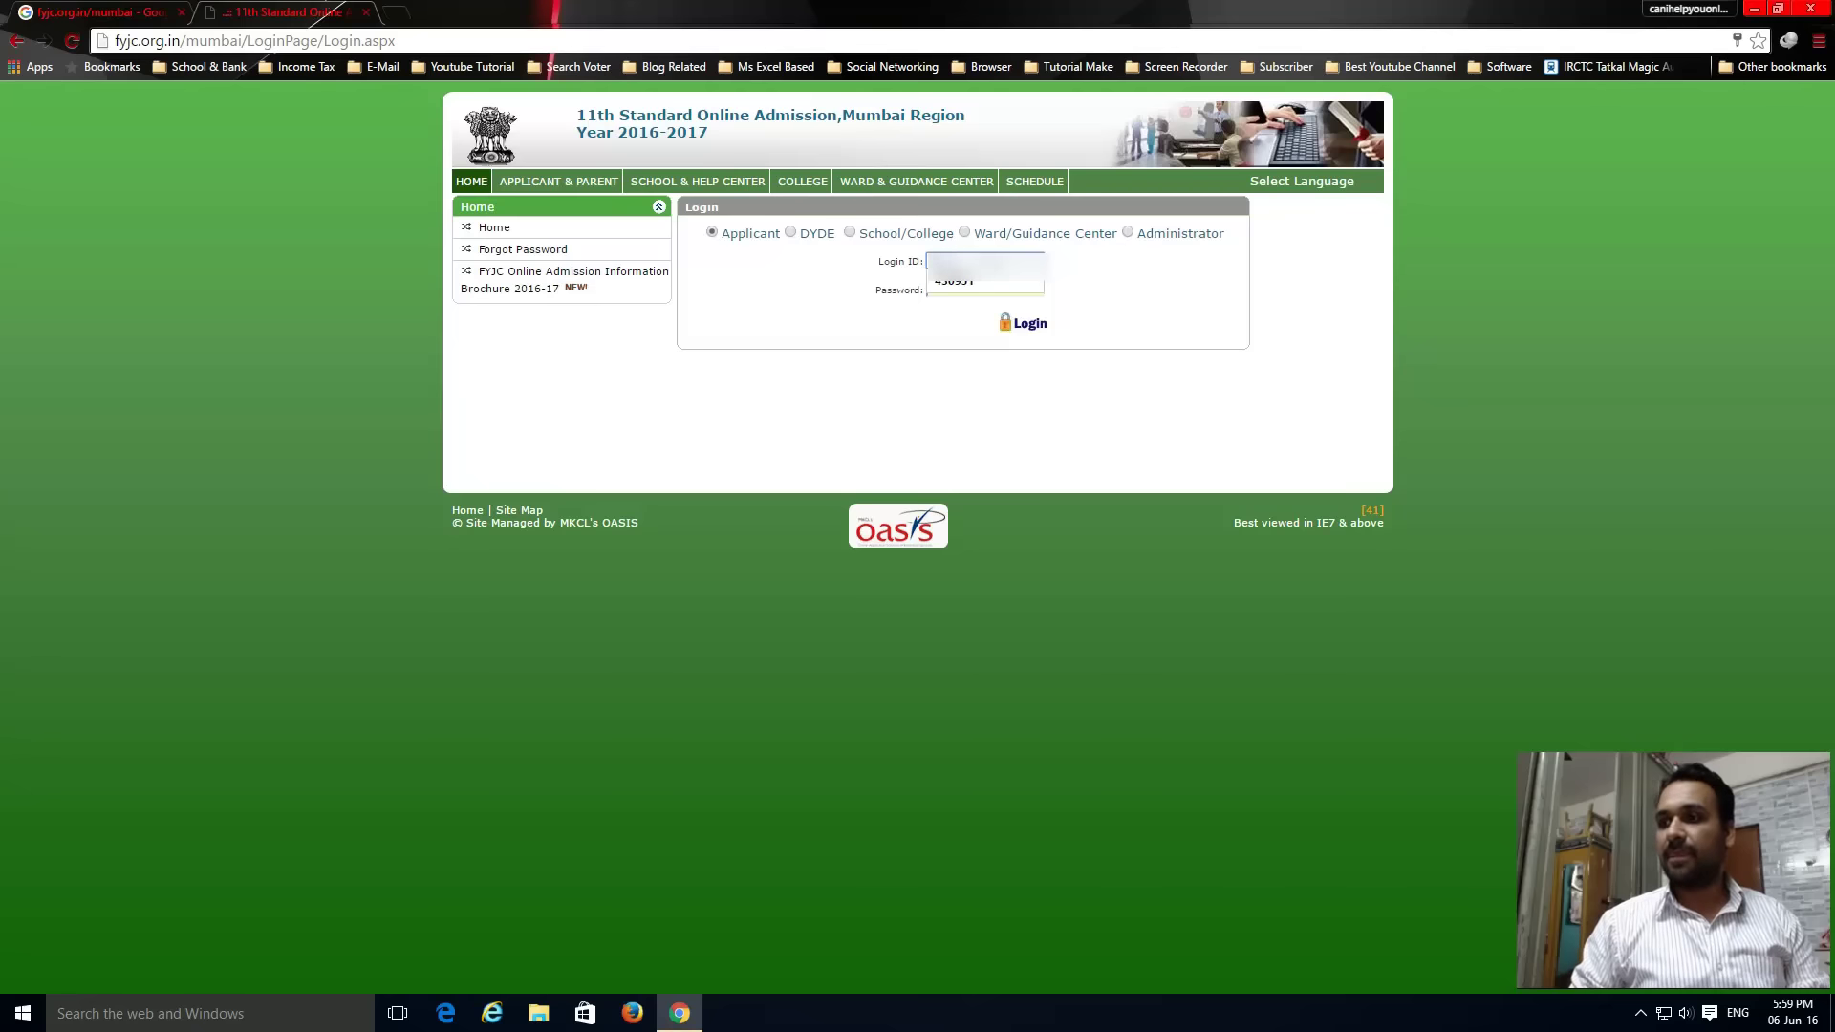
pyautogui.click(984, 281)
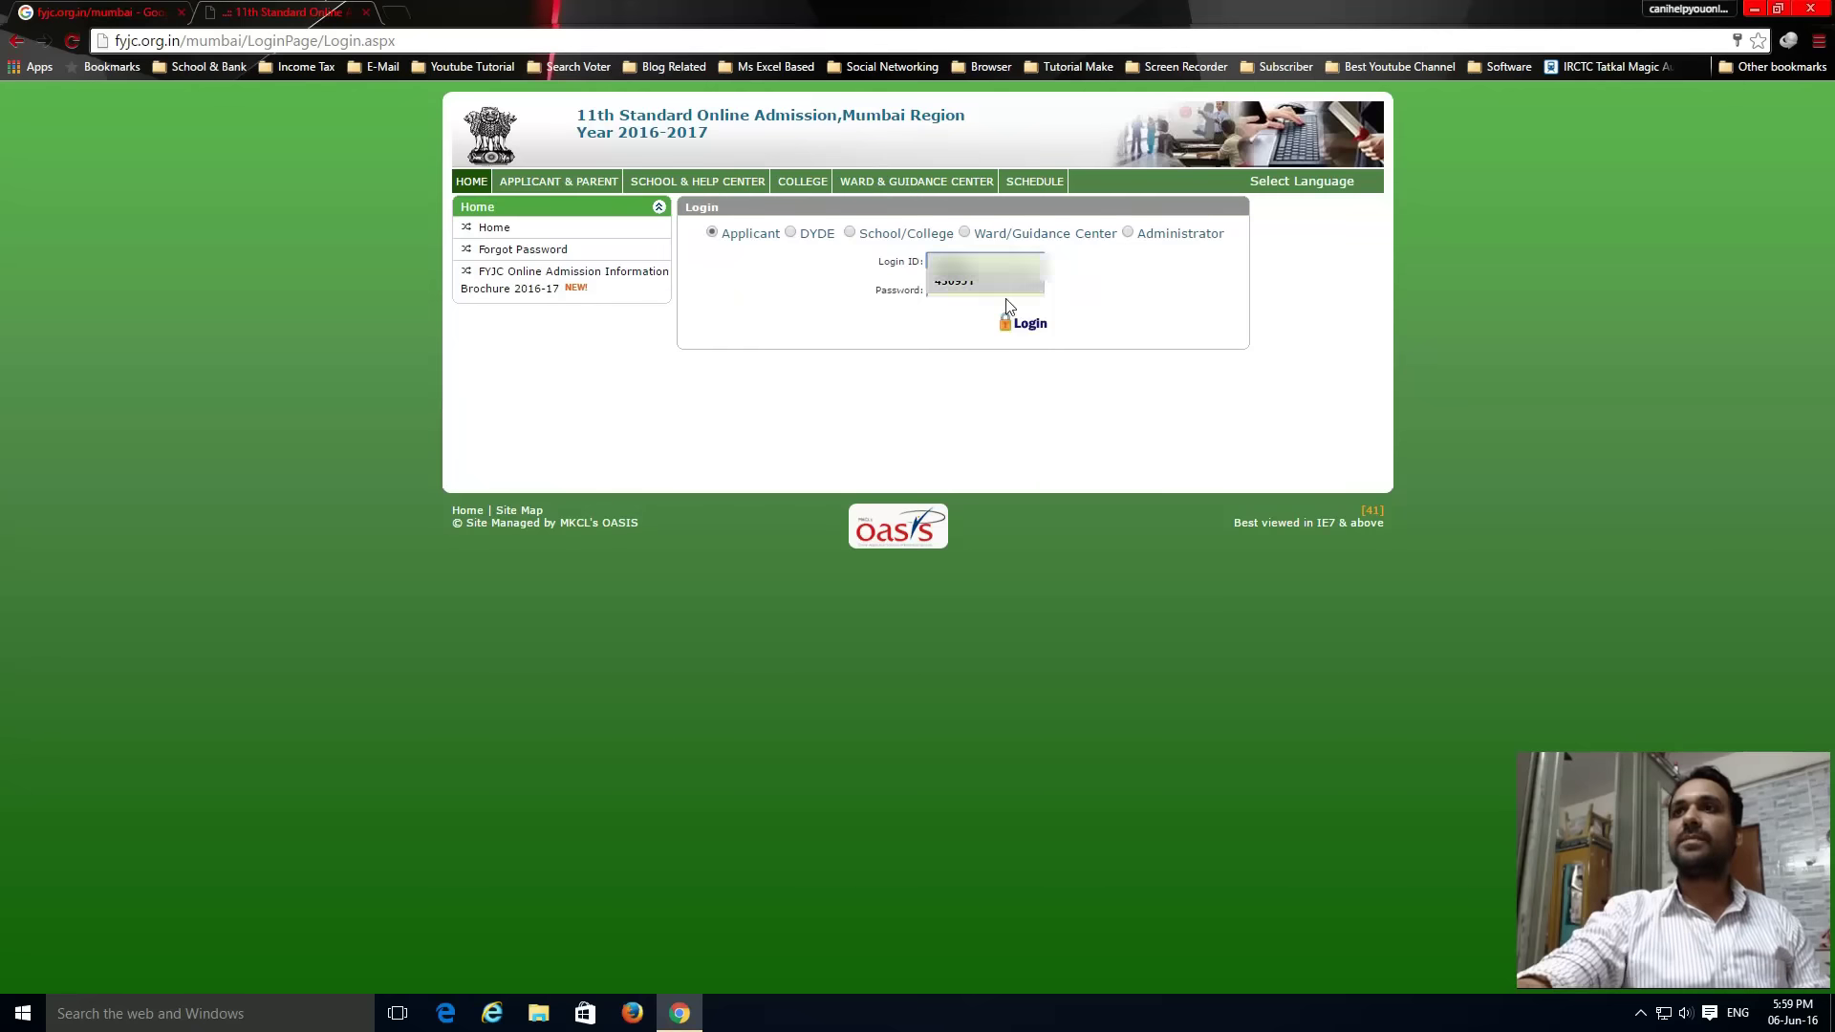
pyautogui.click(974, 292)
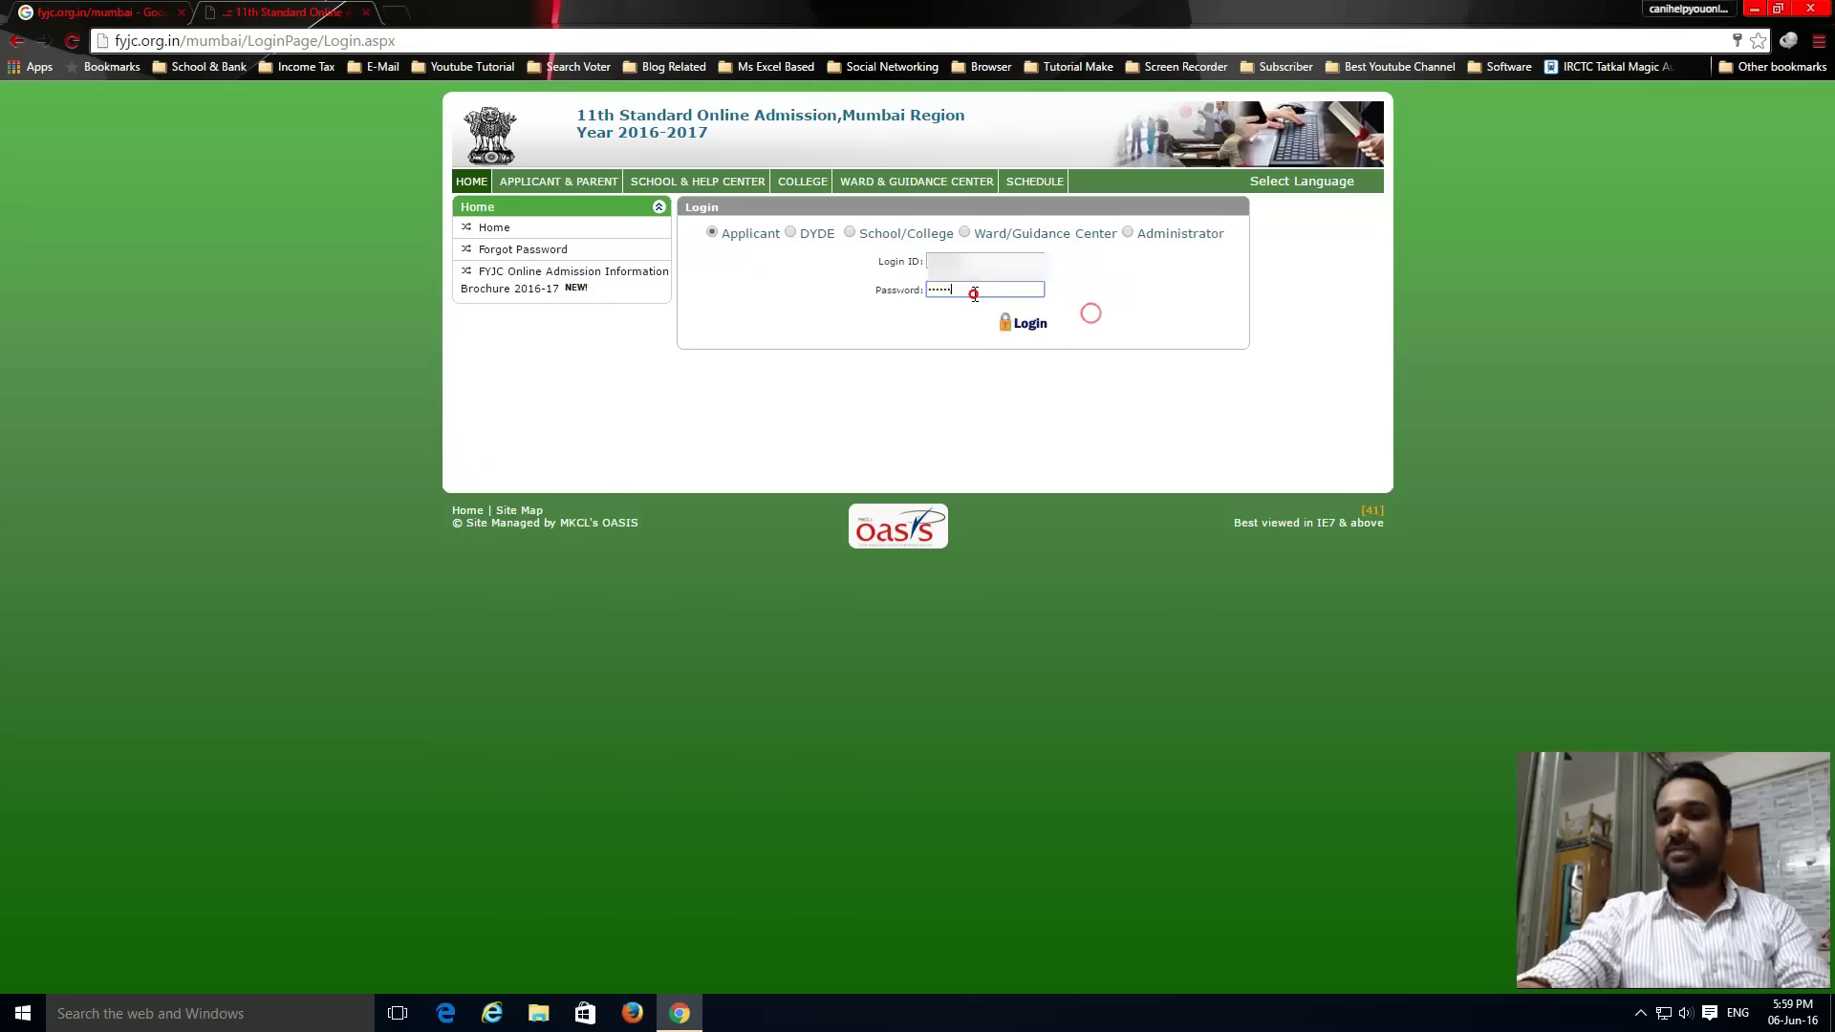
pyautogui.click(975, 294)
pyautogui.hotkey('ctrl', 'a')
pyautogui.press('BackSpace')
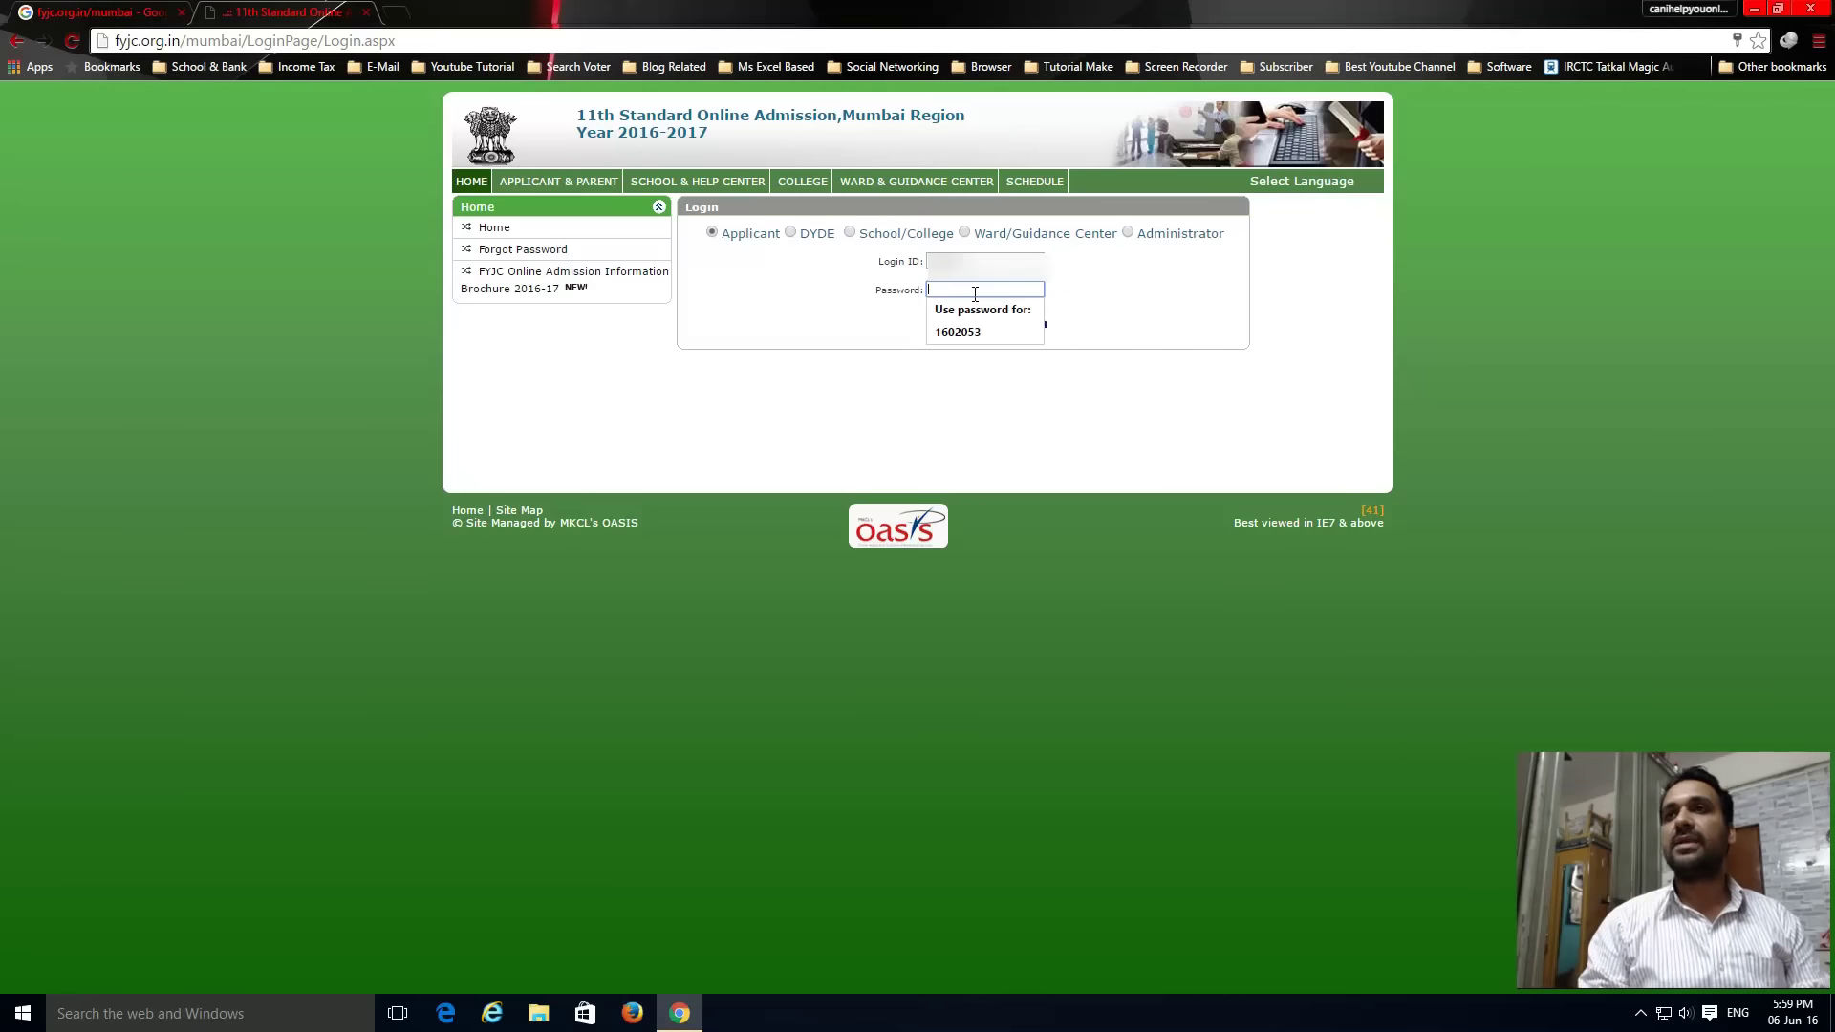
pyautogui.write('•••••')
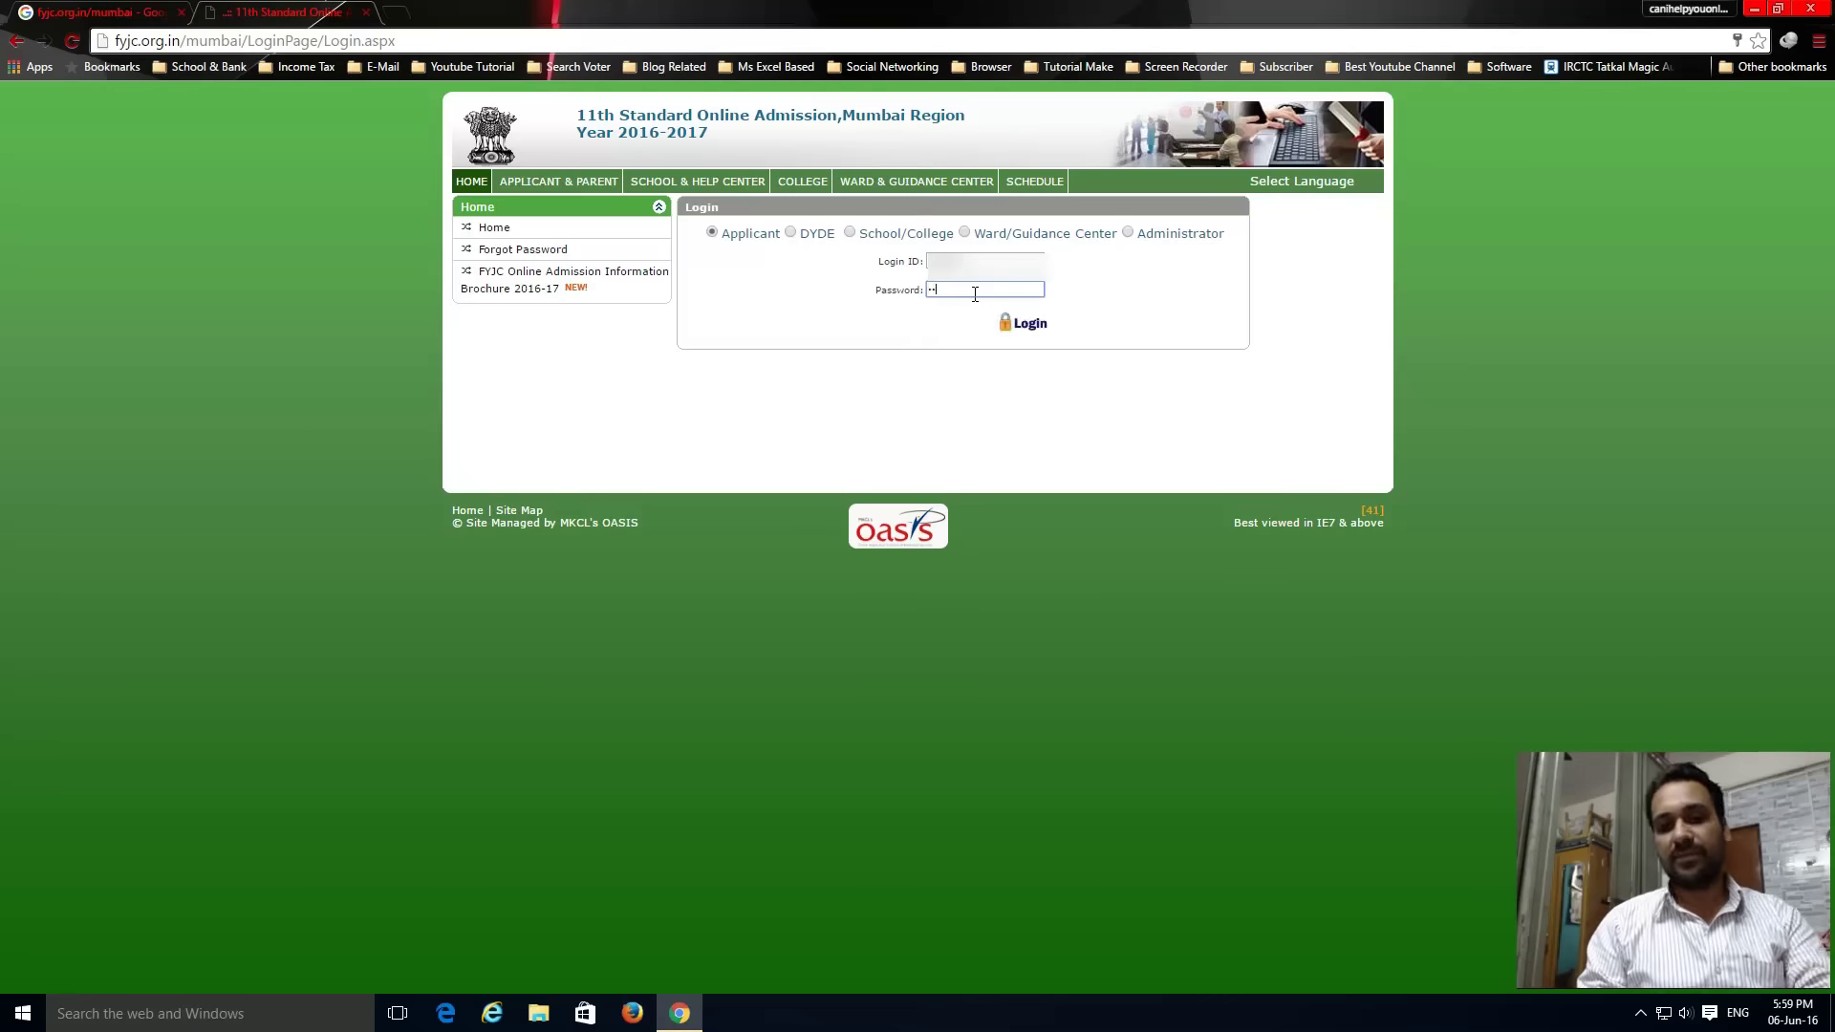
pyautogui.click(1037, 328)
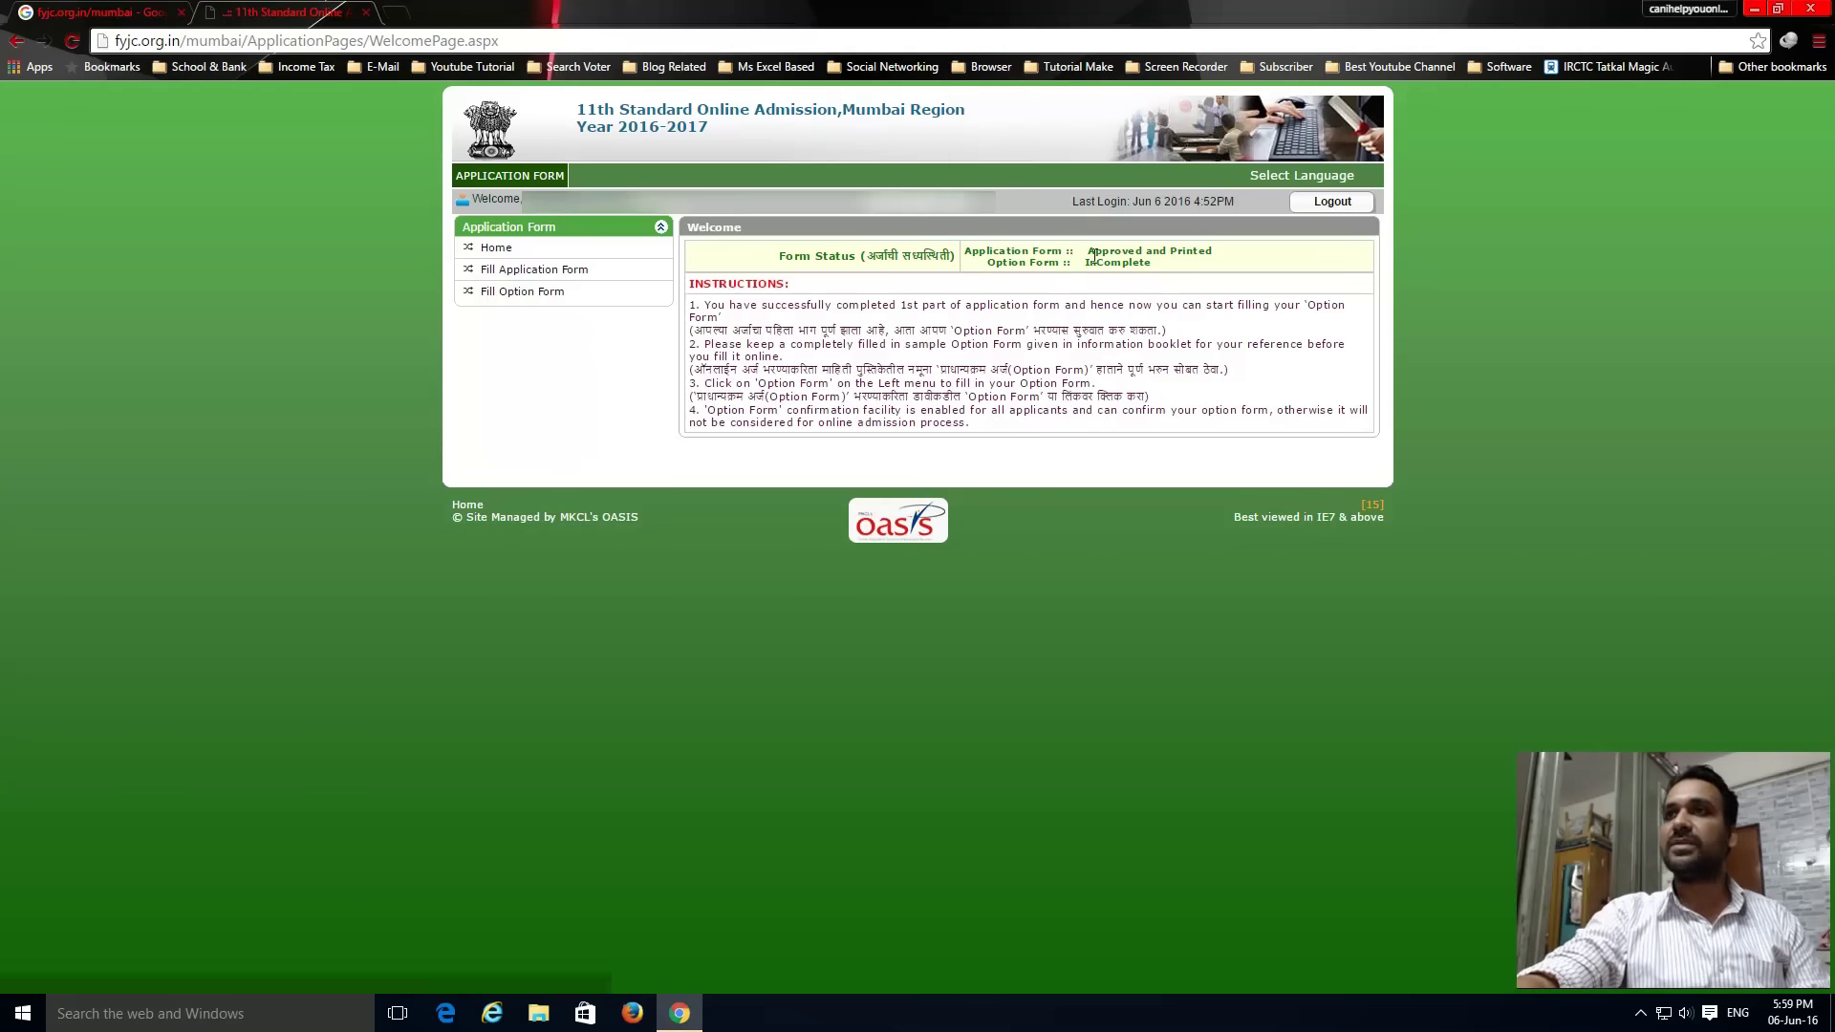
# Check the option form's status, then open the option form for filling and dismiss the stream instructions.
pyautogui.moveTo(1085, 261); pyautogui.dragTo(1264, 270)
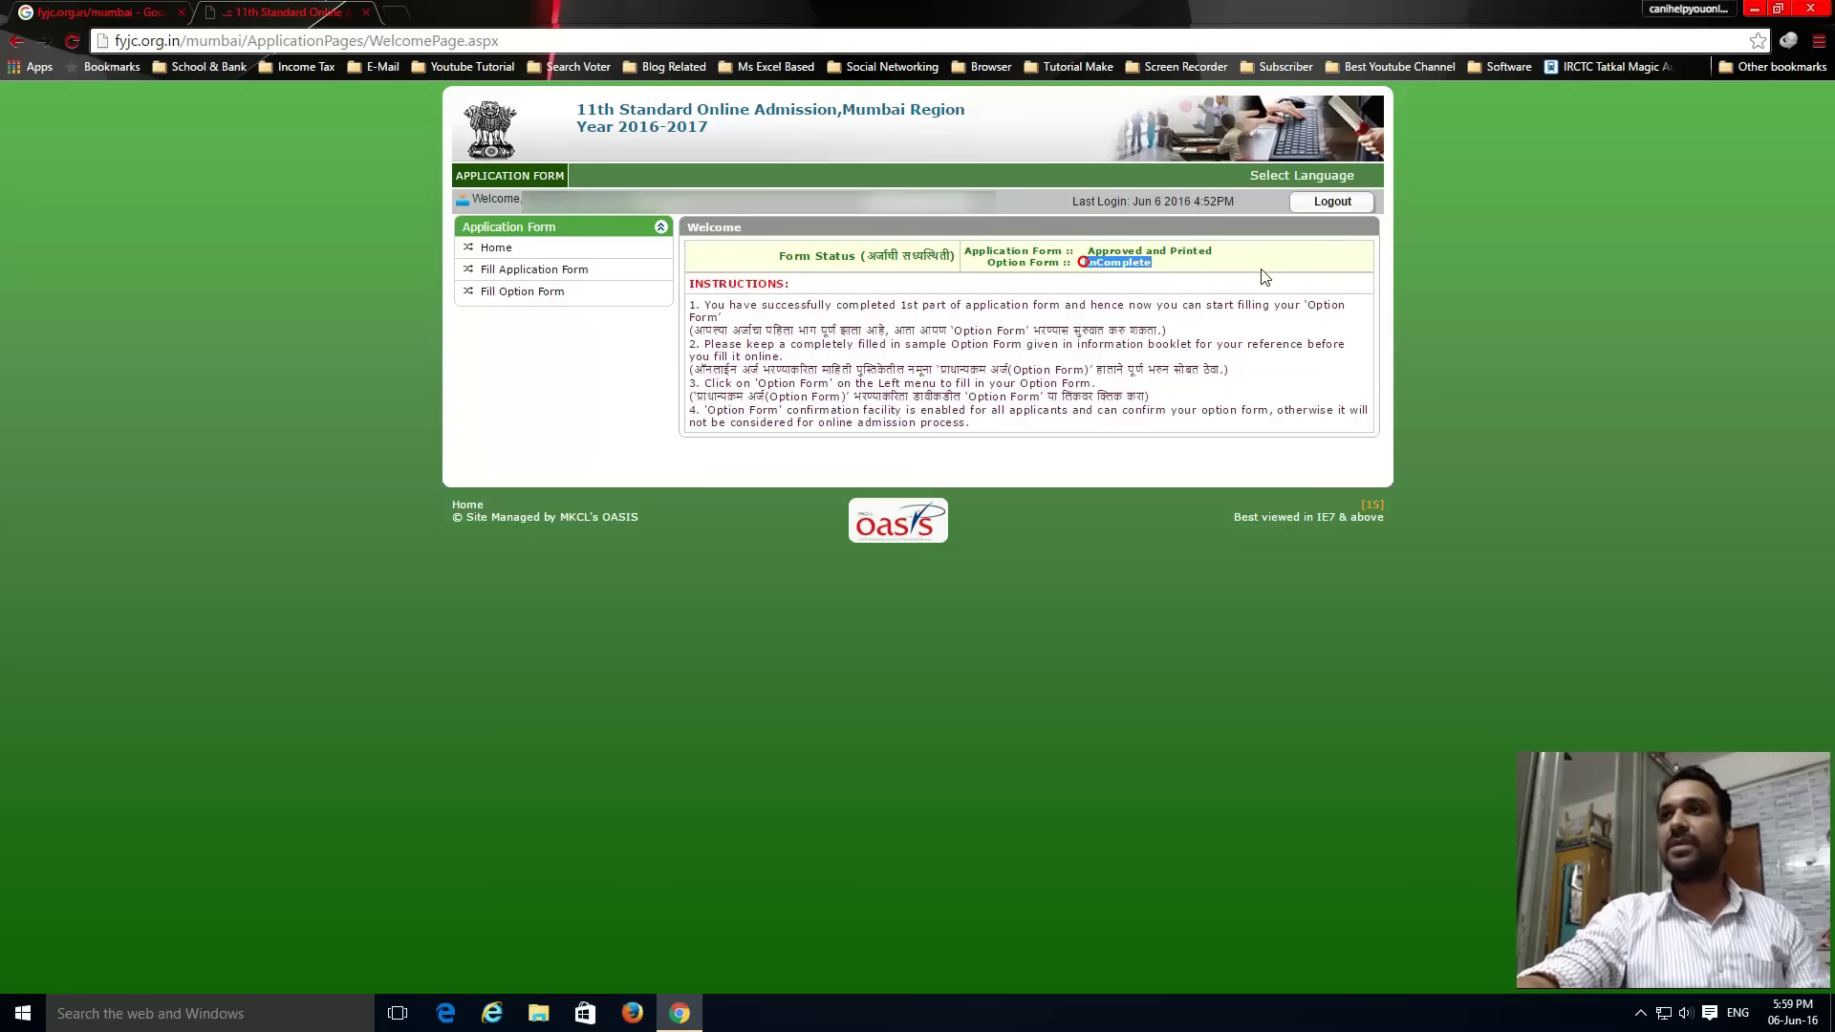
pyautogui.click(1269, 269)
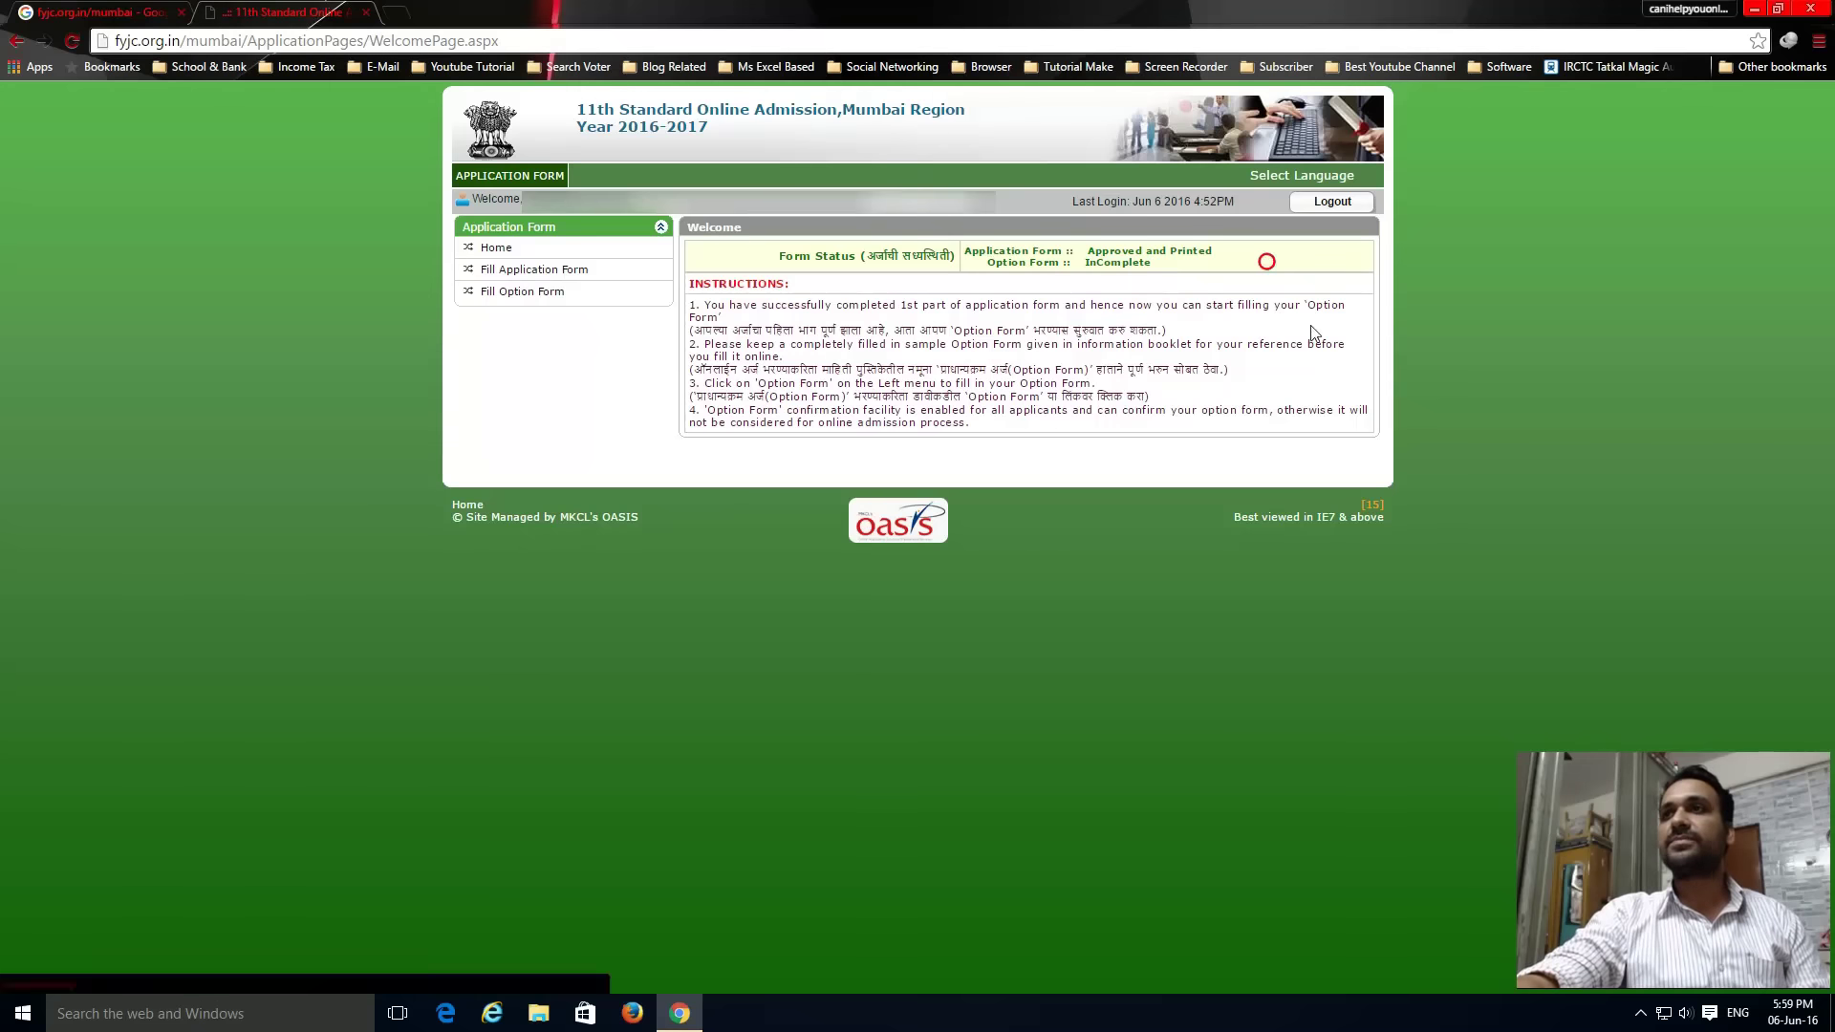
pyautogui.click(508, 297)
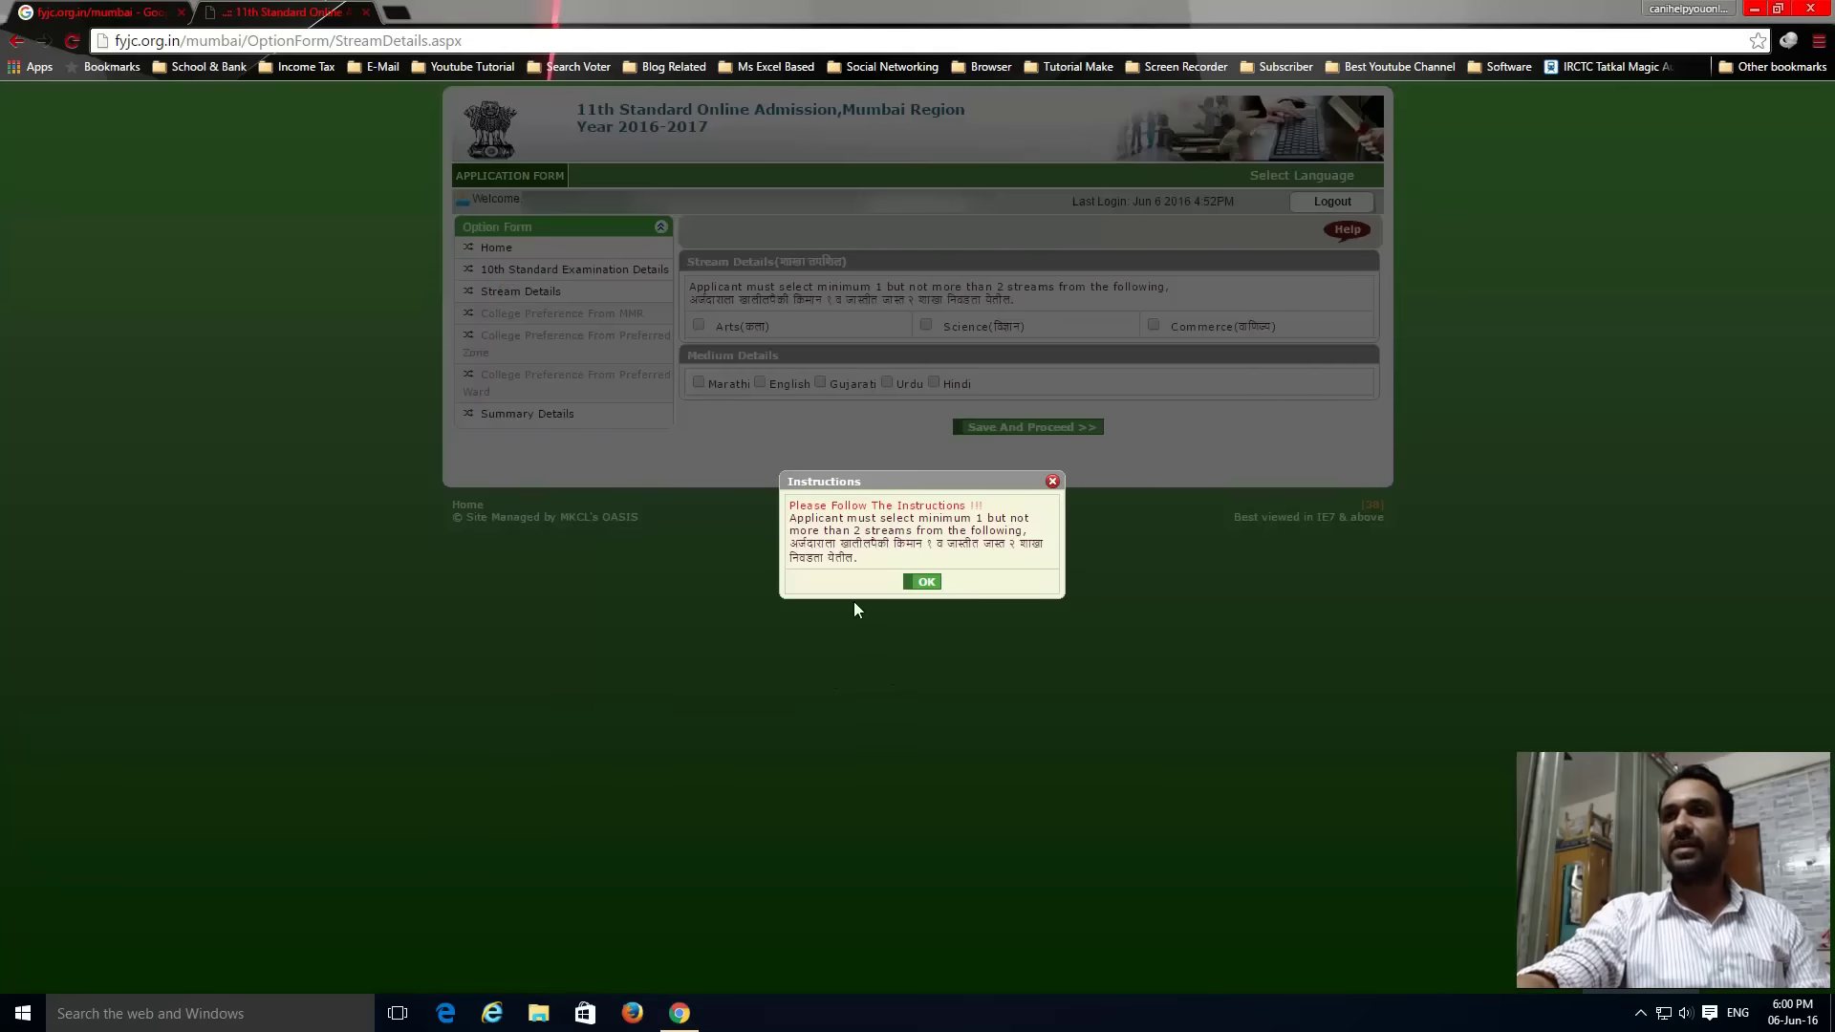
pyautogui.click(925, 583)
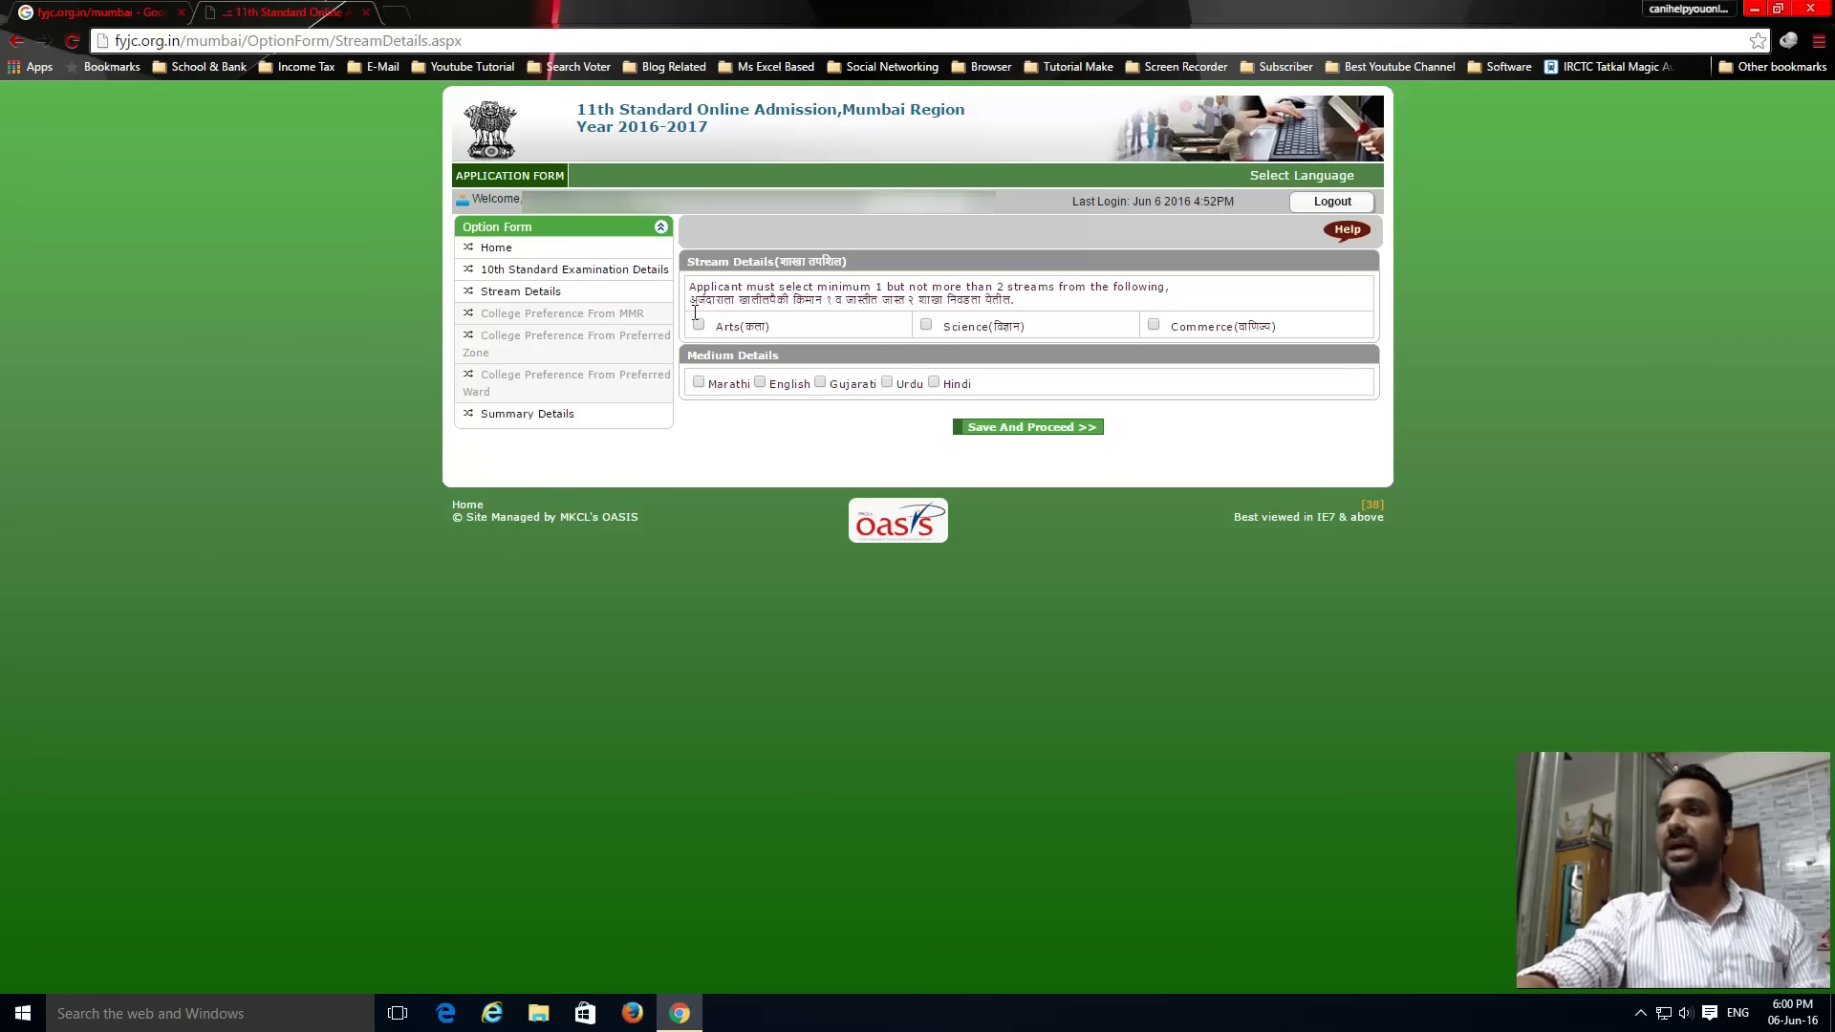
# Choose the Commerce stream with English medium, save and proceed to the MMR college preferences, dismissing the instructions.
pyautogui.click(1153, 327)
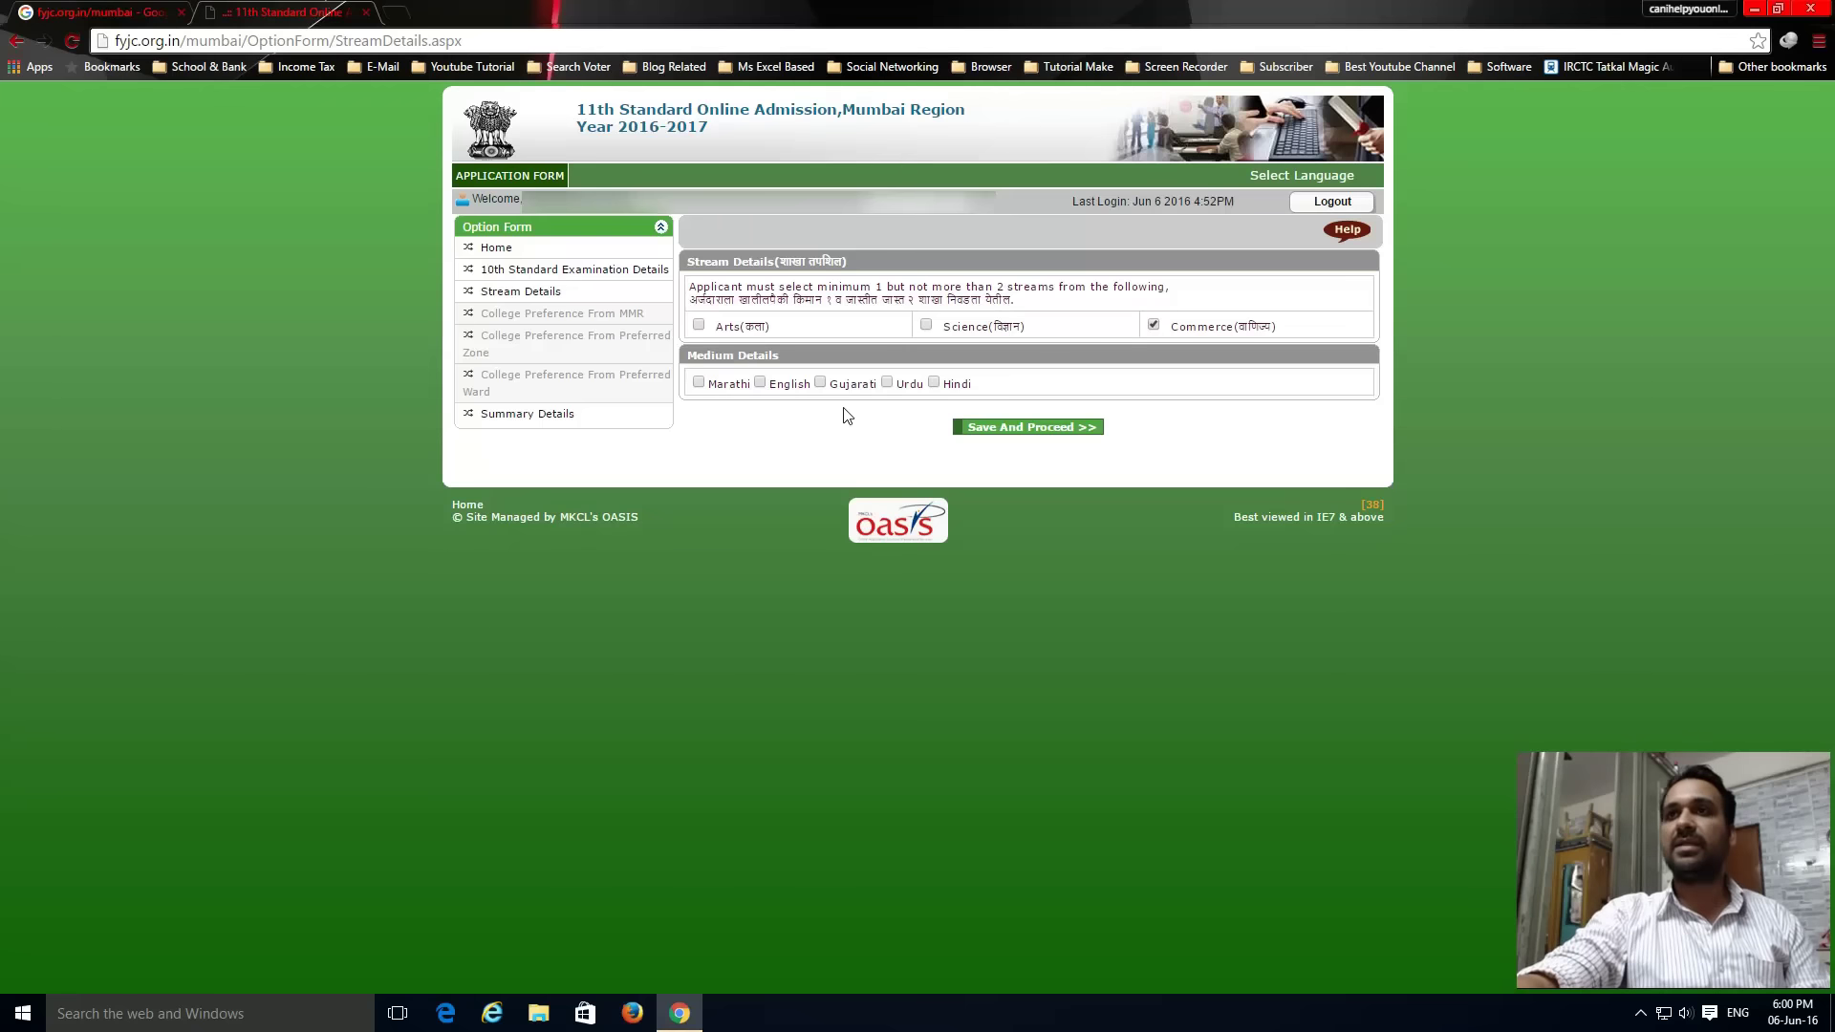
pyautogui.click(761, 381)
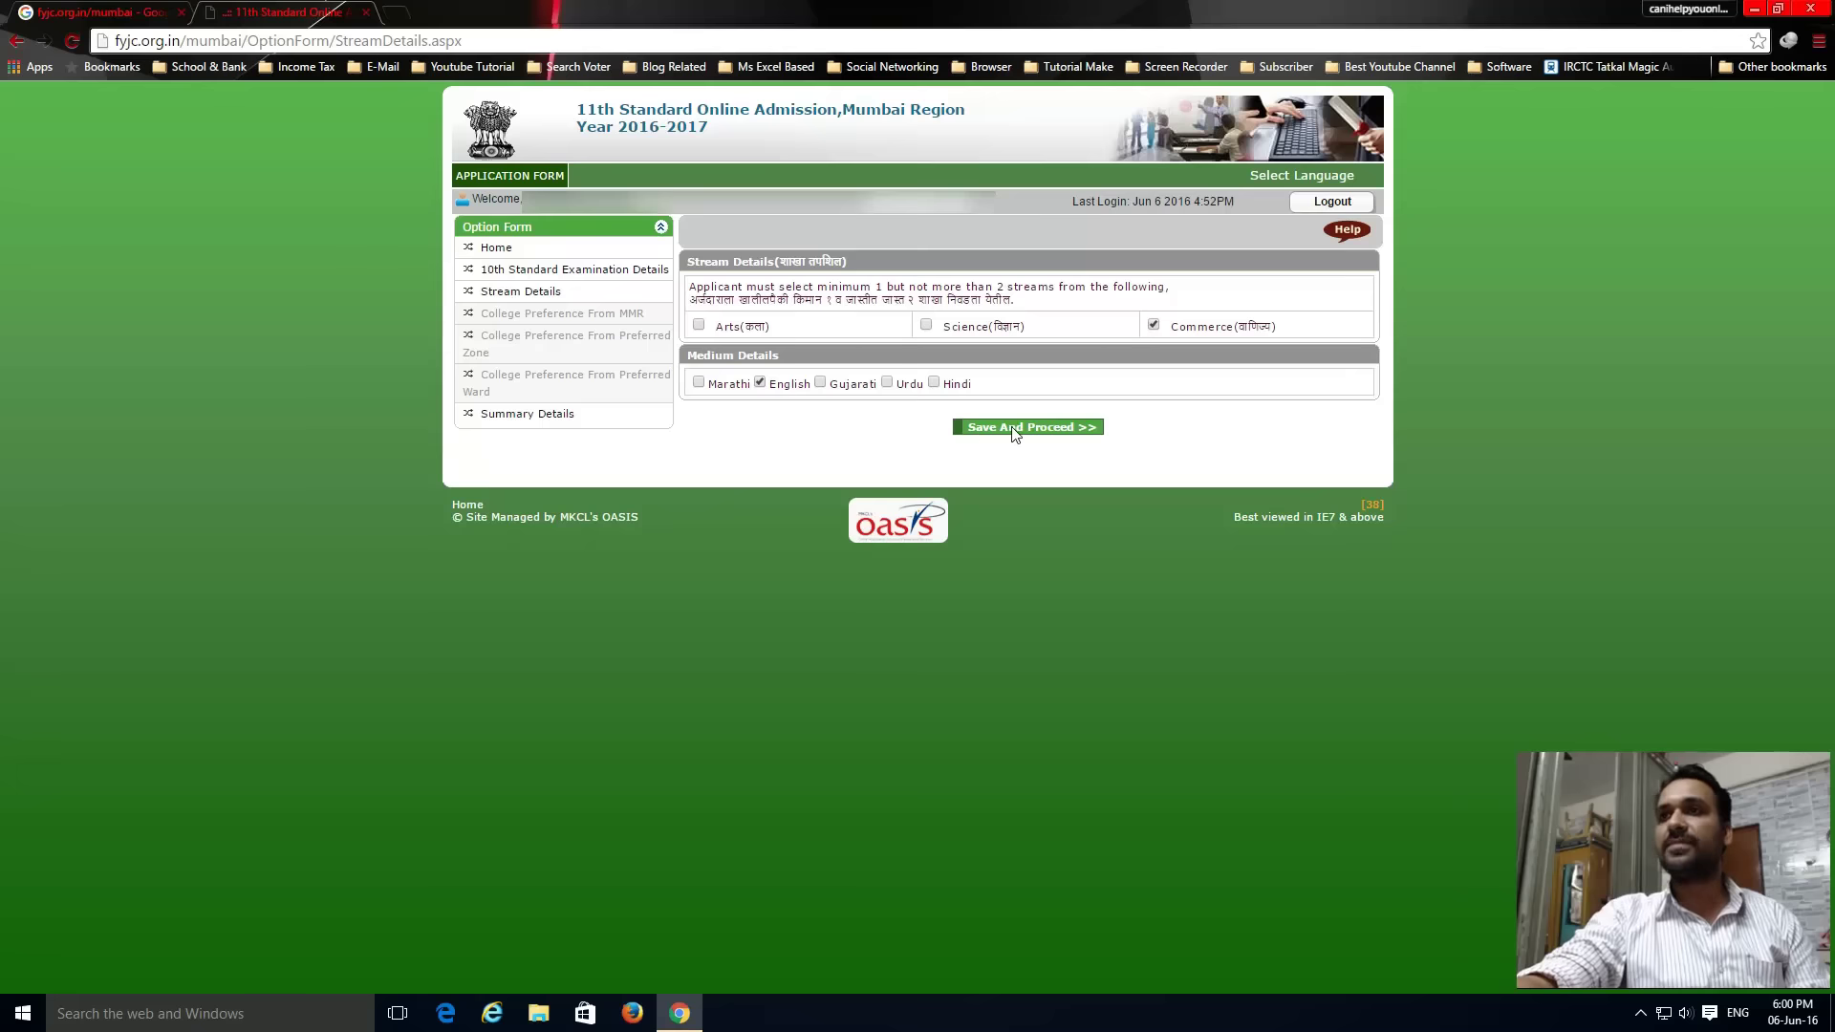
pyautogui.click(1014, 431)
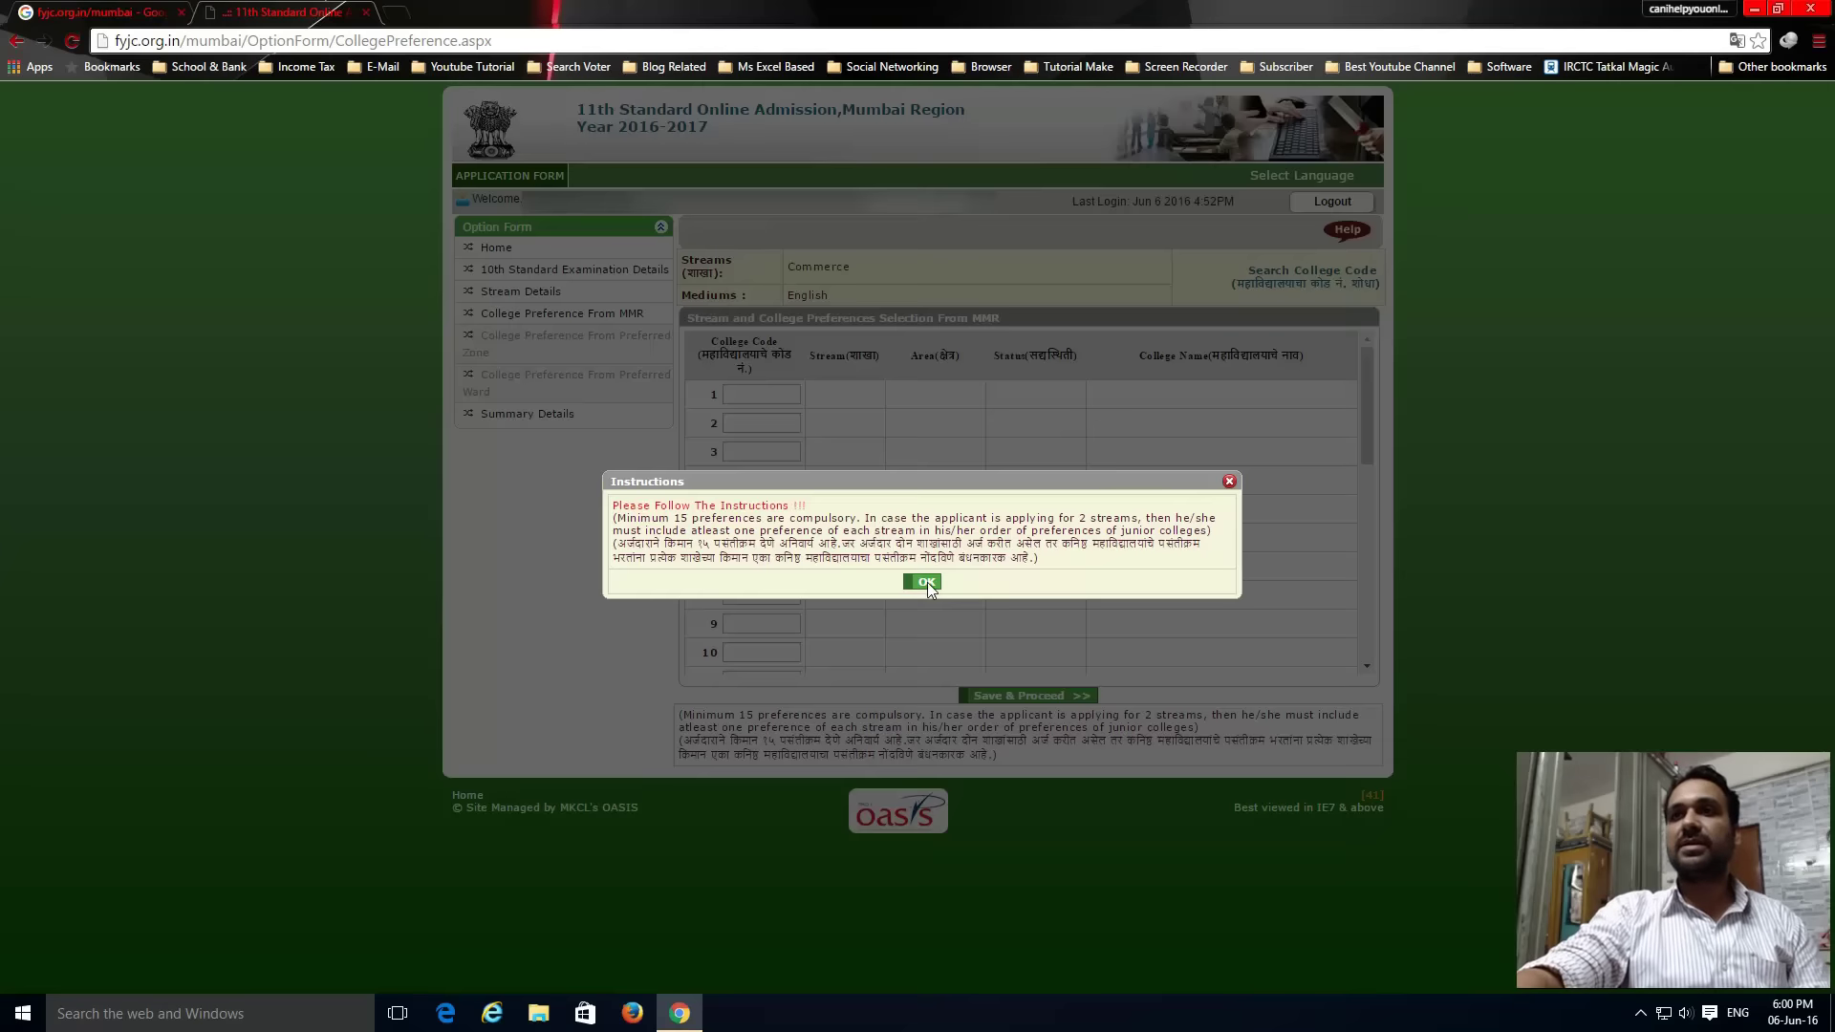
pyautogui.click(924, 583)
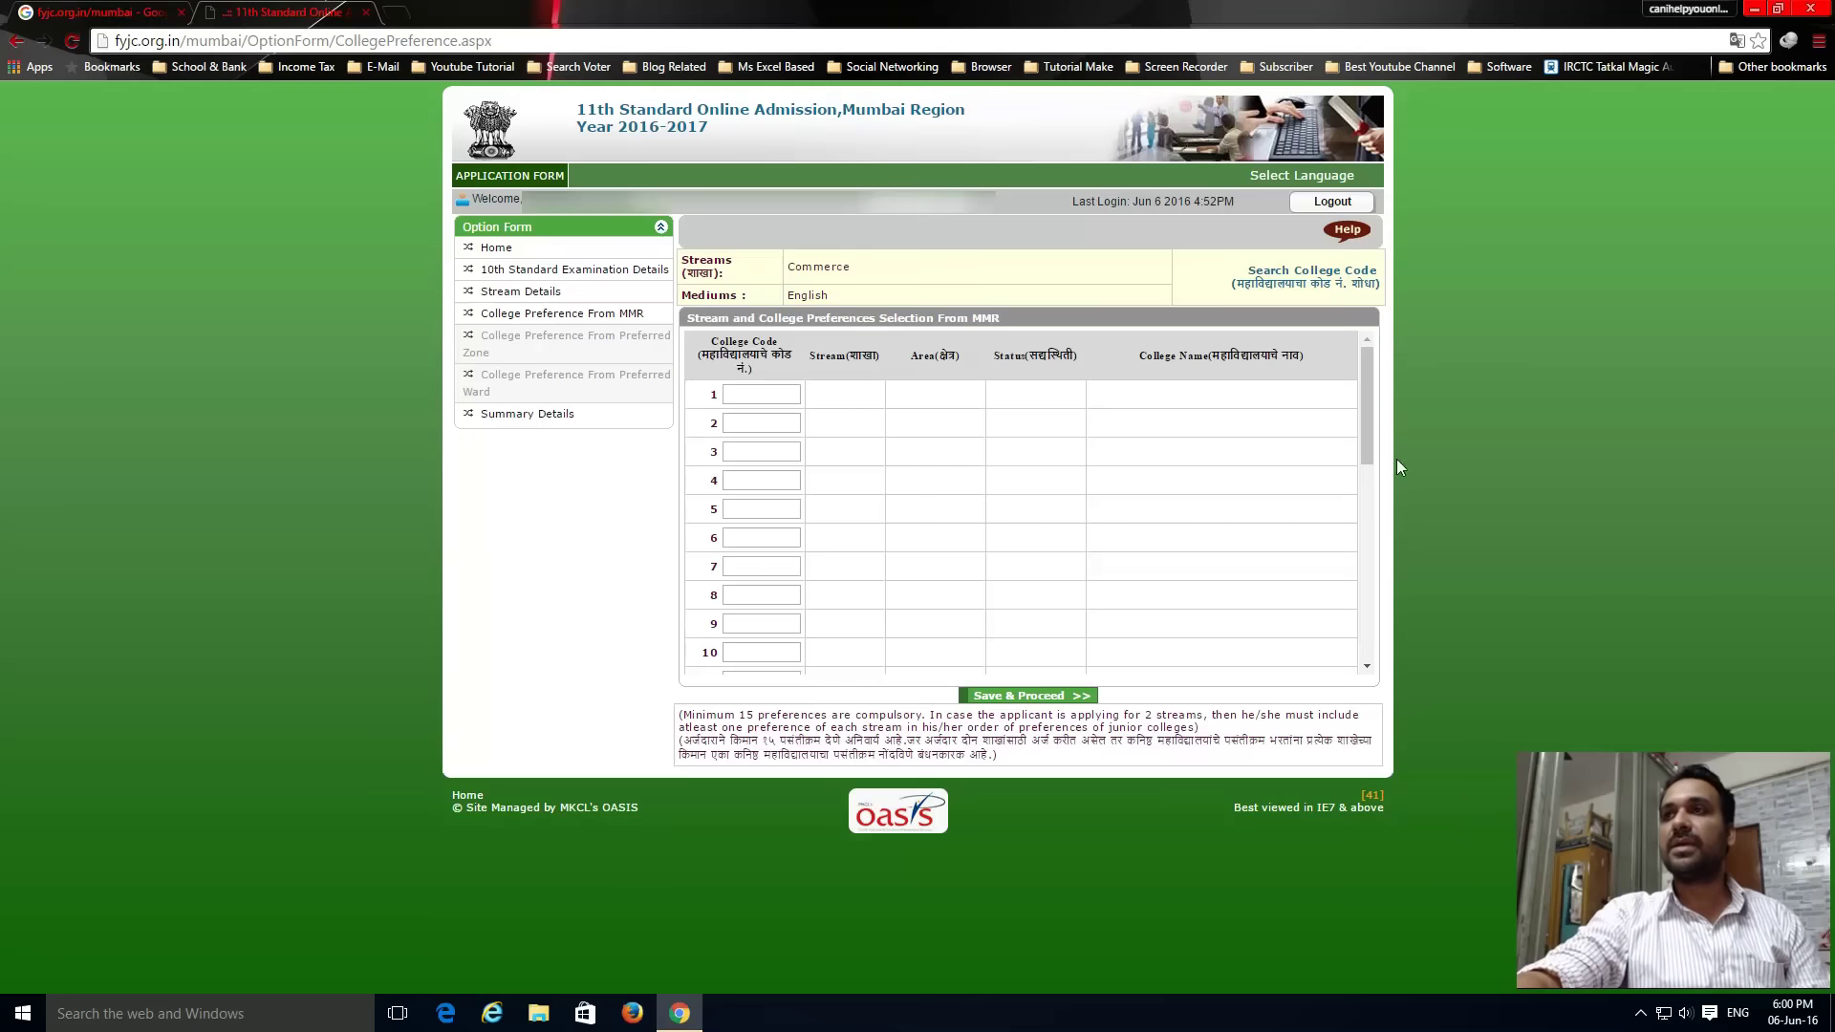
pyautogui.moveTo(1369, 405); pyautogui.dragTo(1376, 646)
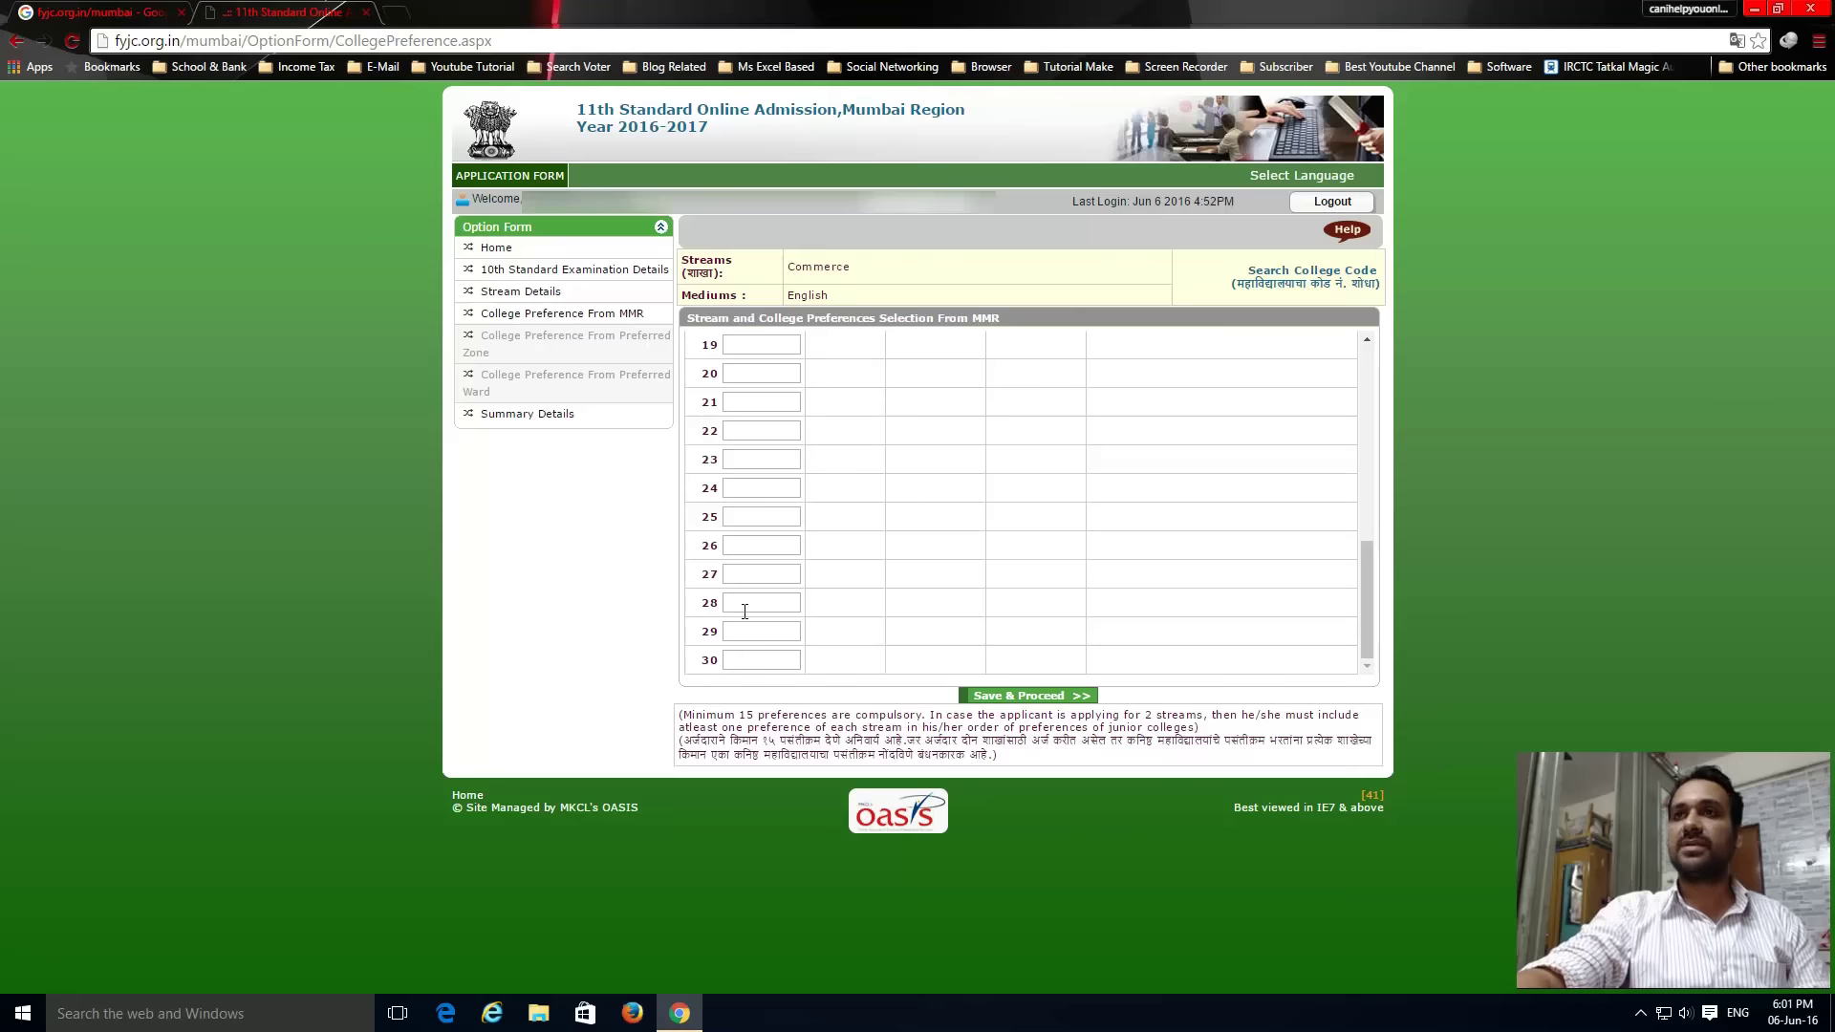
pyautogui.moveTo(1367, 600); pyautogui.dragTo(1363, 363)
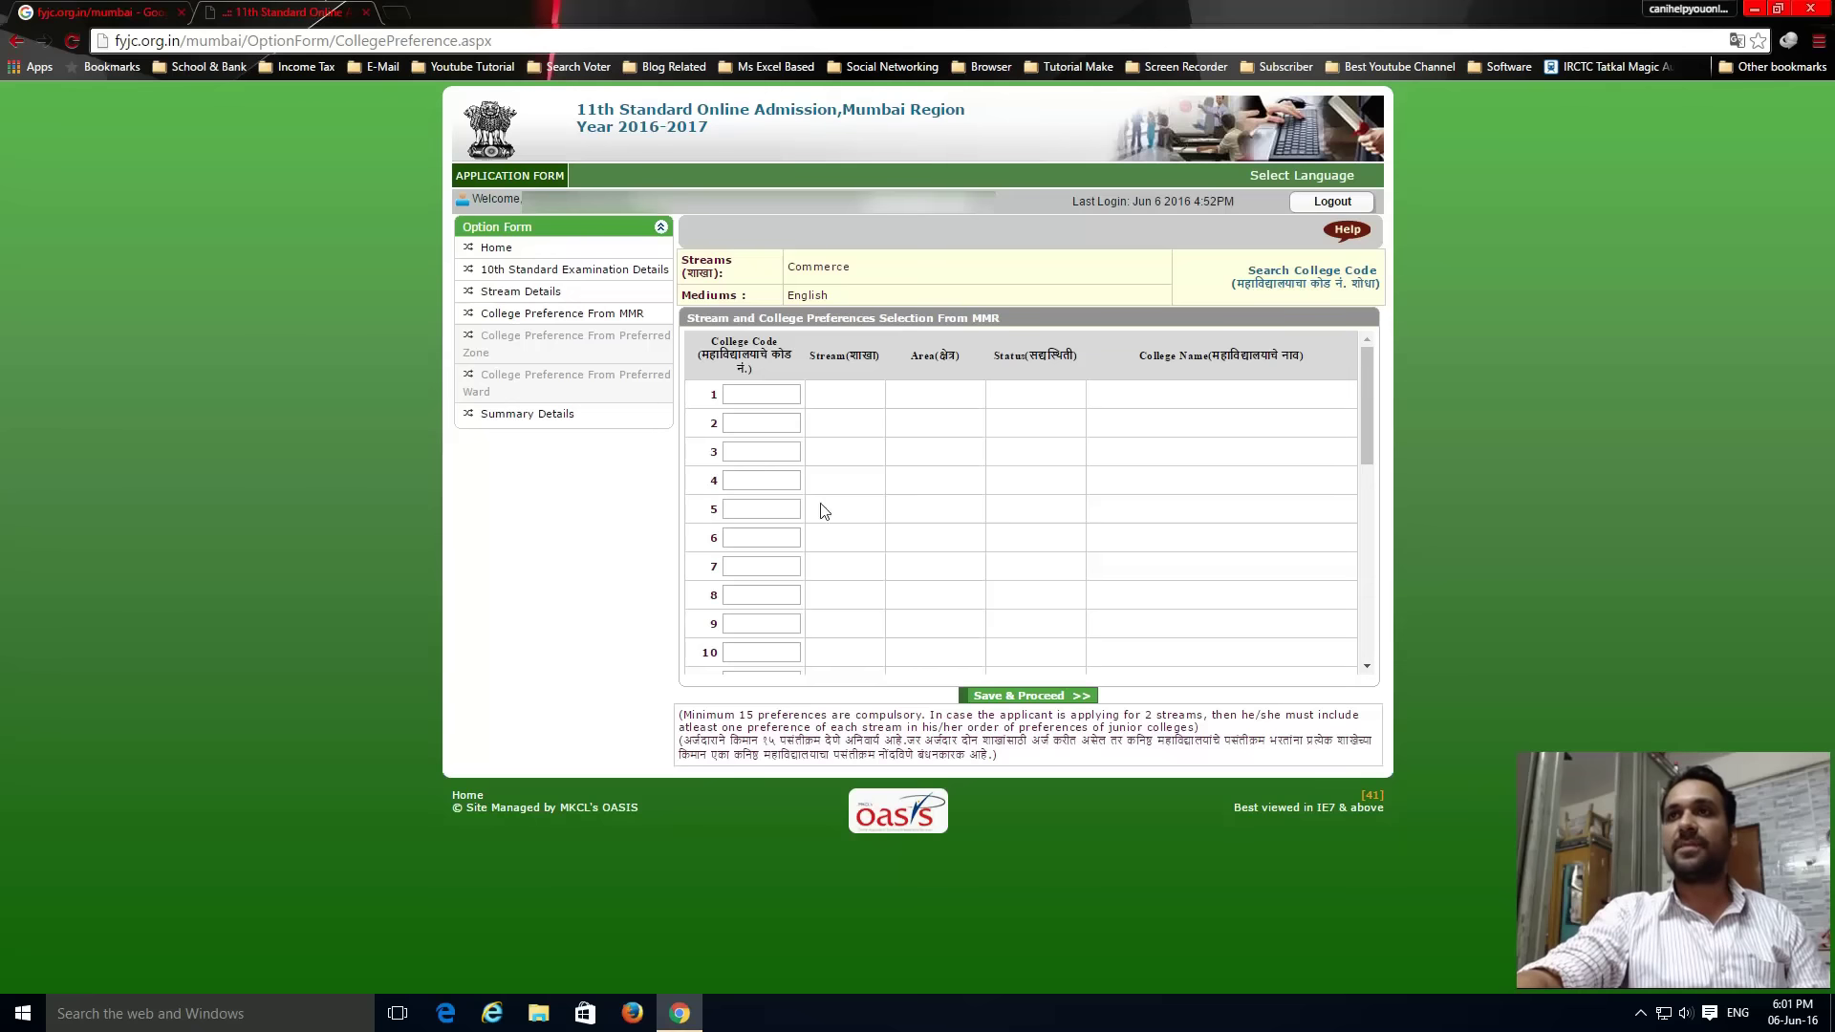
pyautogui.click(737, 395)
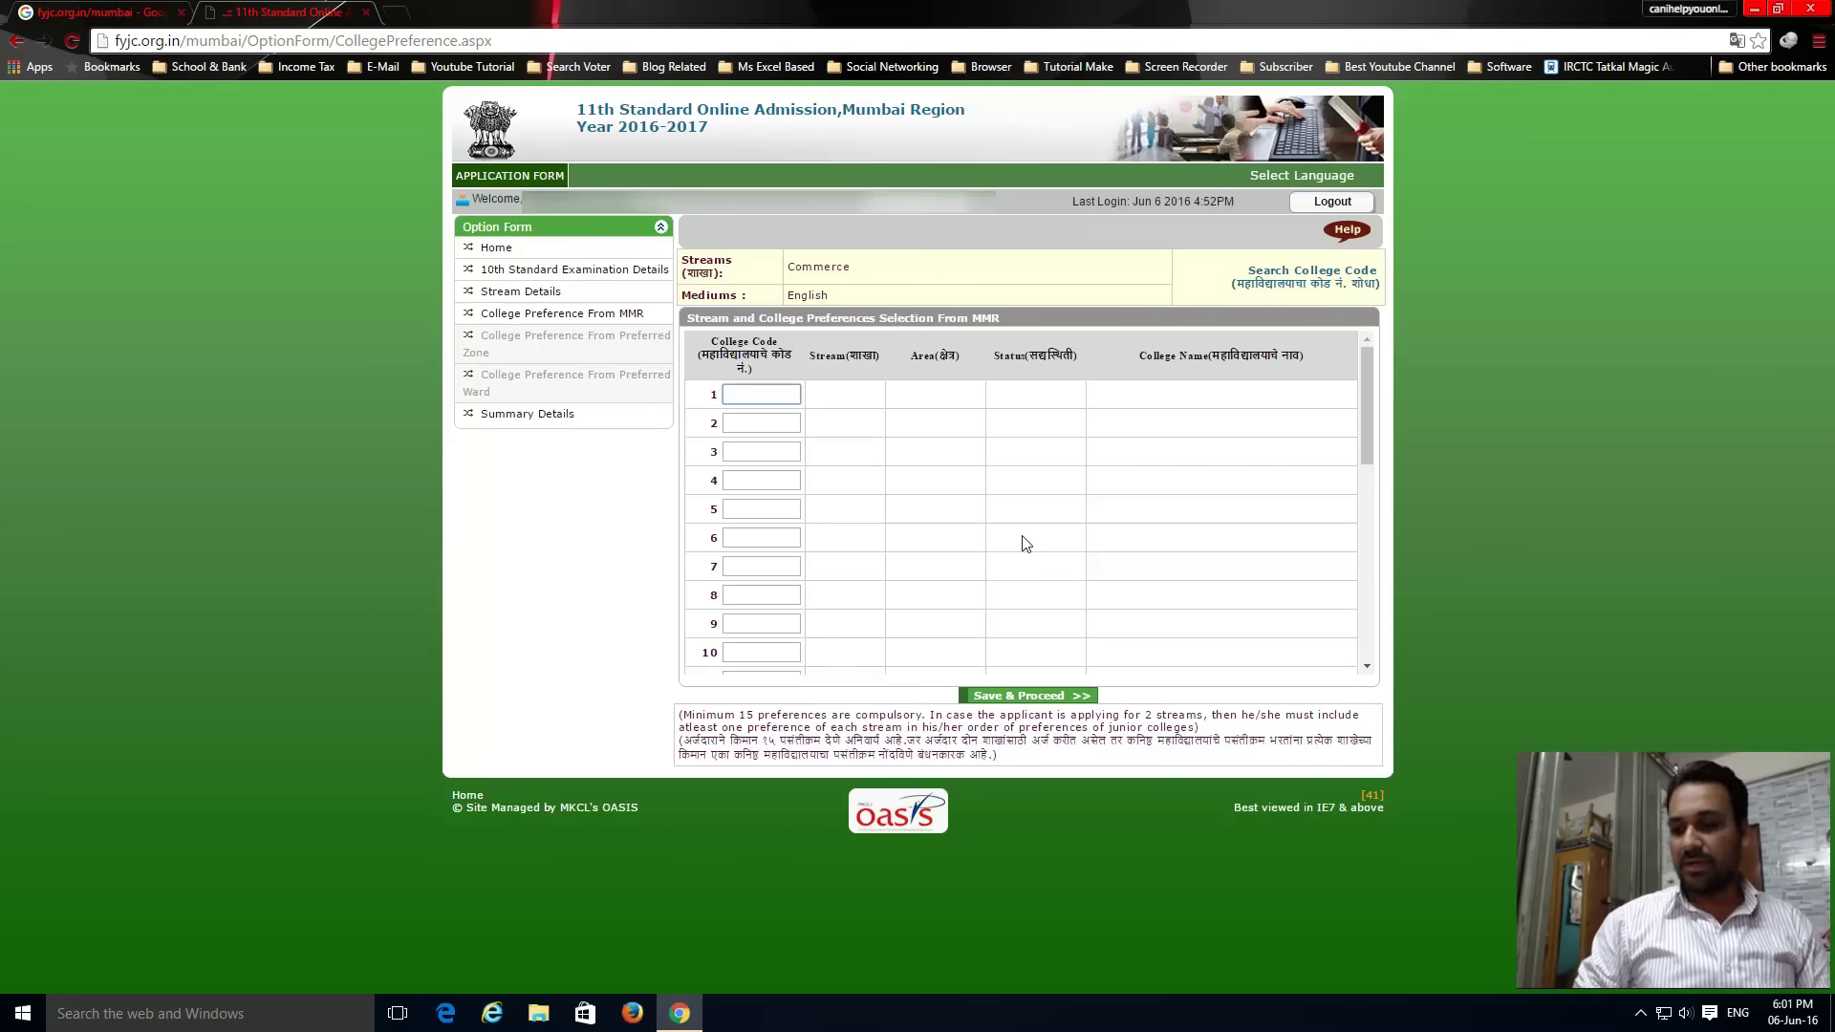
pyautogui.write('21111')
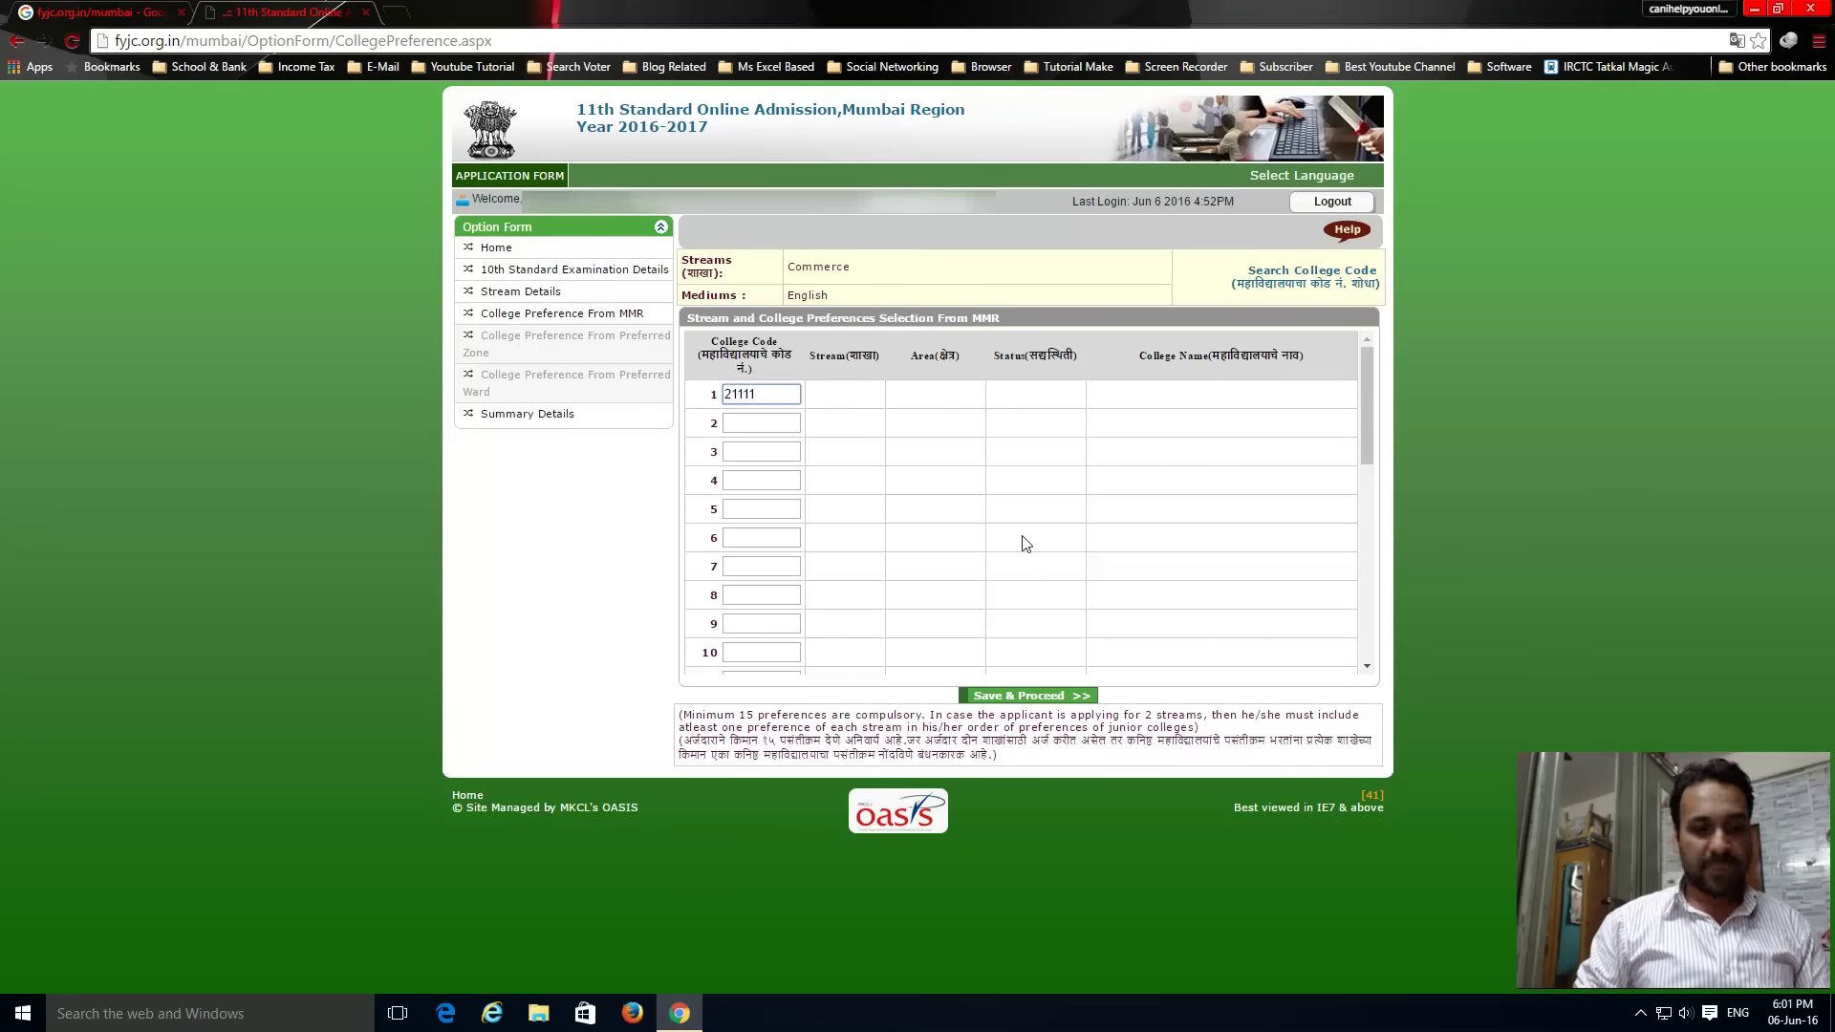
pyautogui.write('621112')
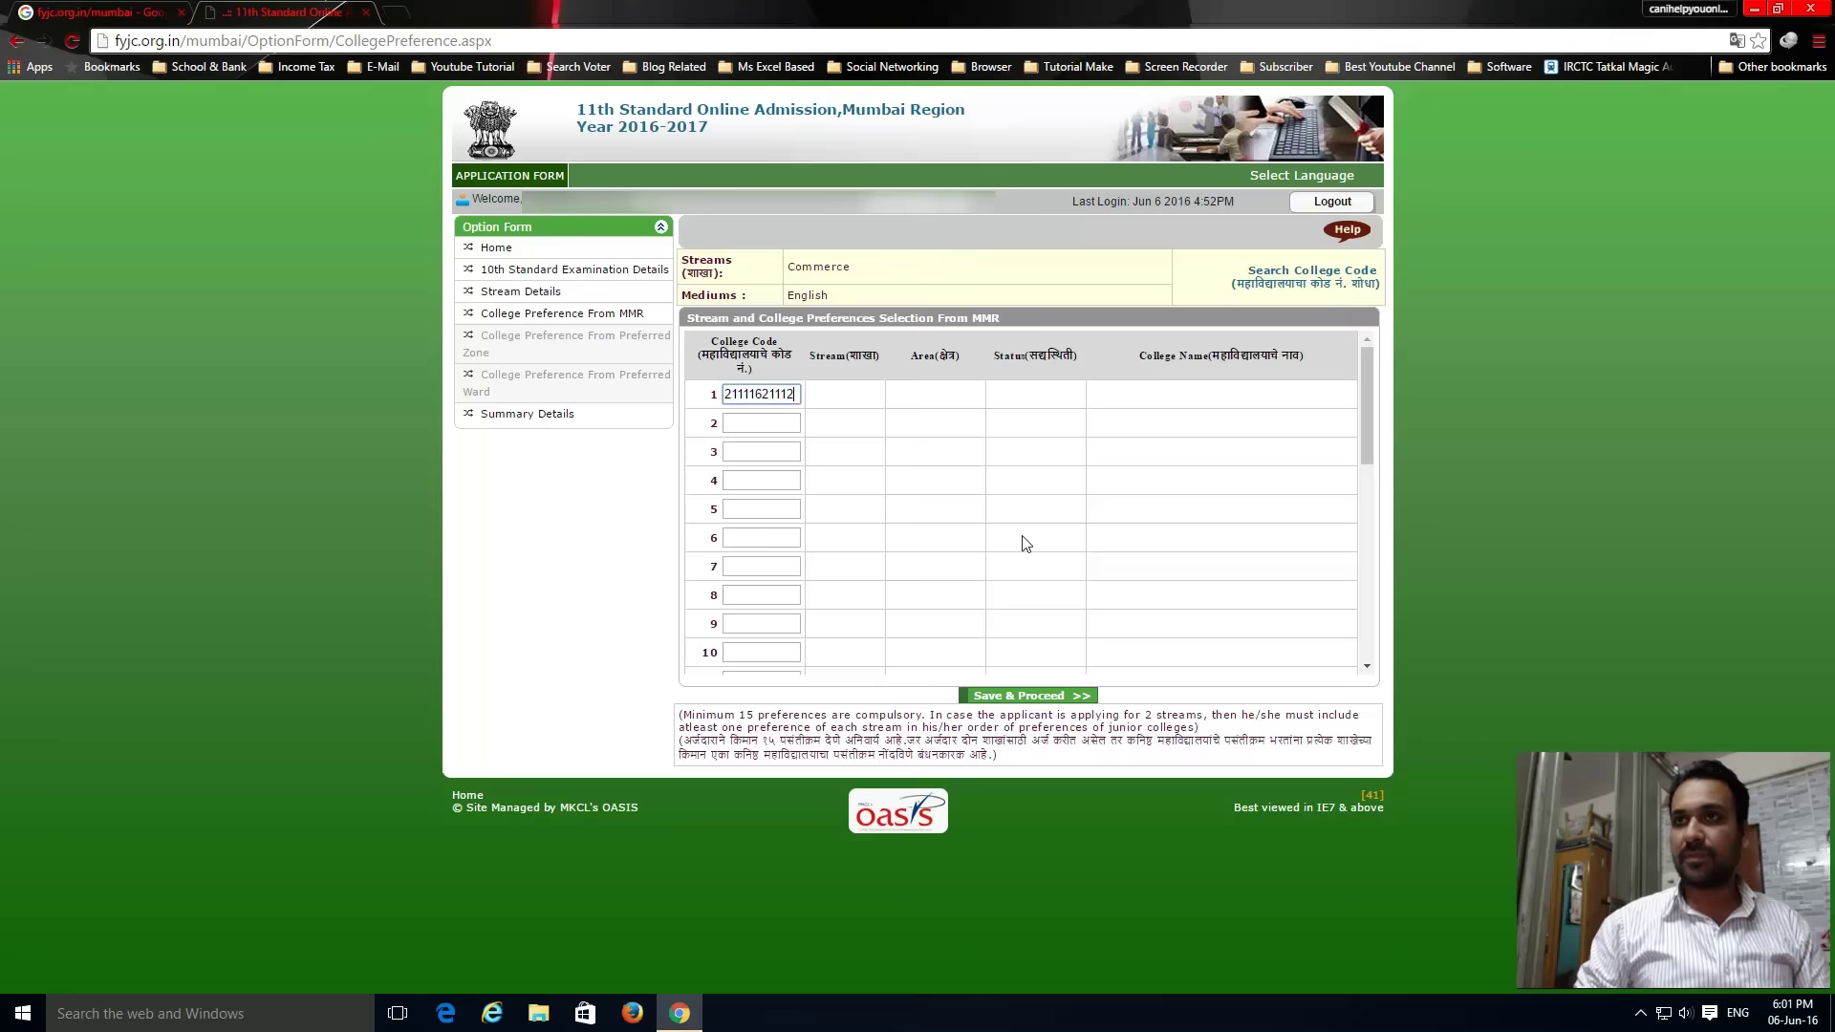
pyautogui.press('Tab')
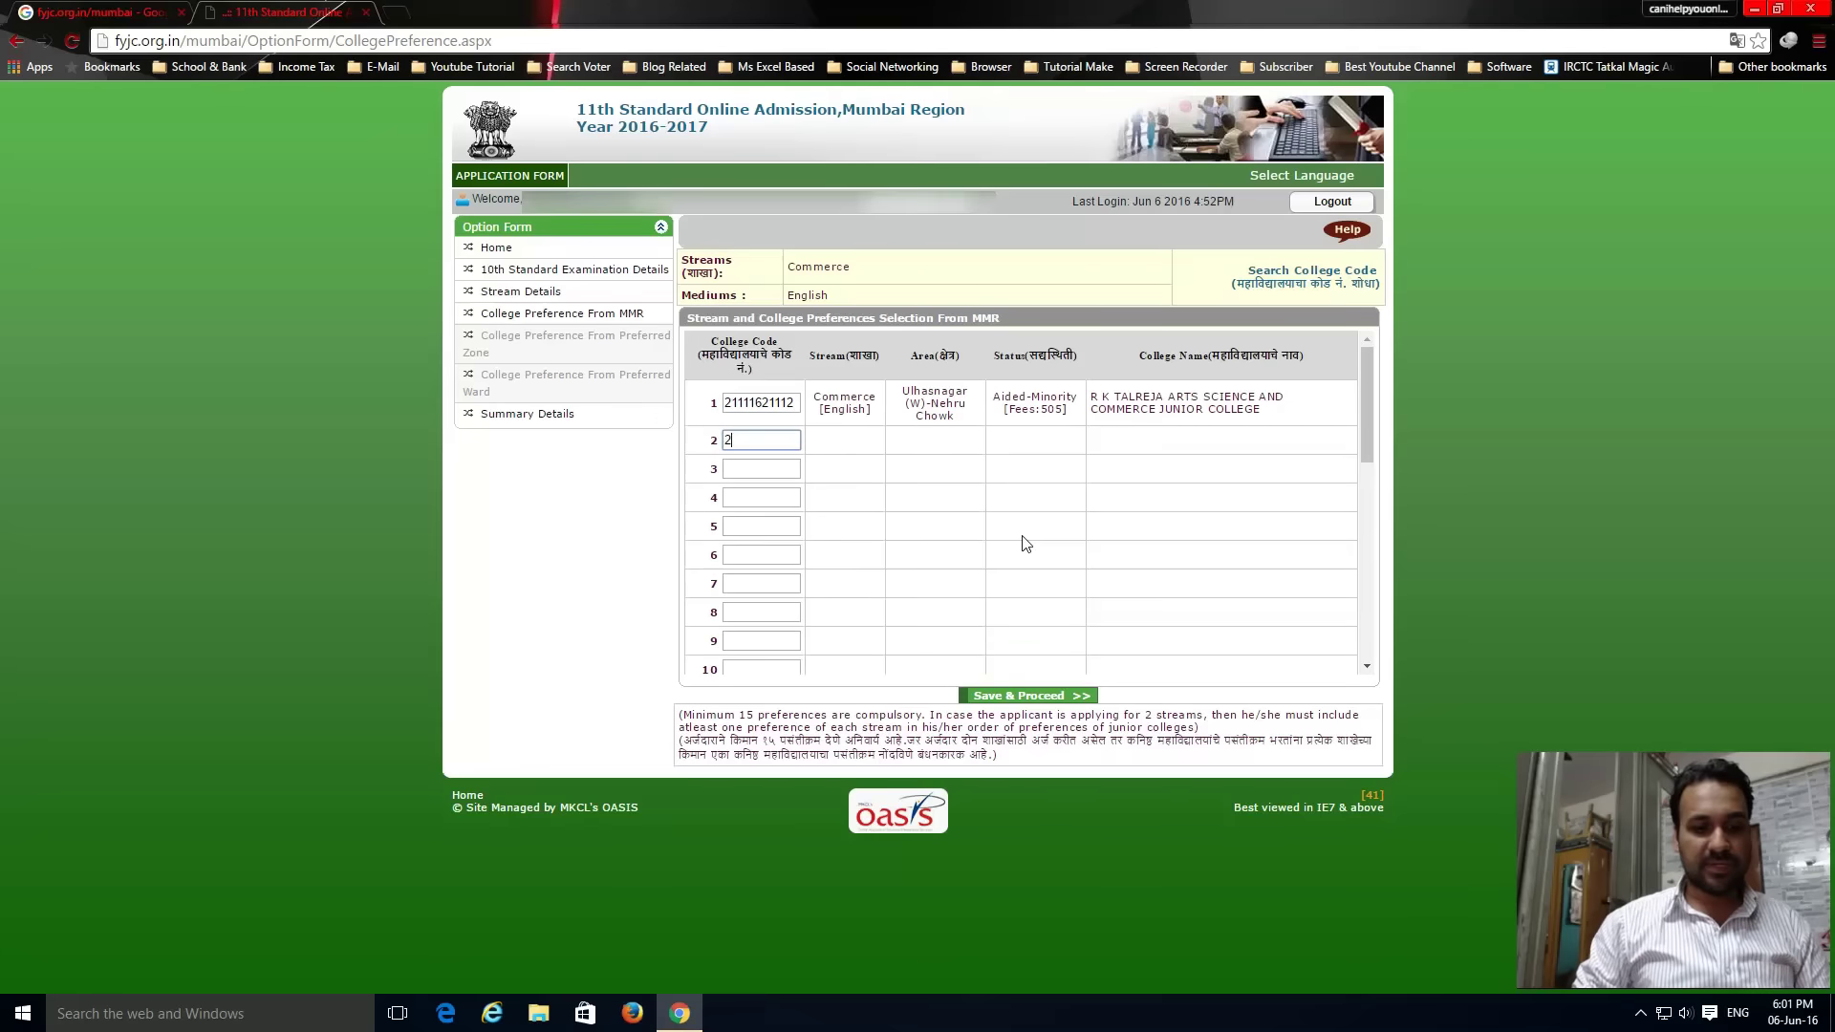
pyautogui.write('2111142')
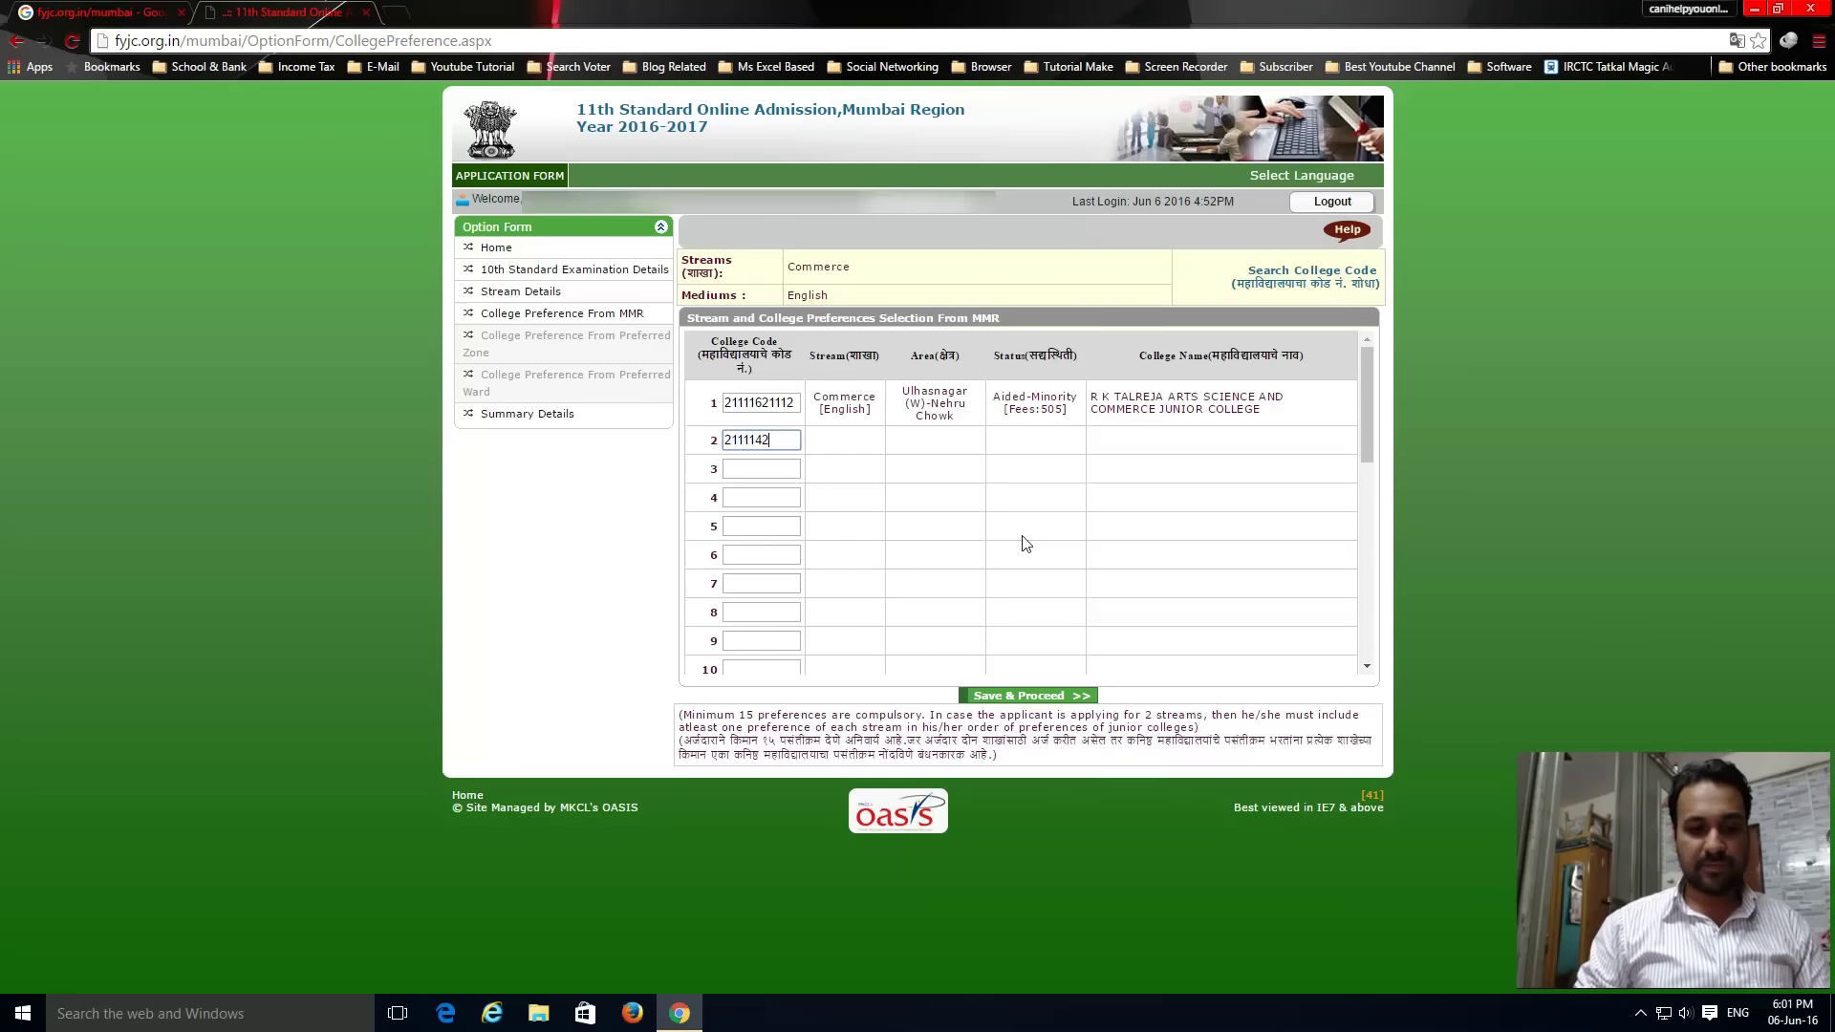
pyautogui.write('1112')
pyautogui.press('Tab')
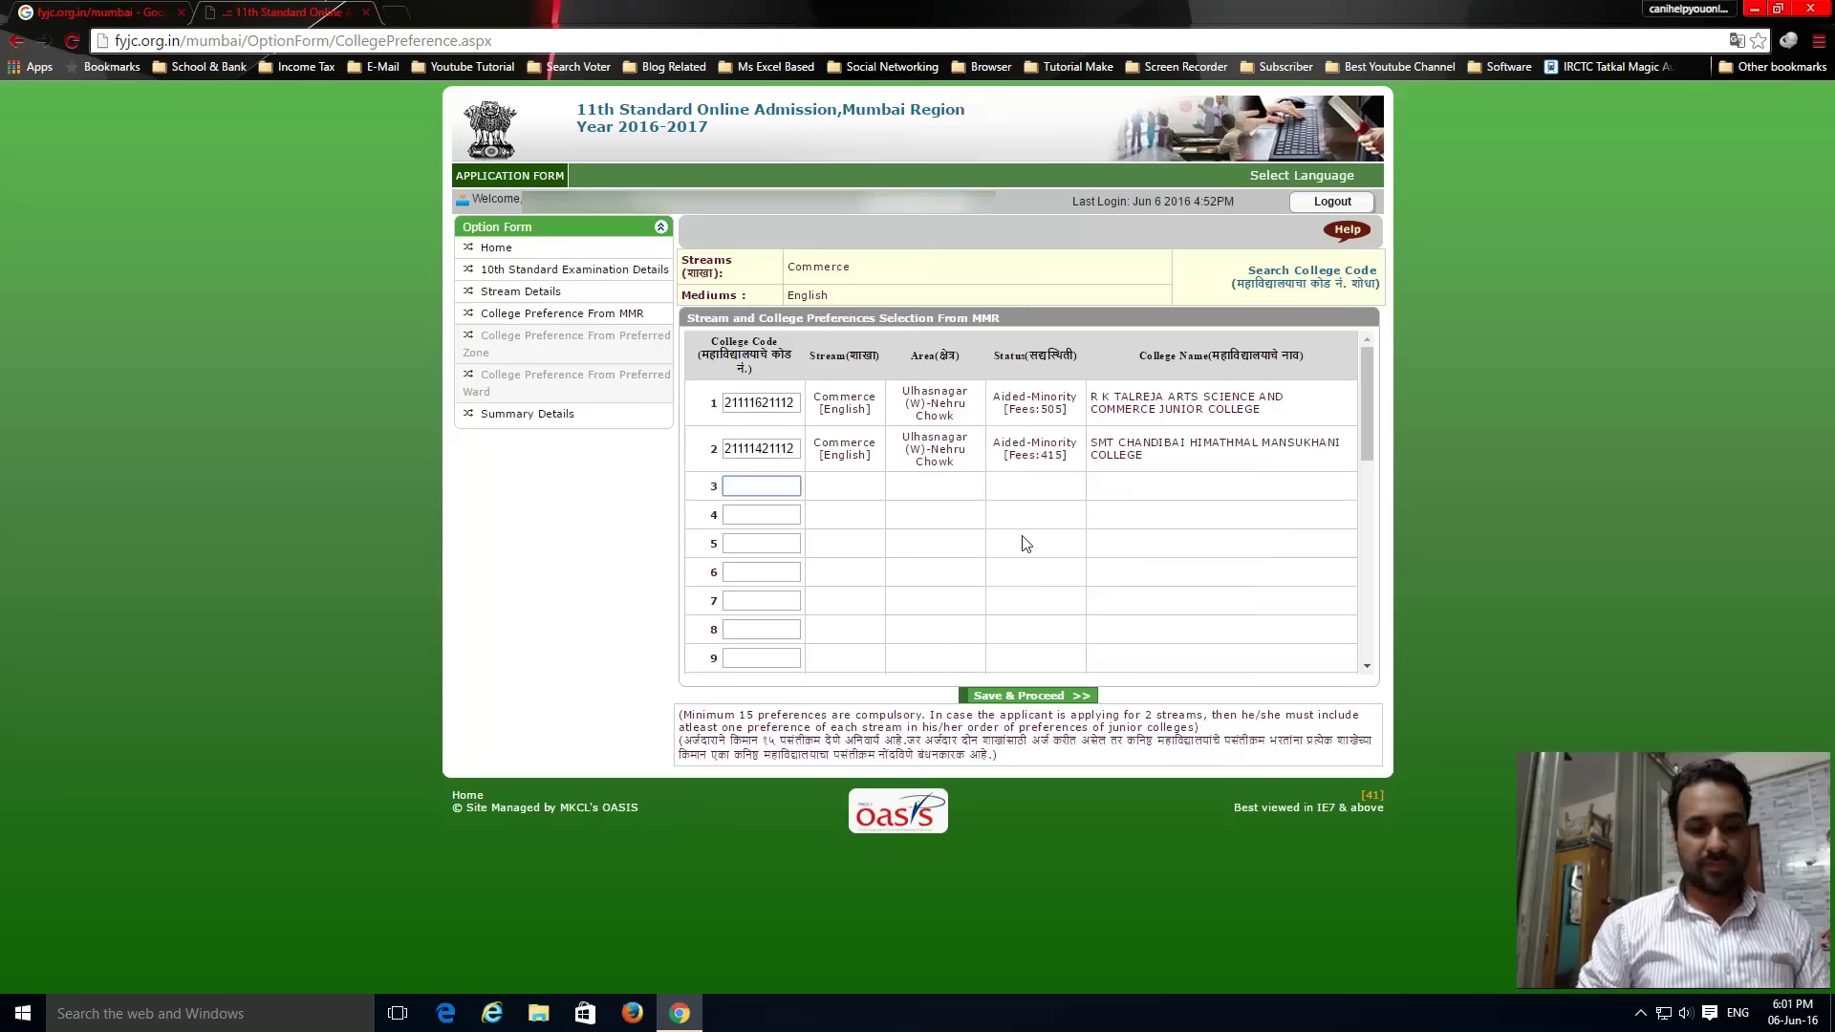
pyautogui.write('19')
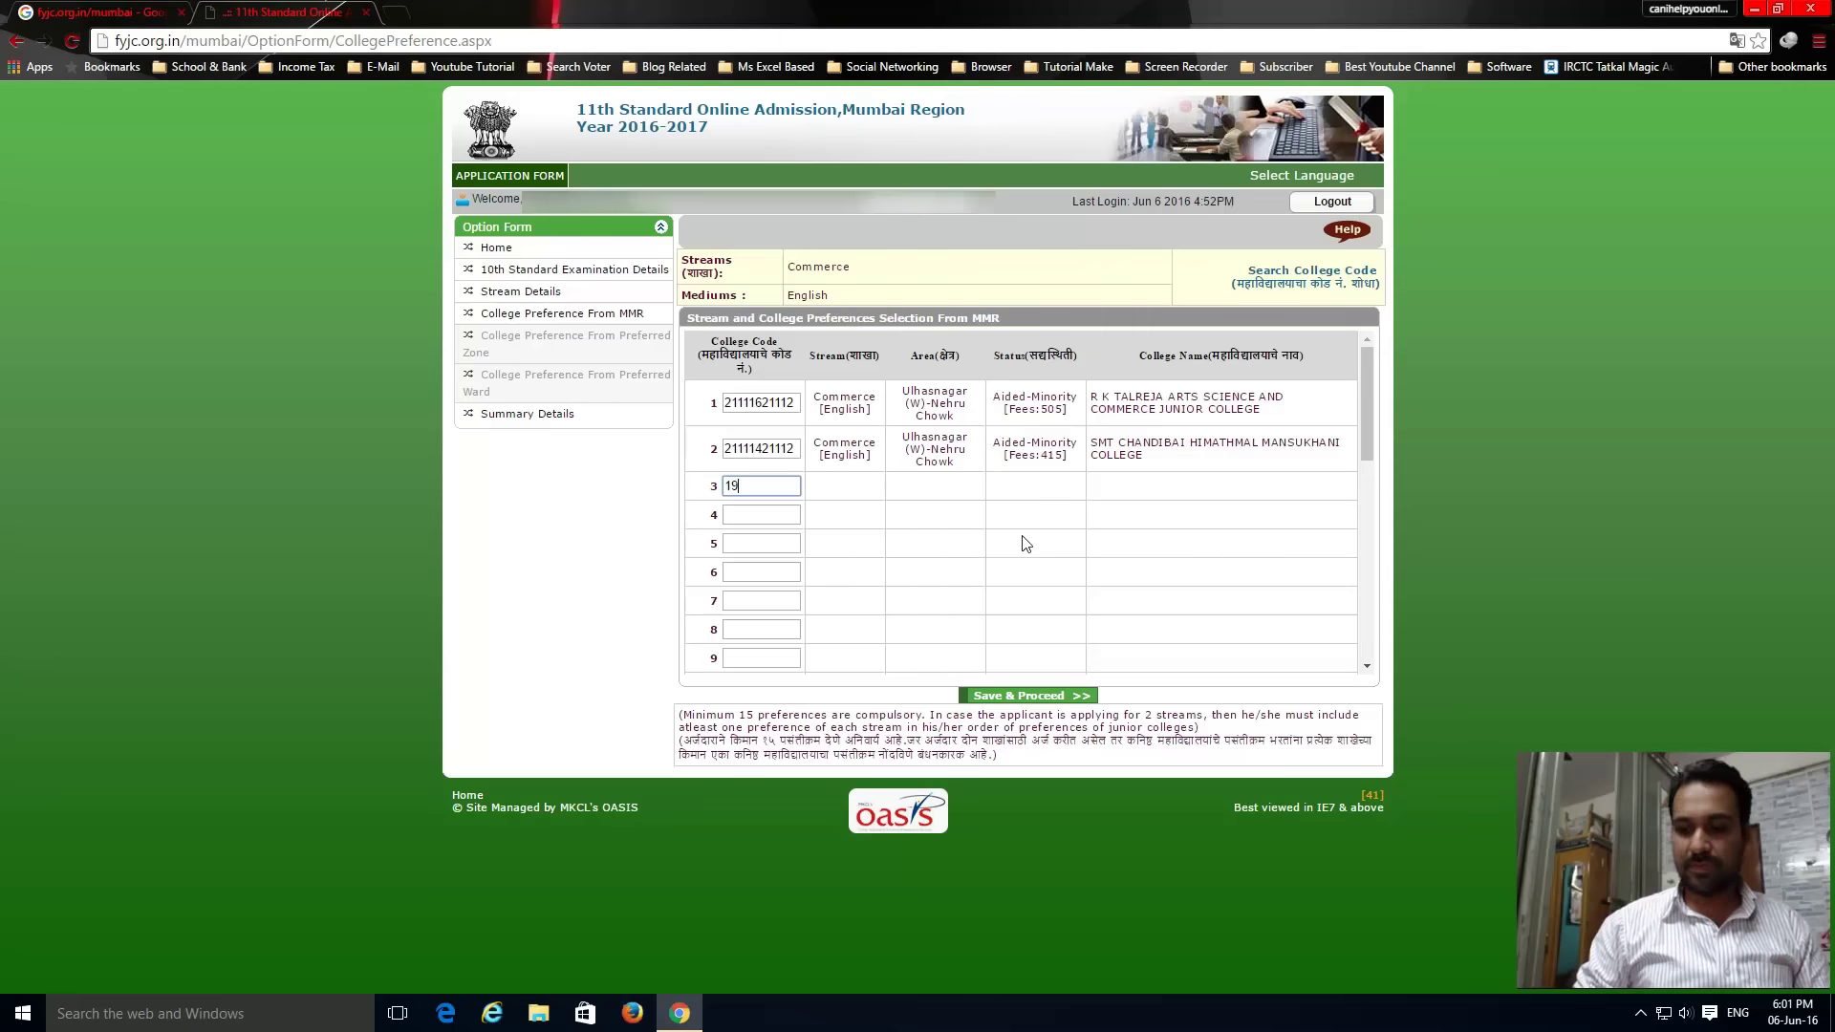
pyautogui.write('11122')
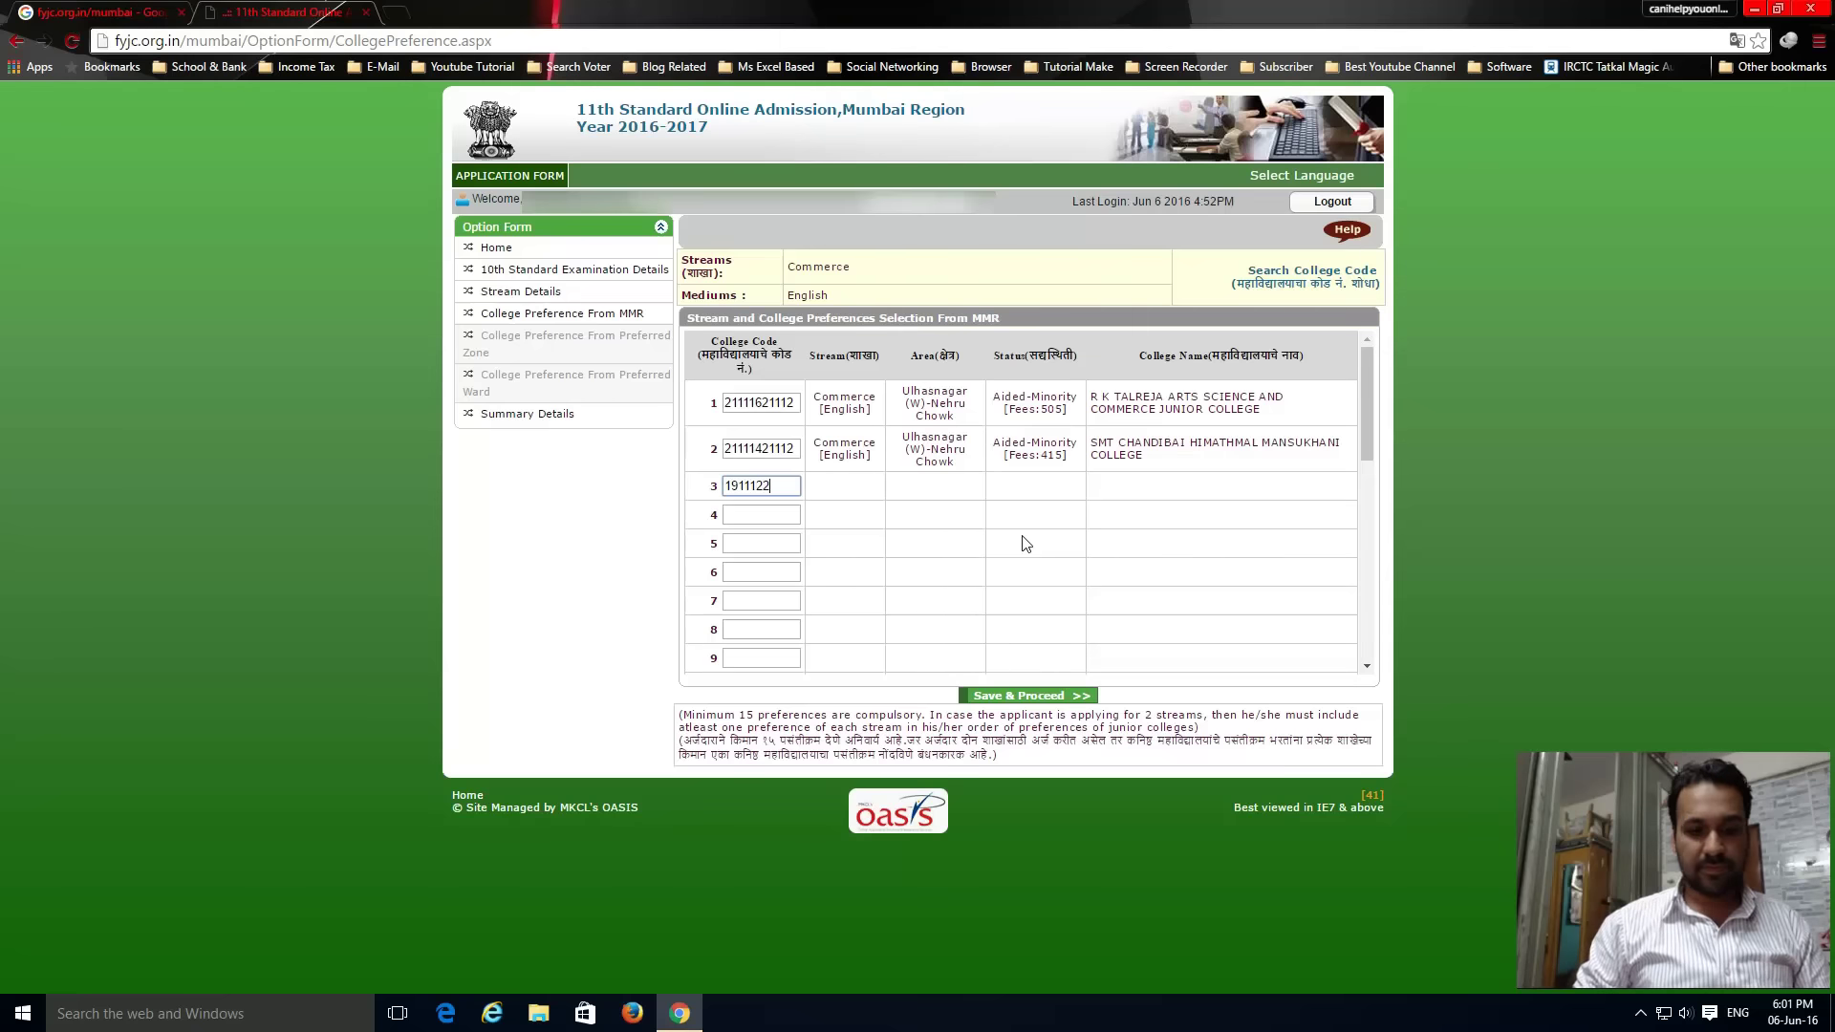
pyautogui.write('1122')
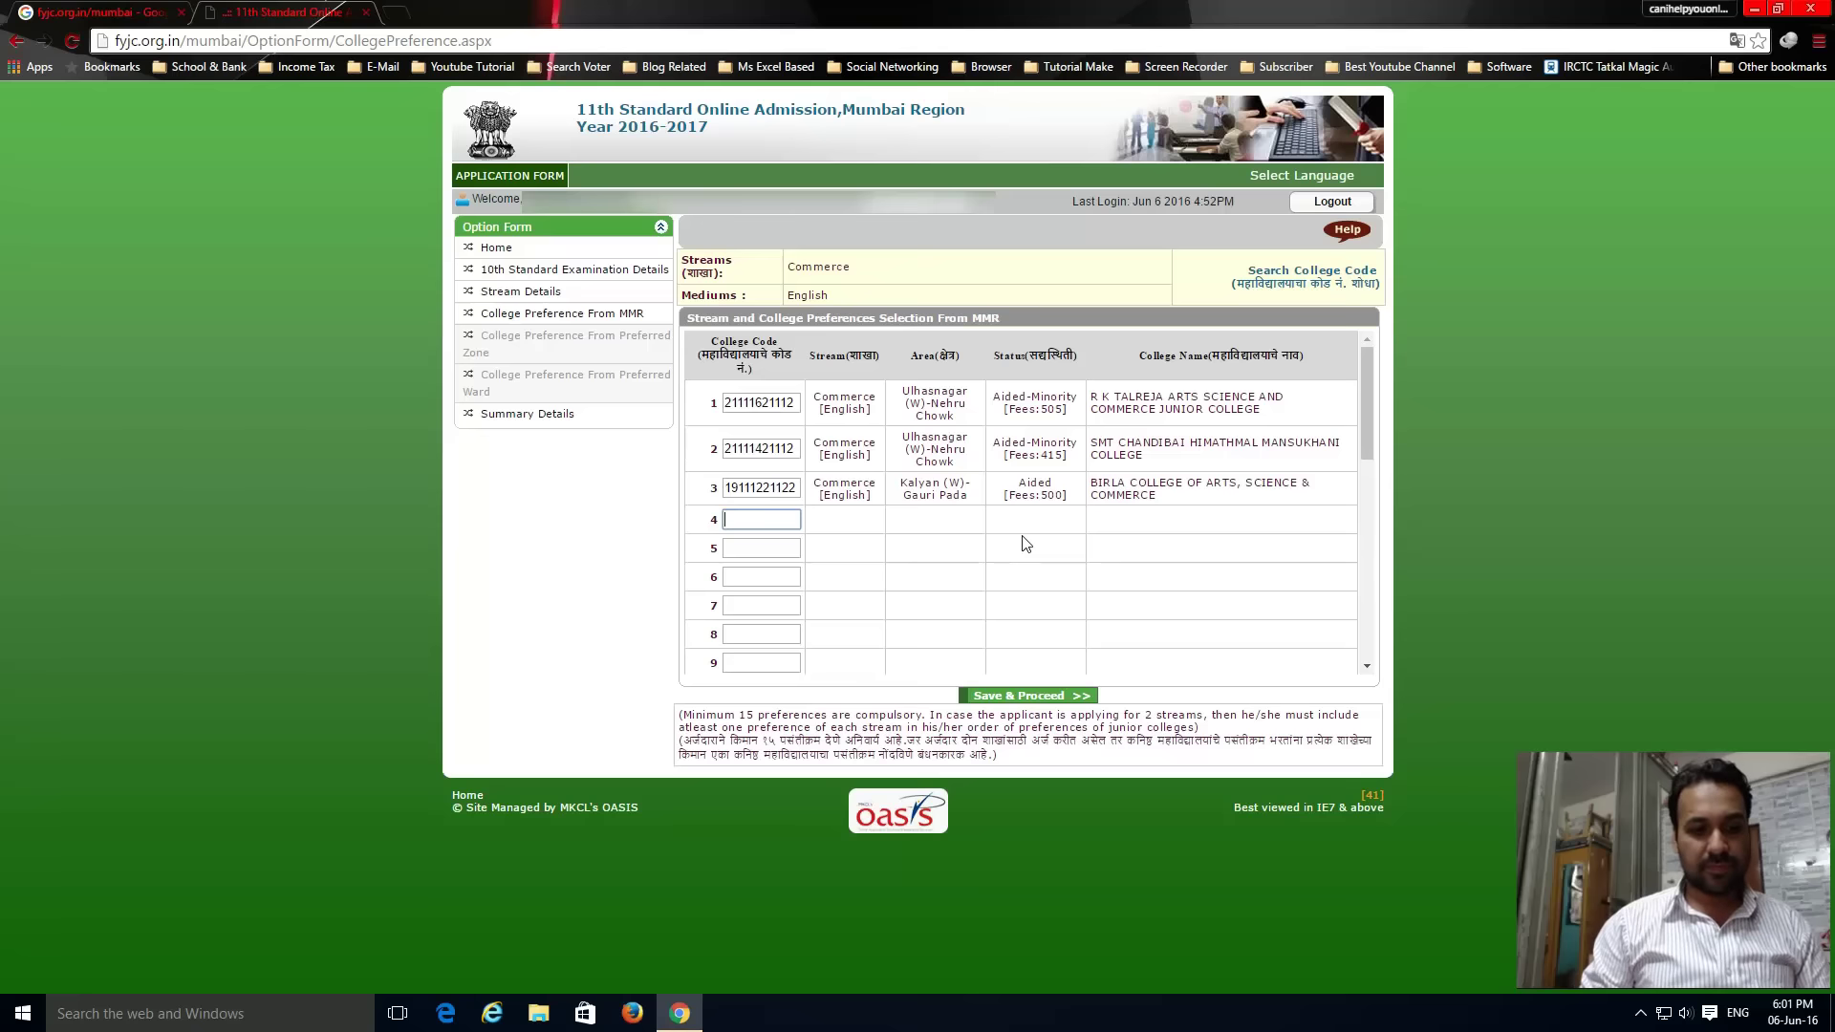
pyautogui.write('19')
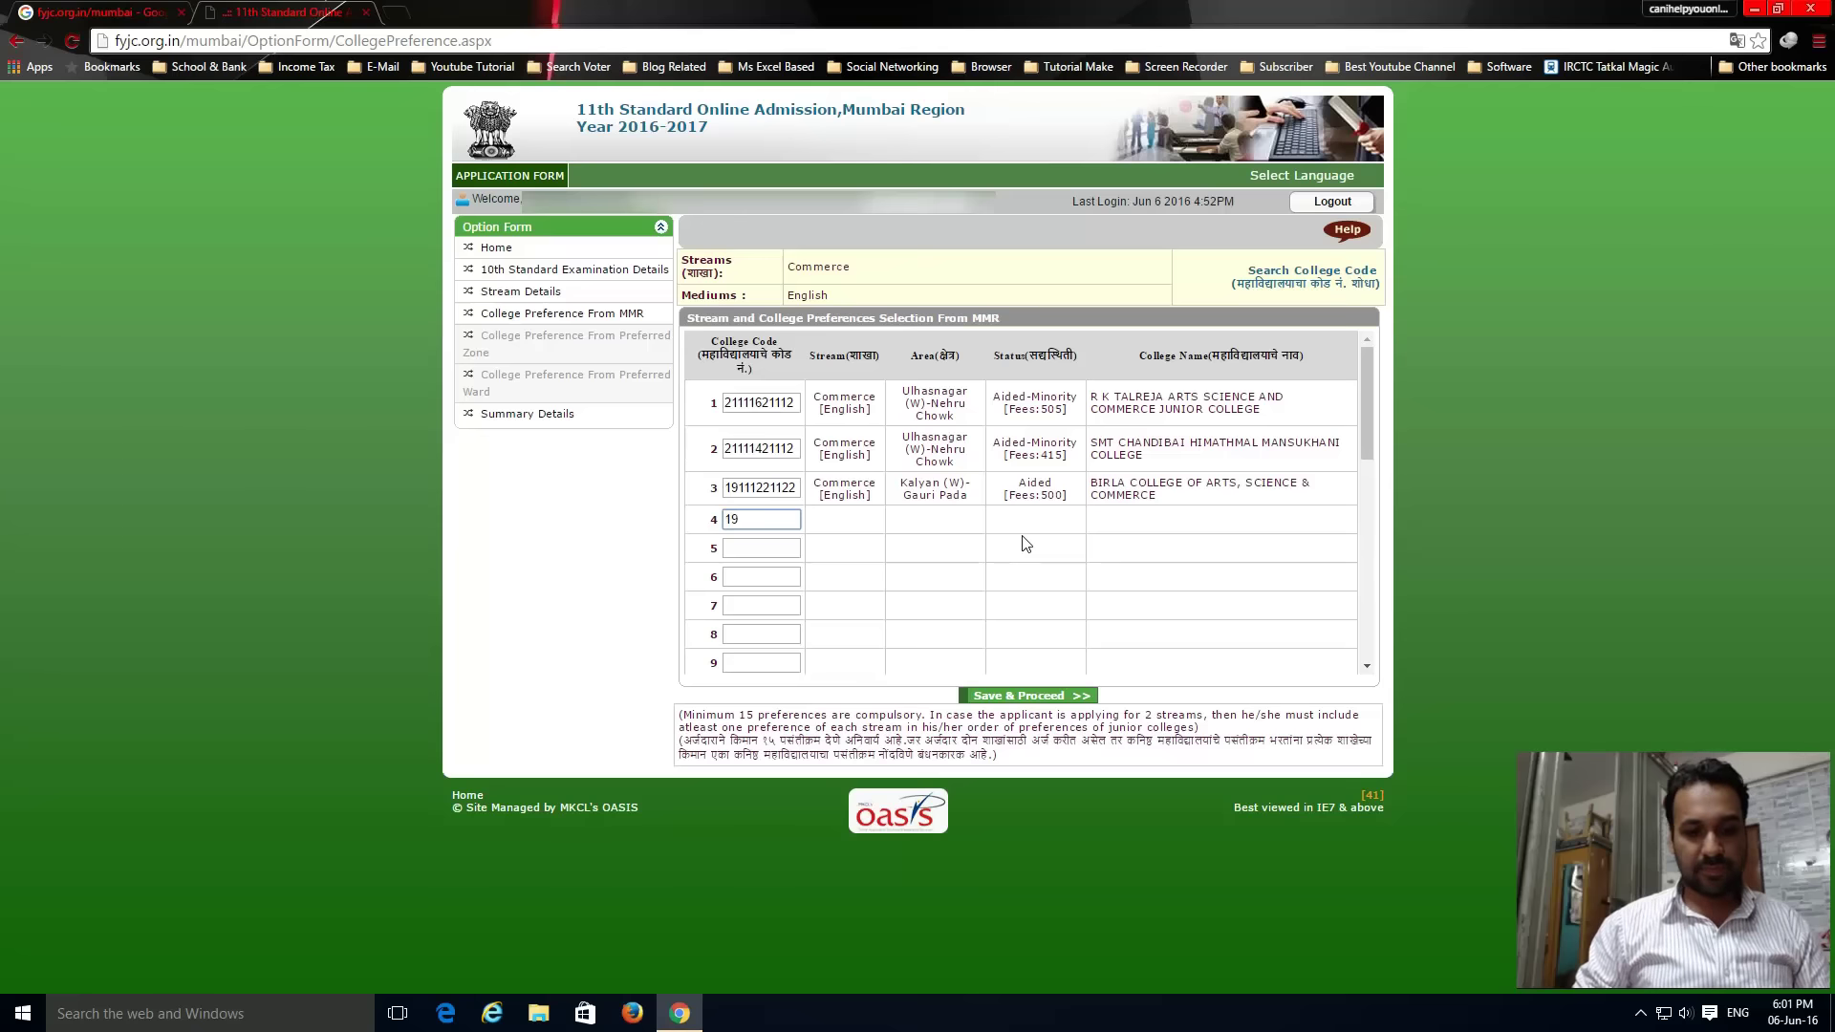
pyautogui.write('115921115')
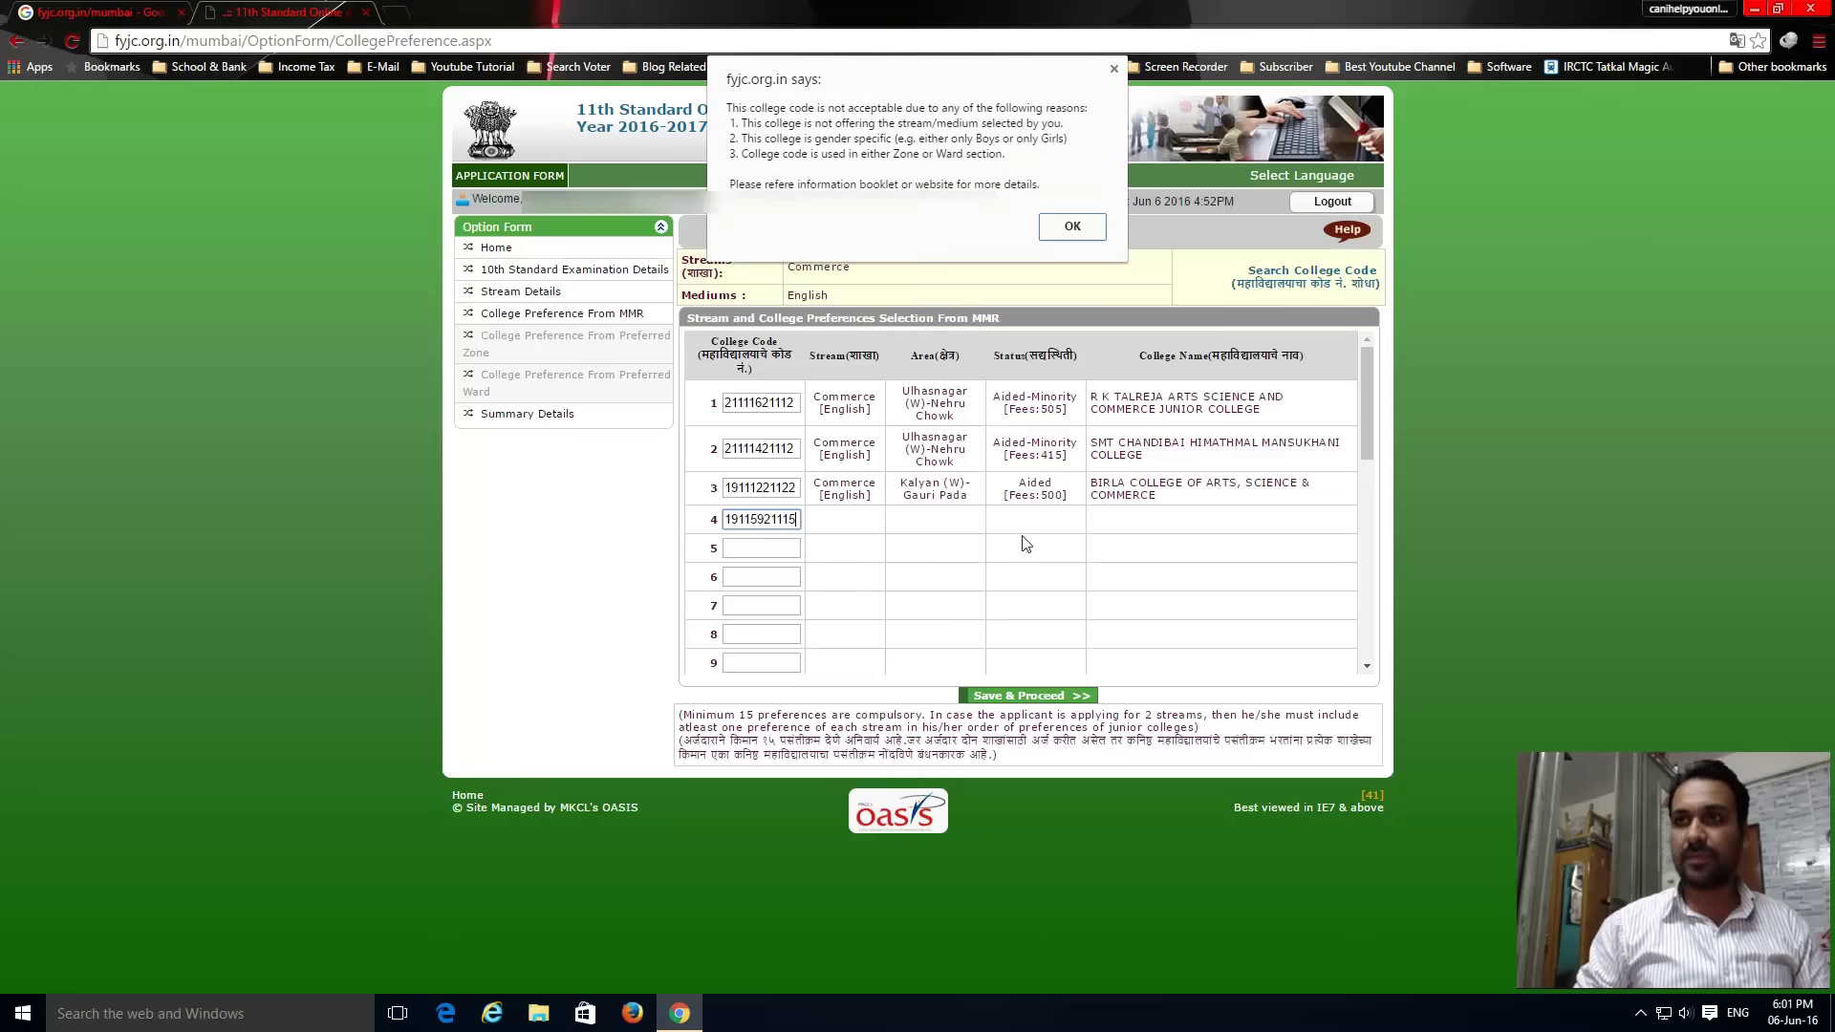
pyautogui.press('Return')
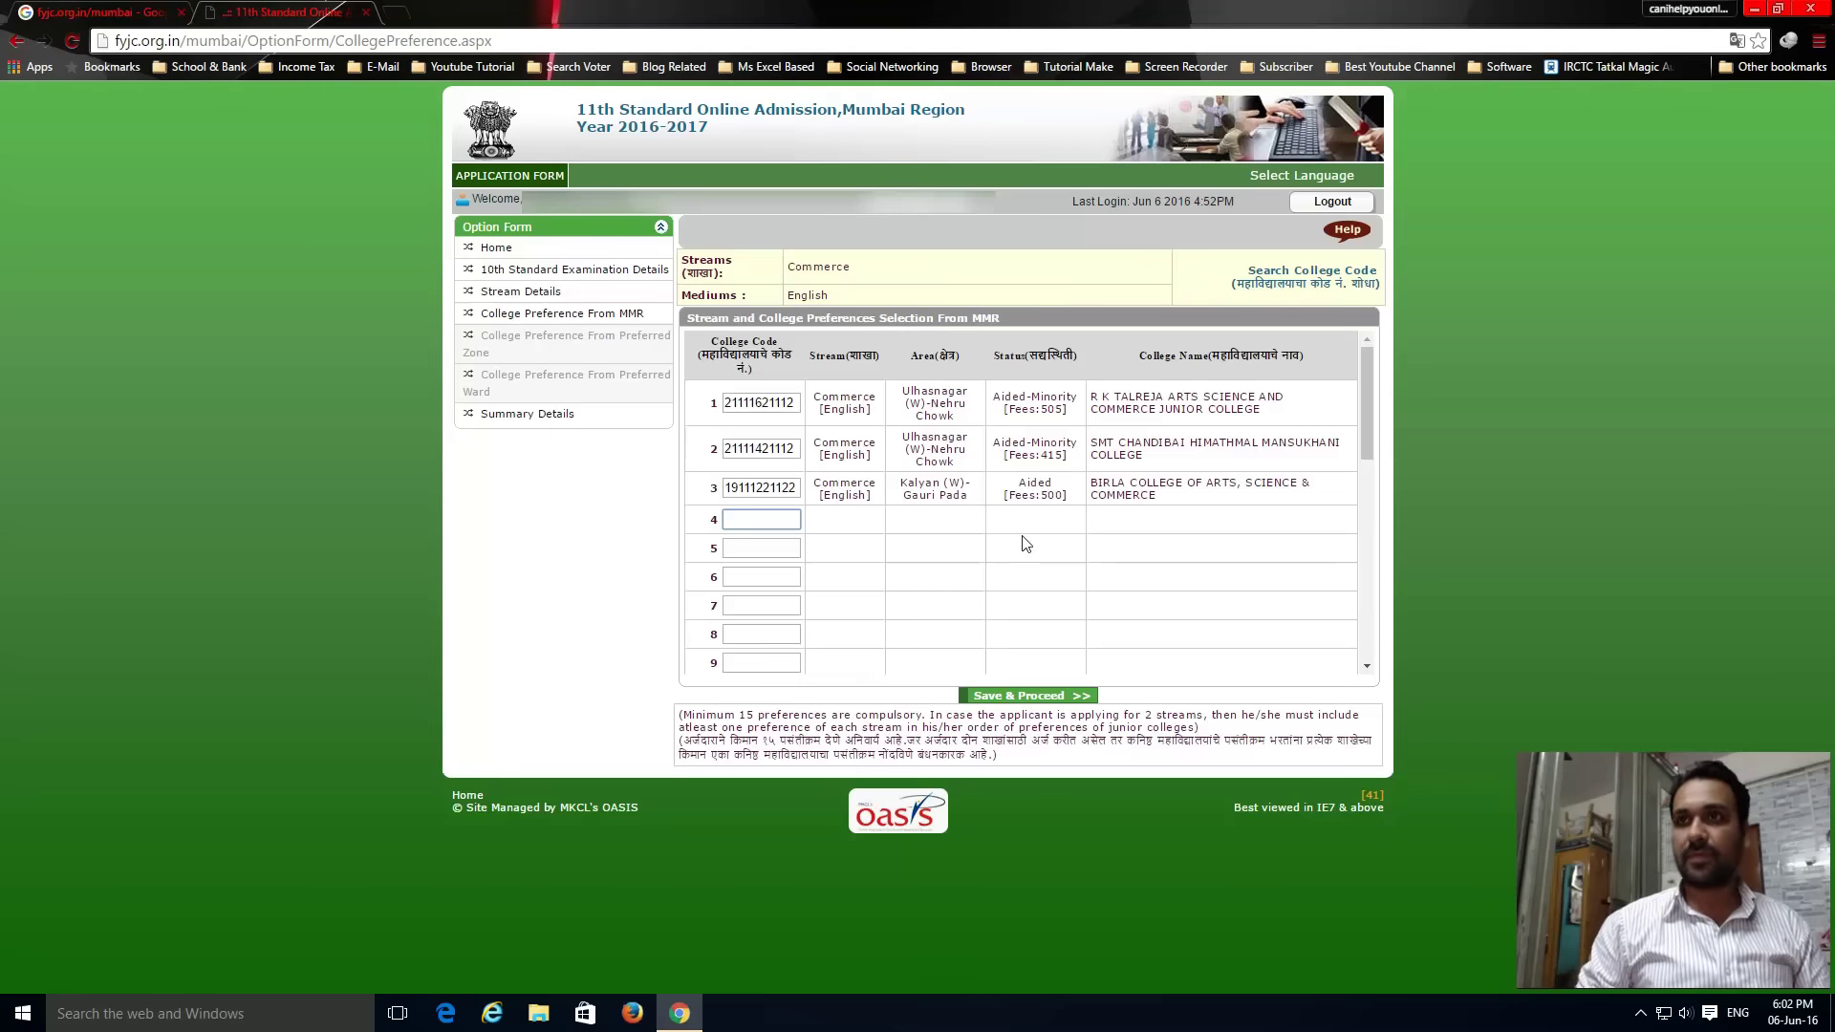
pyautogui.write('9')
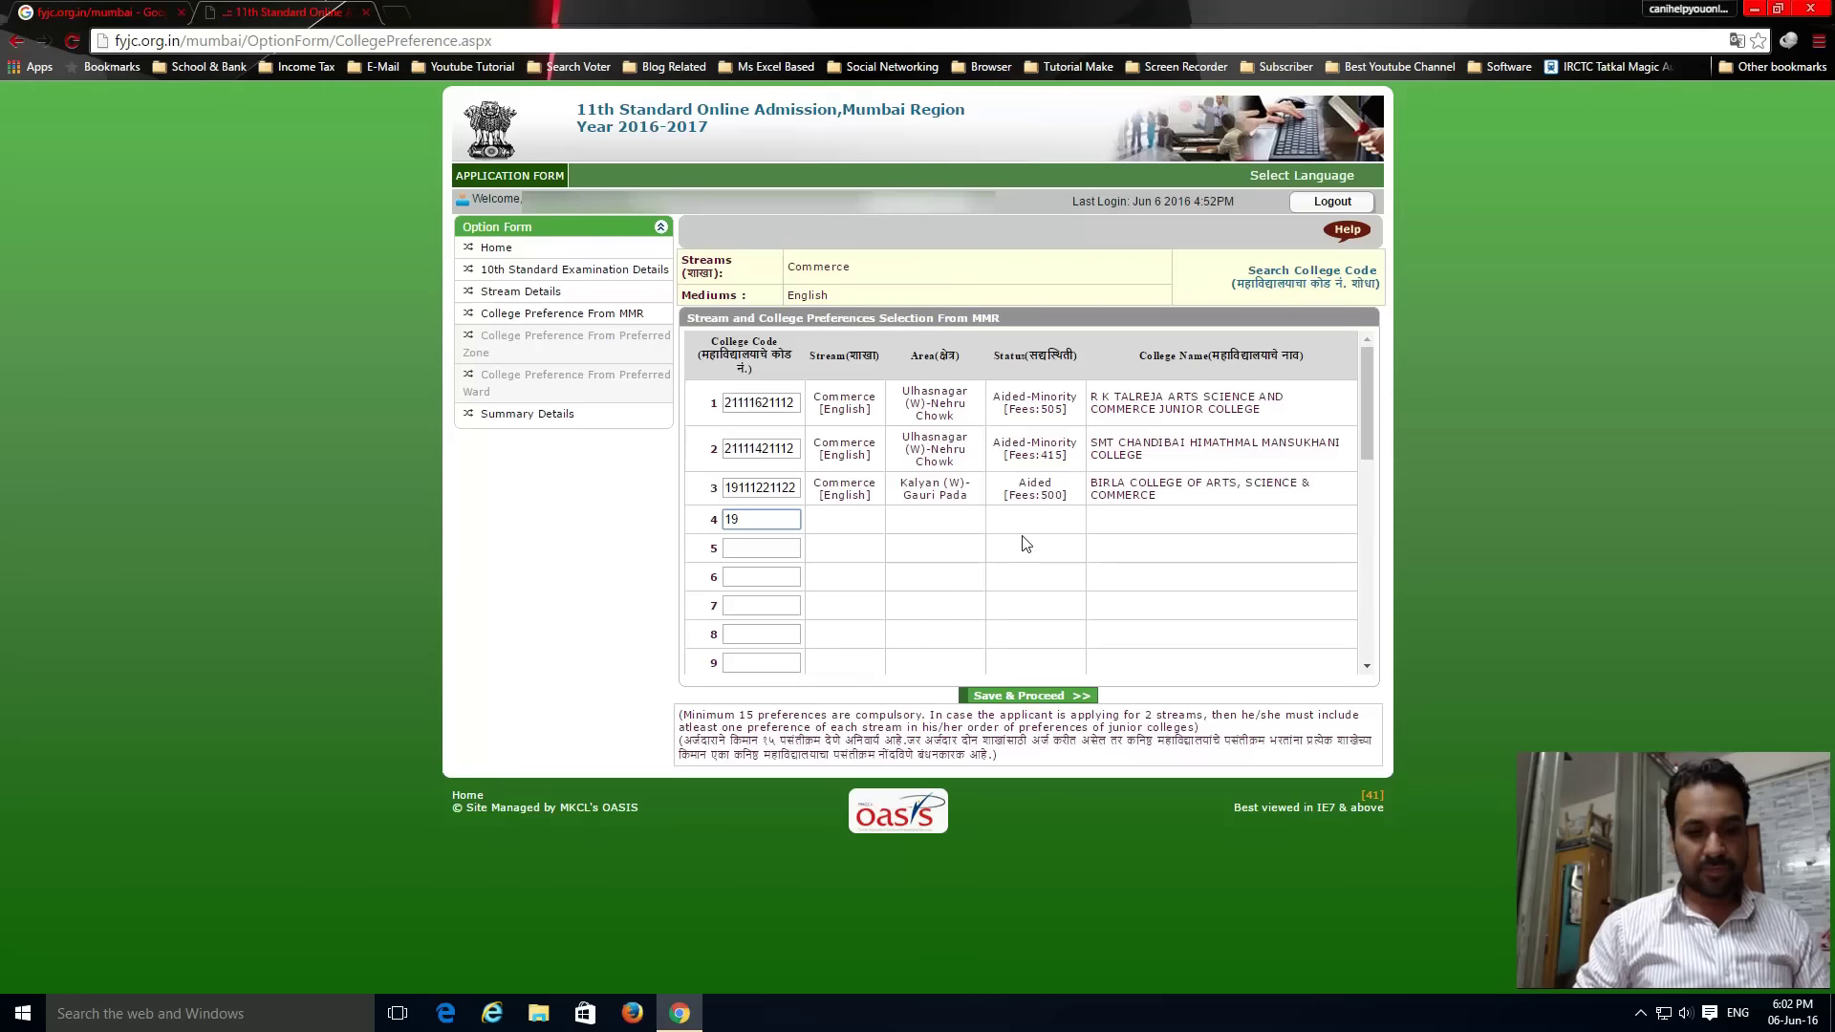
pyautogui.write('11592')
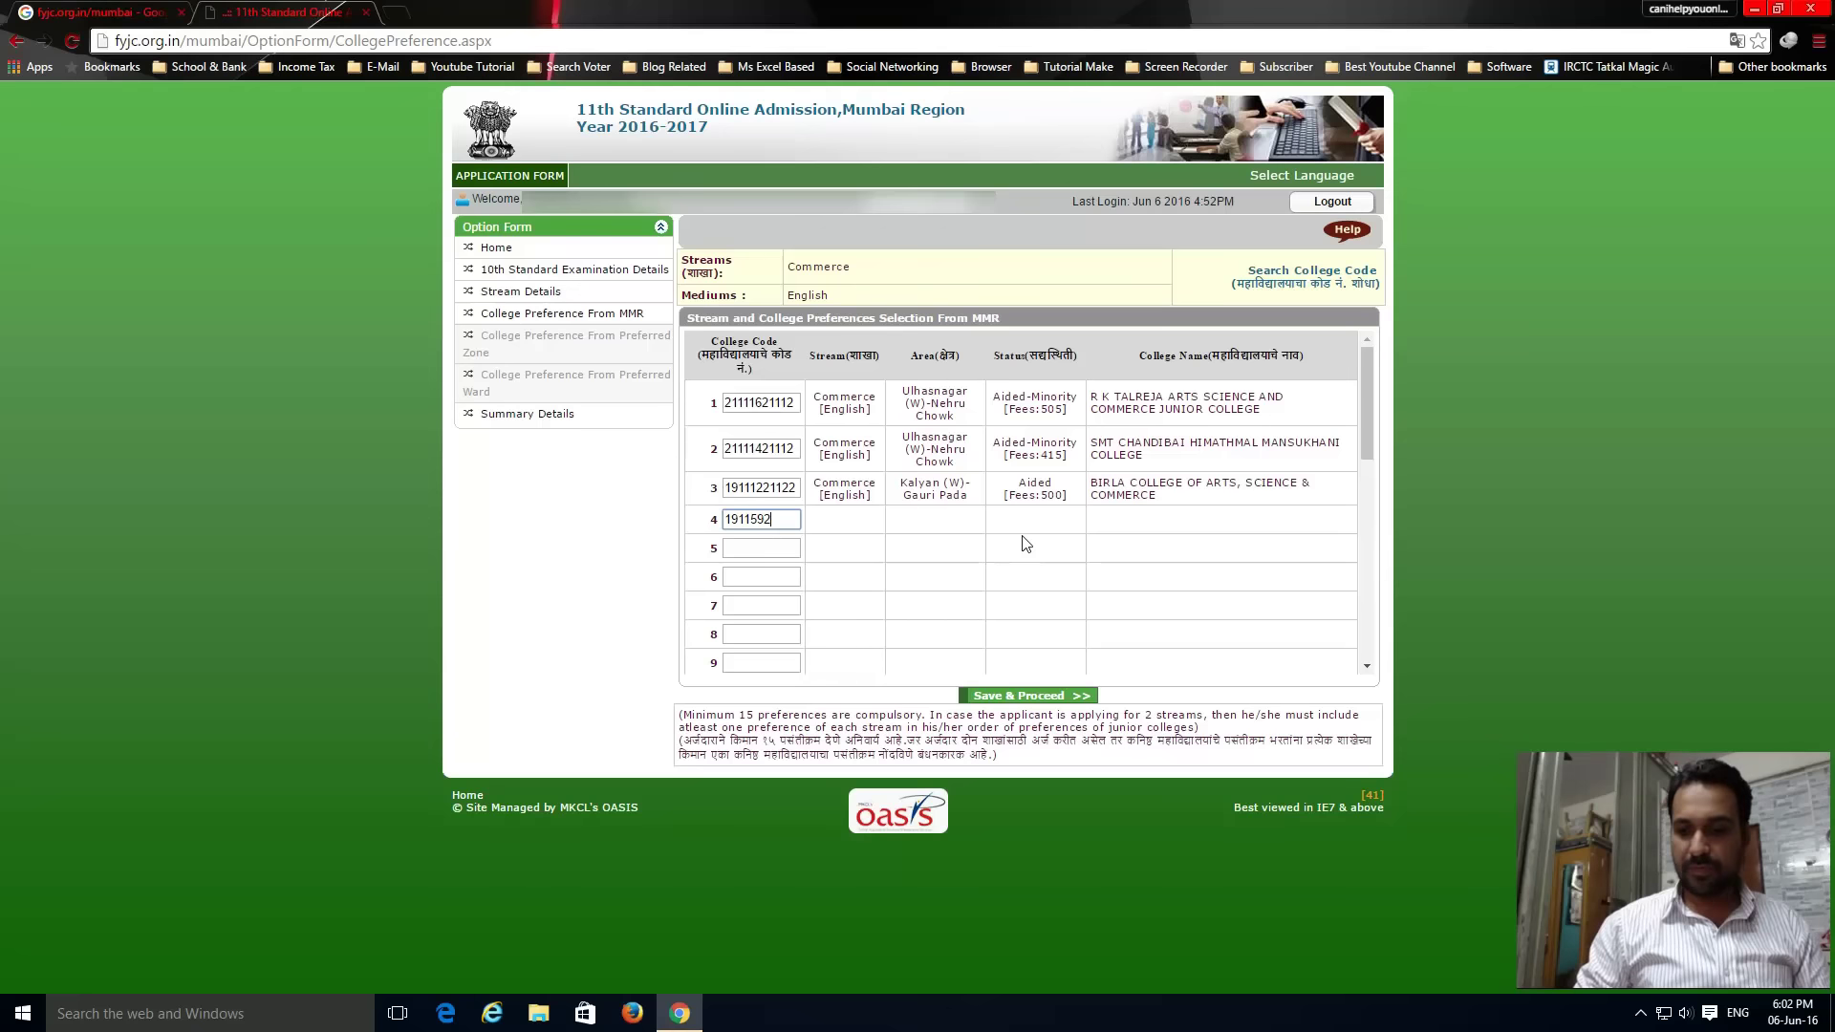
pyautogui.write('1115')
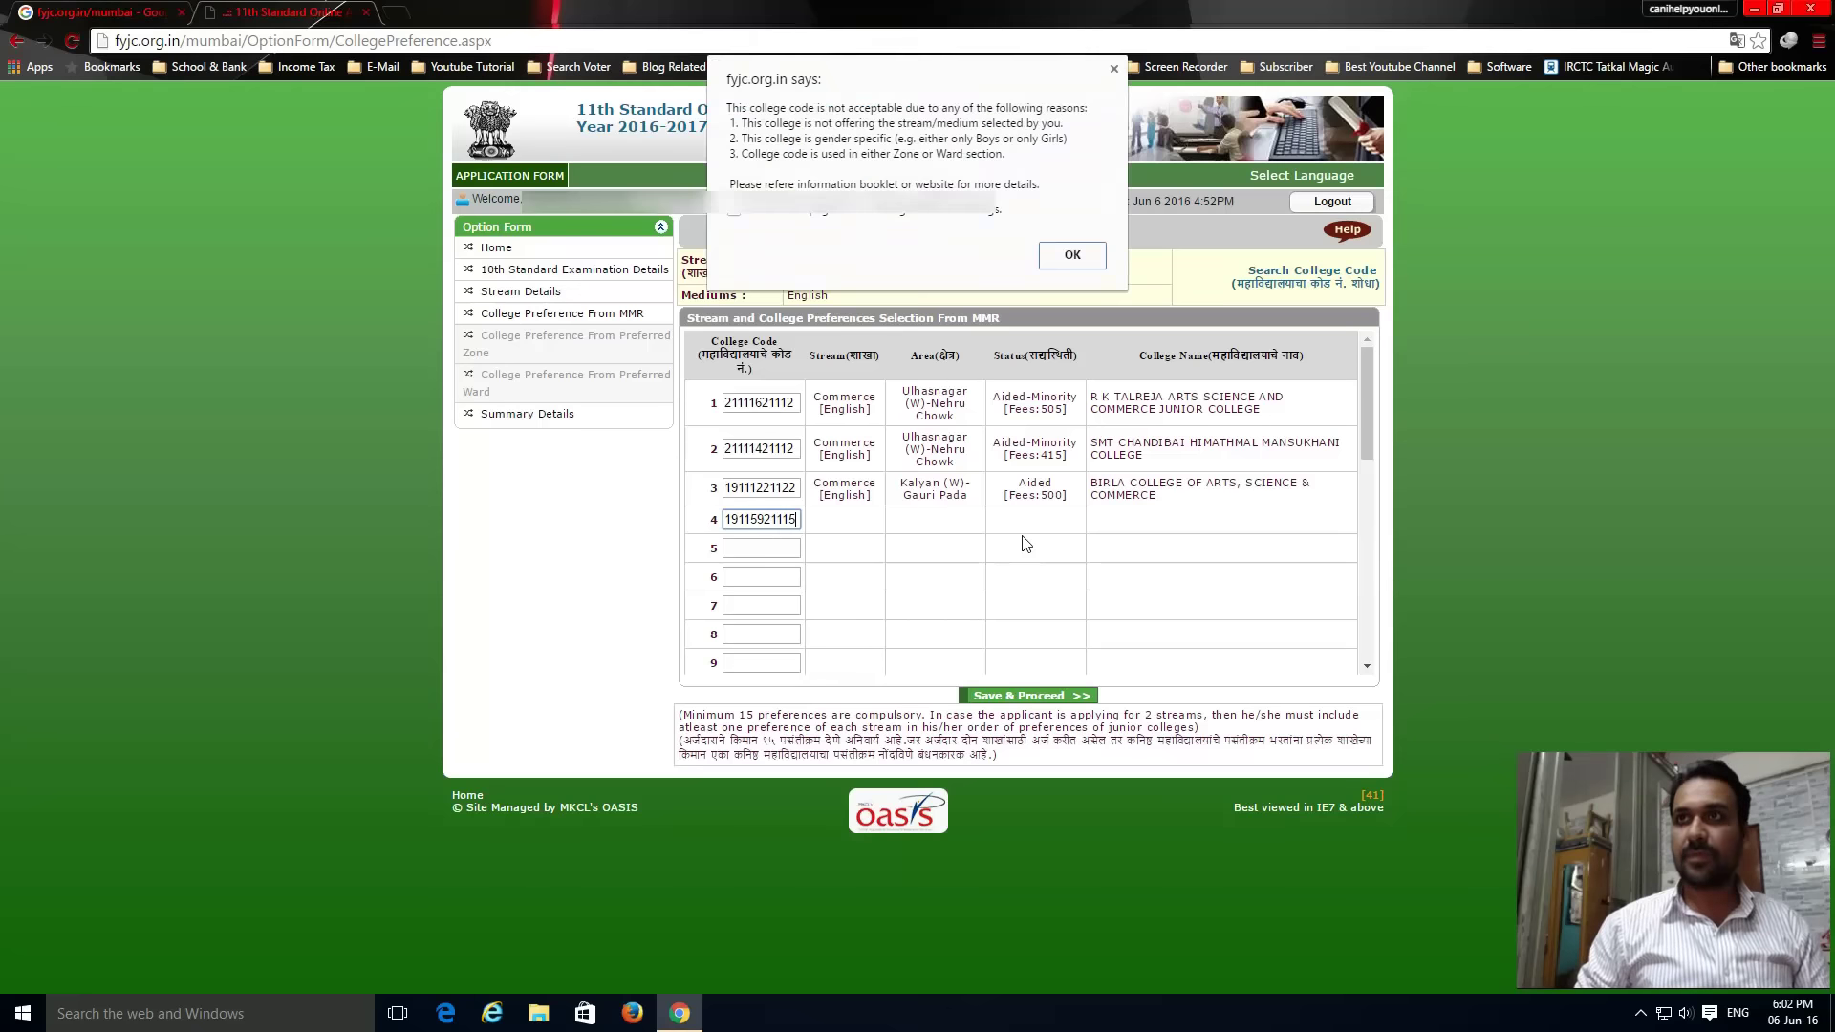
pyautogui.press('Return')
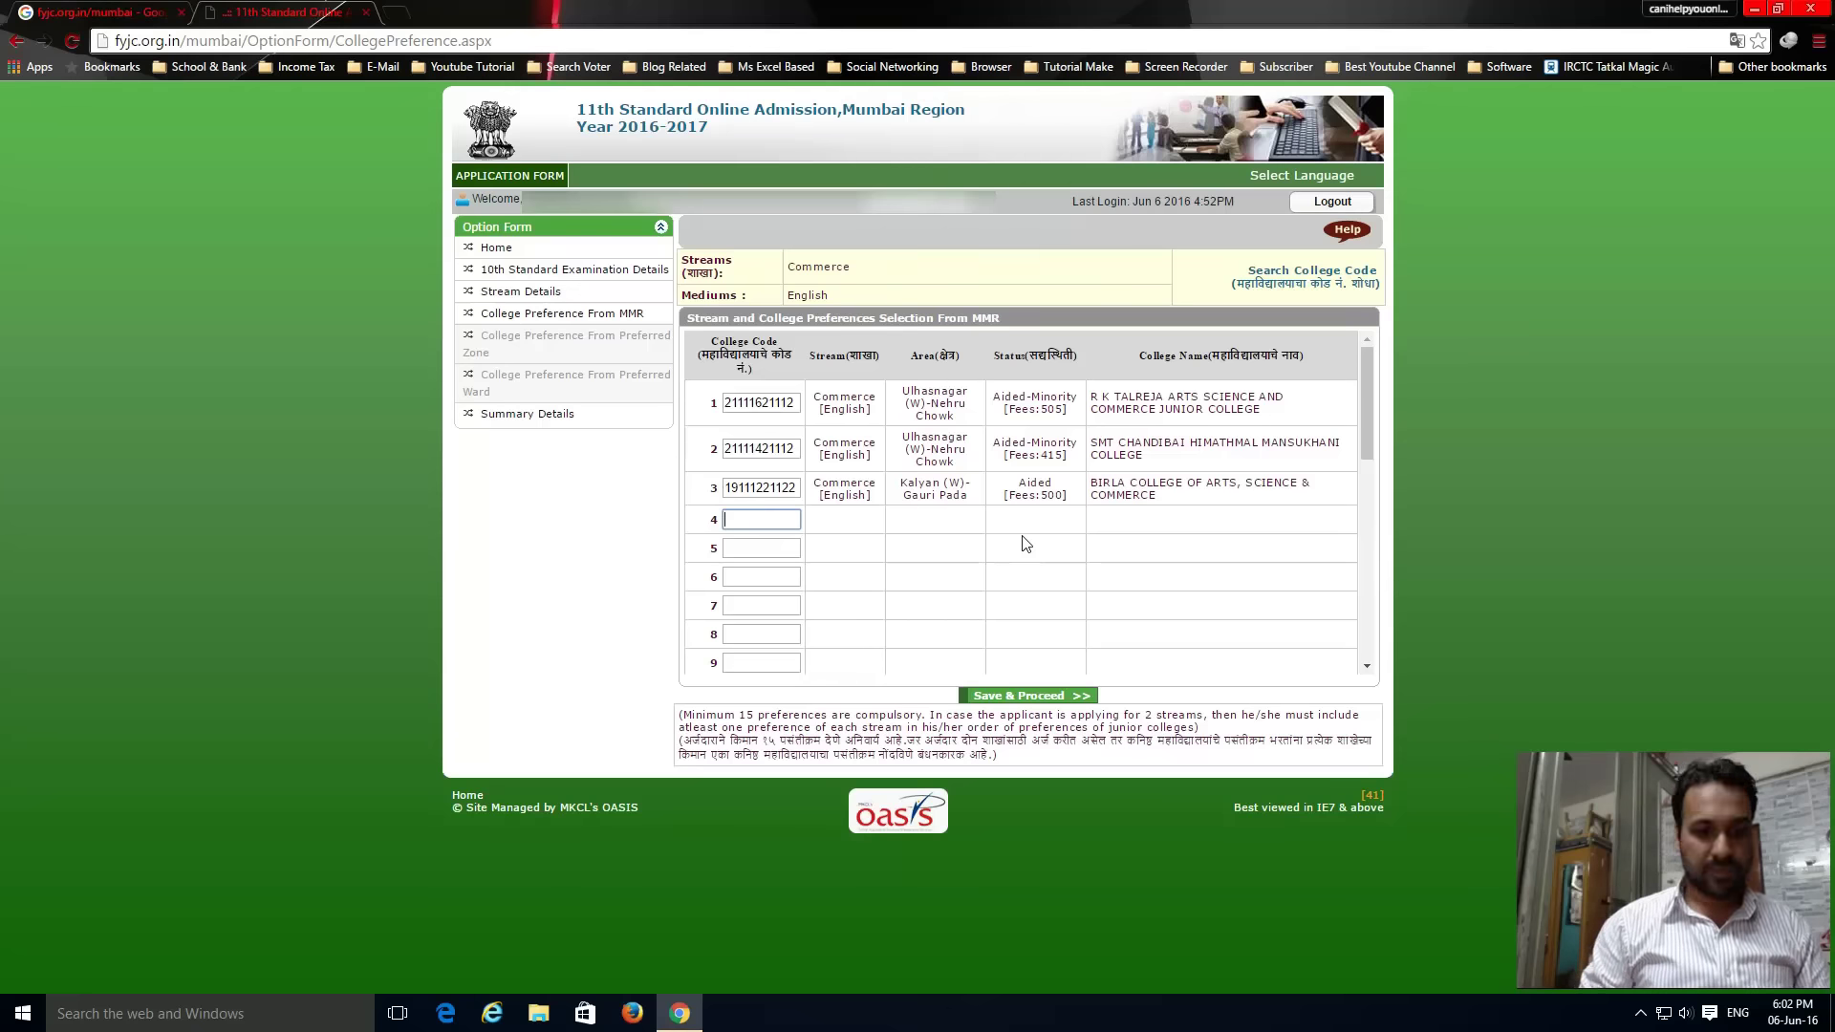
pyautogui.write('2')
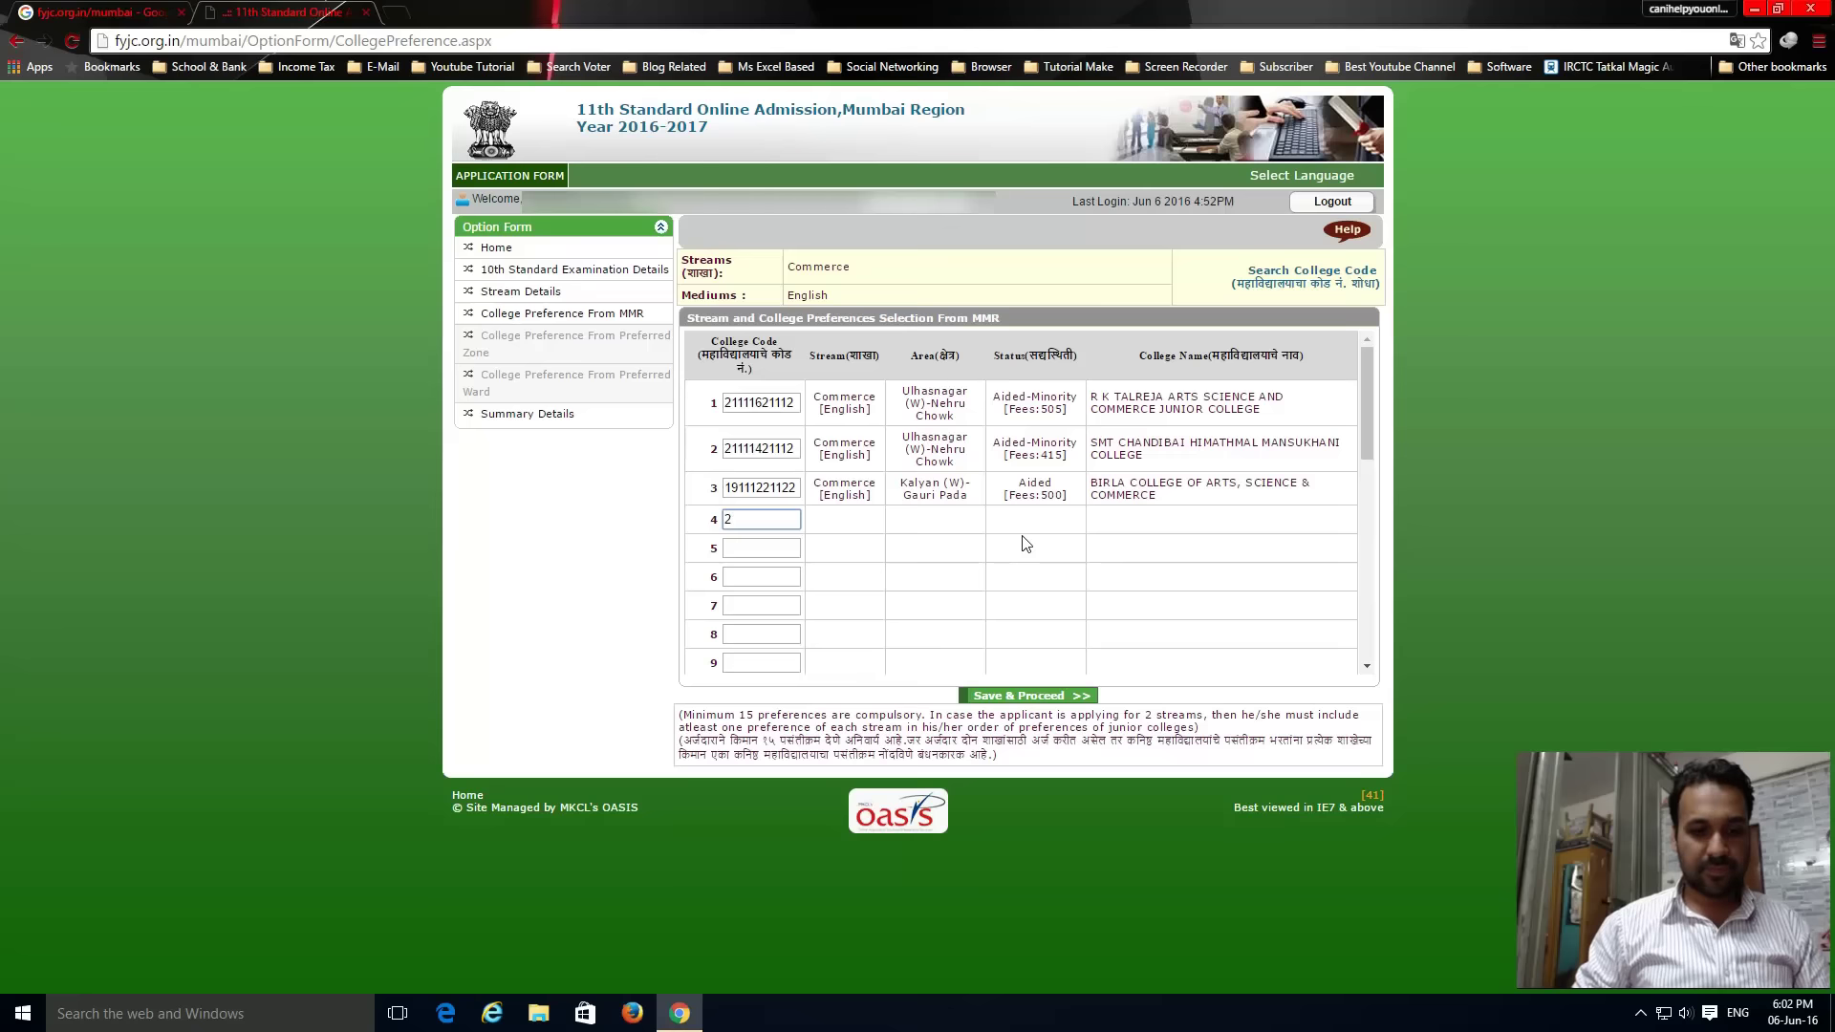
pyautogui.write('111222')
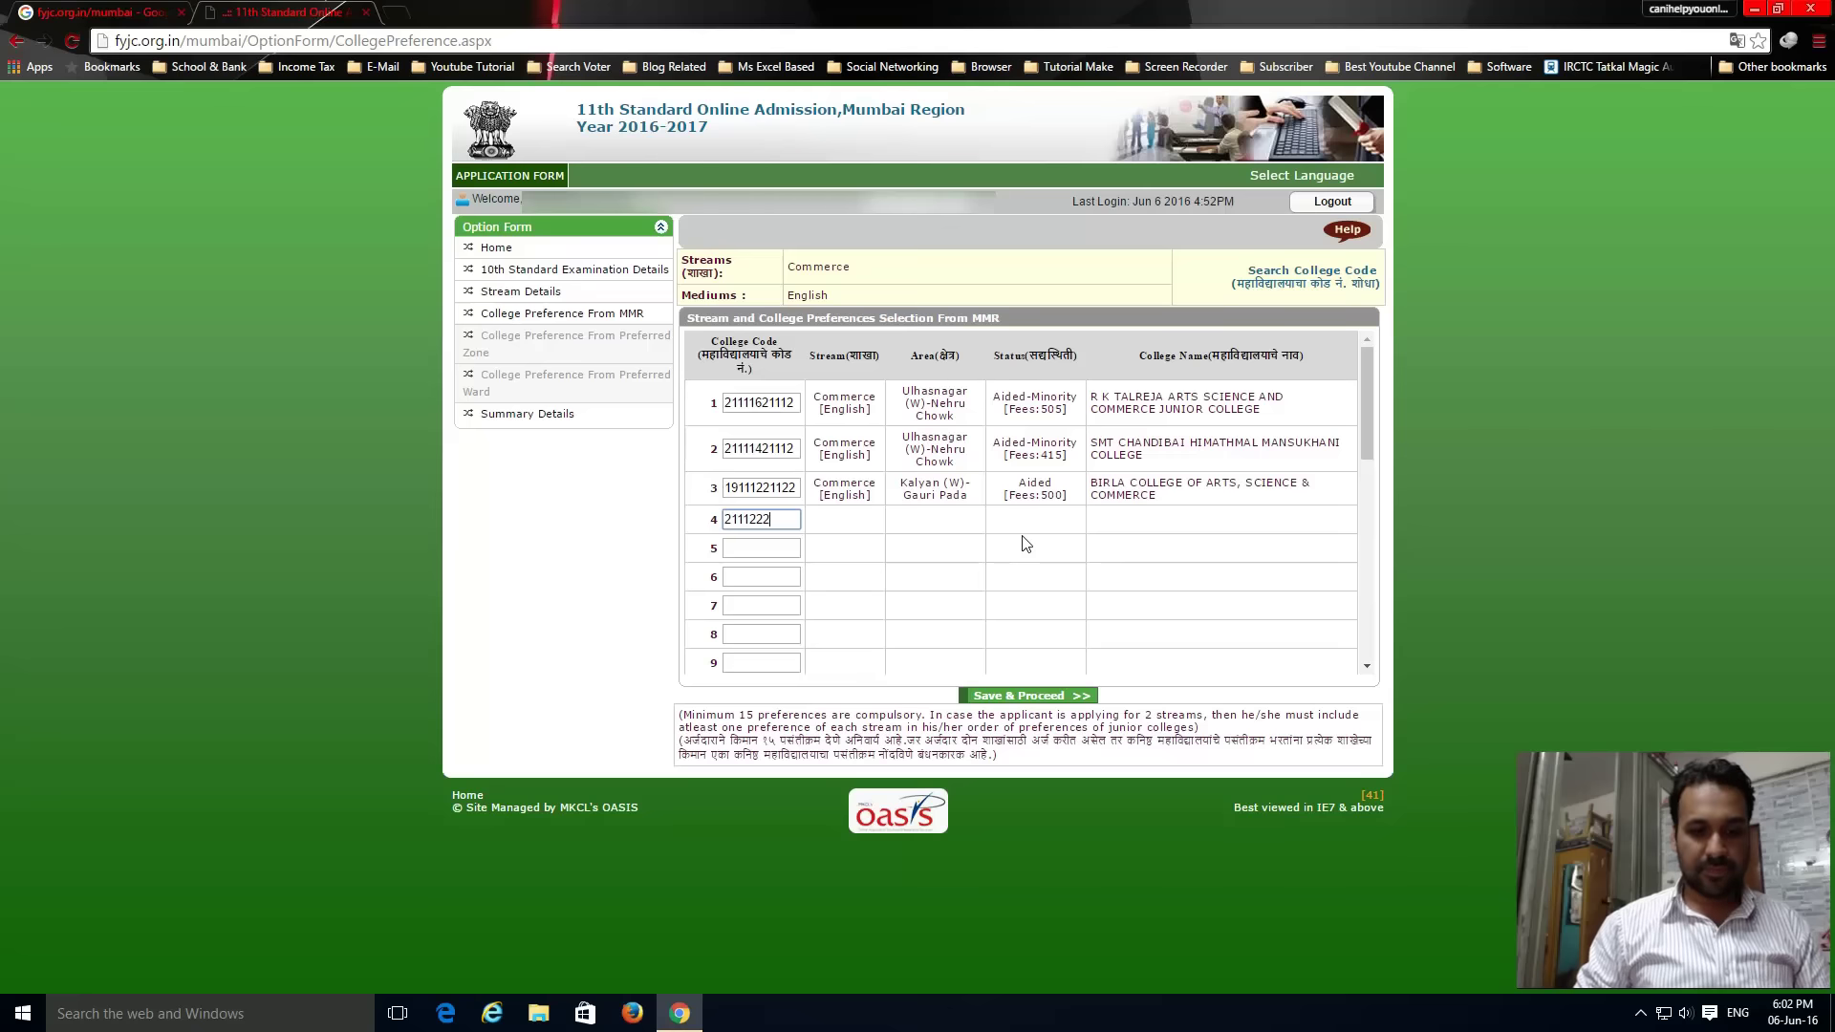
pyautogui.write('3112')
pyautogui.press('Tab')
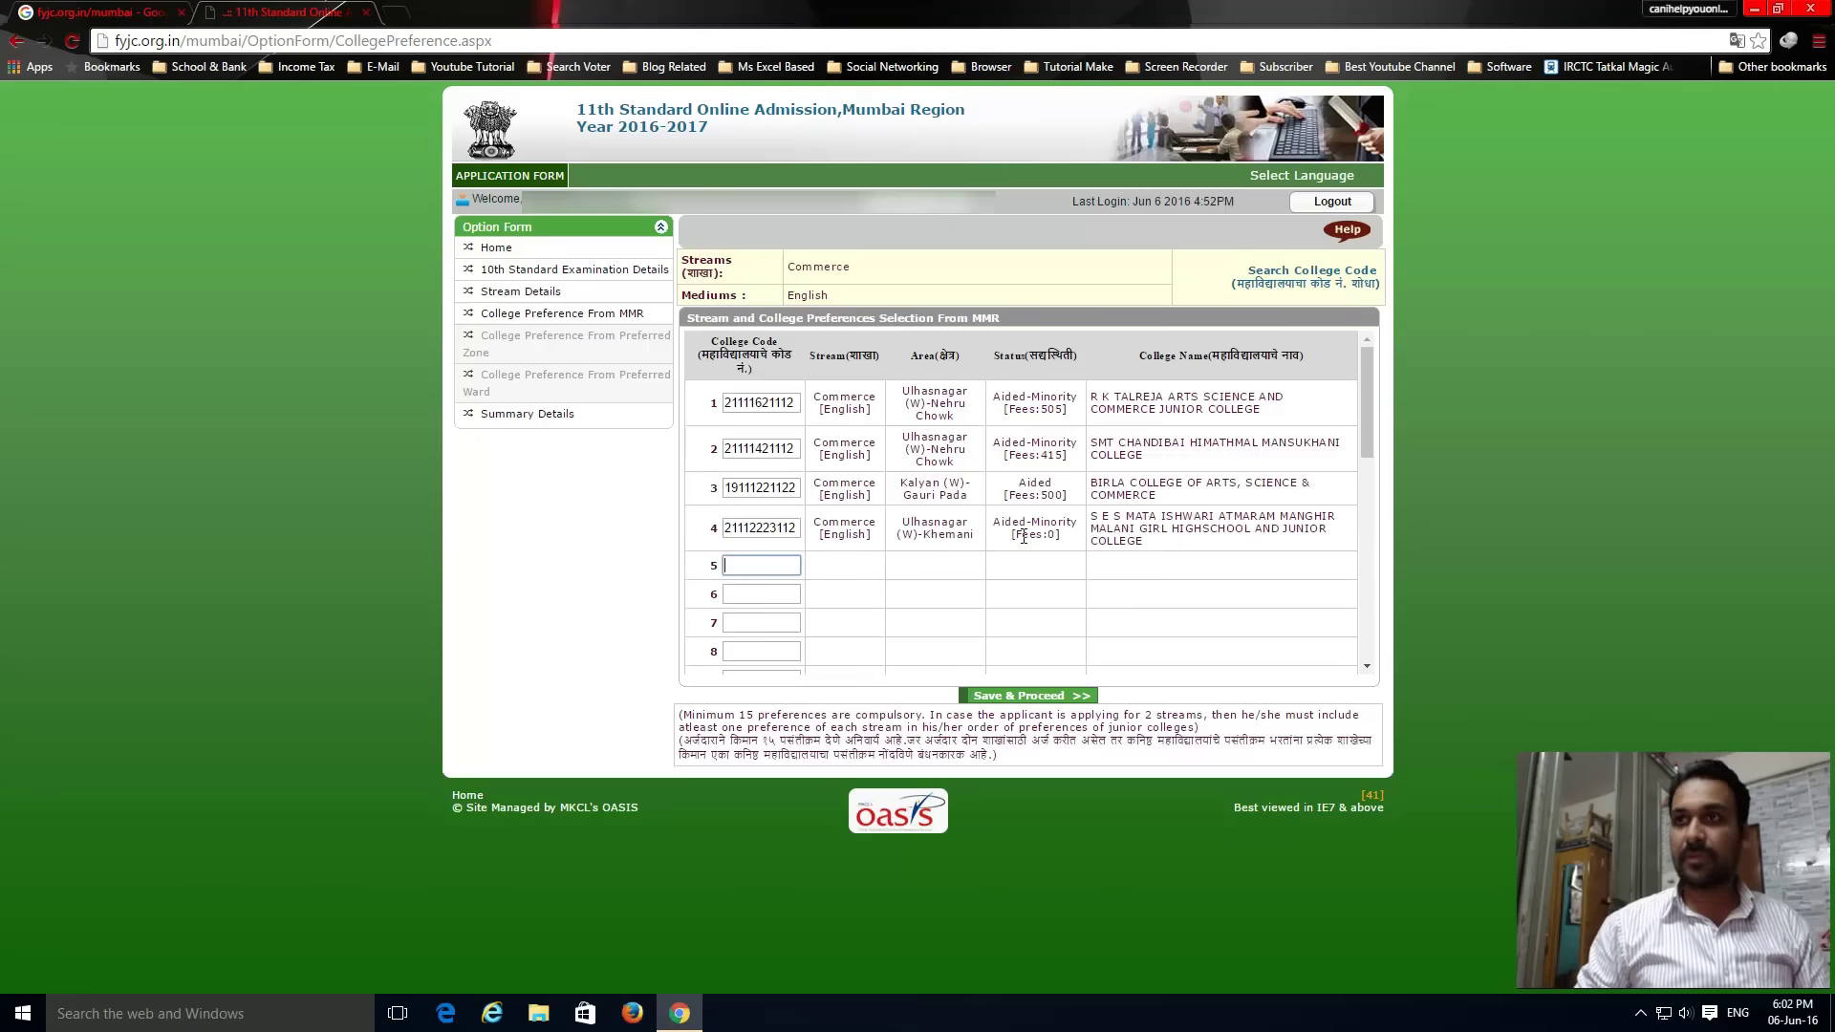
pyautogui.write('2')
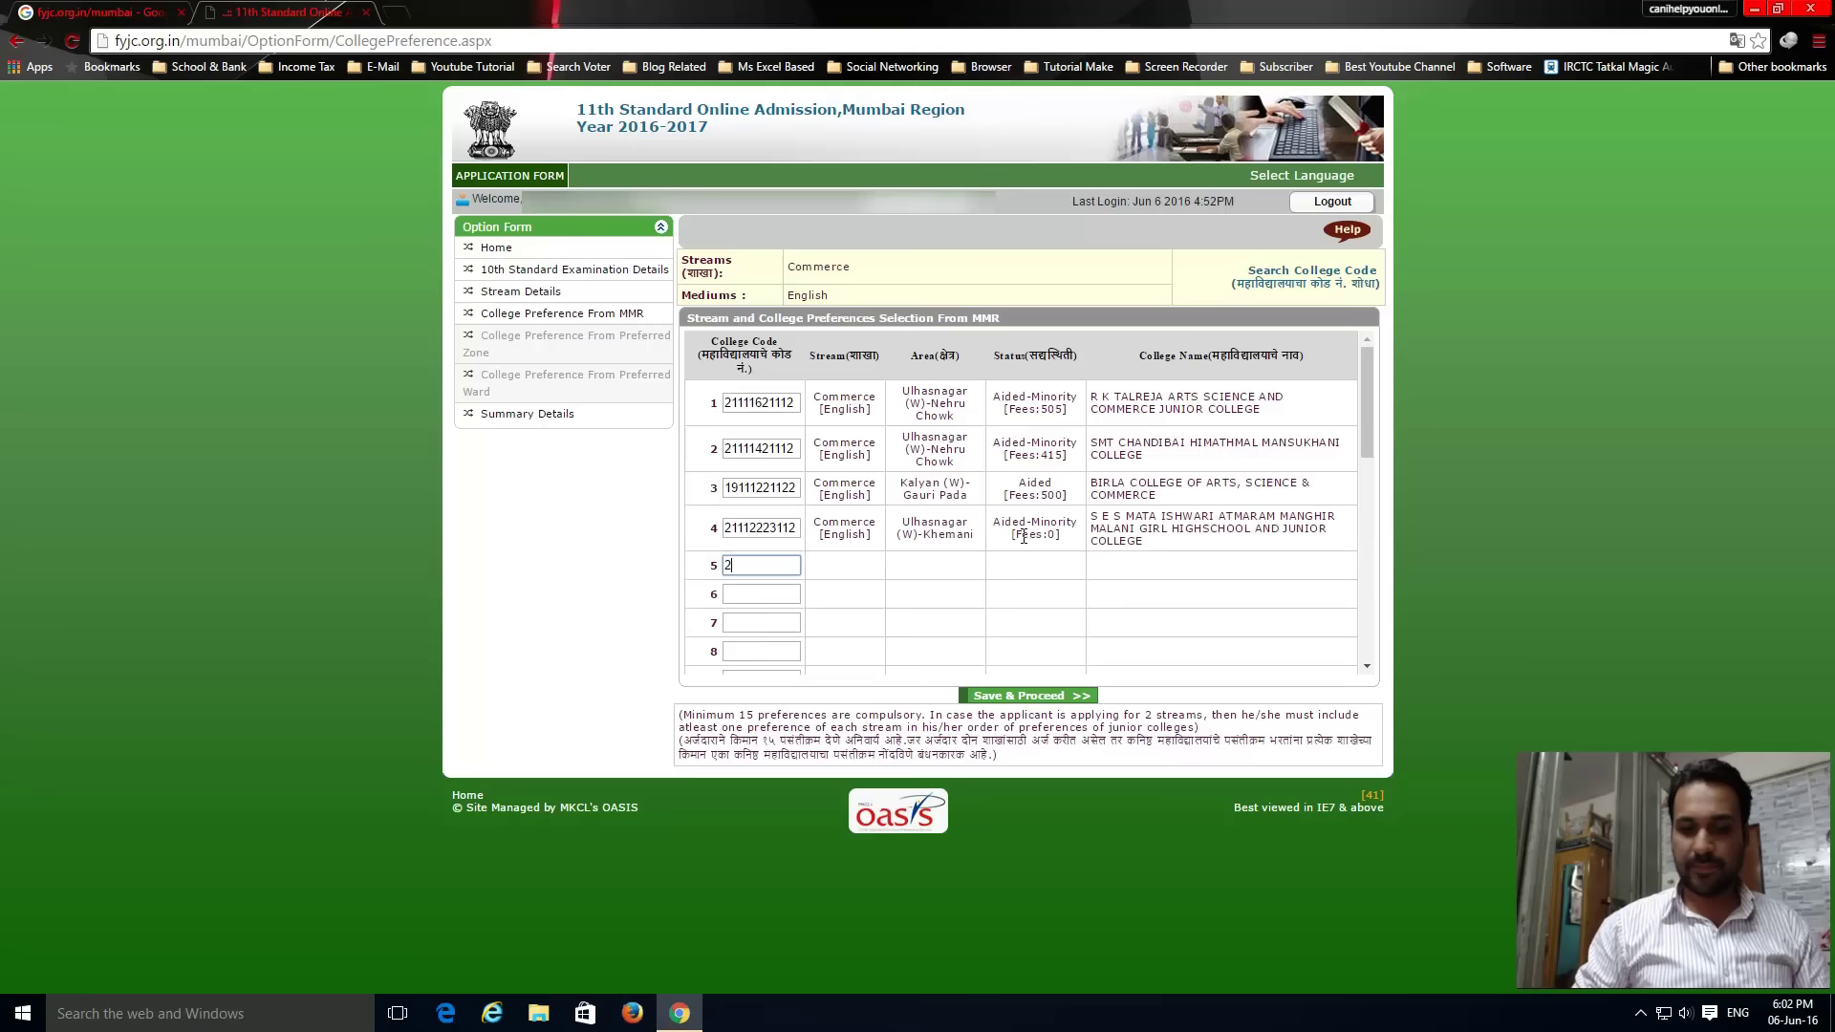
pyautogui.write('11113')
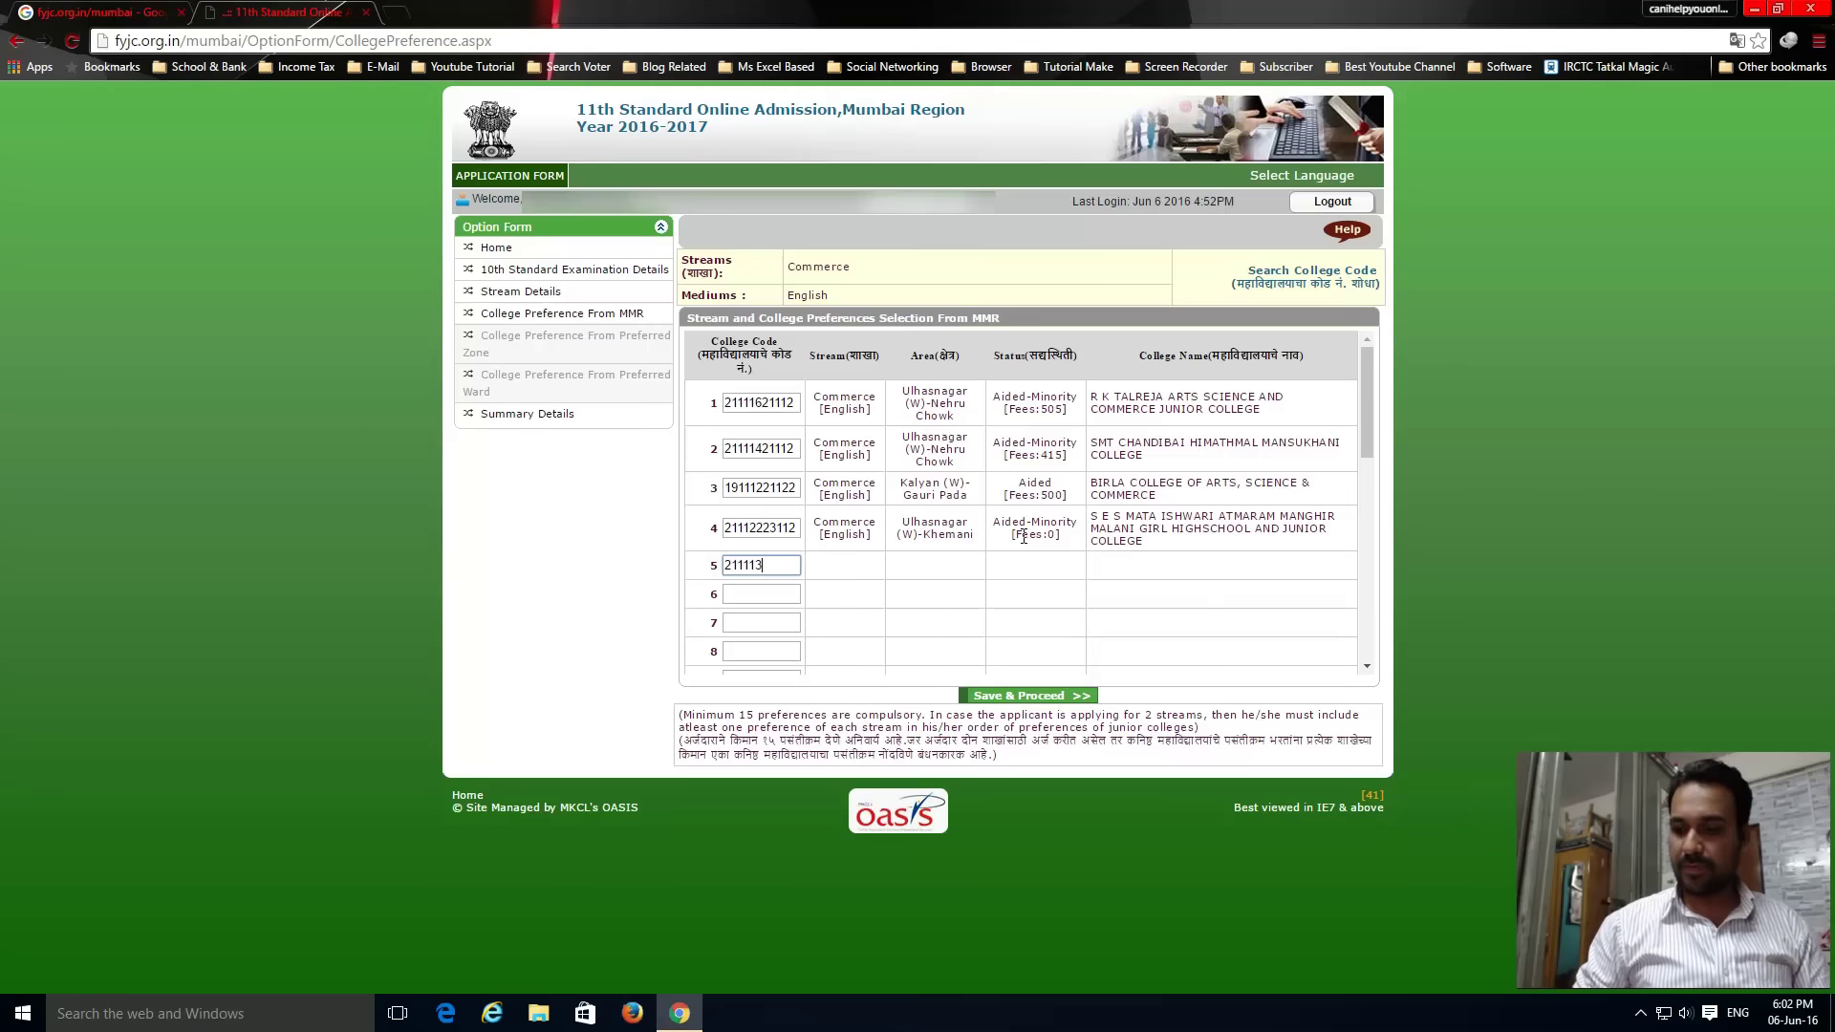
pyautogui.write('21112')
pyautogui.press('Tab')
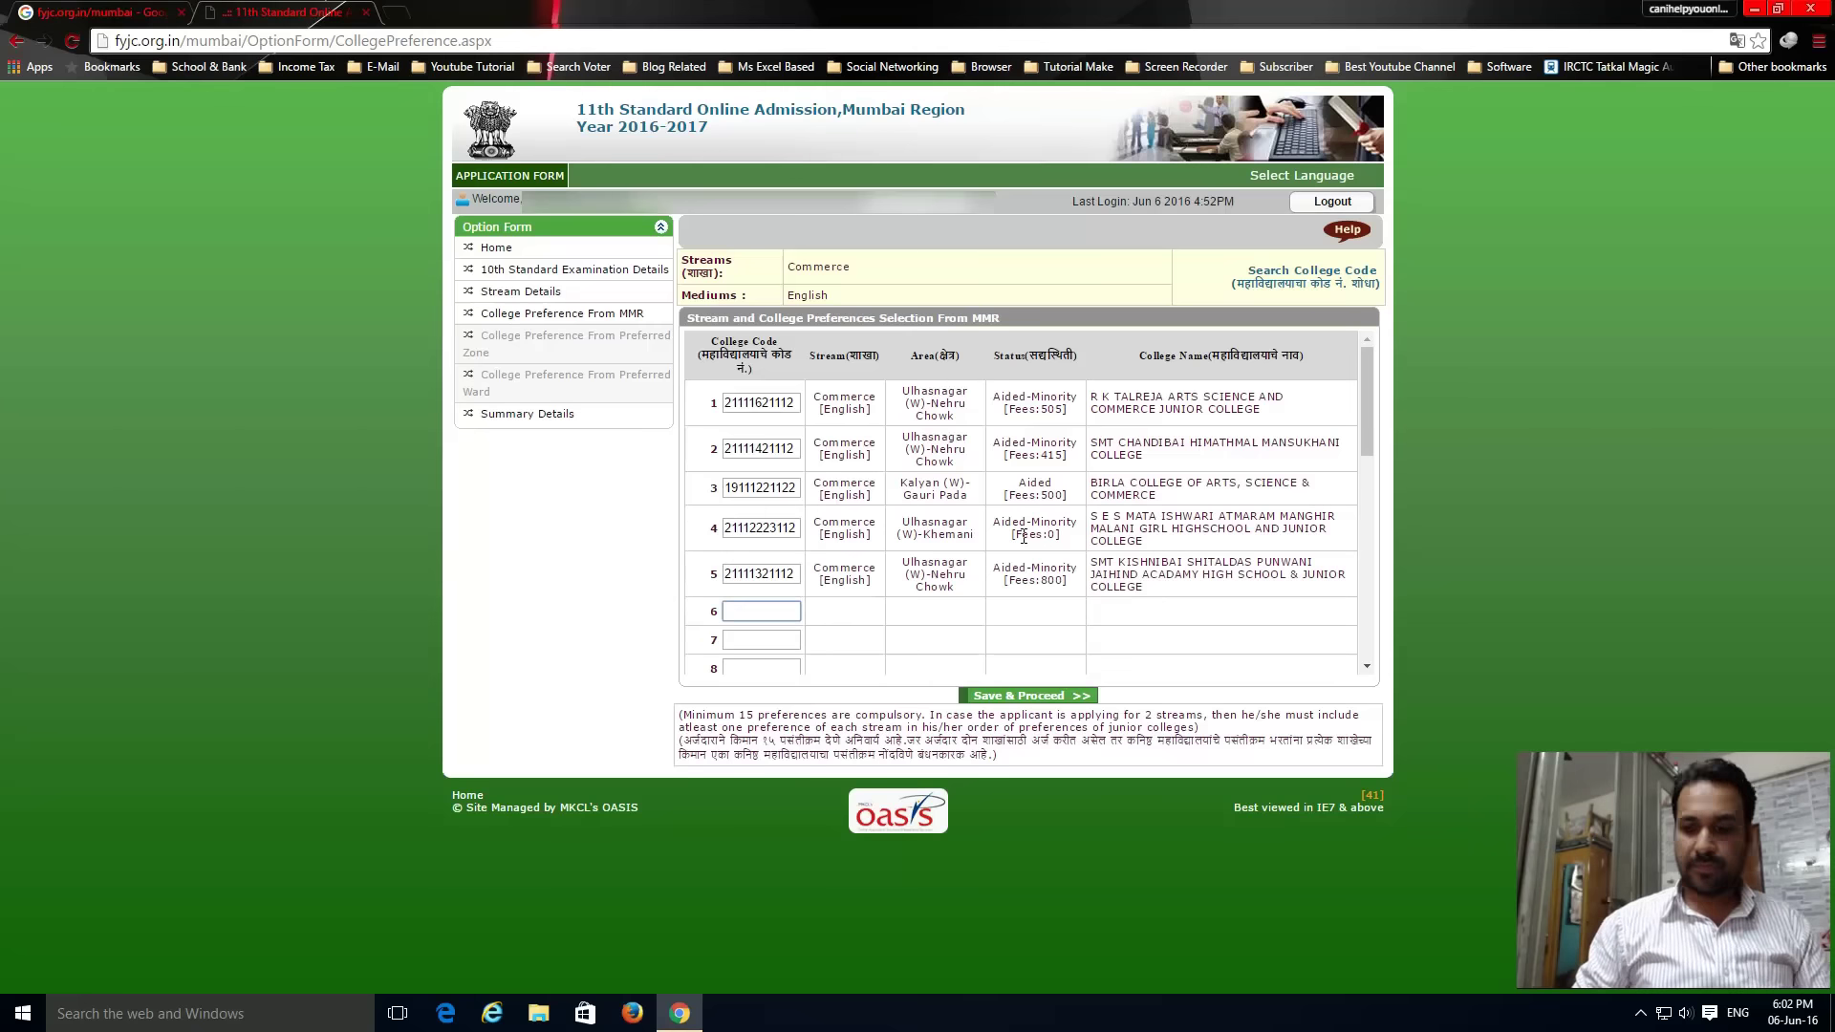
pyautogui.write('21111')
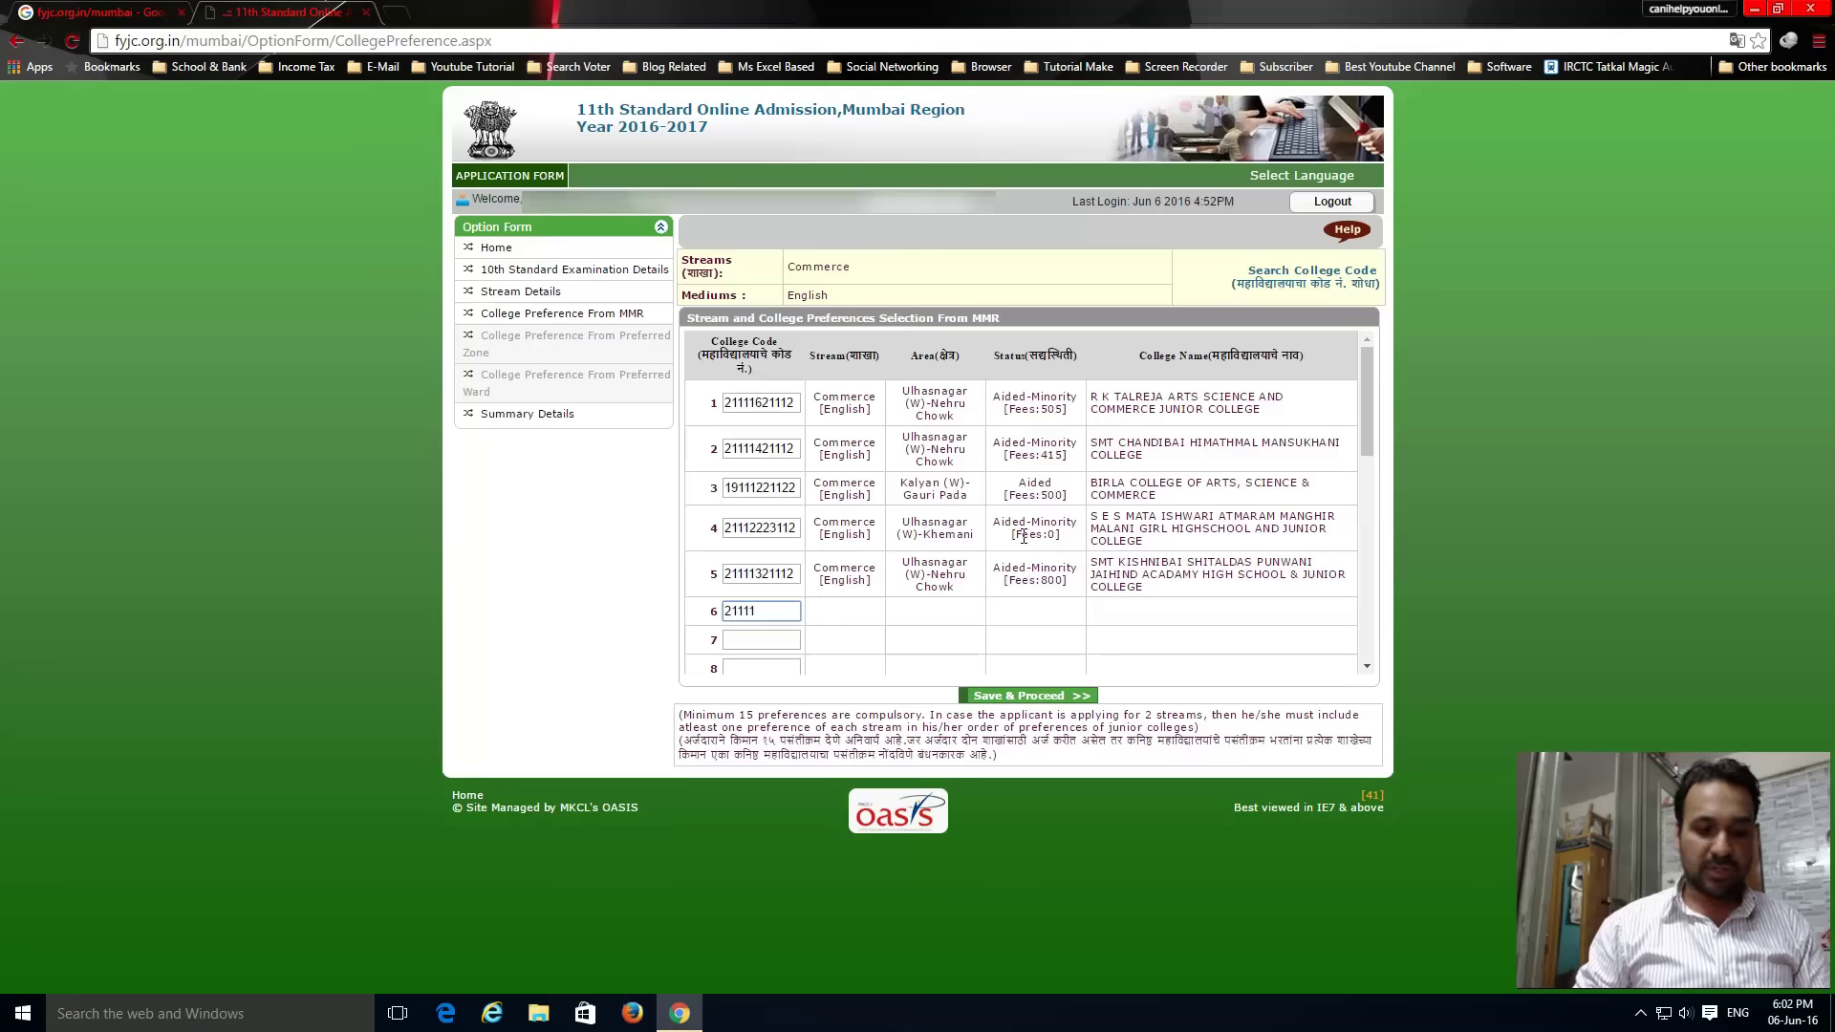
pyautogui.write('82')
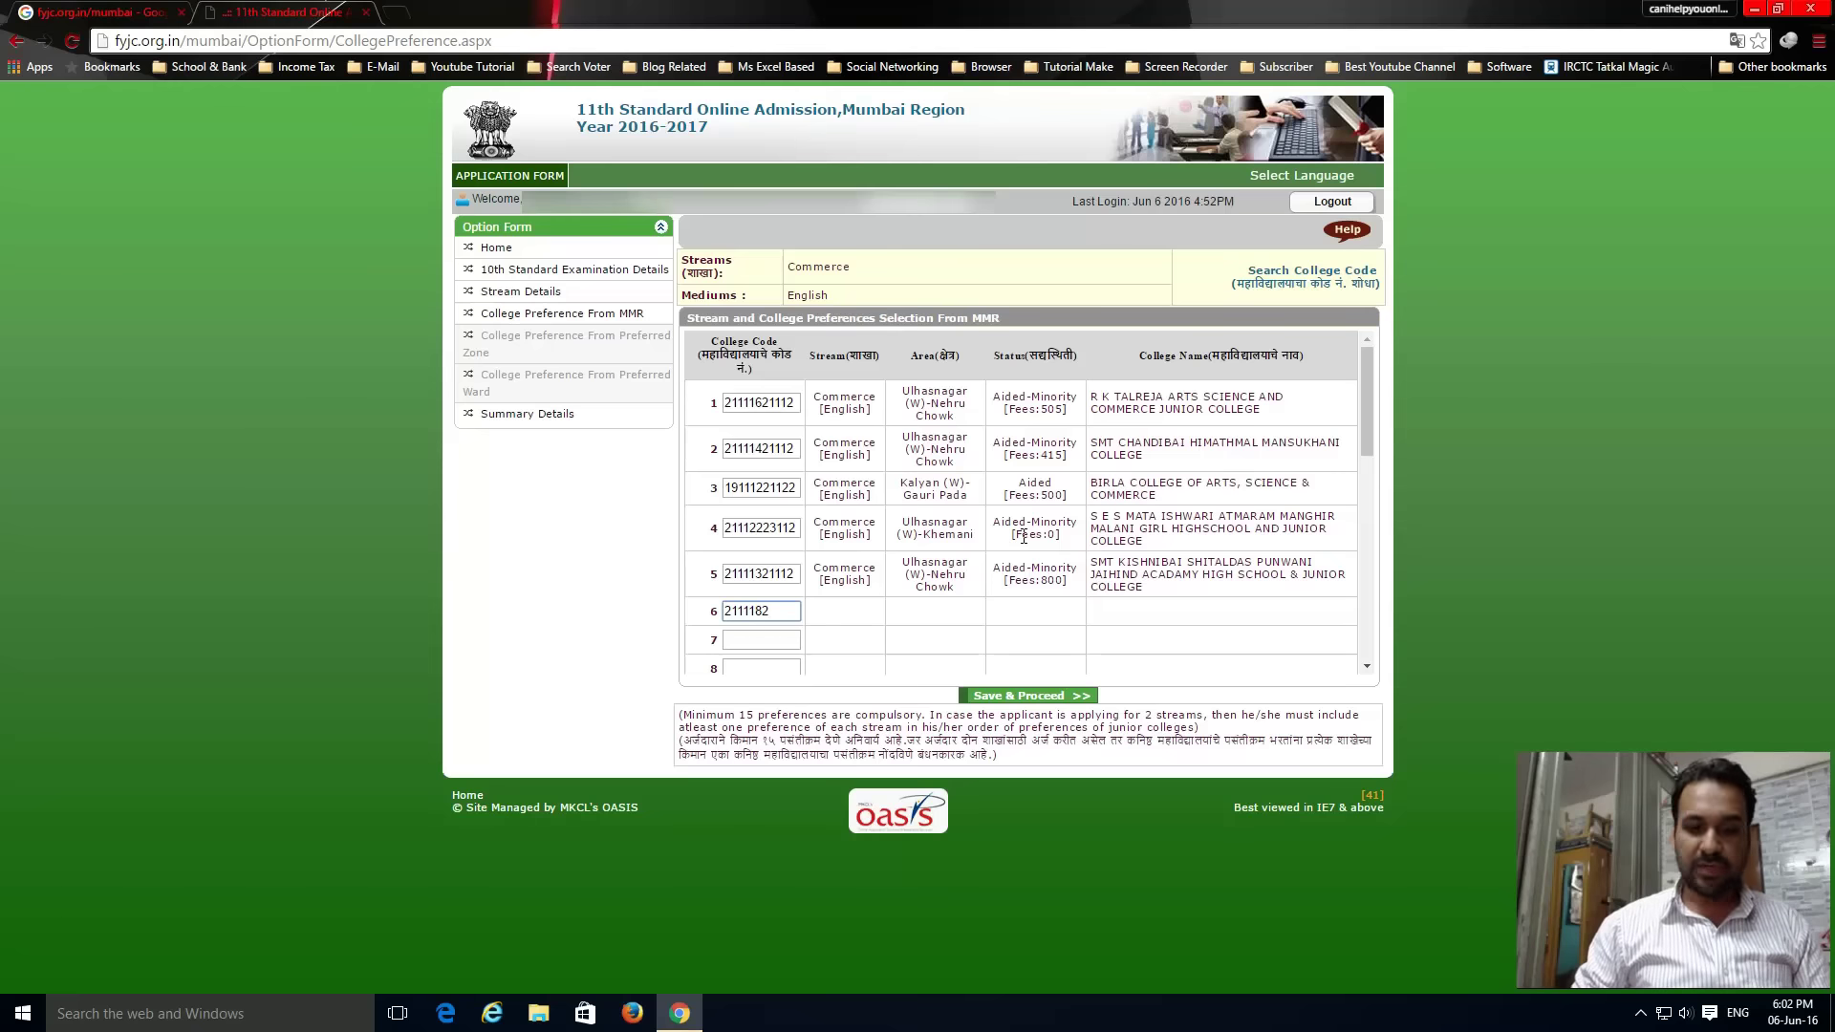
pyautogui.write('111')
pyautogui.write('2')
pyautogui.press('Tab')
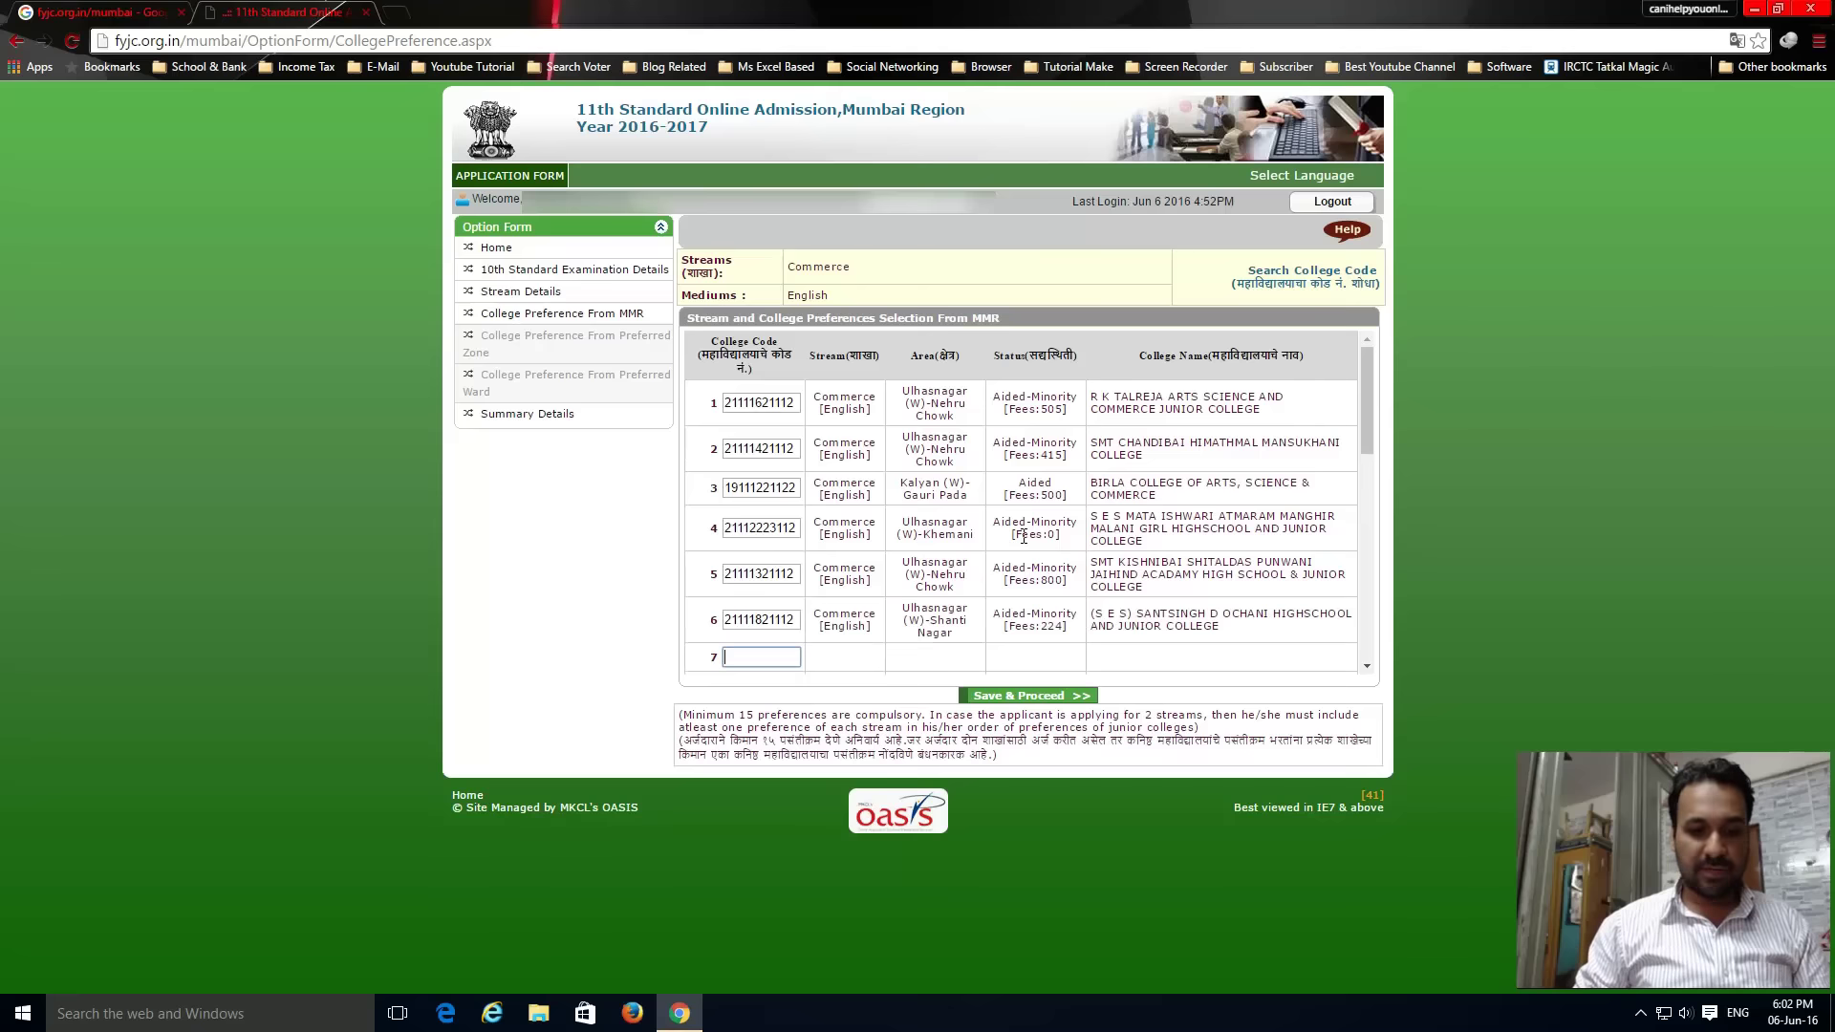
pyautogui.write('2111')
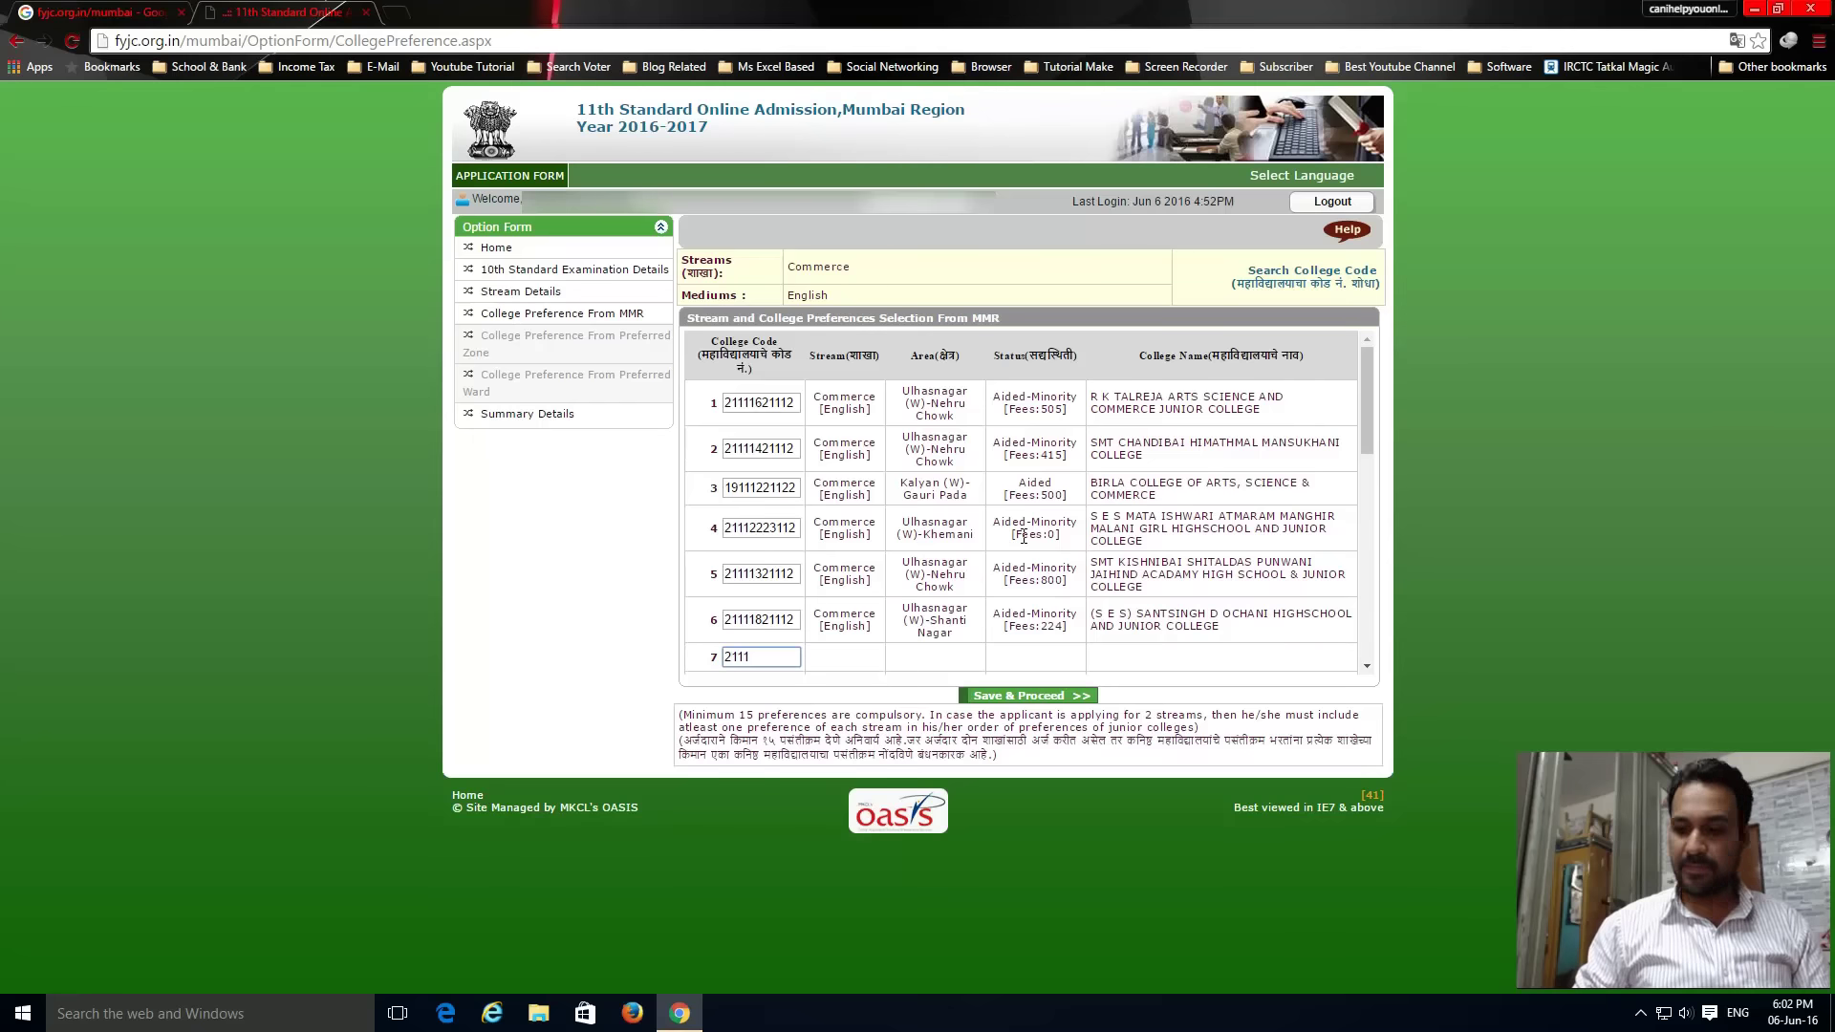
pyautogui.write('2323')
pyautogui.write('112')
pyautogui.press('Tab')
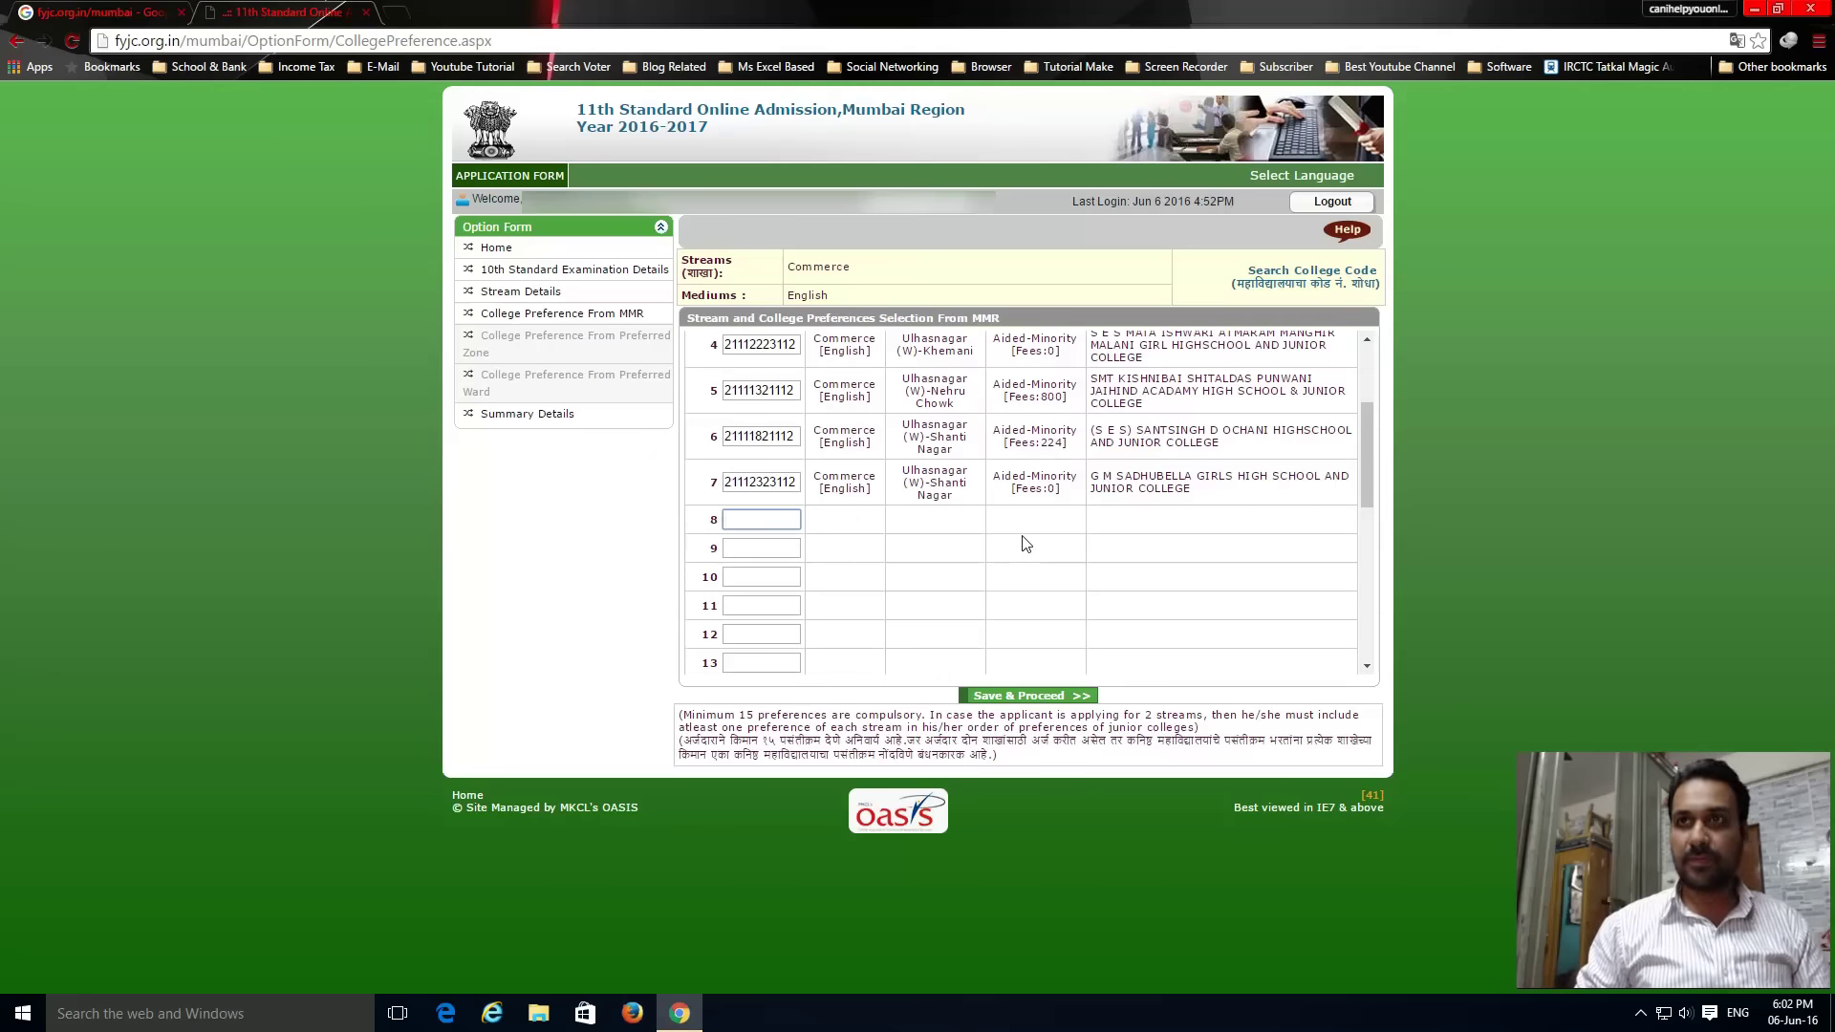
pyautogui.write('2')
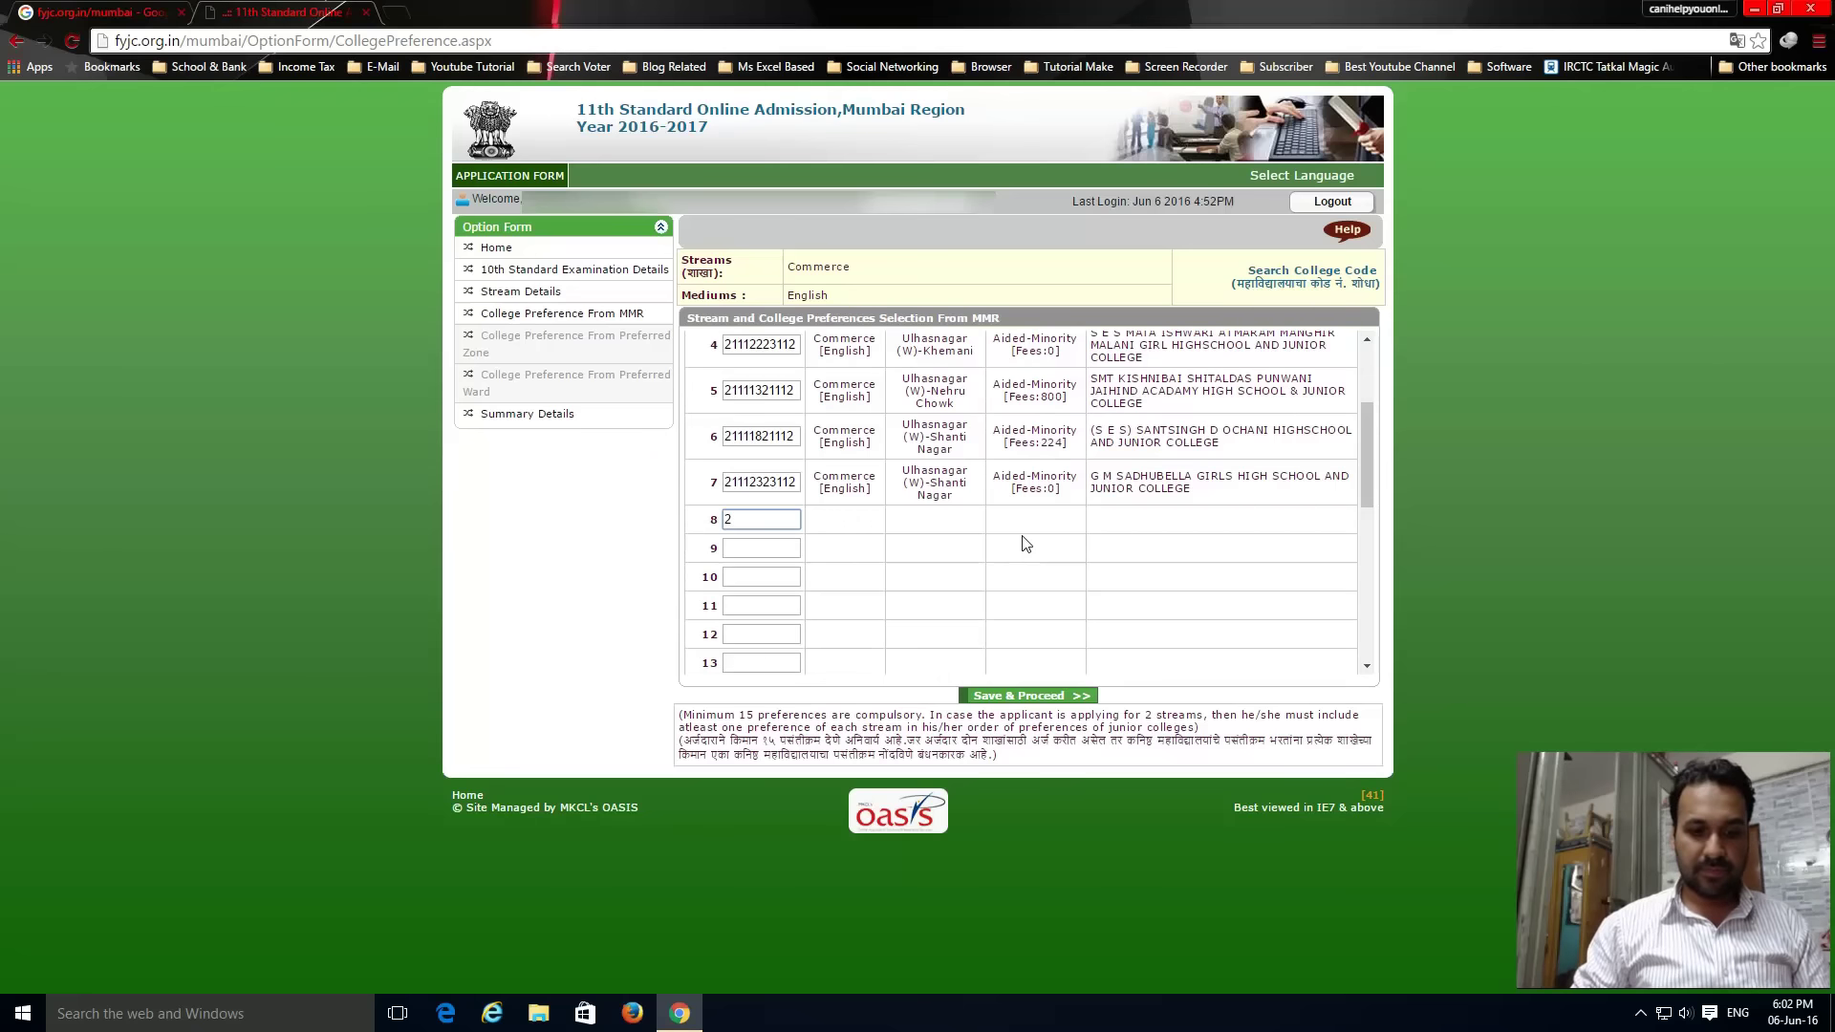
pyautogui.write('1111523')
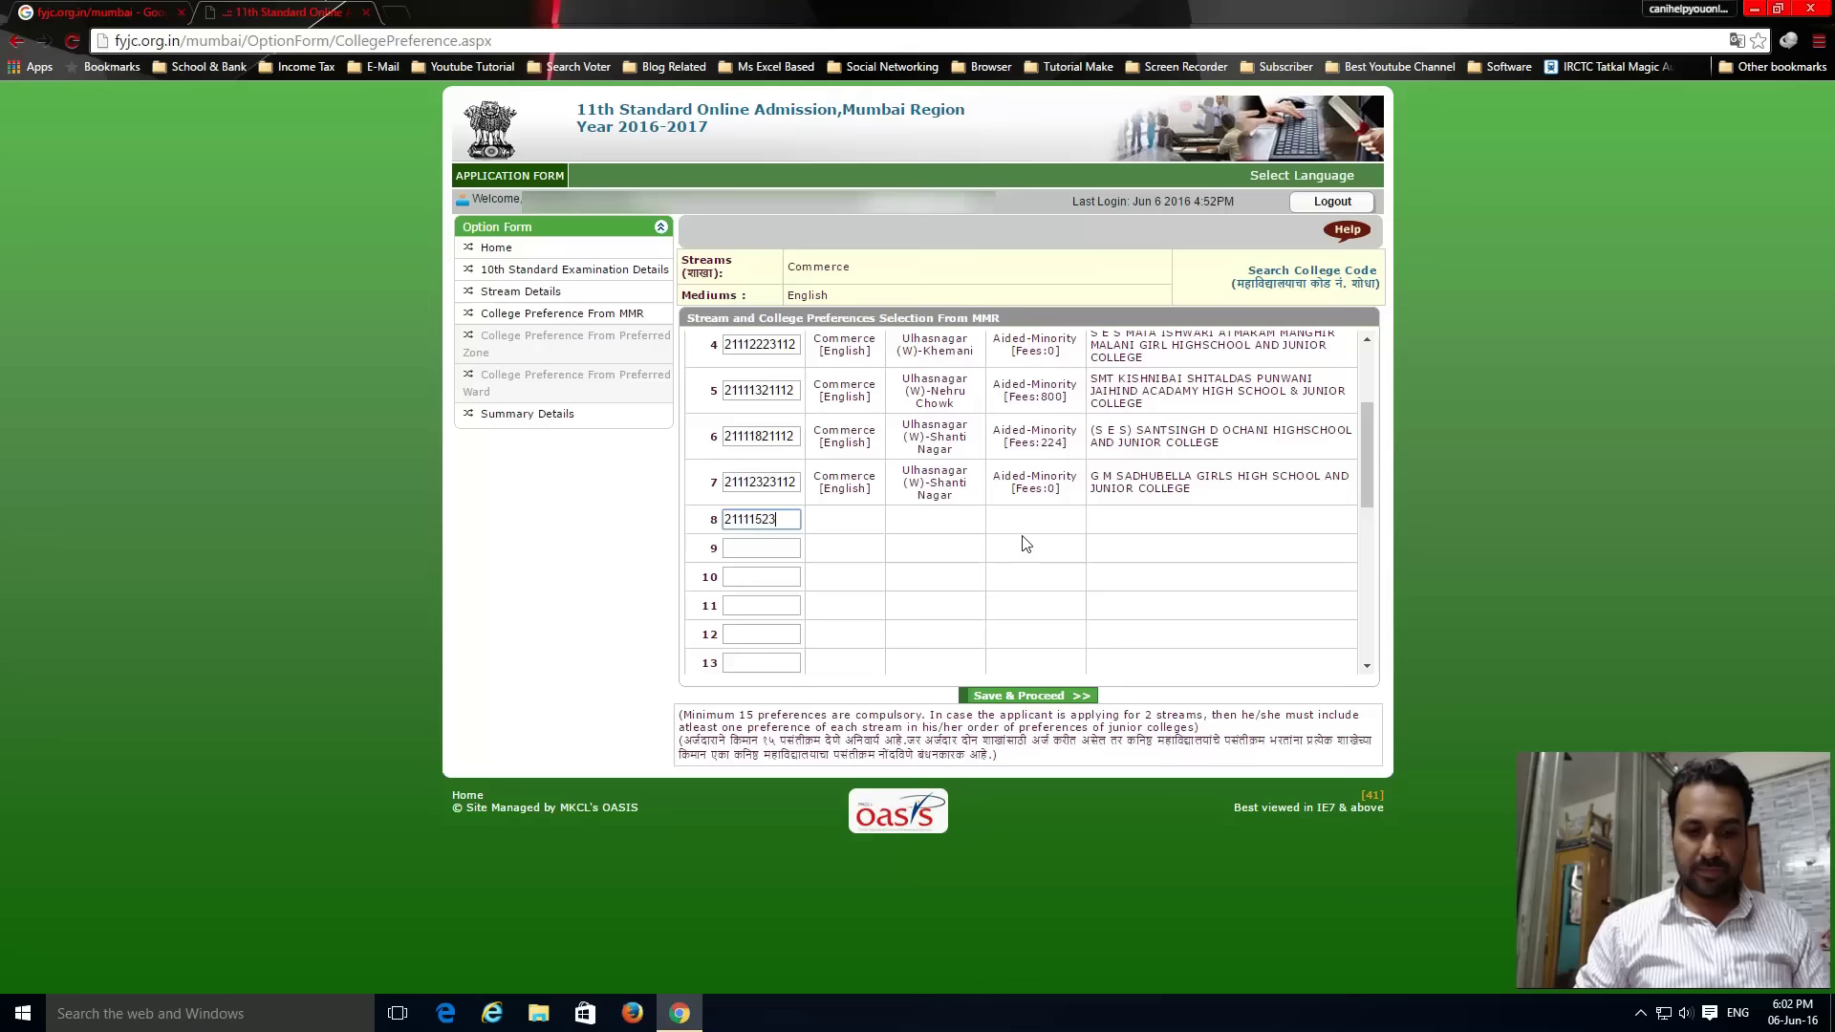
pyautogui.write('112')
pyautogui.press('Tab')
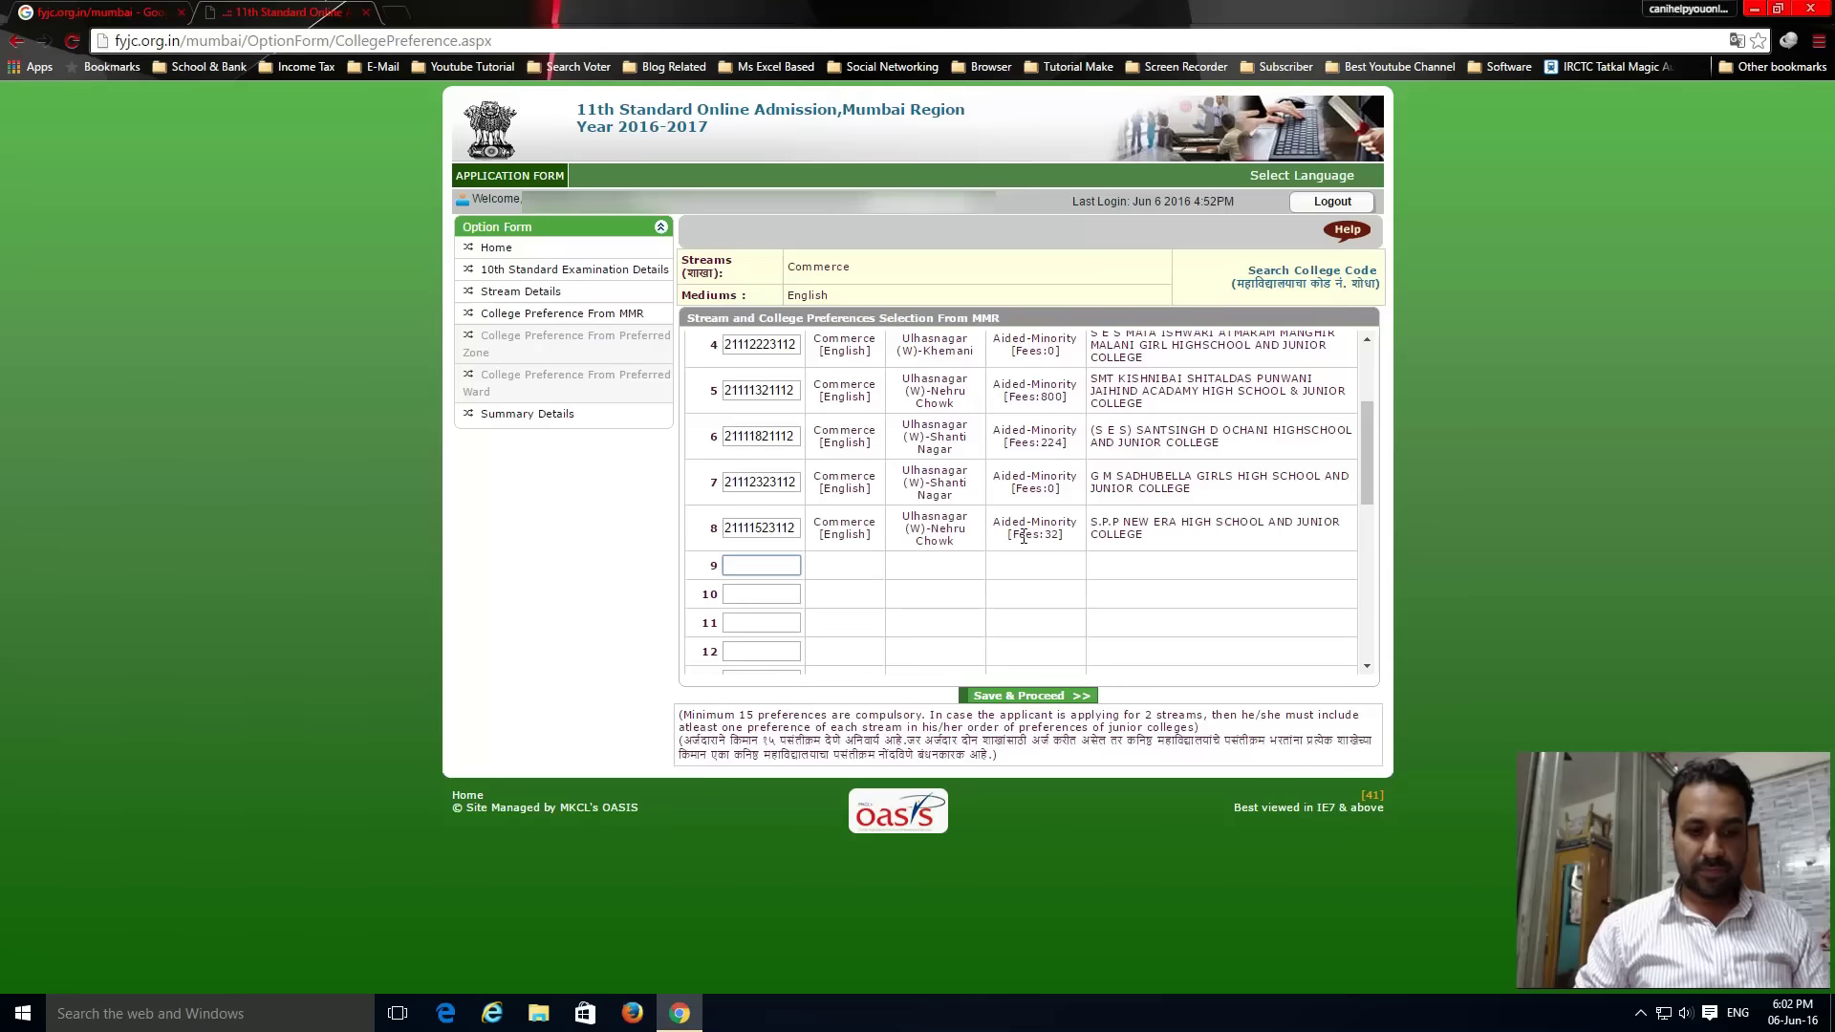
pyautogui.write('2111')
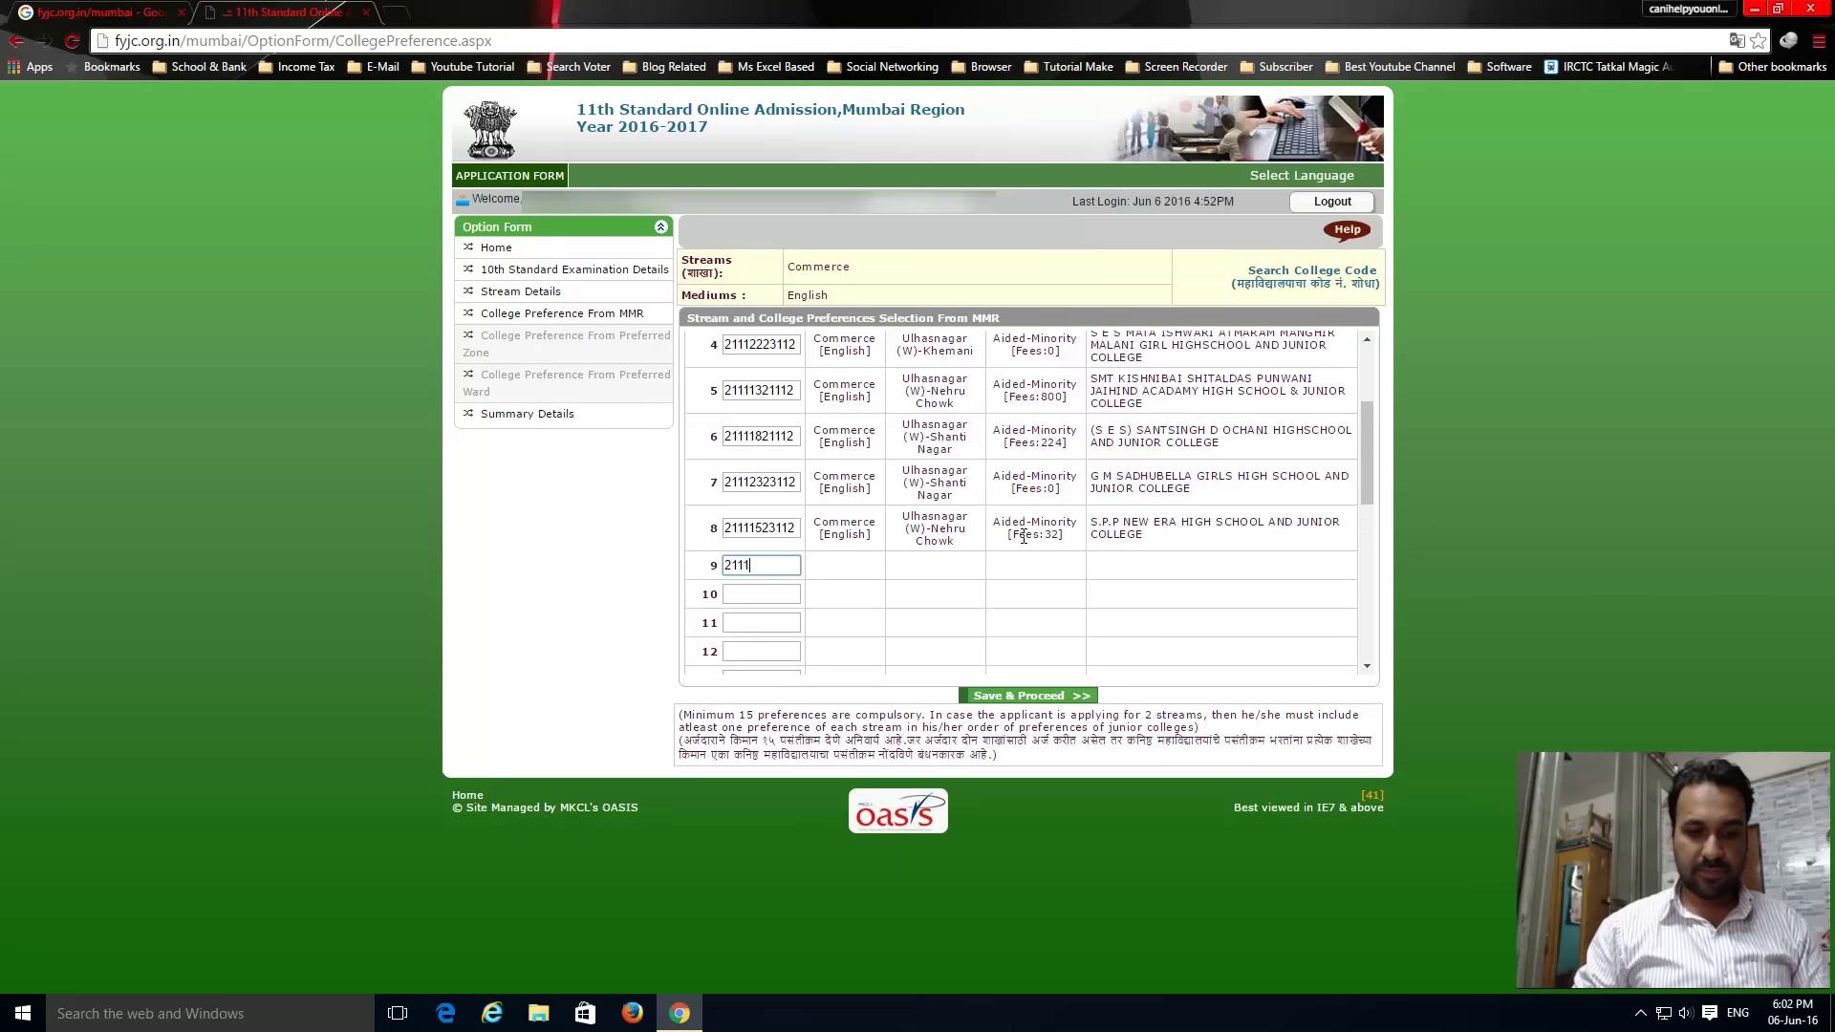
pyautogui.write('4421')
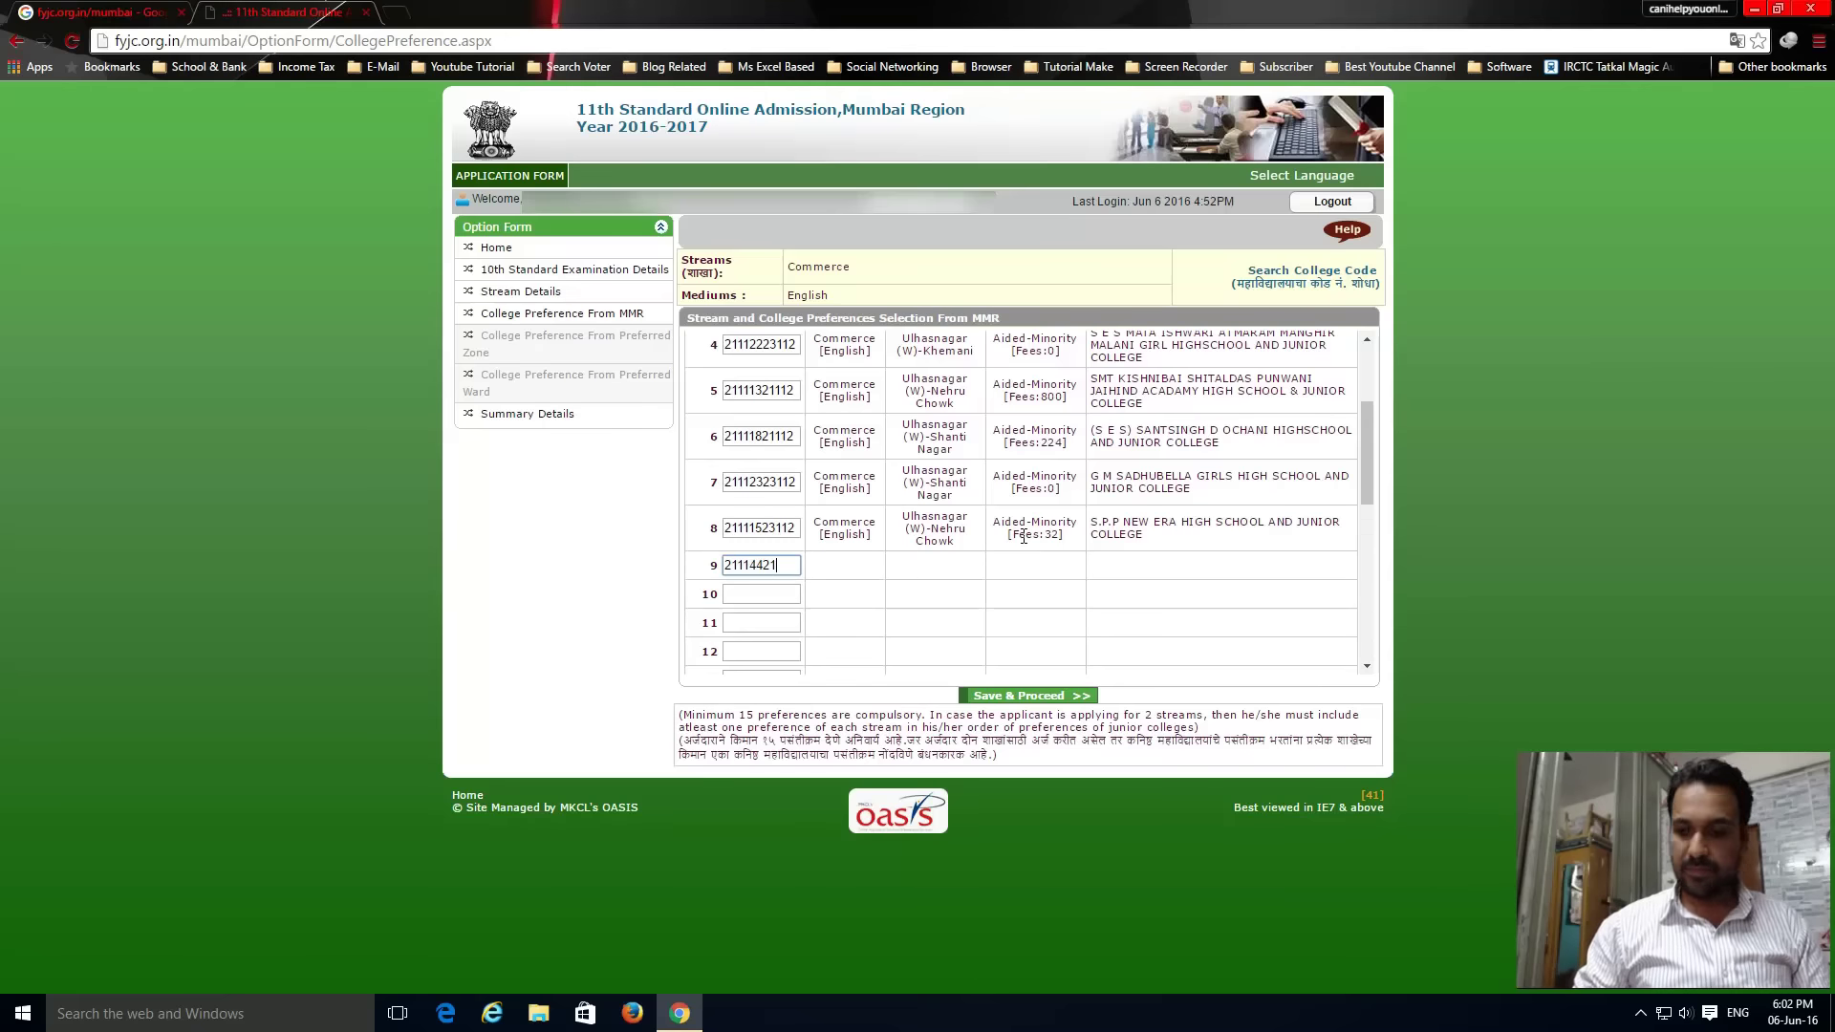
pyautogui.write('122')
pyautogui.press('Tab')
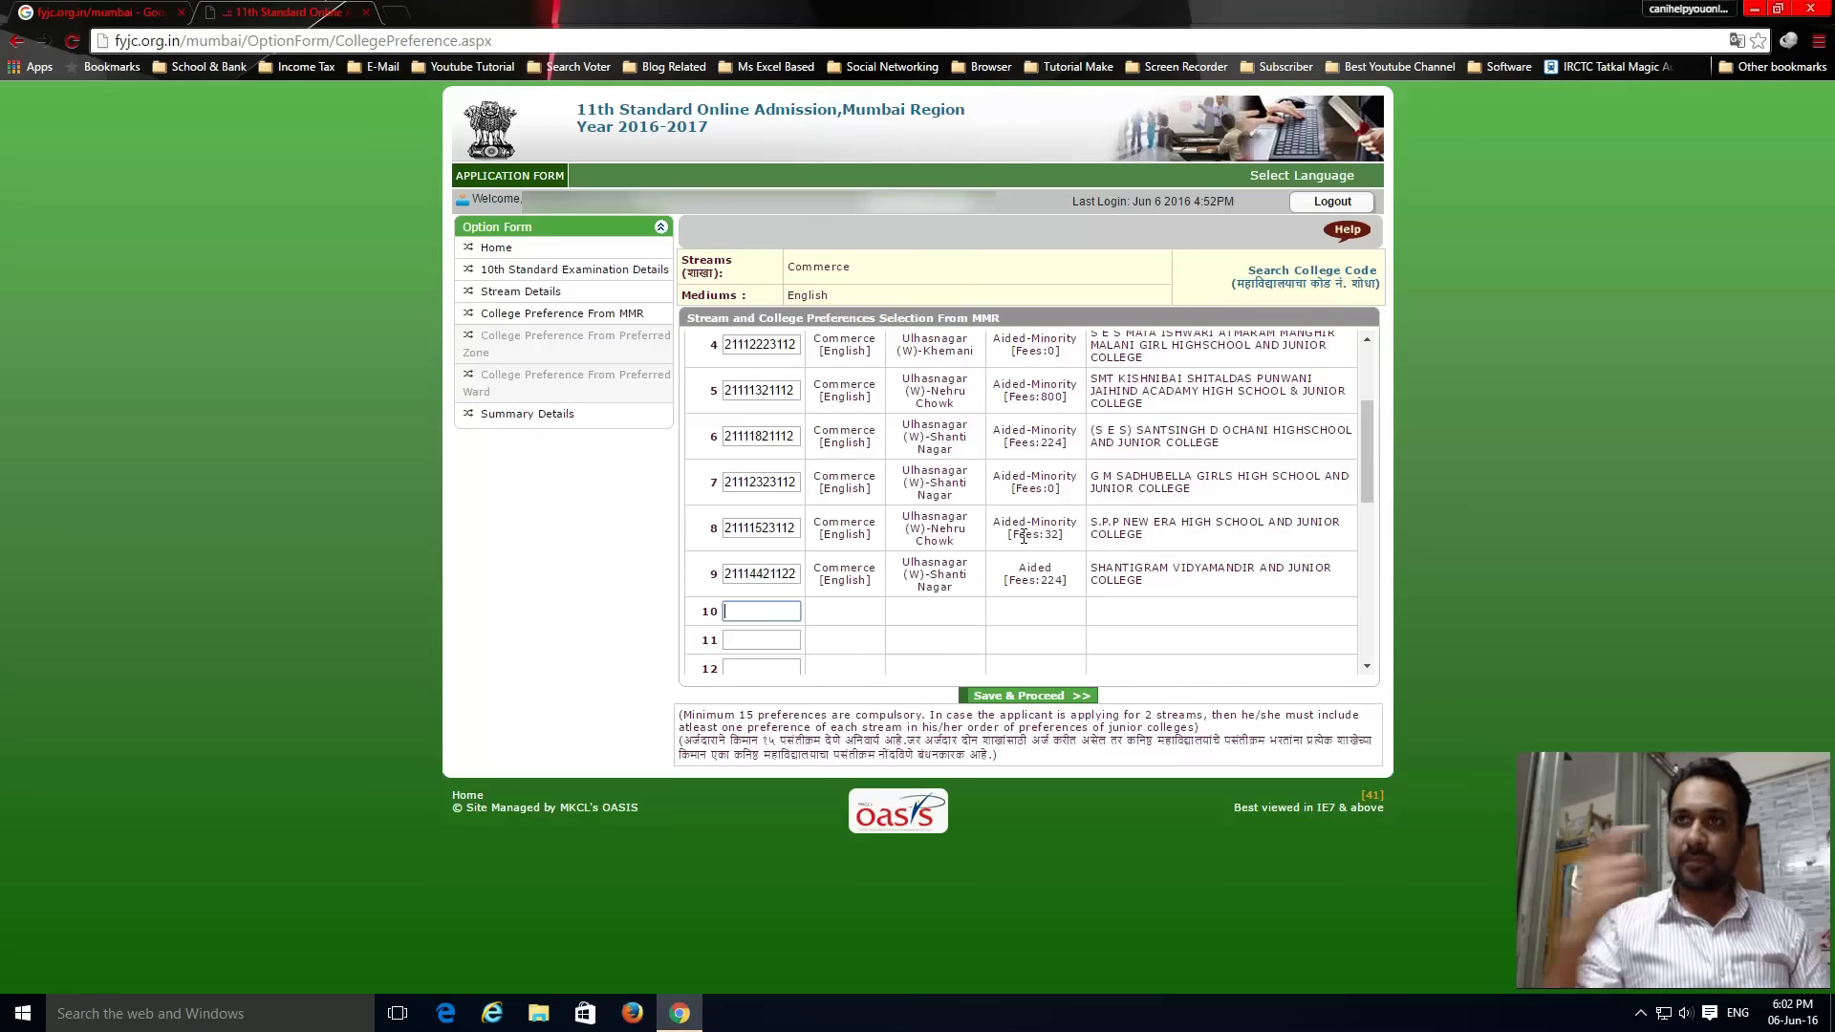
pyautogui.write('2')
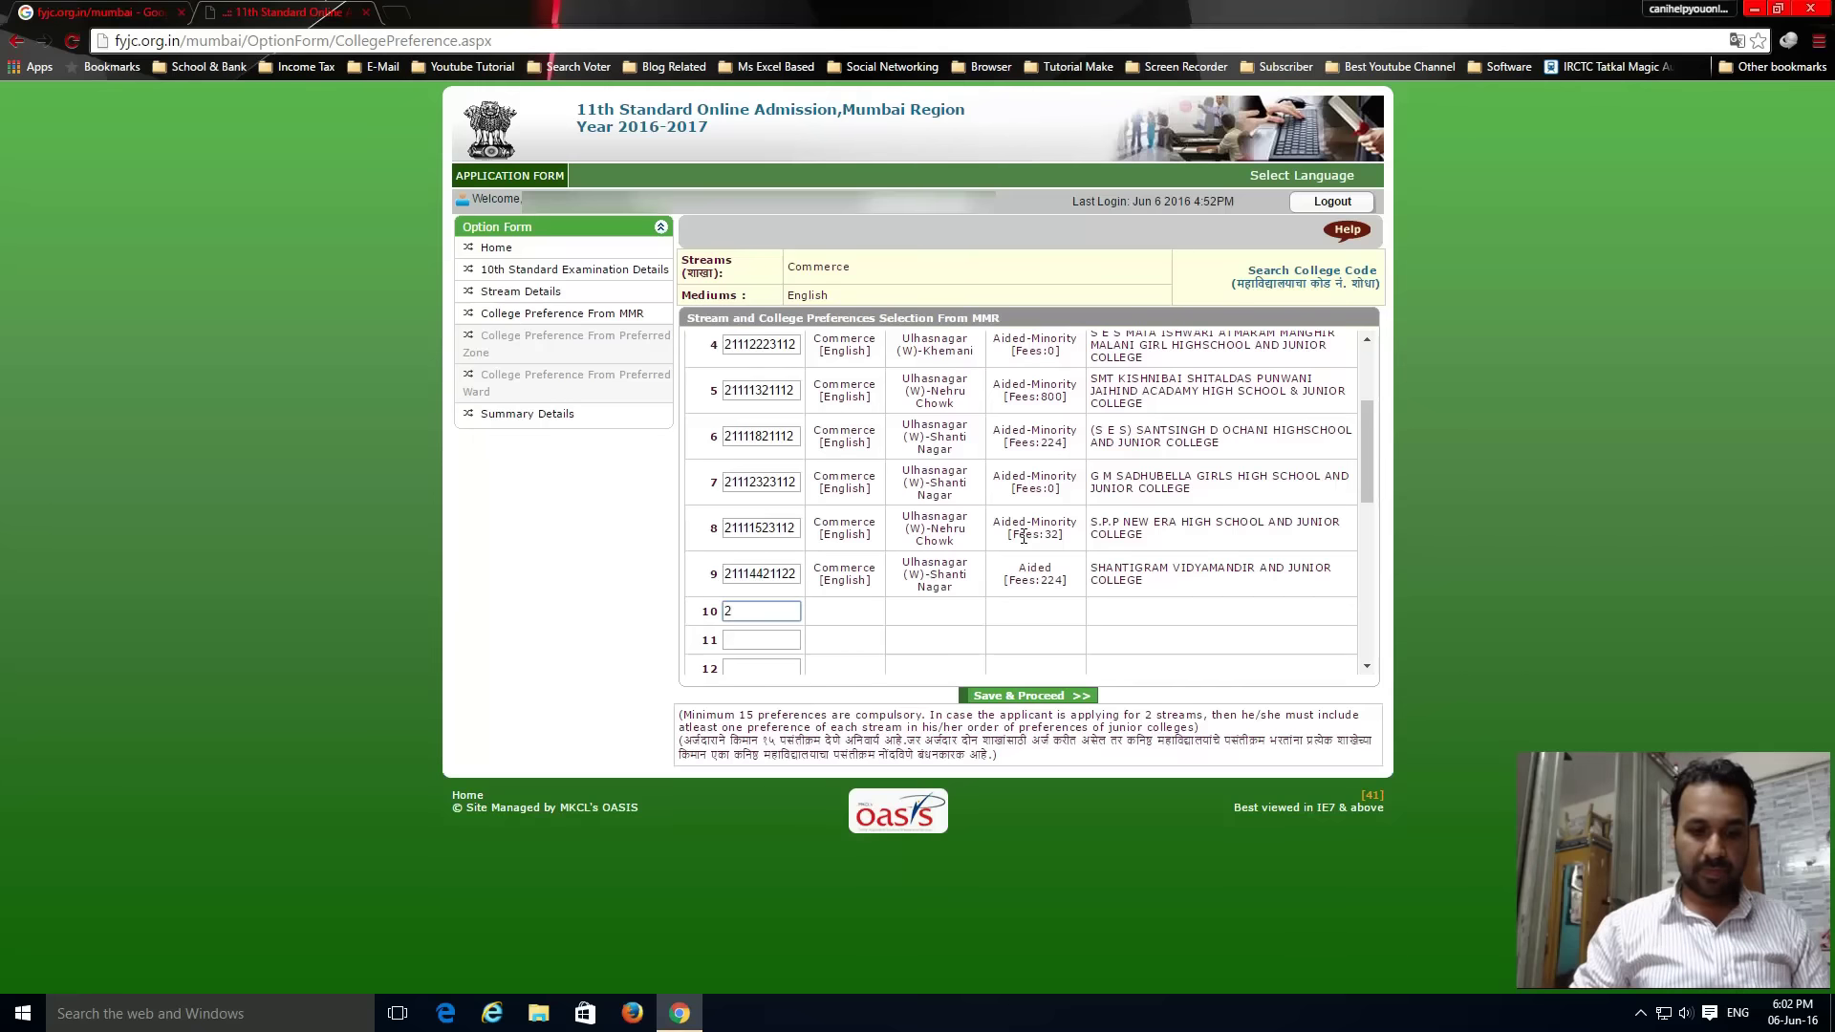
pyautogui.write('111432')
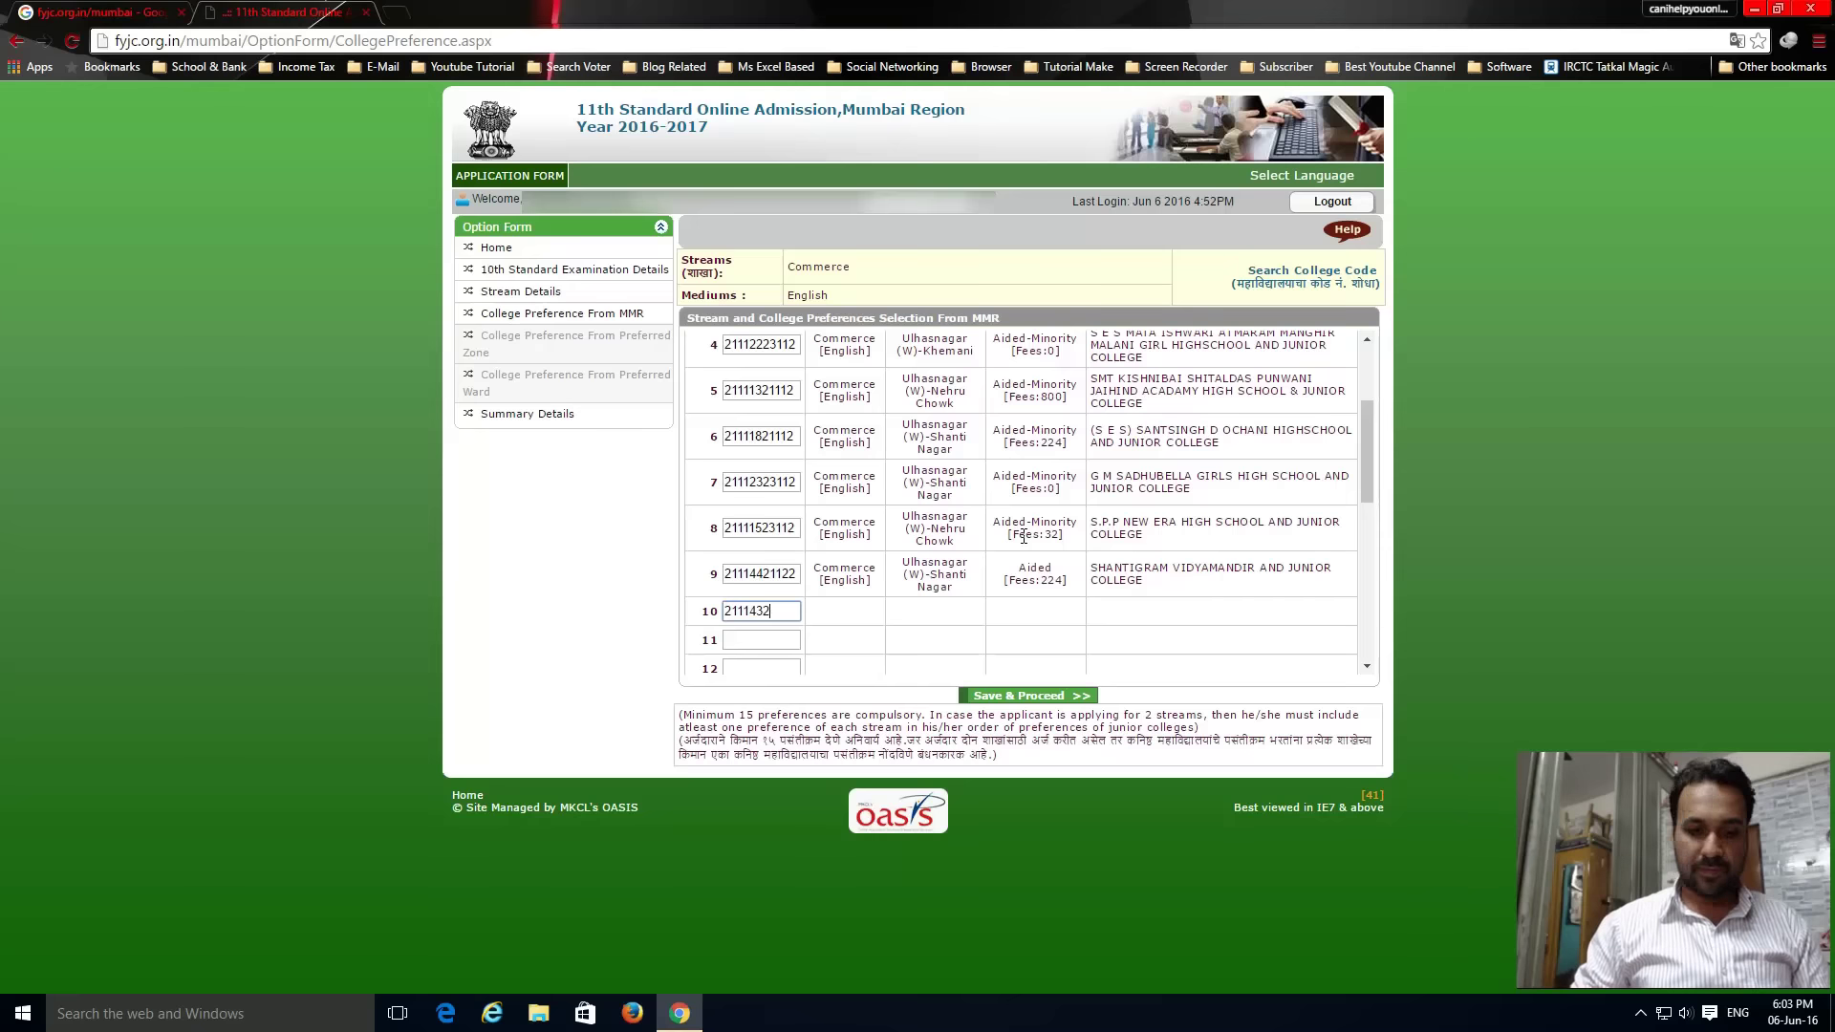
pyautogui.write('1112')
pyautogui.press('Tab')
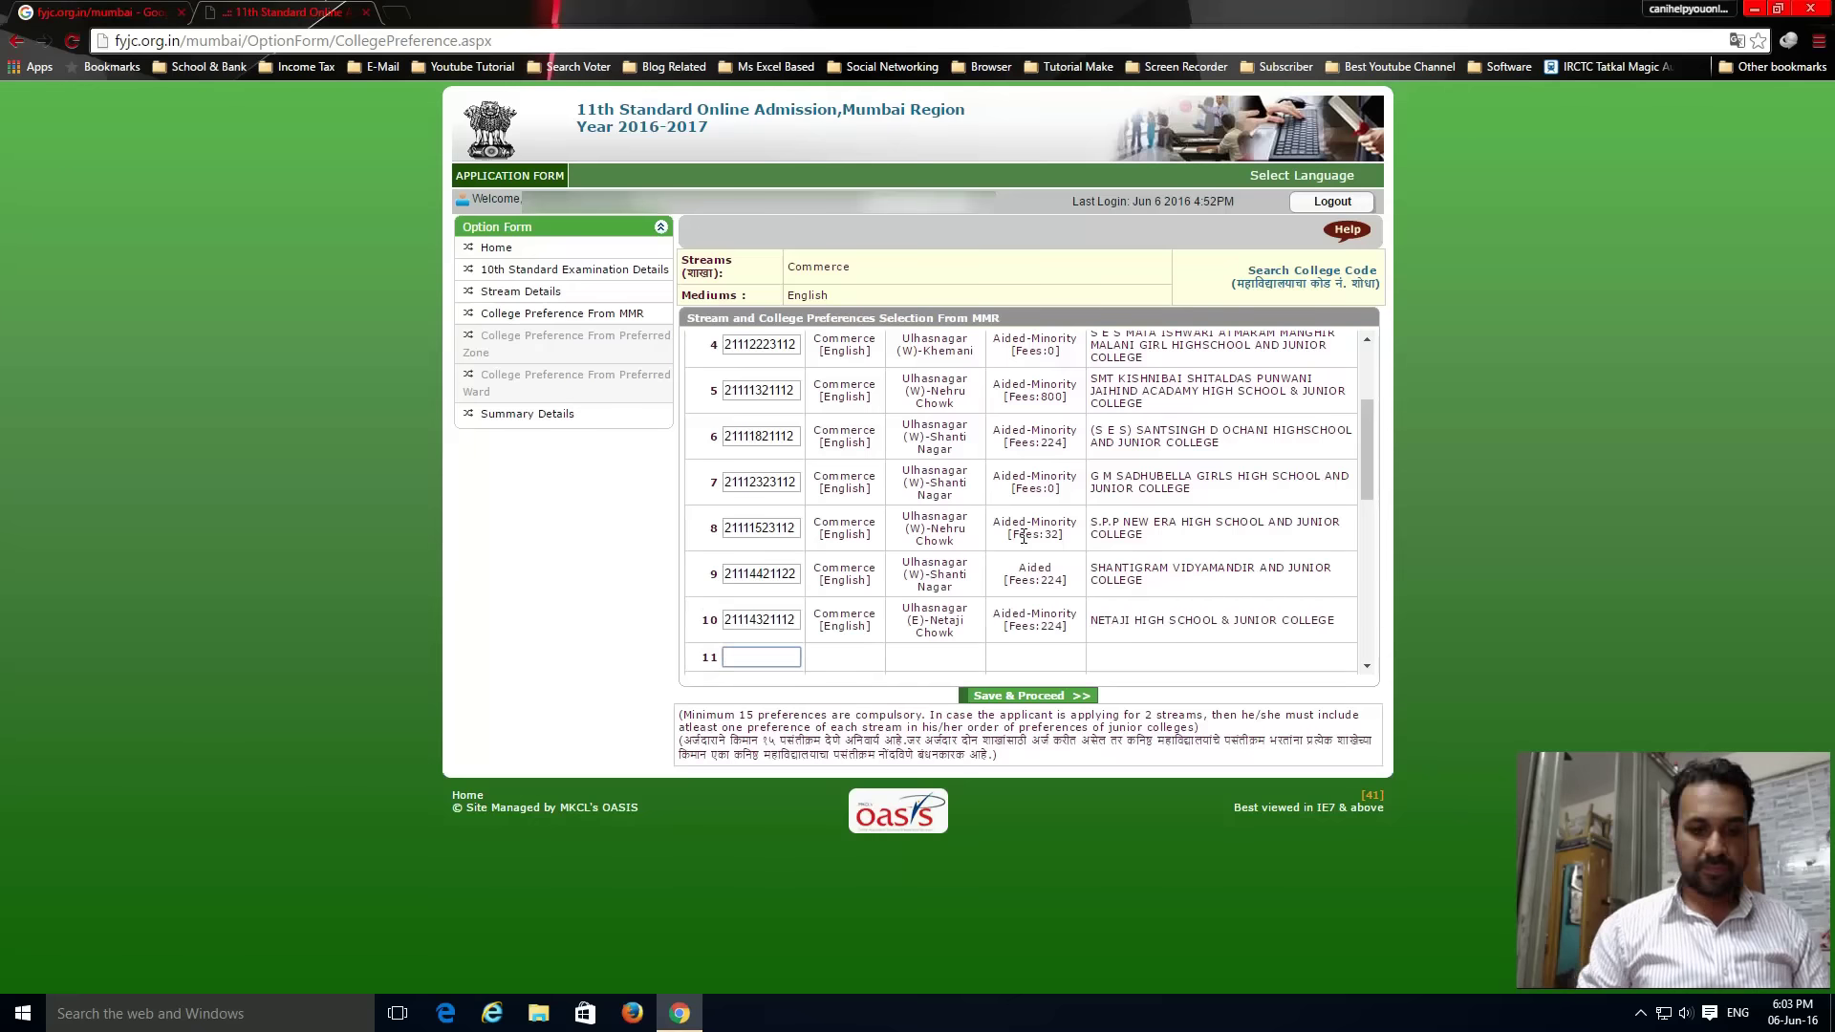
pyautogui.write('21')
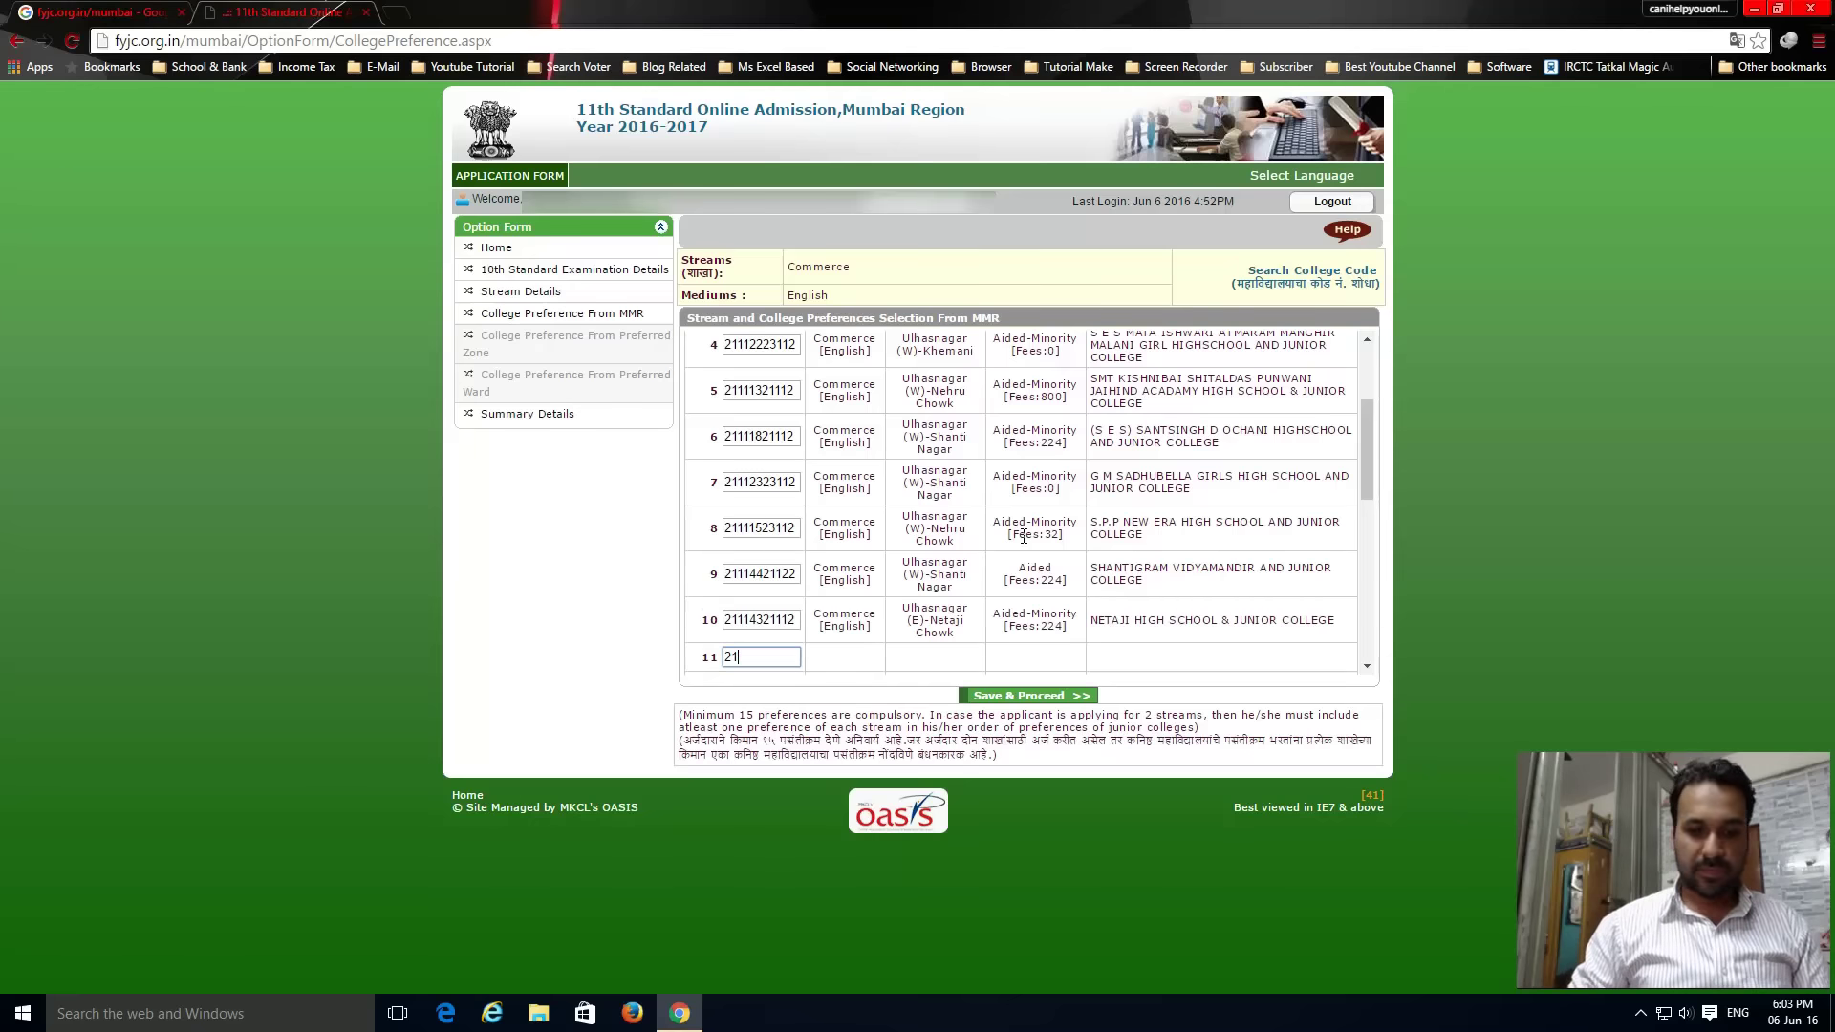
pyautogui.write('11')
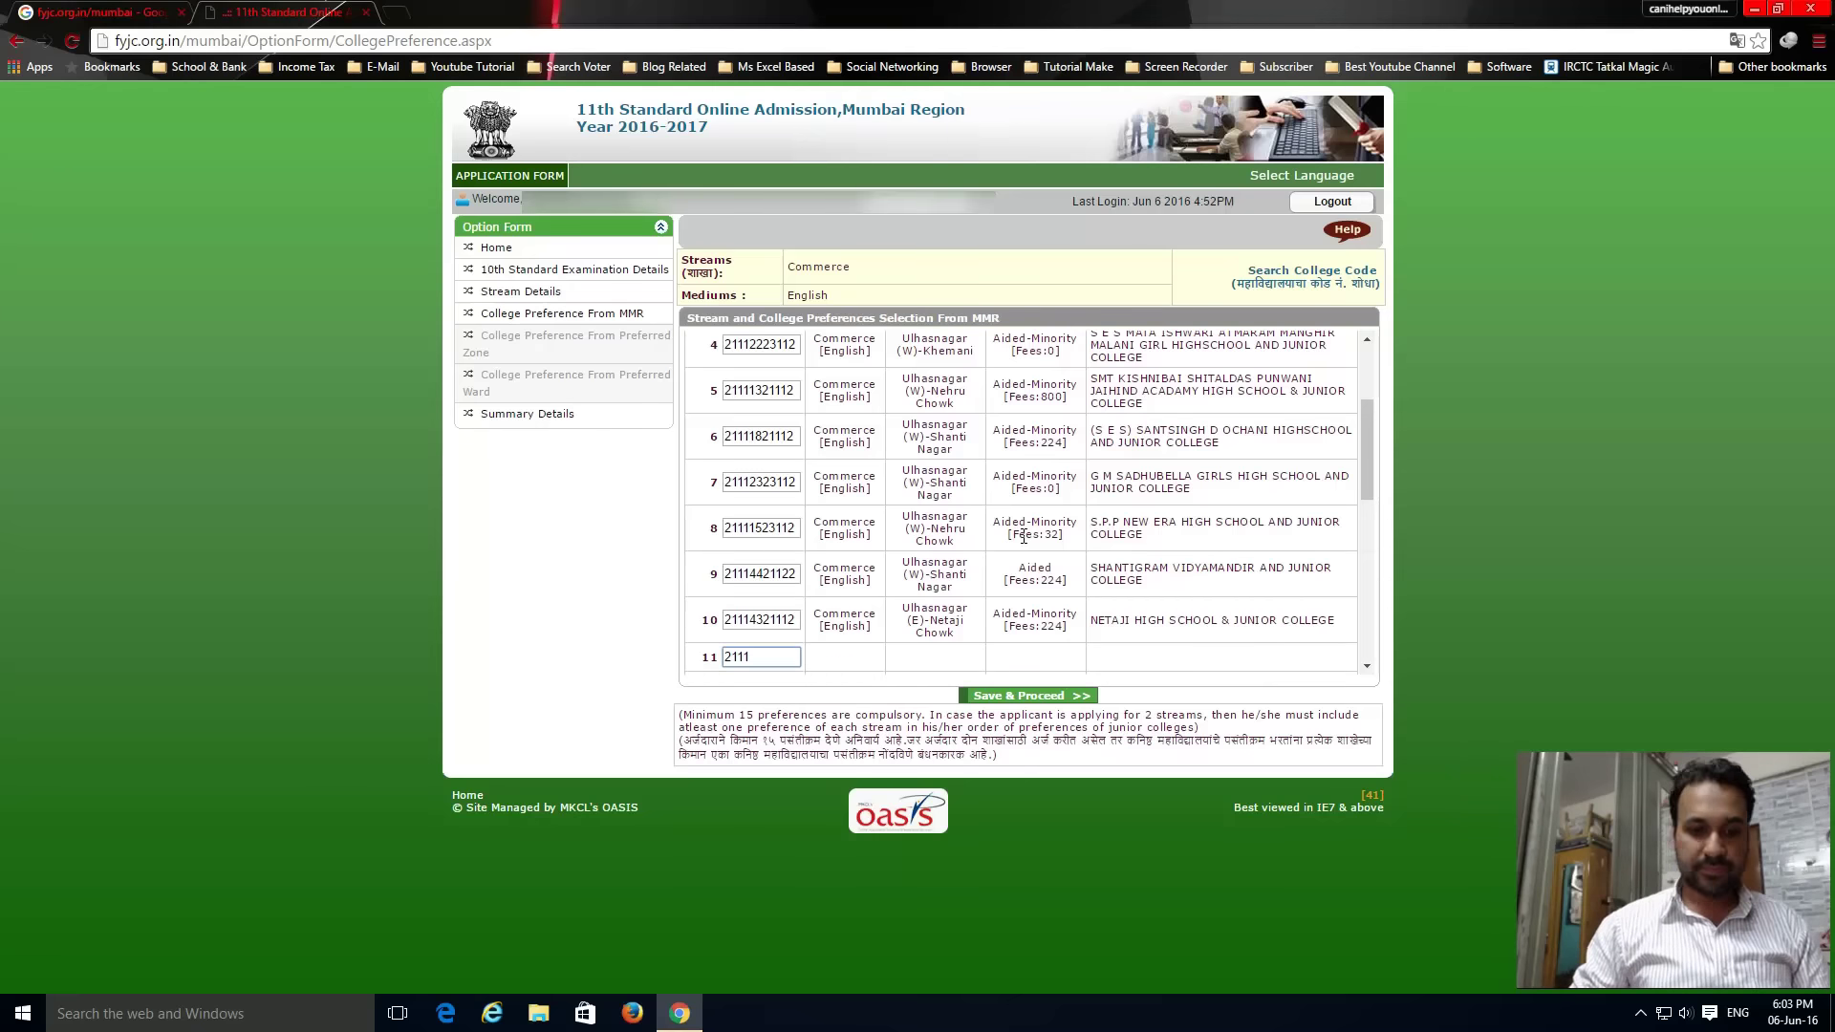
pyautogui.write('282')
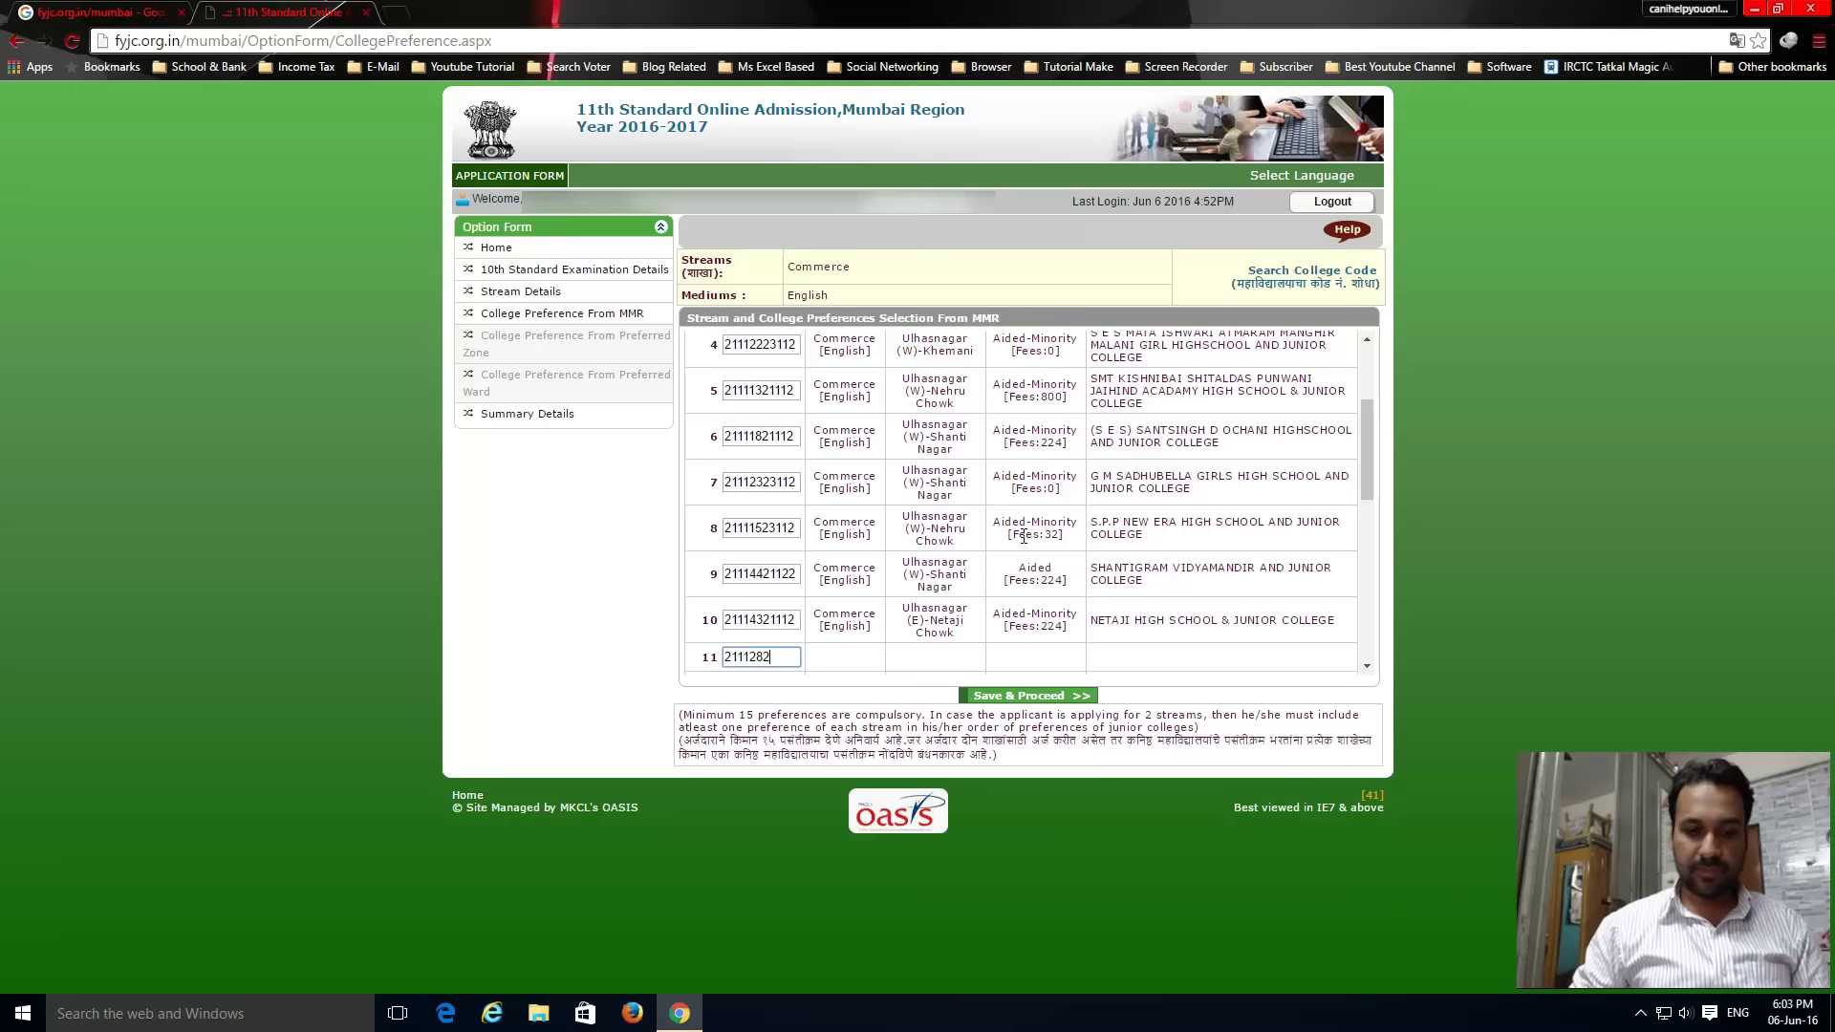
pyautogui.write('1112')
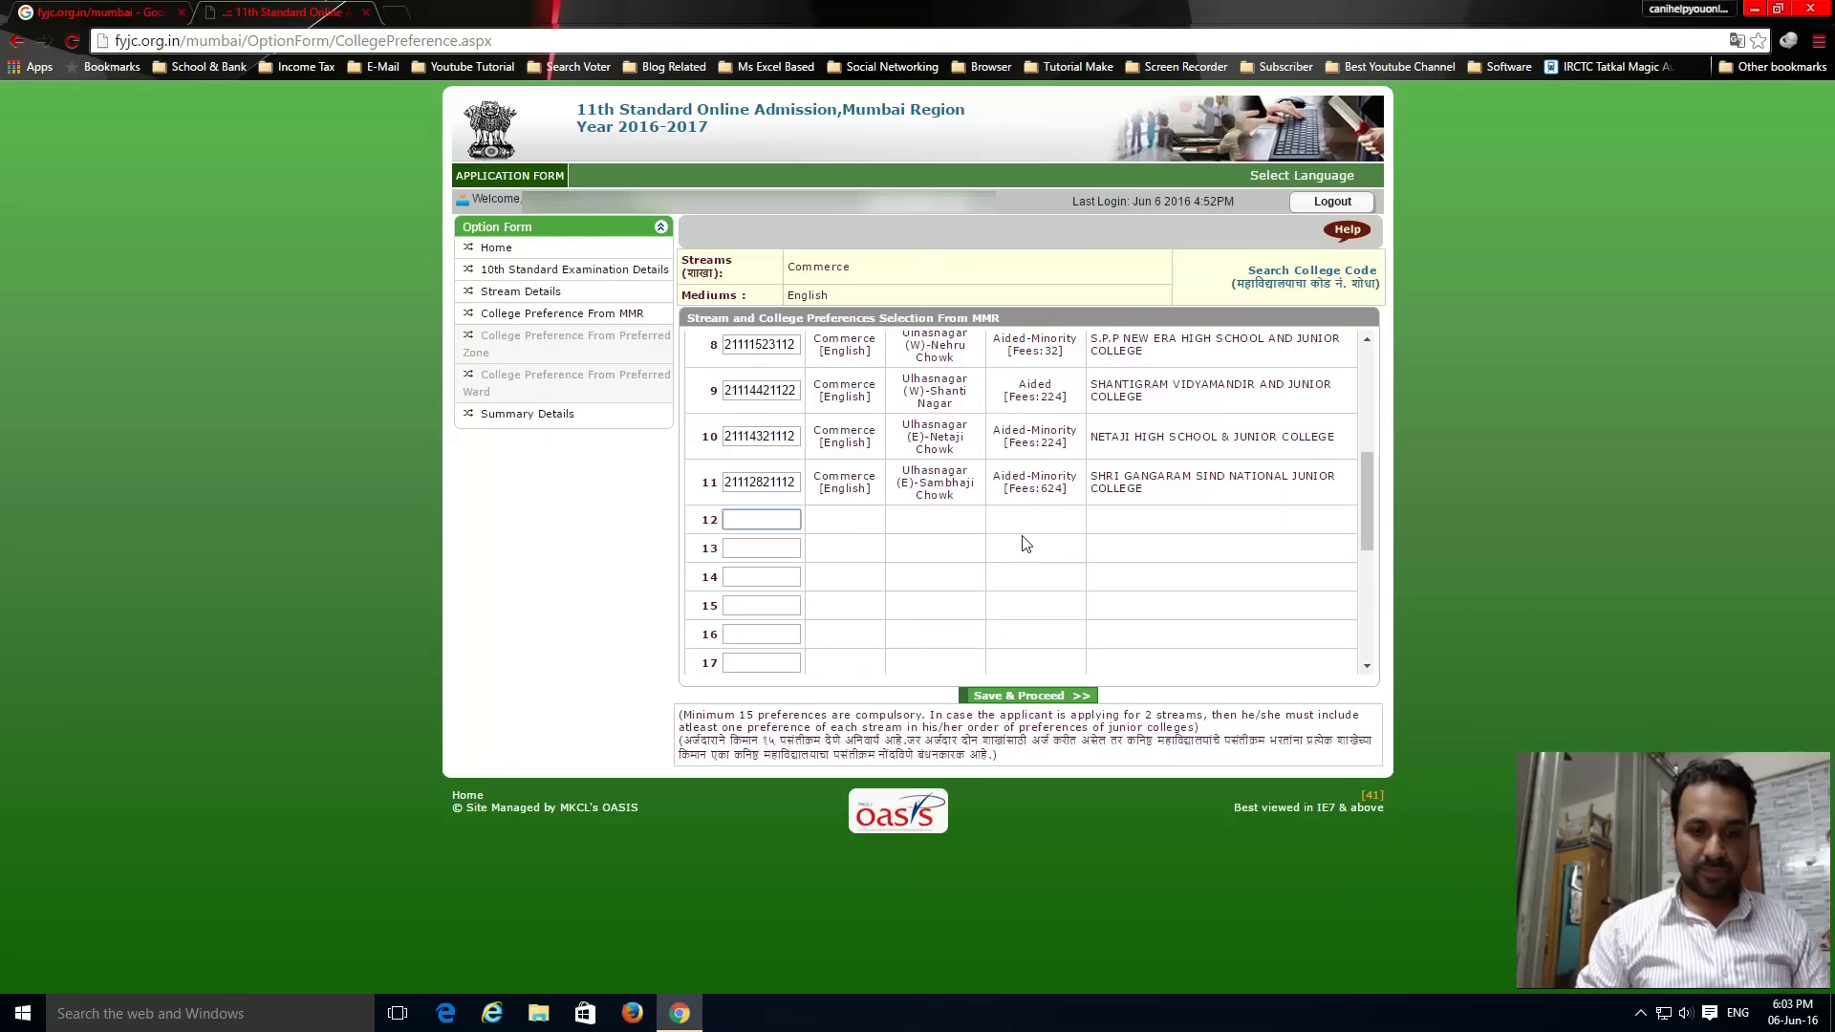
pyautogui.write('2')
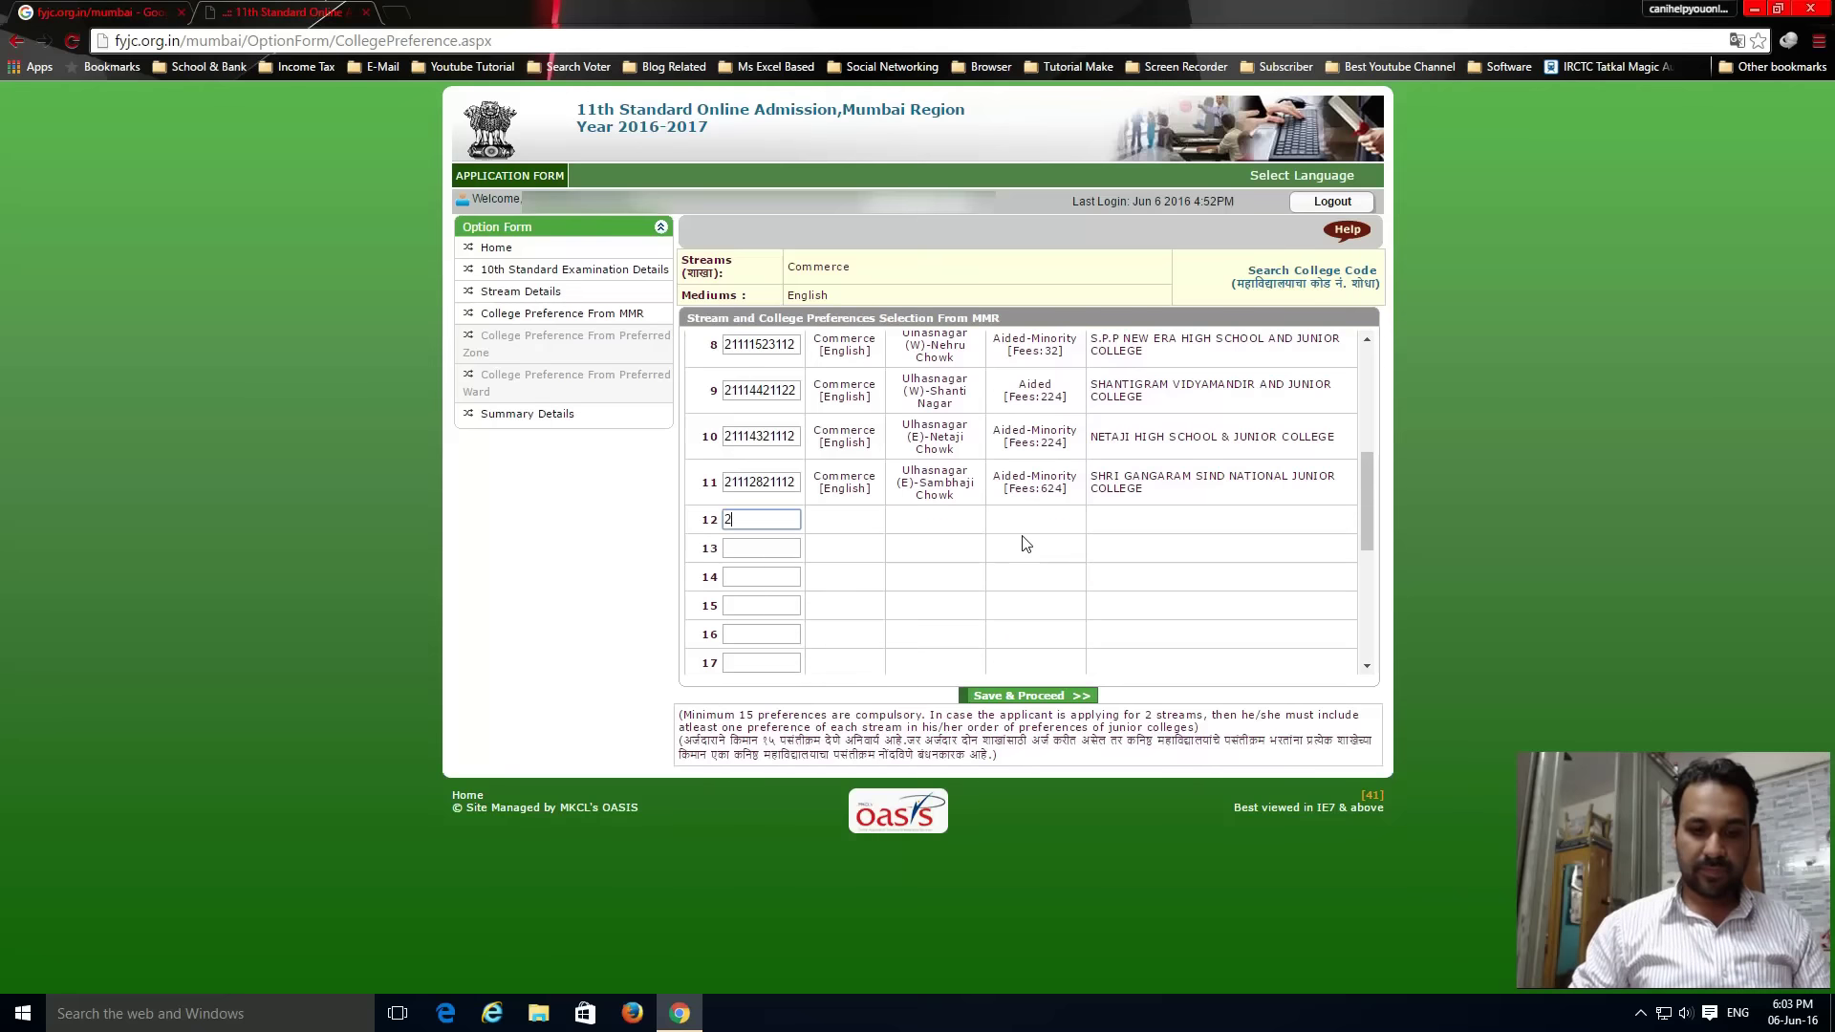
pyautogui.write('111342')
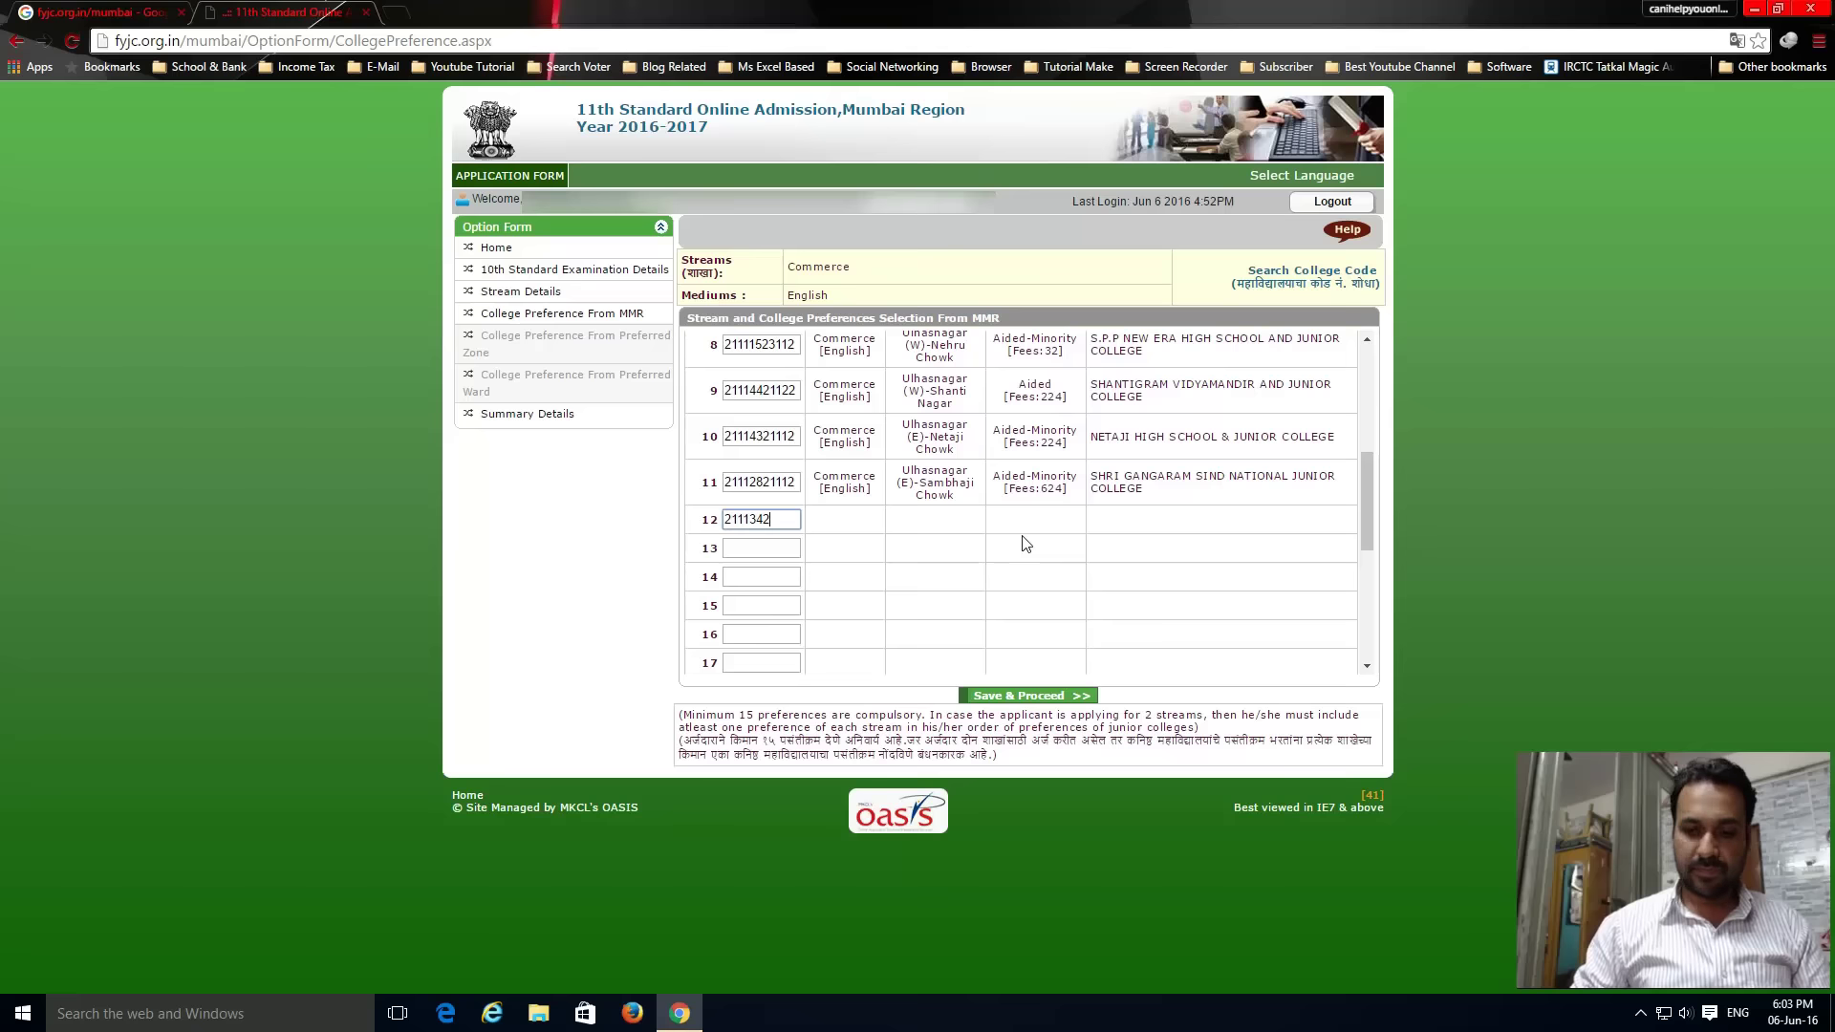
pyautogui.write('1122')
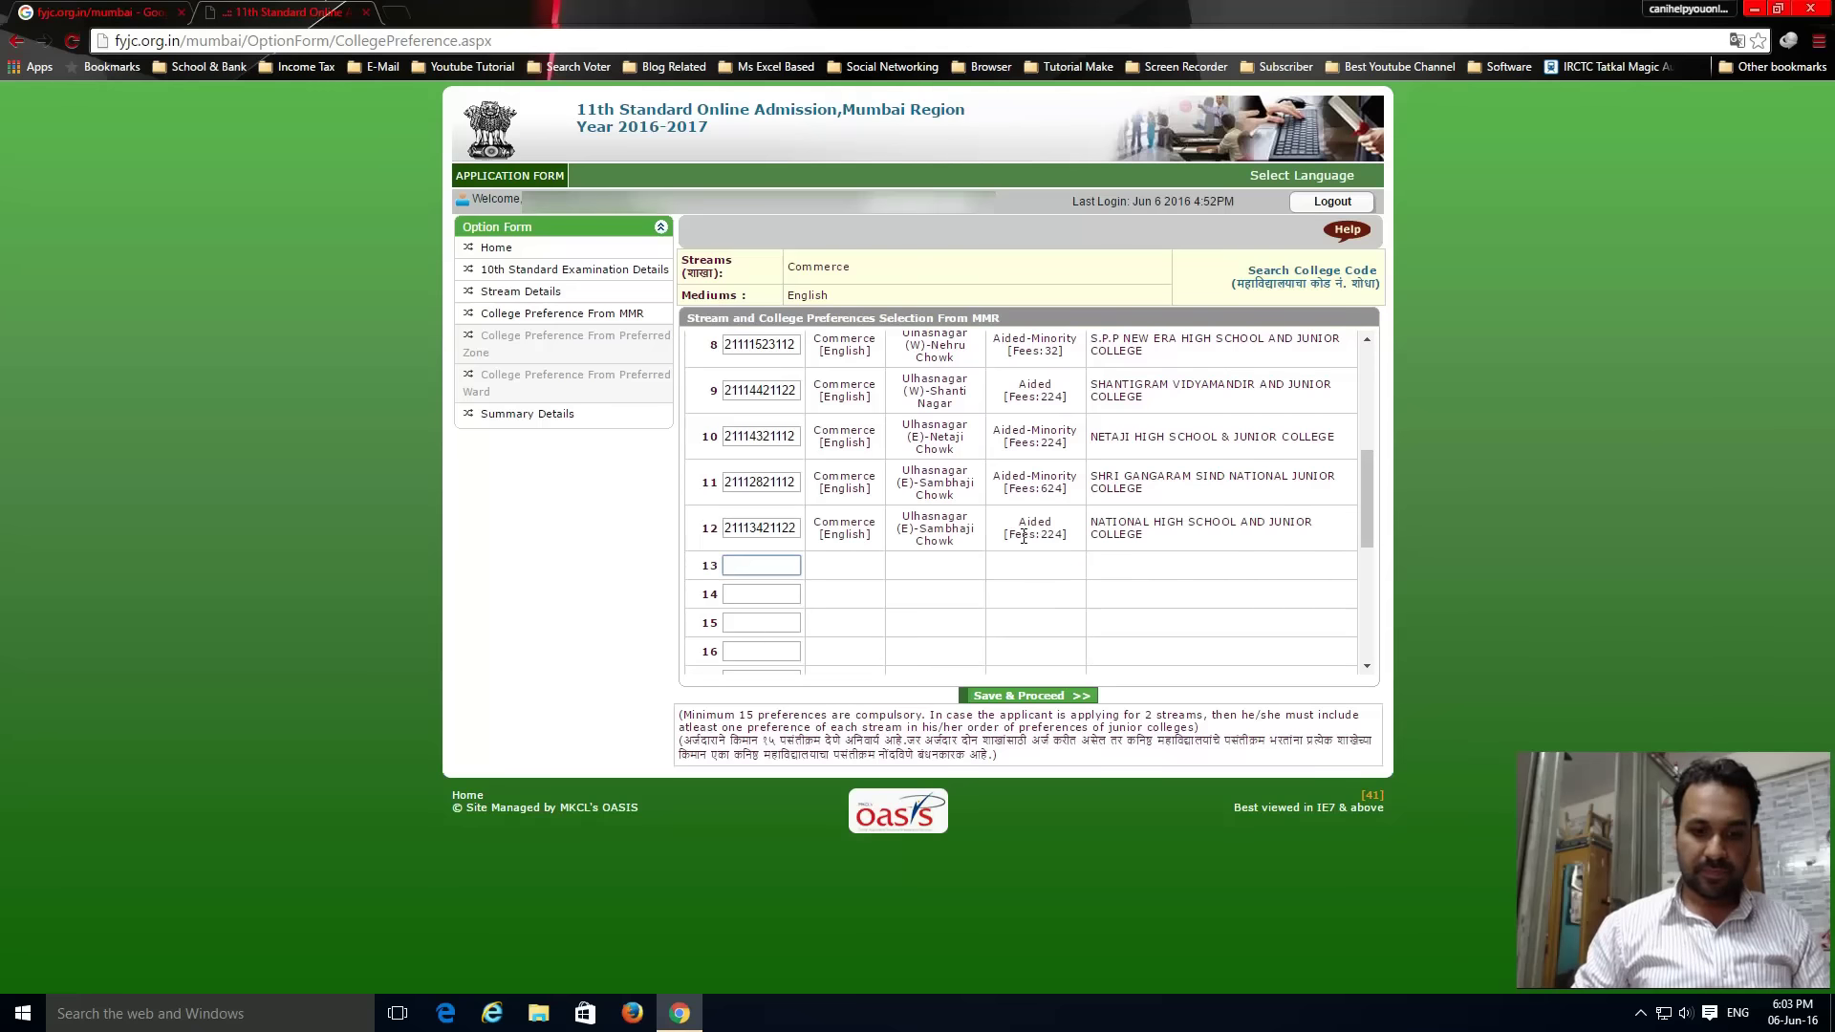
pyautogui.write('21111')
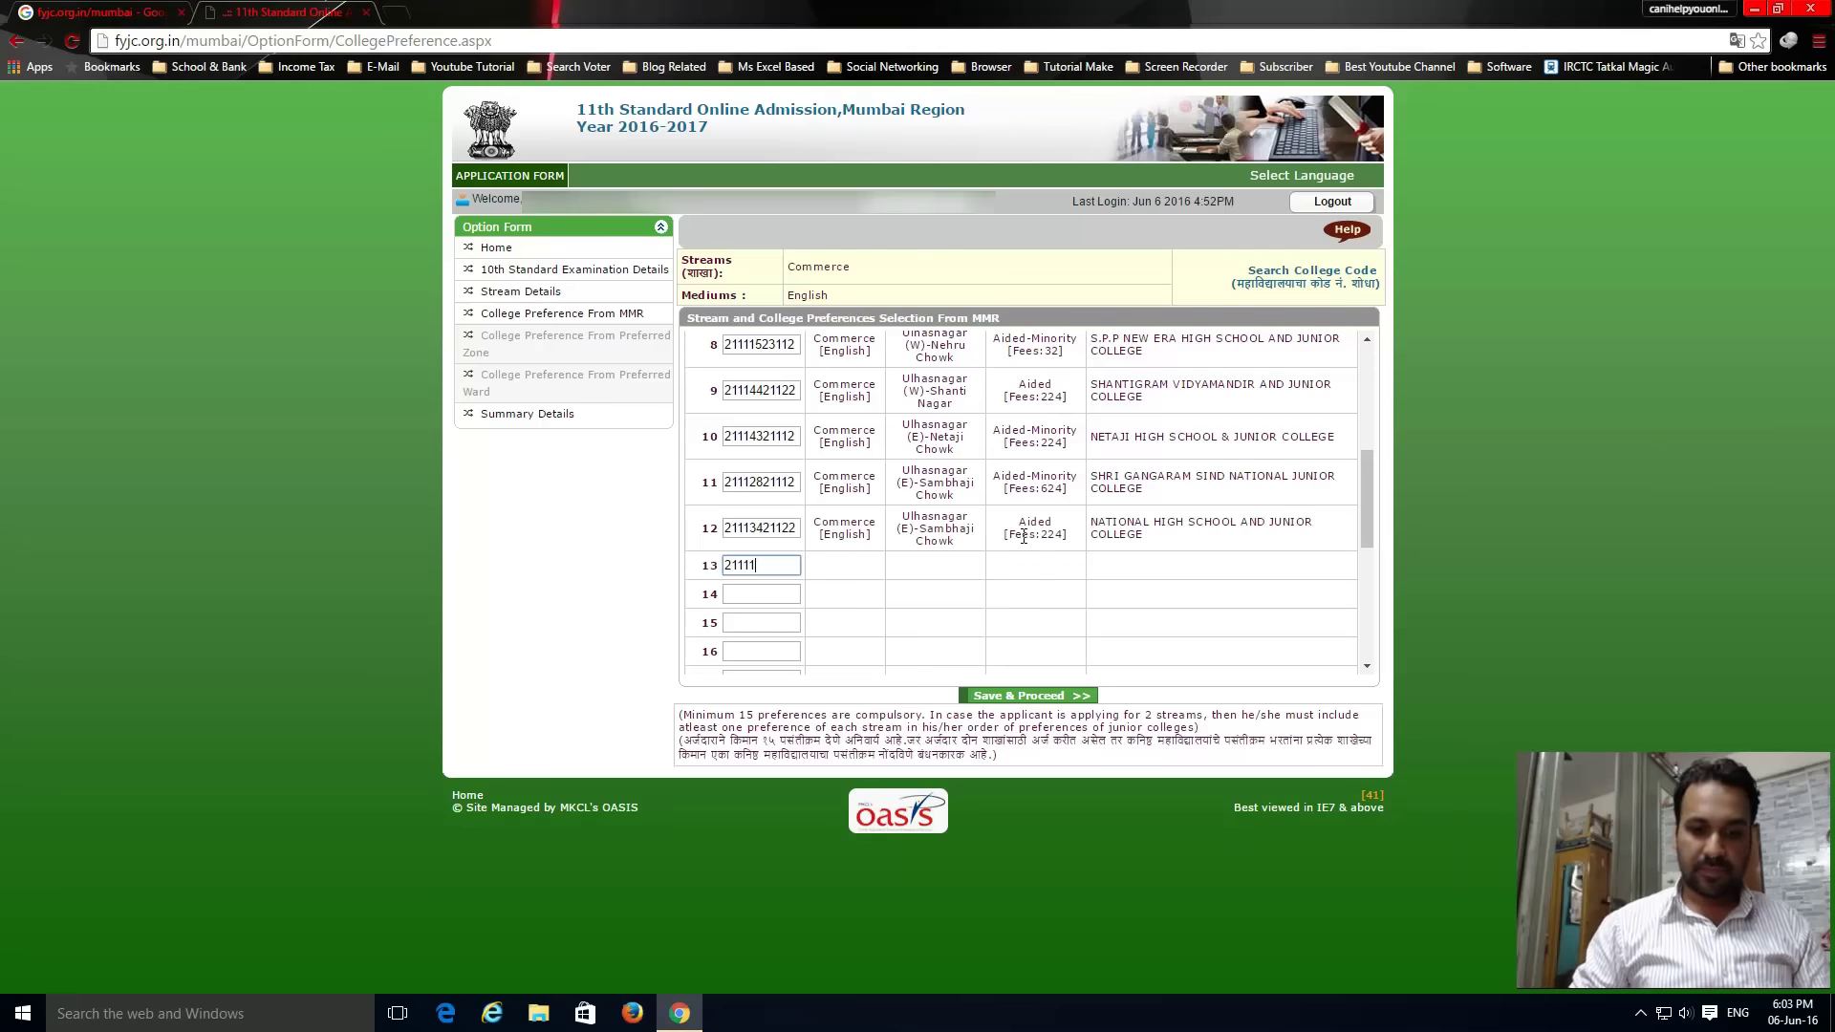
pyautogui.write('721122')
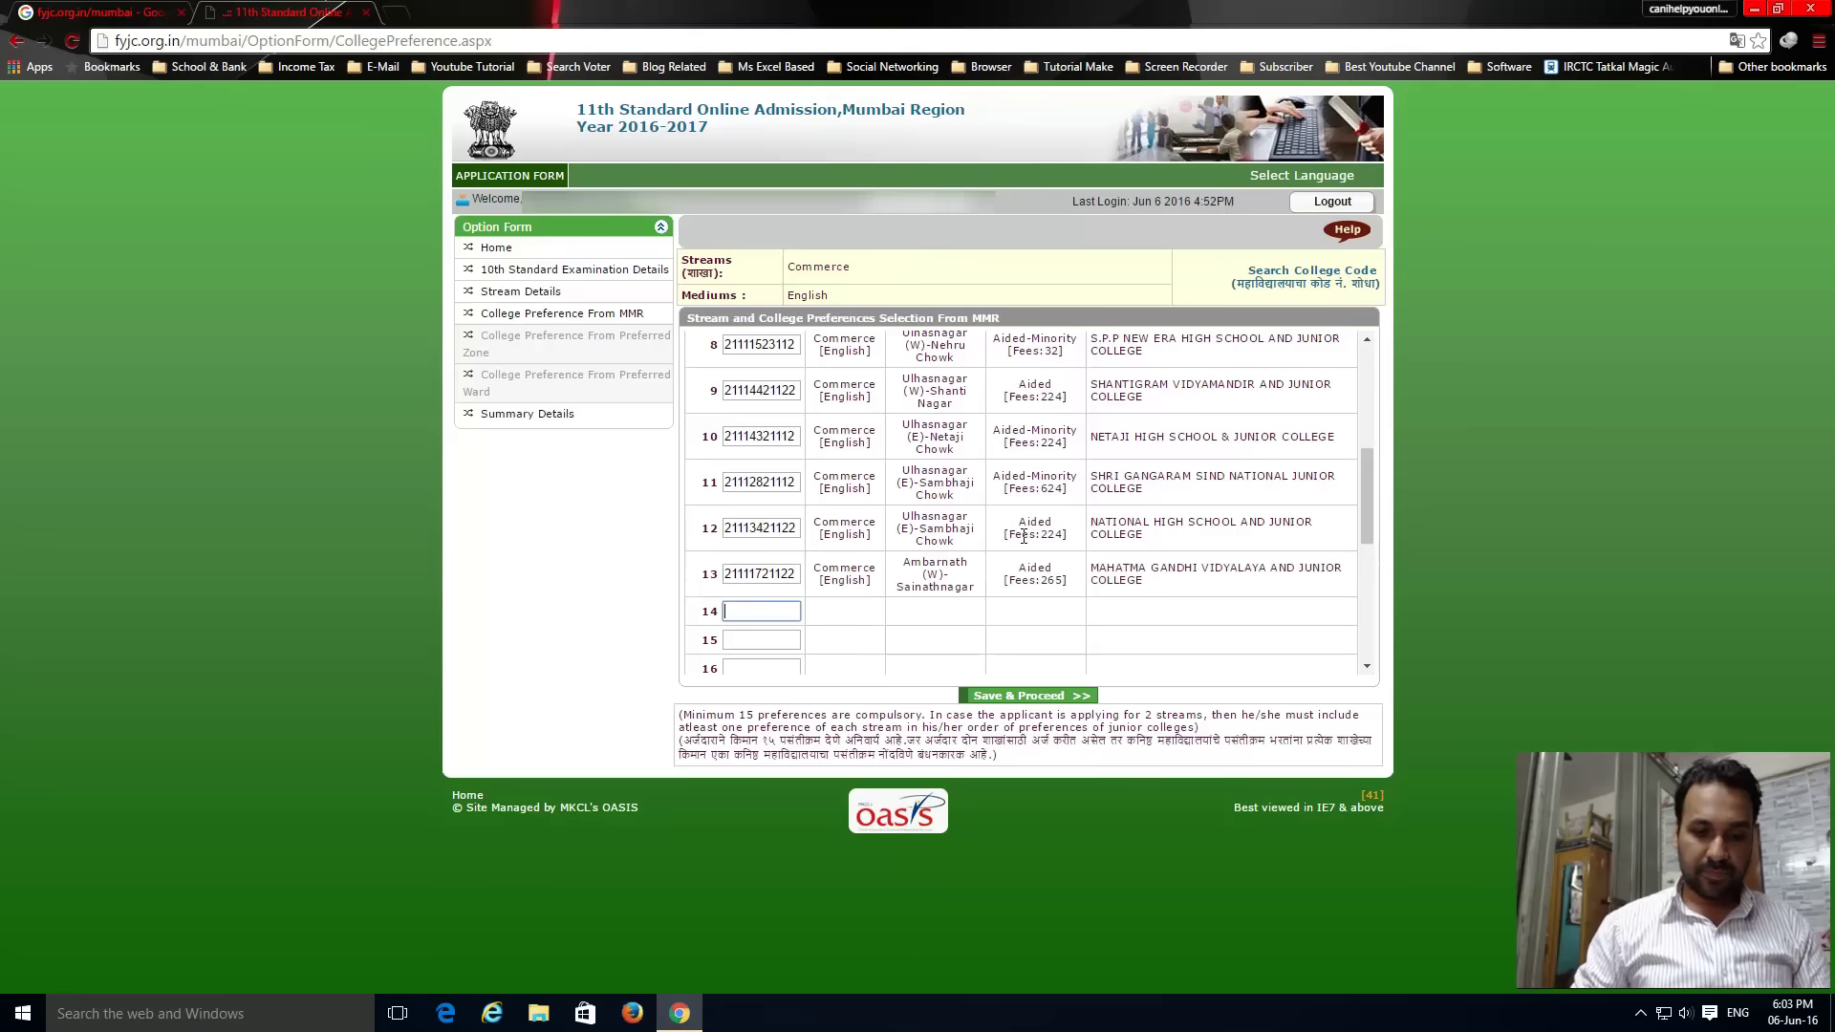
pyautogui.write('21')
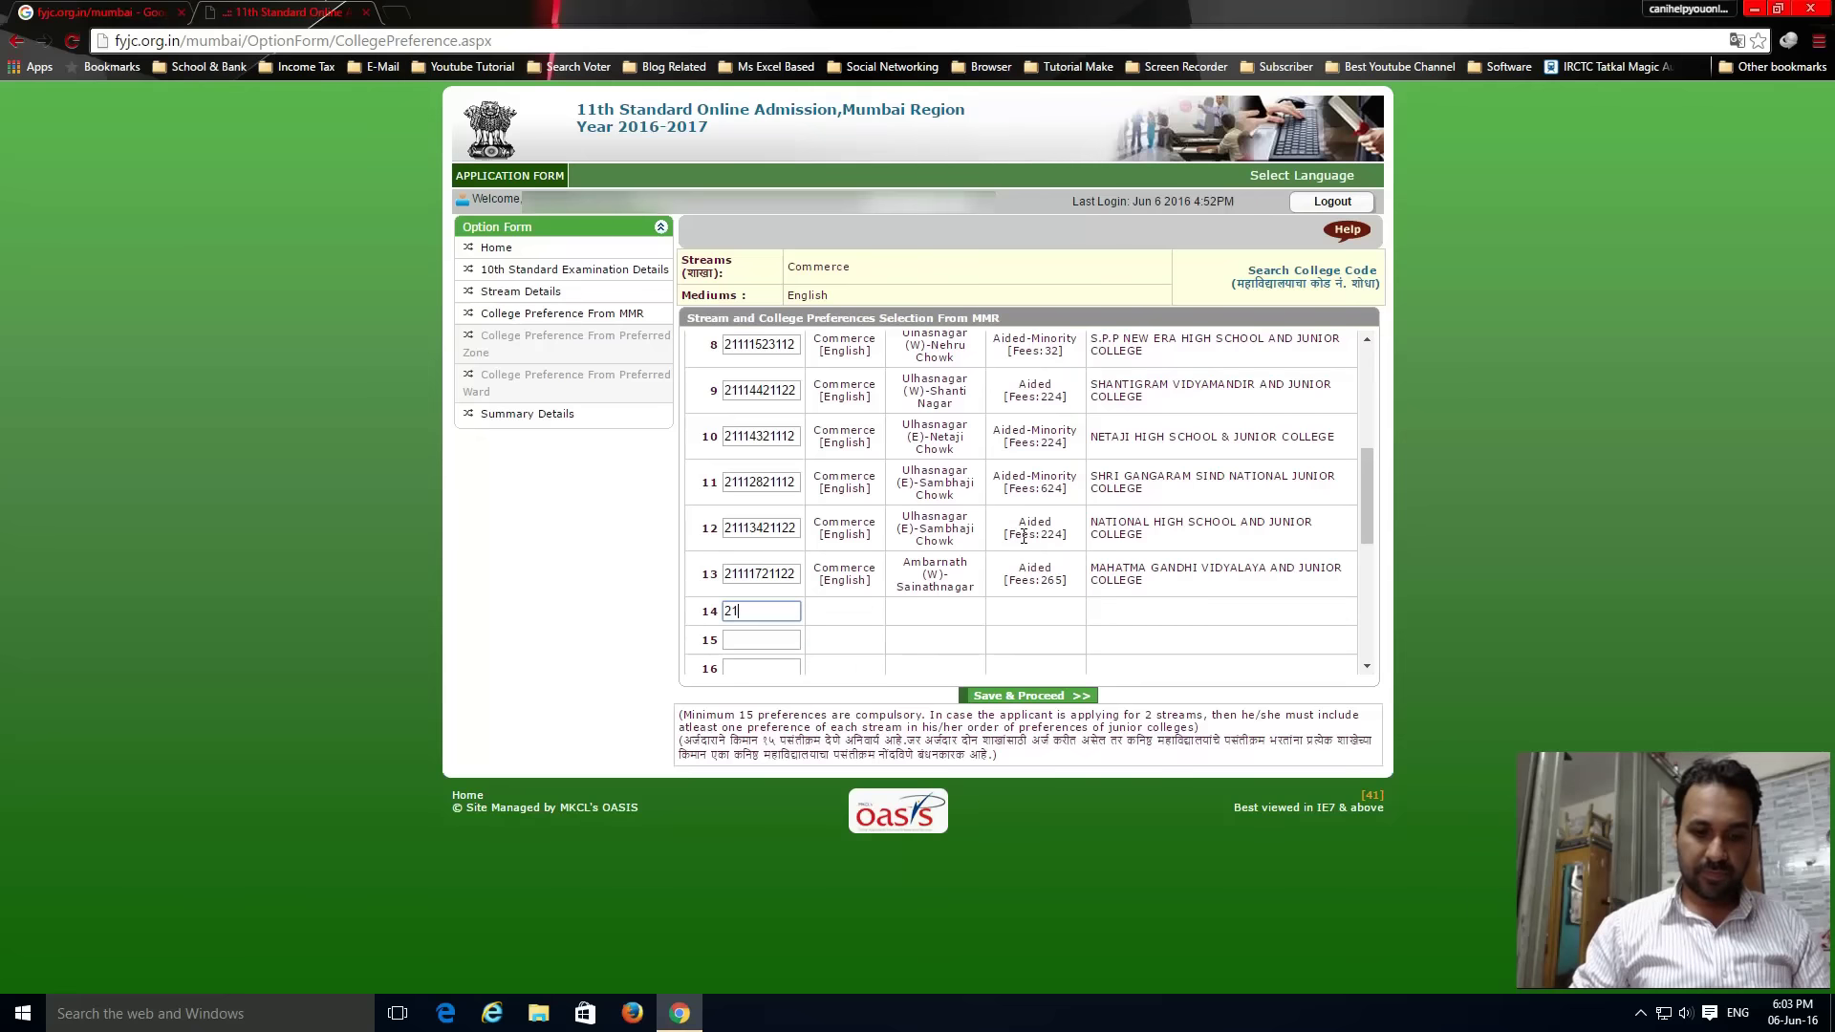
pyautogui.write('111121112')
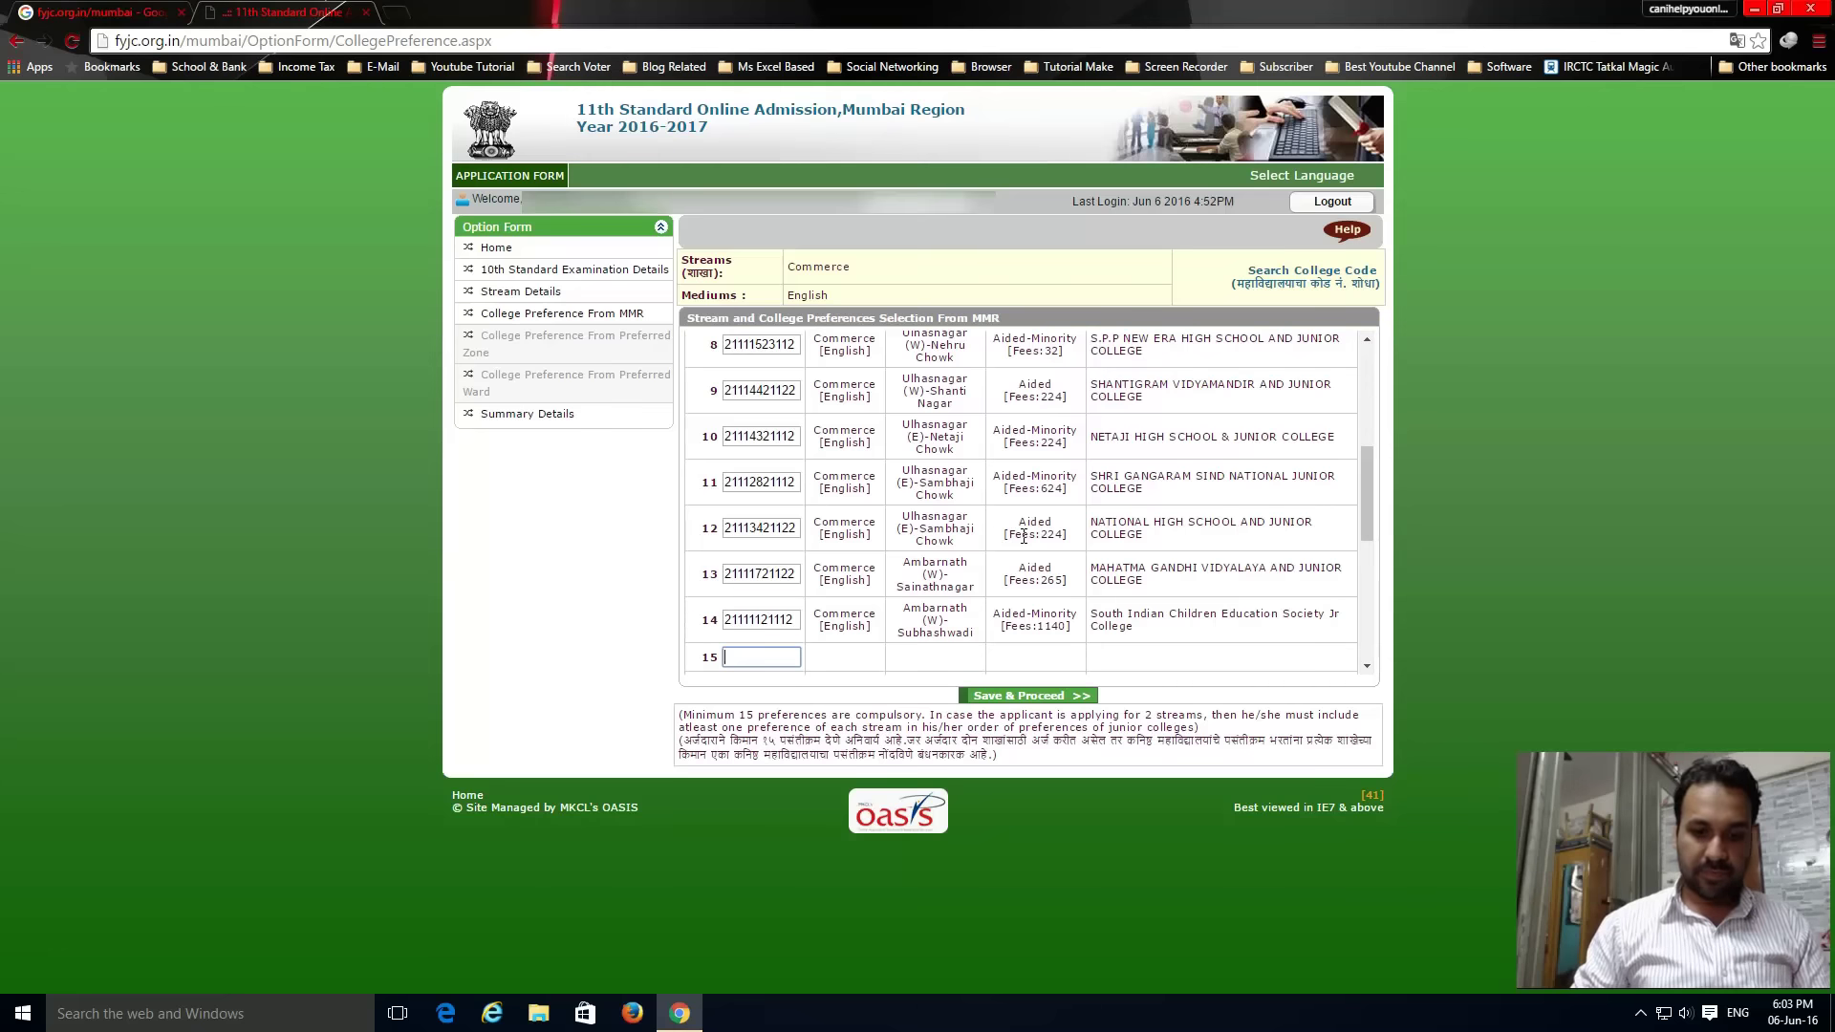
pyautogui.write('2111462')
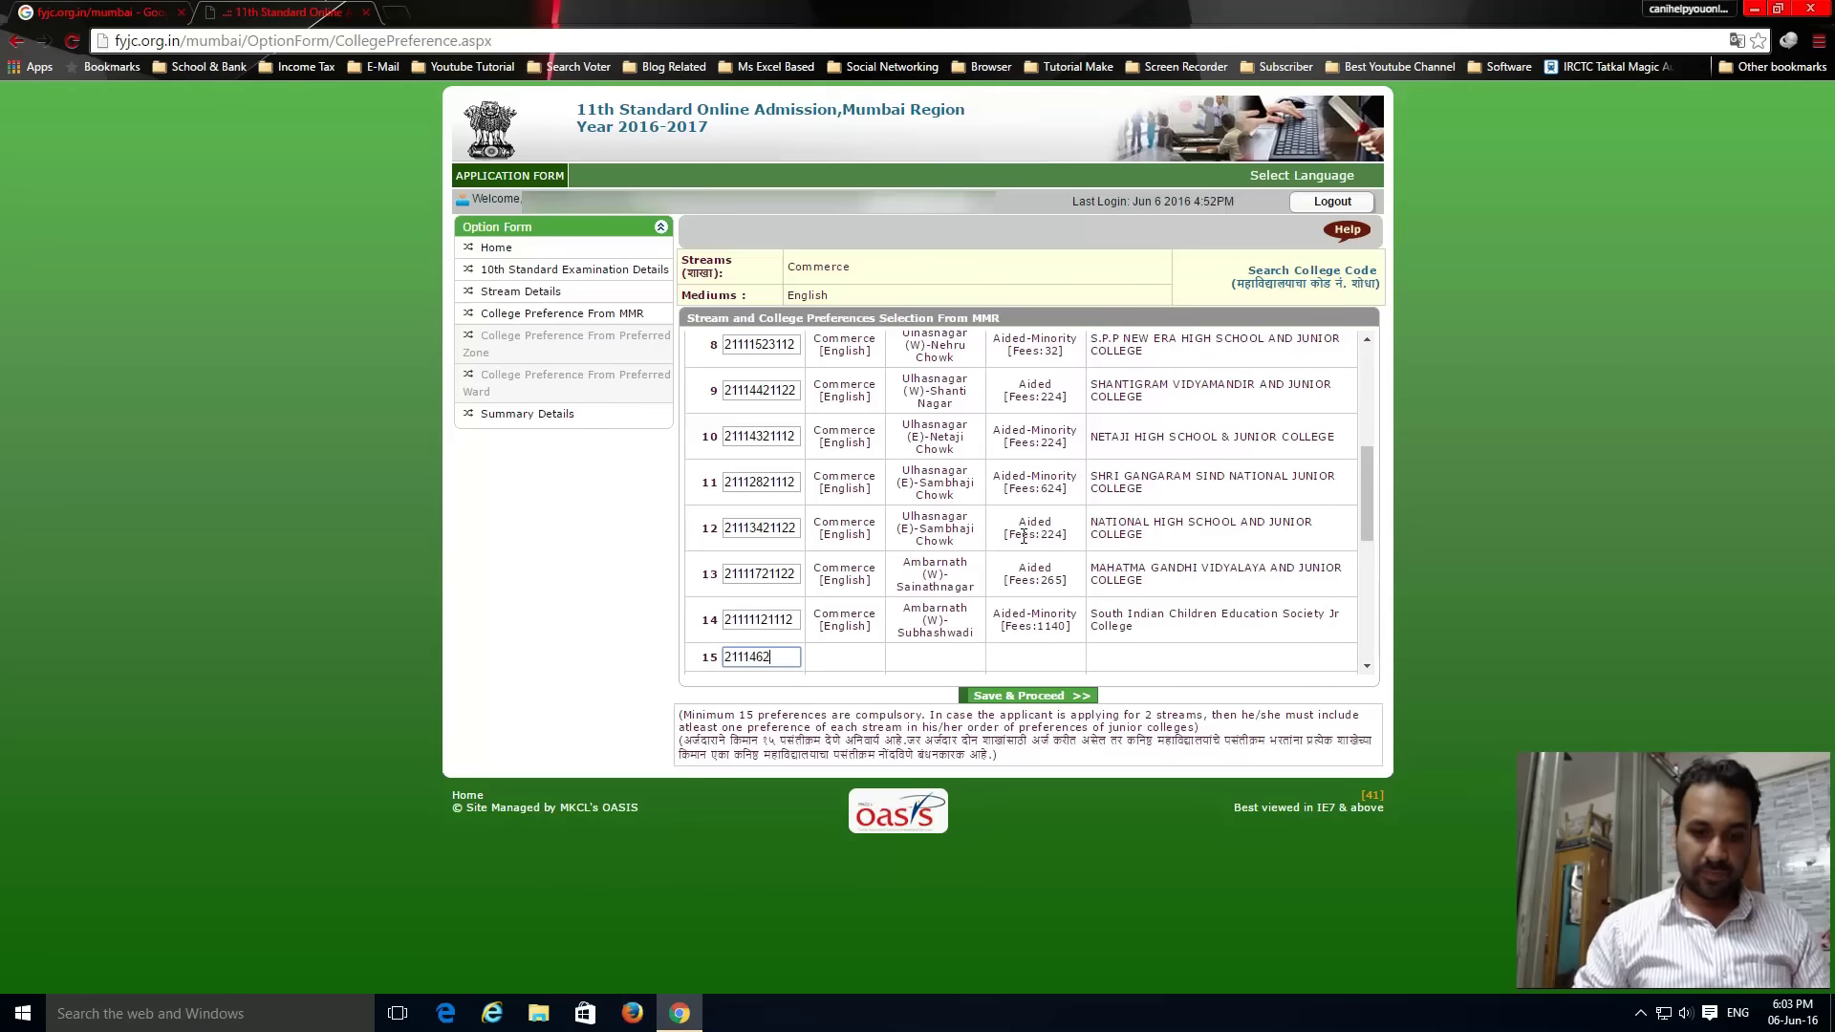
pyautogui.write('1122')
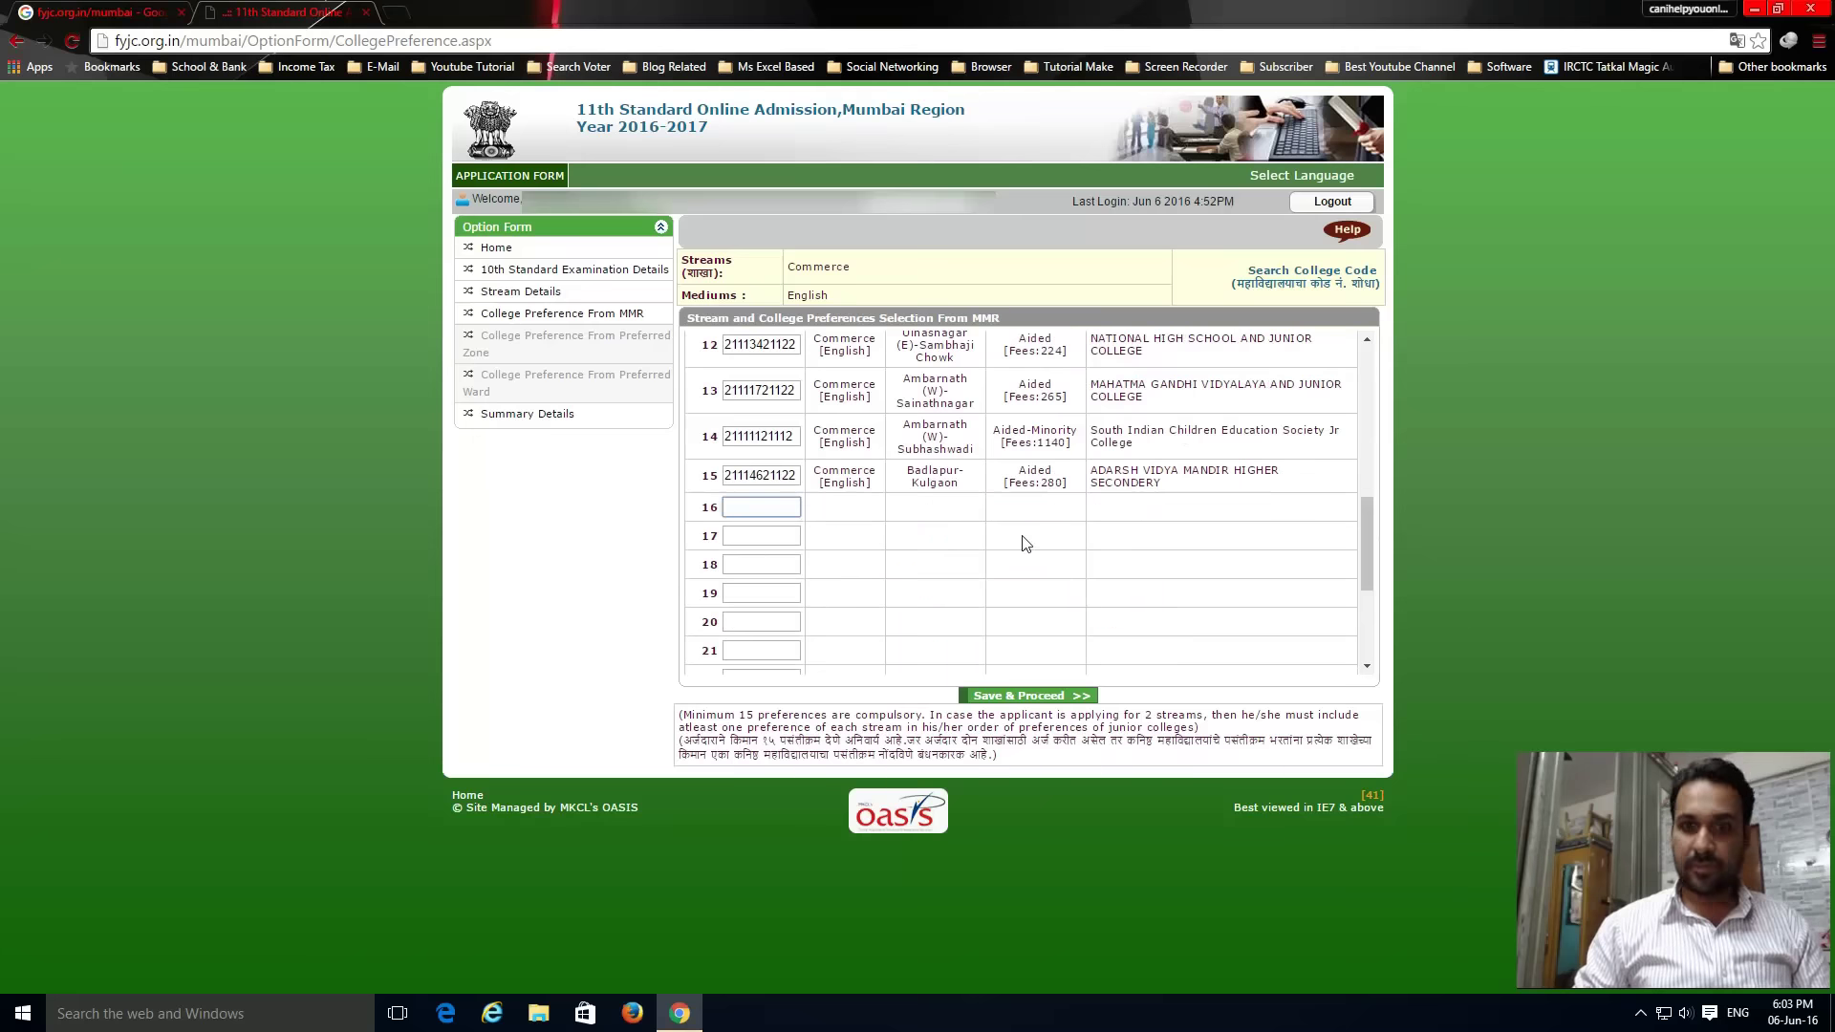
pyautogui.write('19')
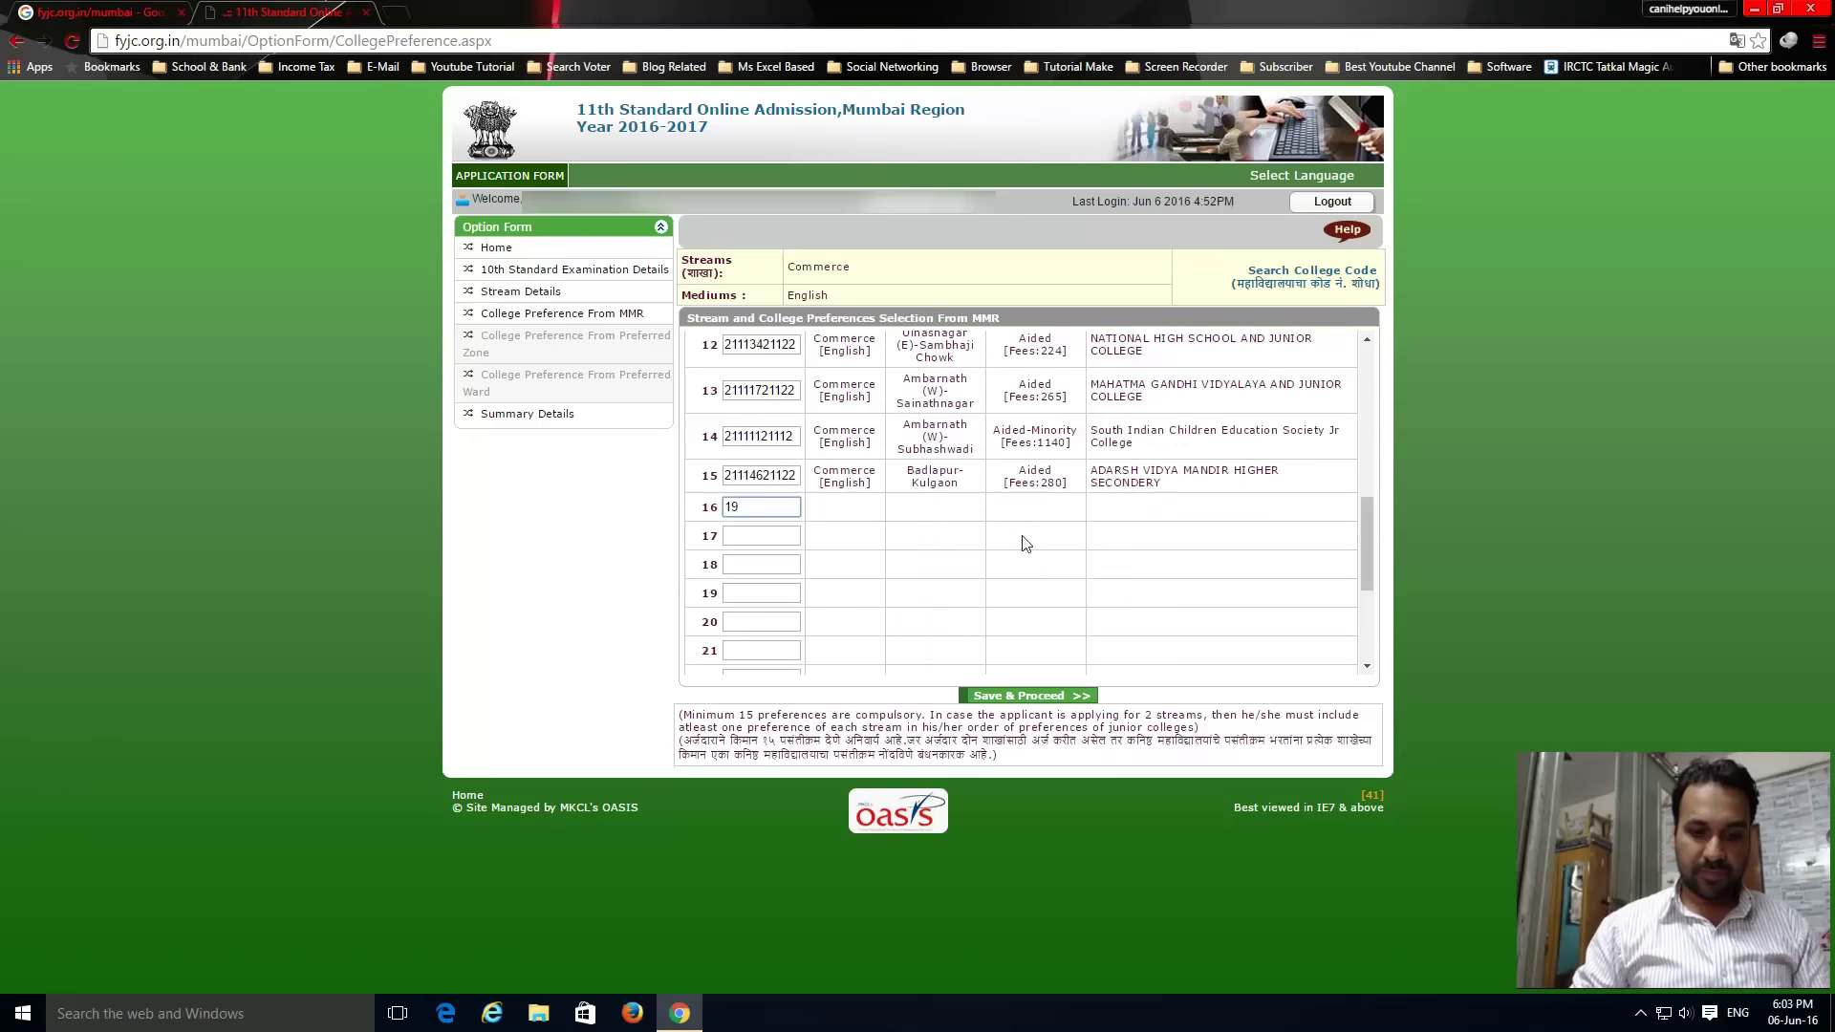
pyautogui.write('11542')
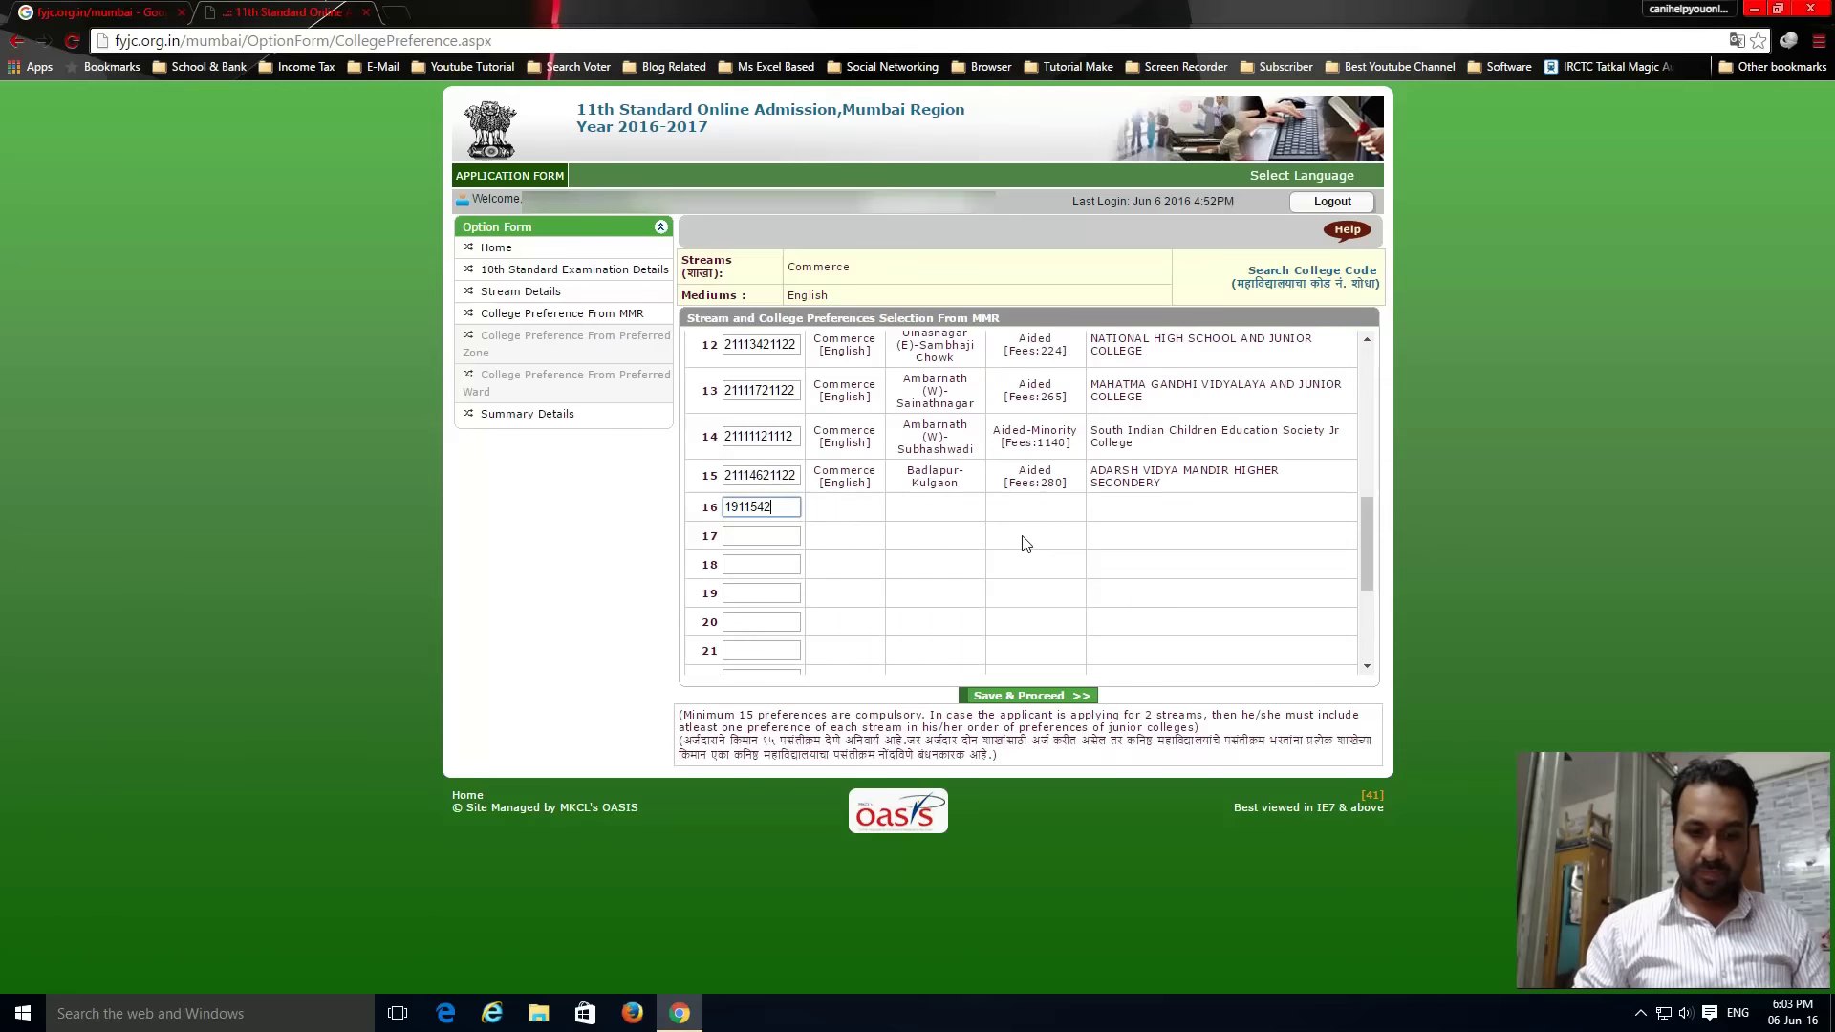
pyautogui.write('1112')
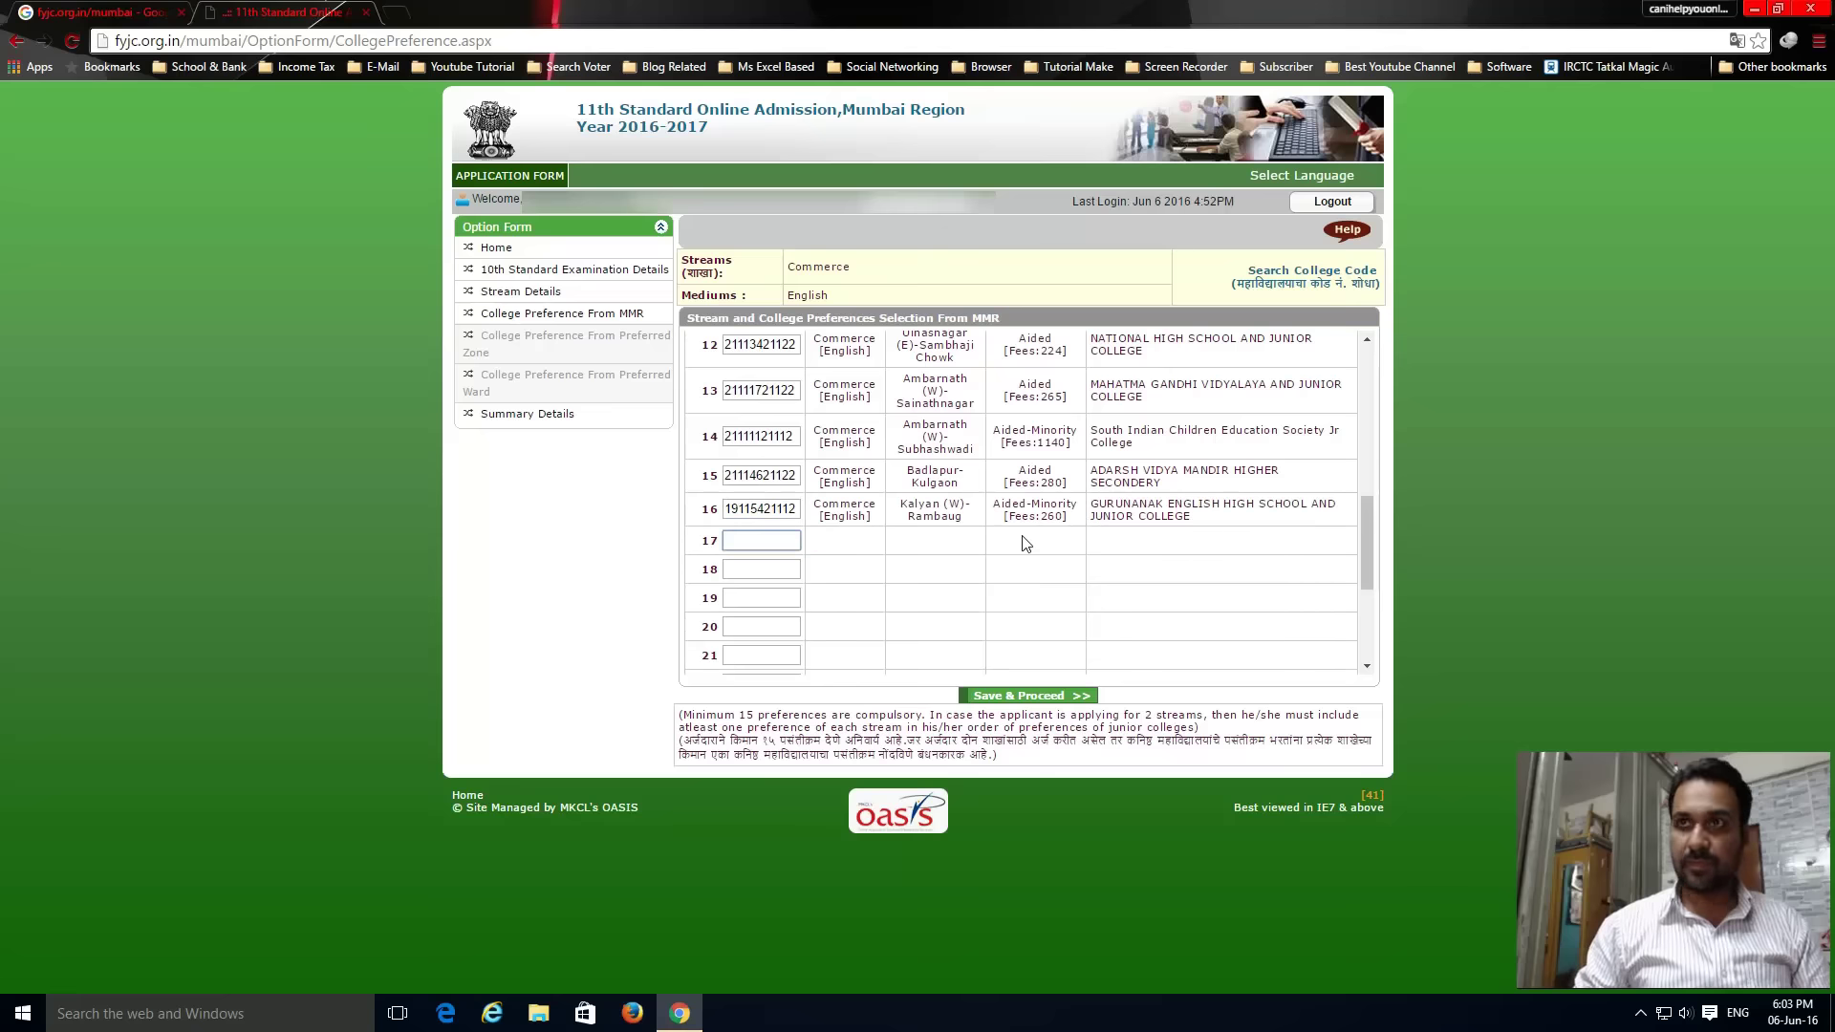
pyautogui.write('19')
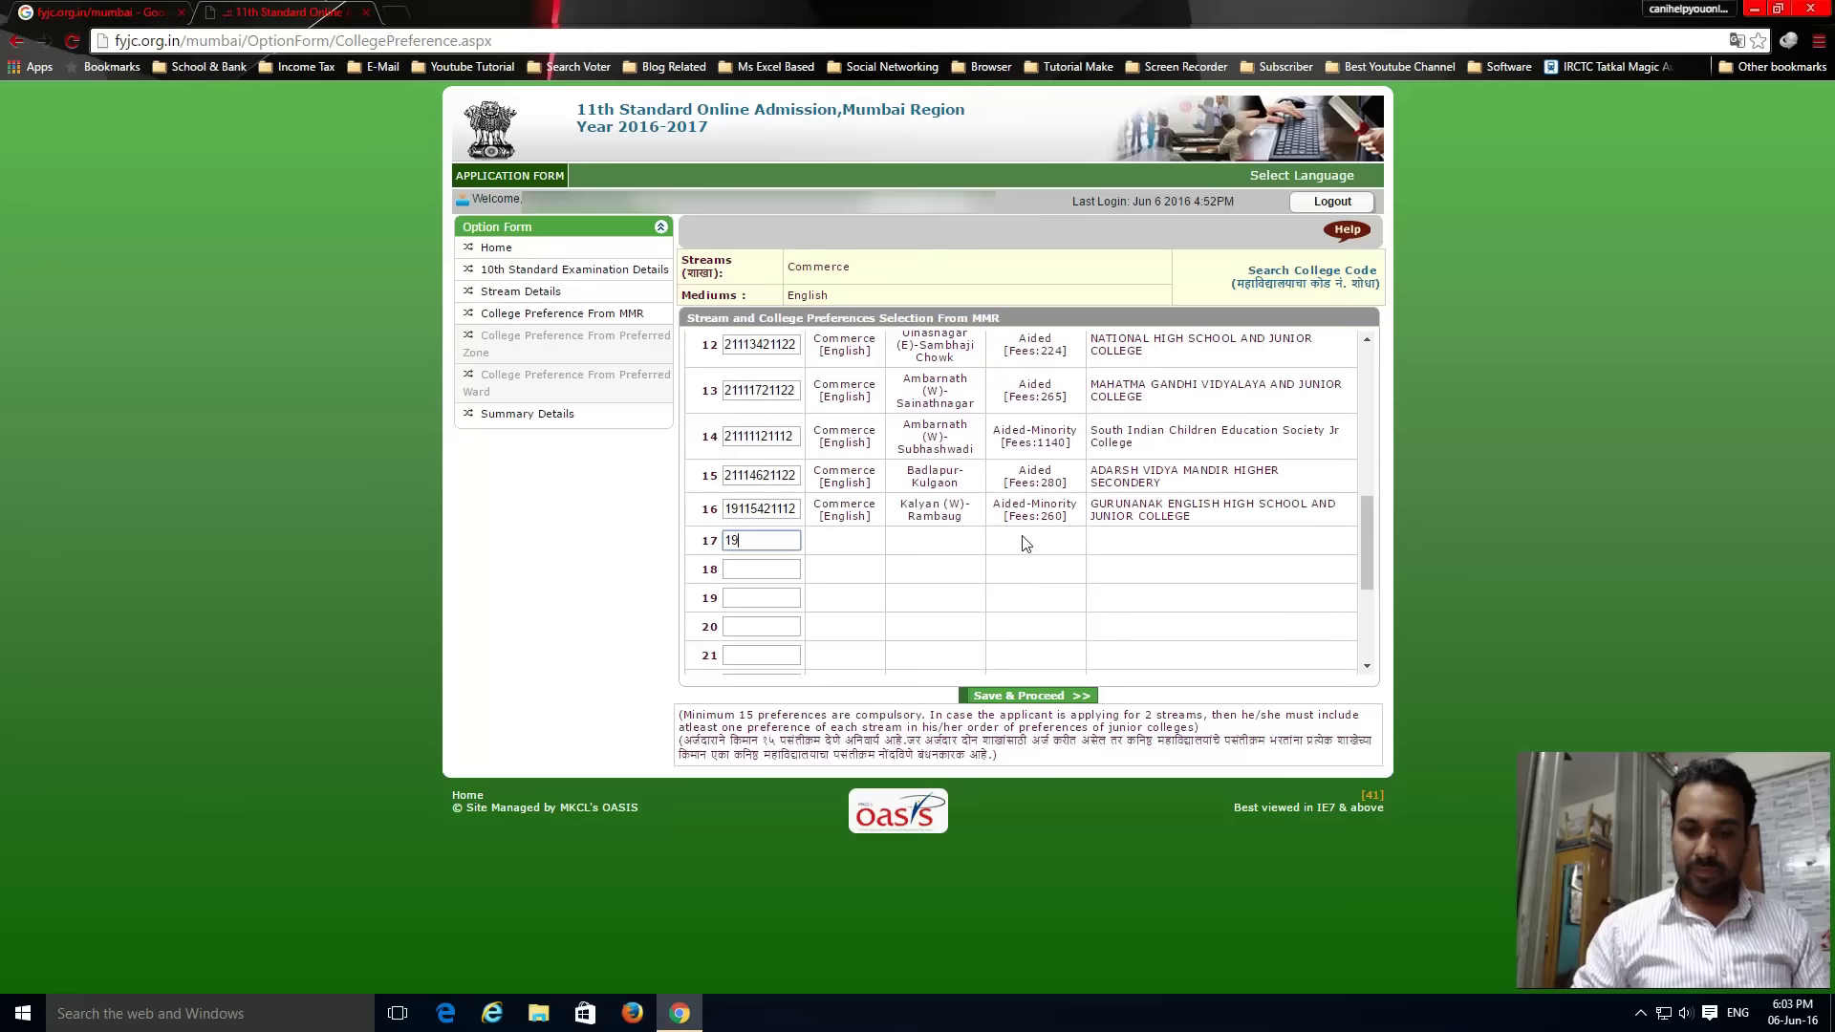
pyautogui.write('11592')
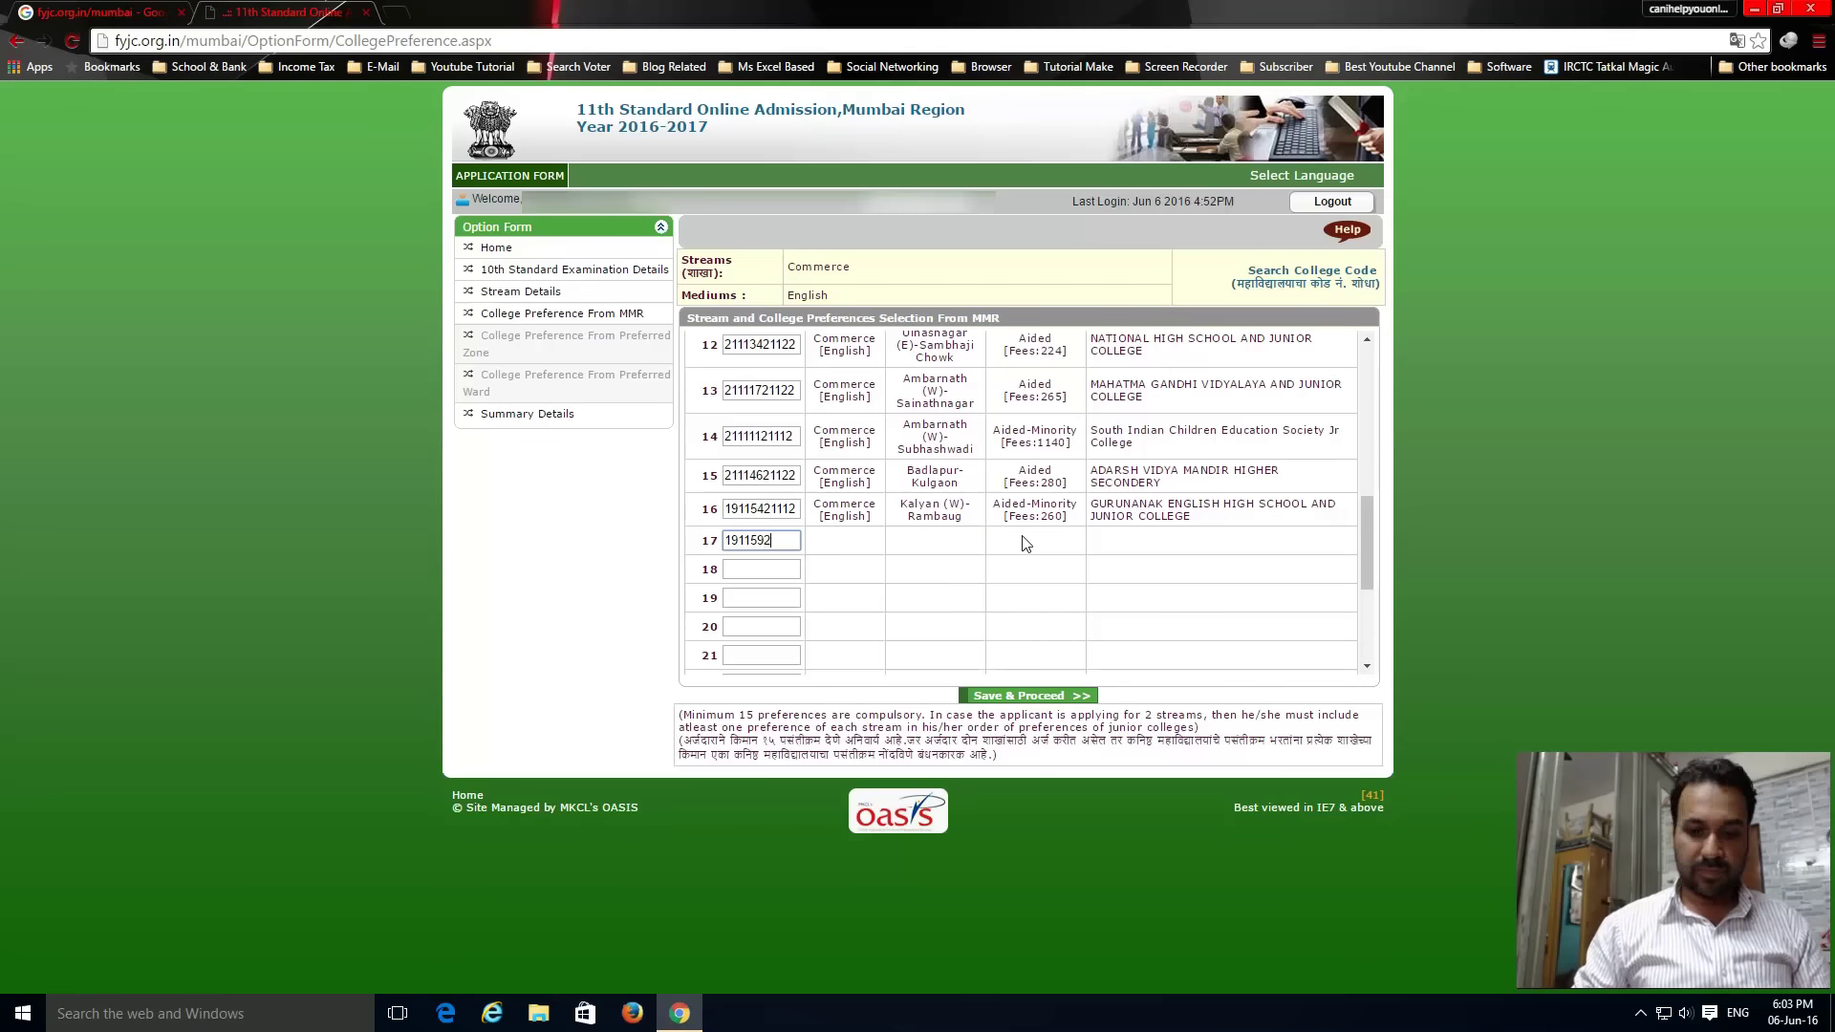
pyautogui.write('1112')
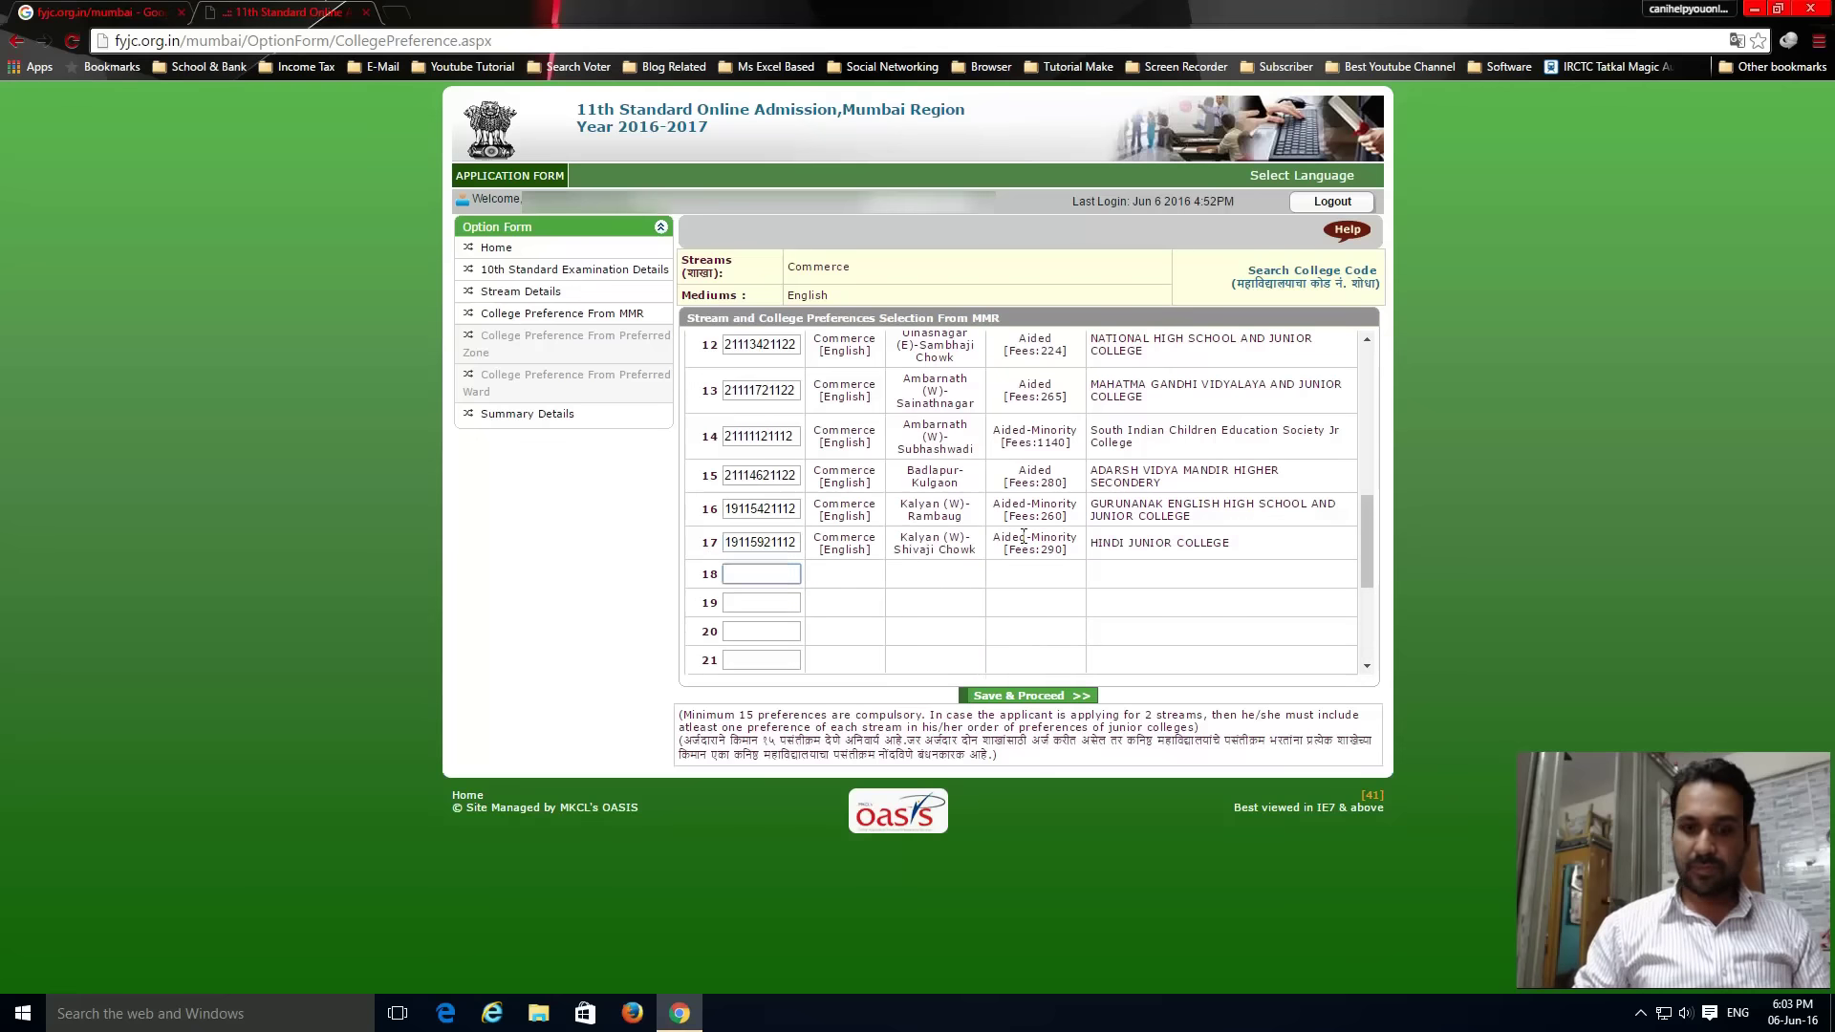
pyautogui.write('1')
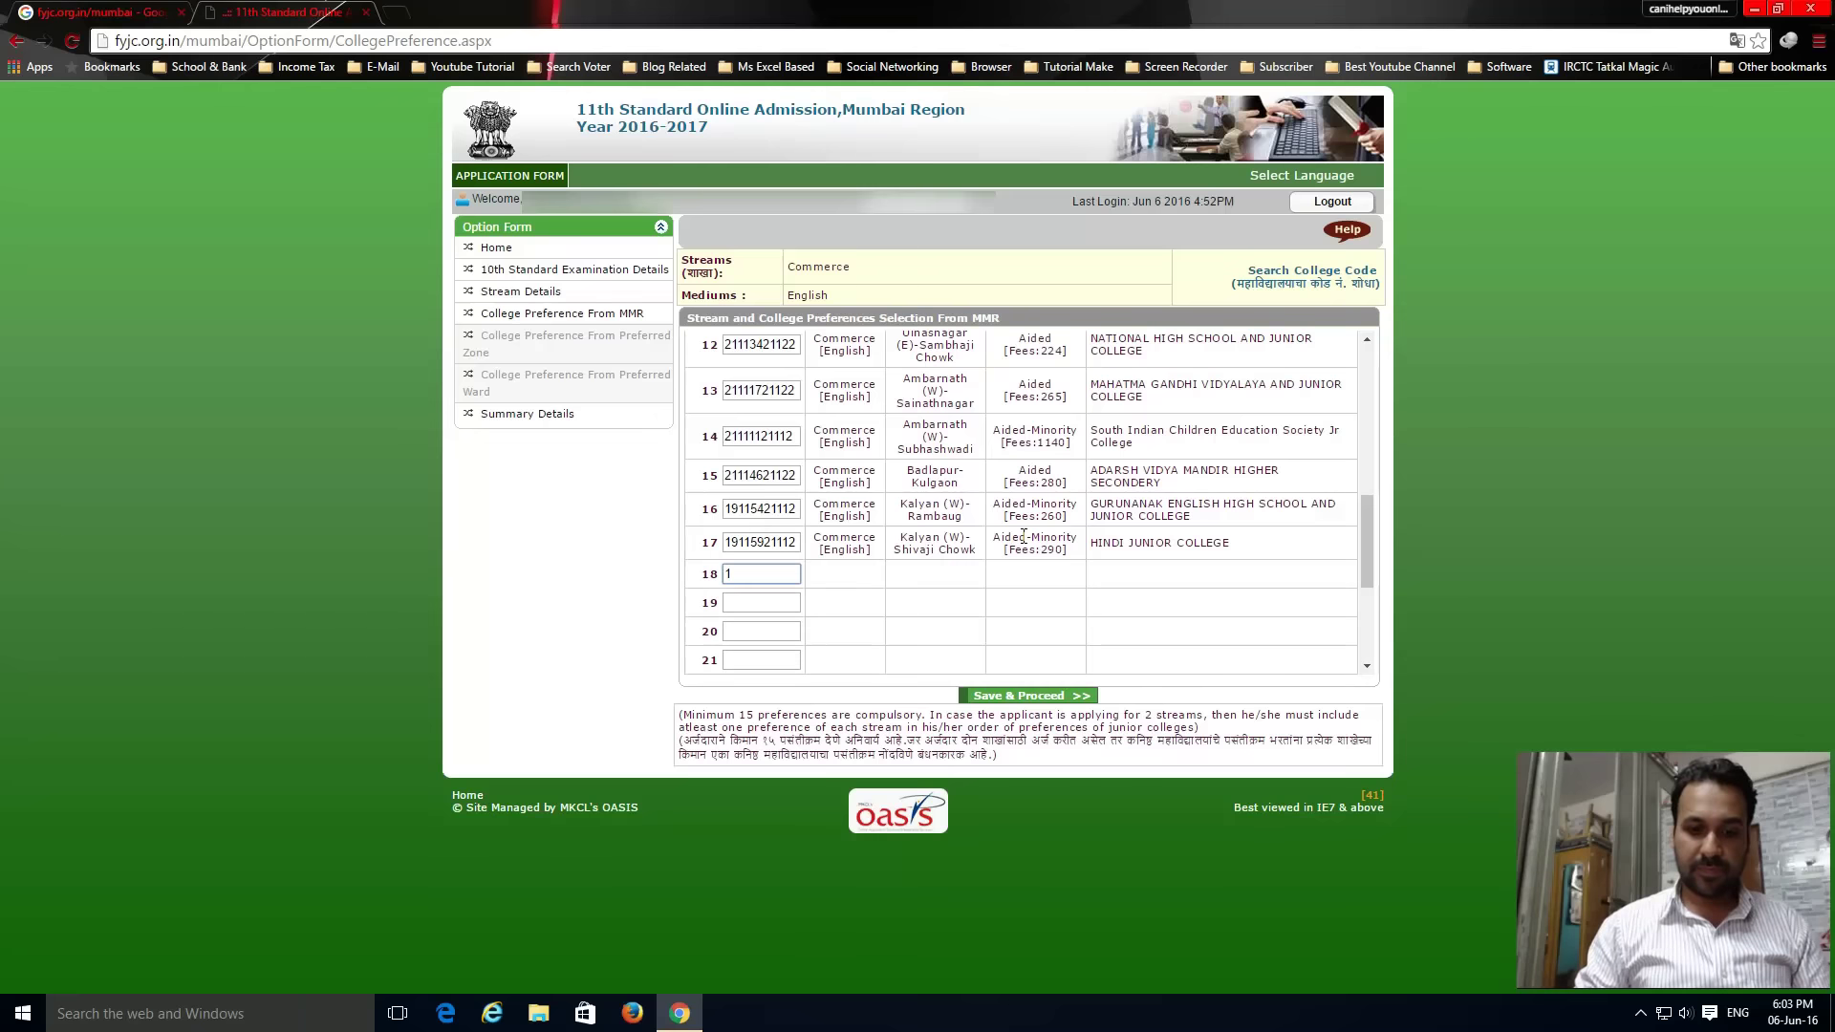
pyautogui.write('91121')
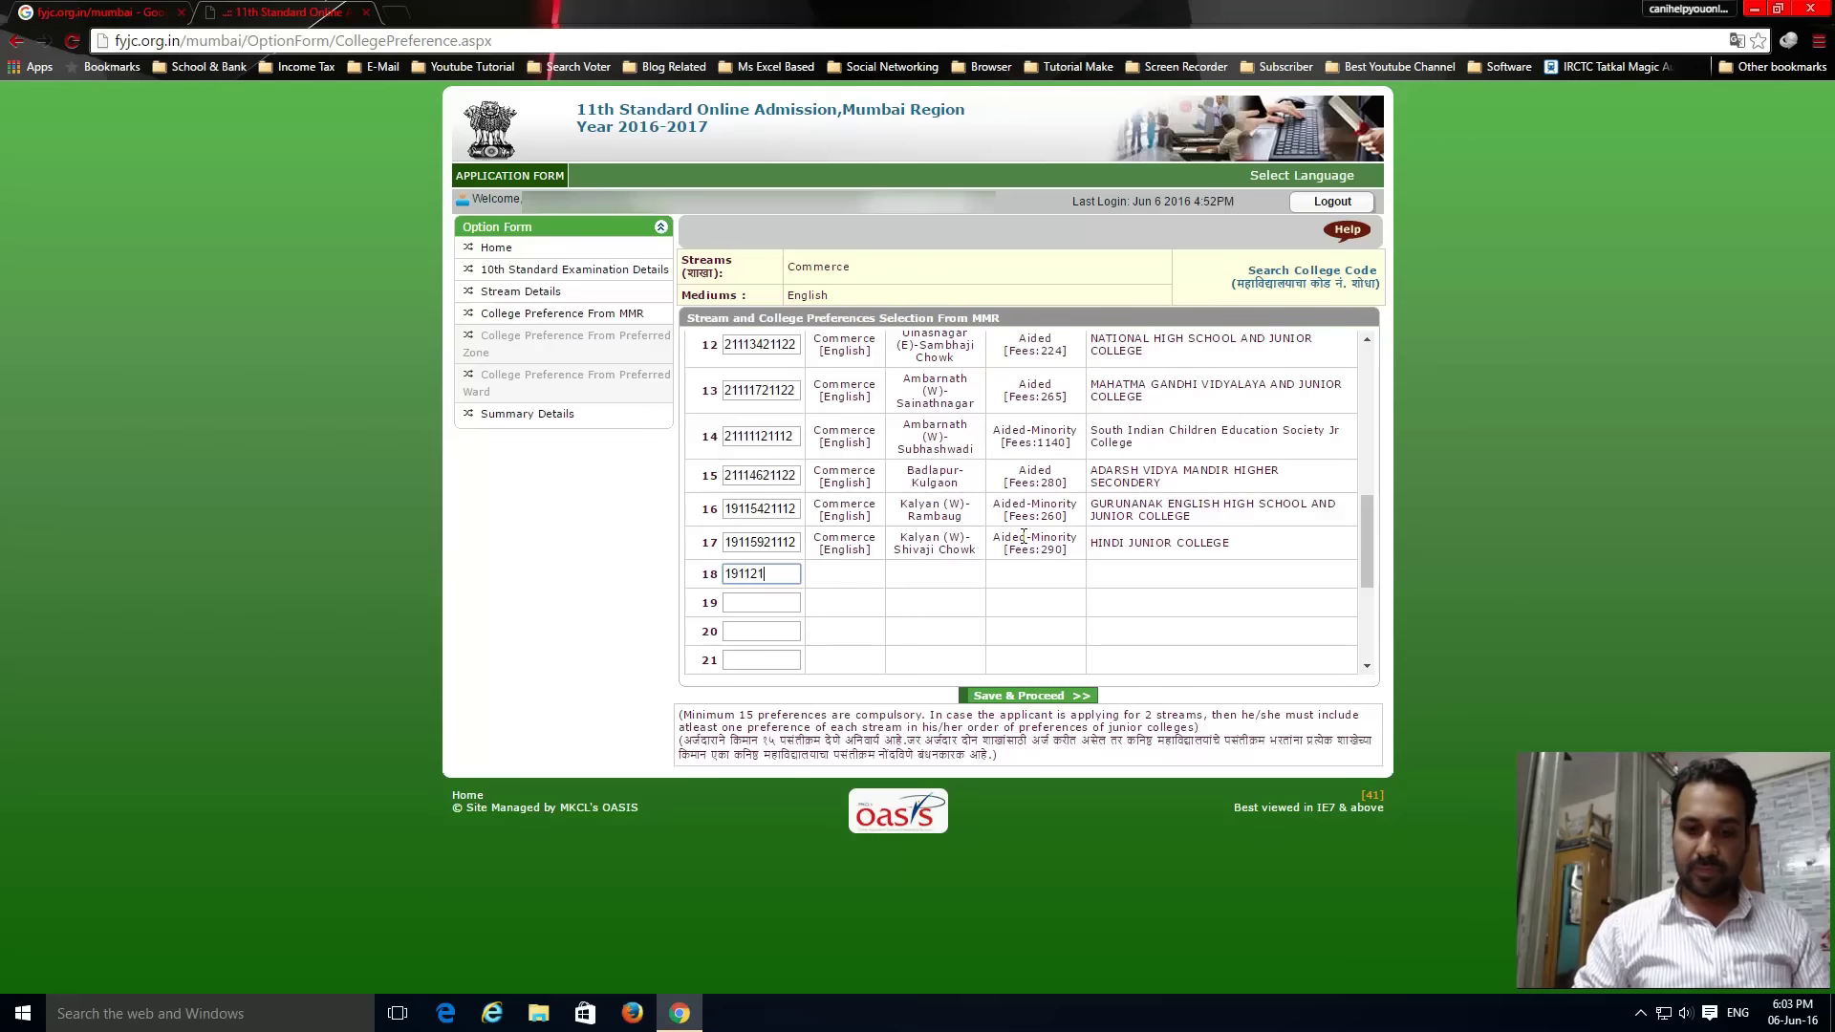
pyautogui.write('21122')
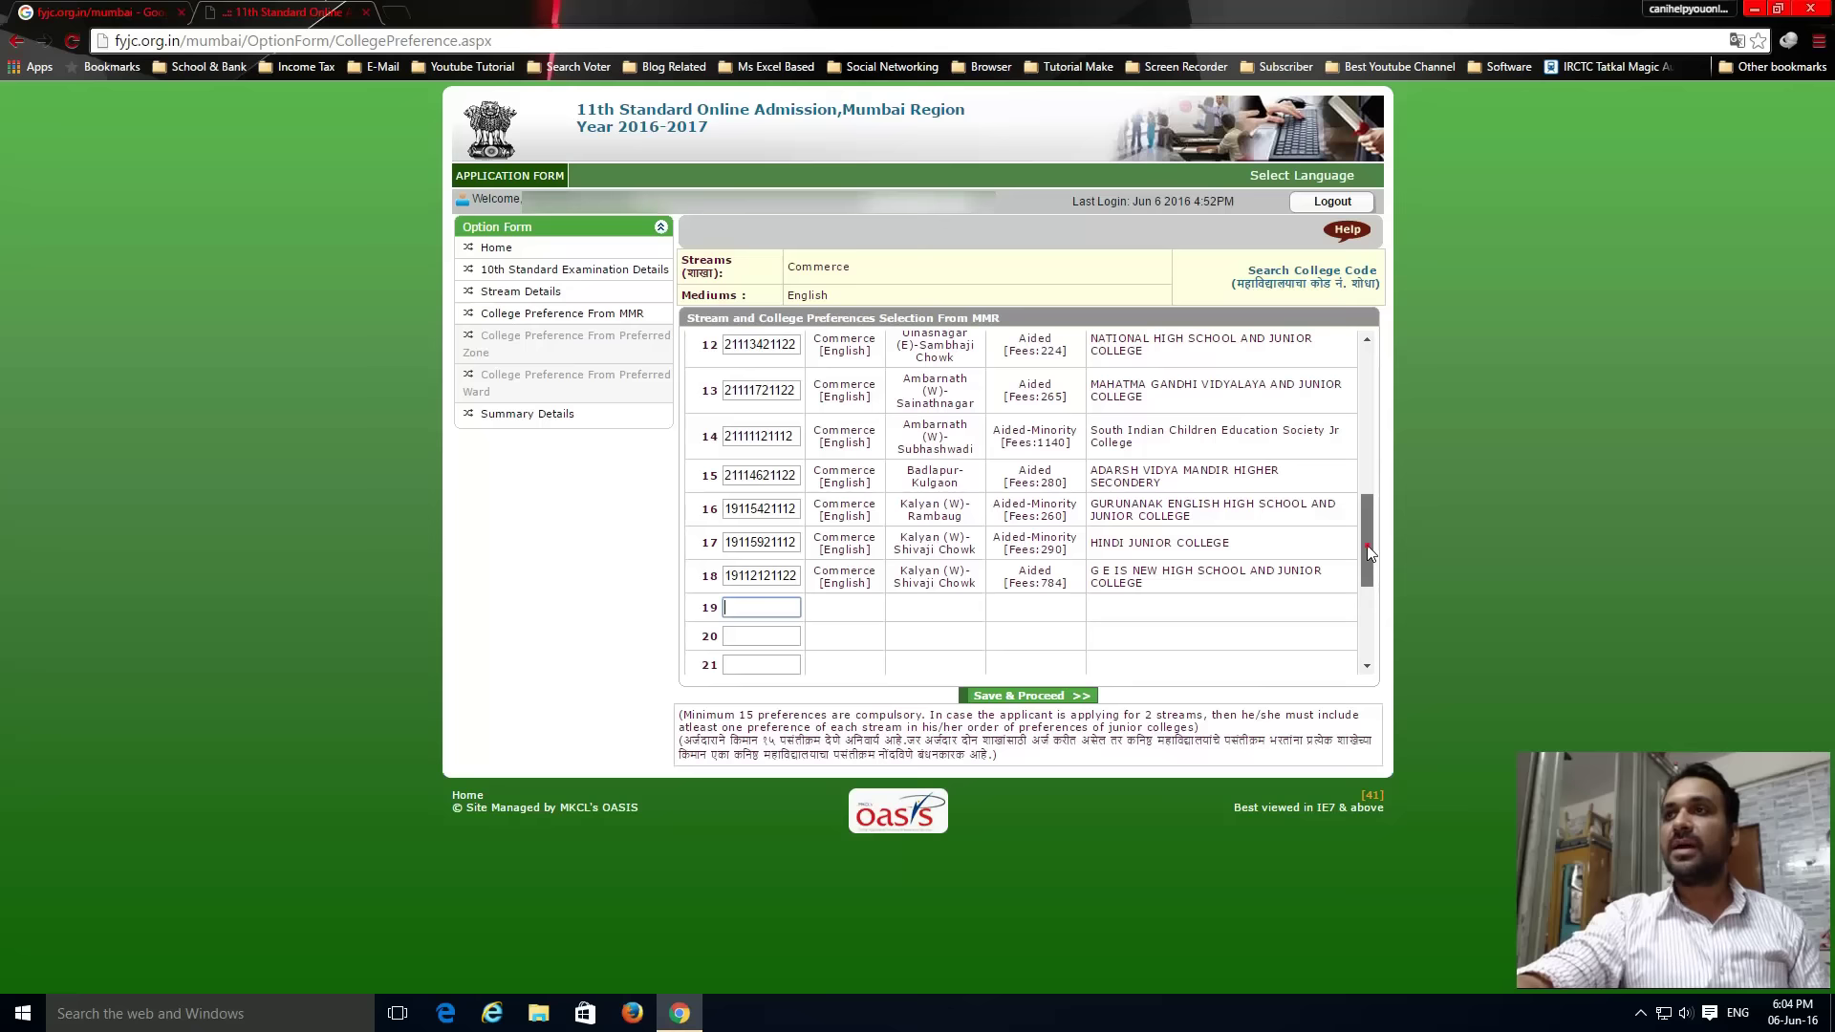
pyautogui.click(1018, 696)
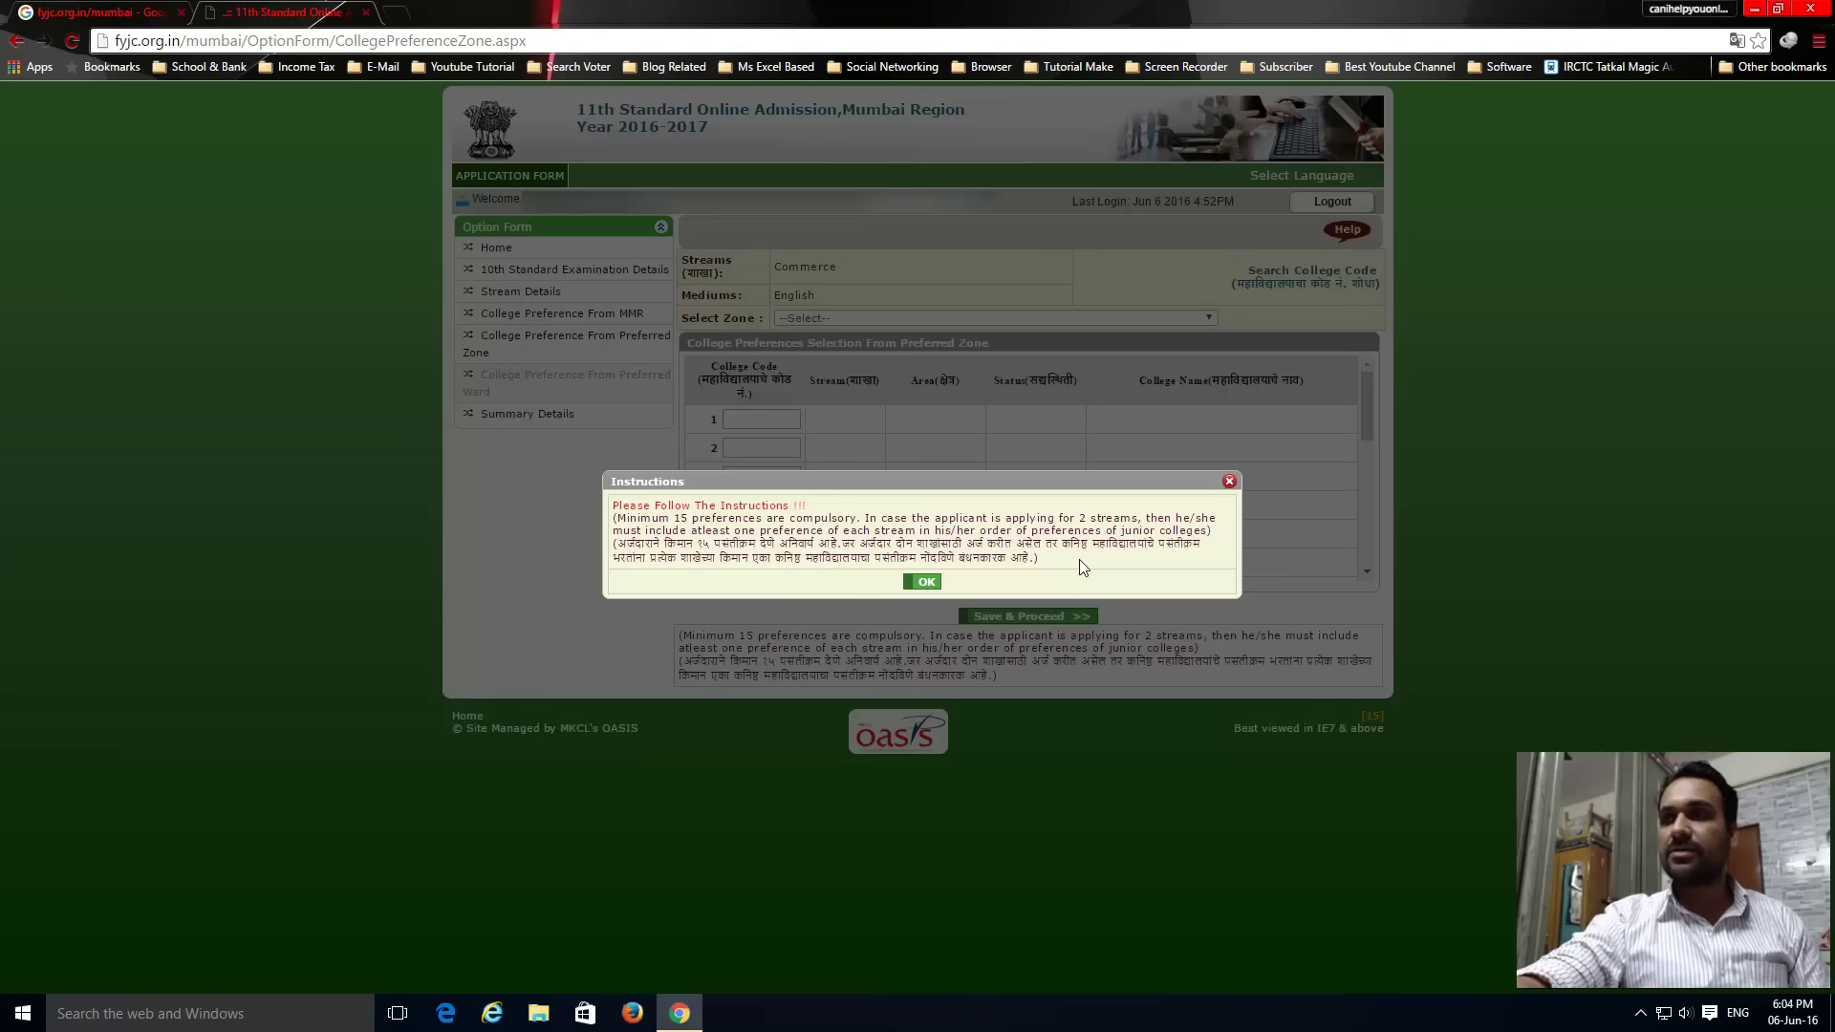
# Acknowledge the instructions and choose Kalyan Dombivali Mahanagar Palika Area as the preferred zone.
pyautogui.click(925, 581)
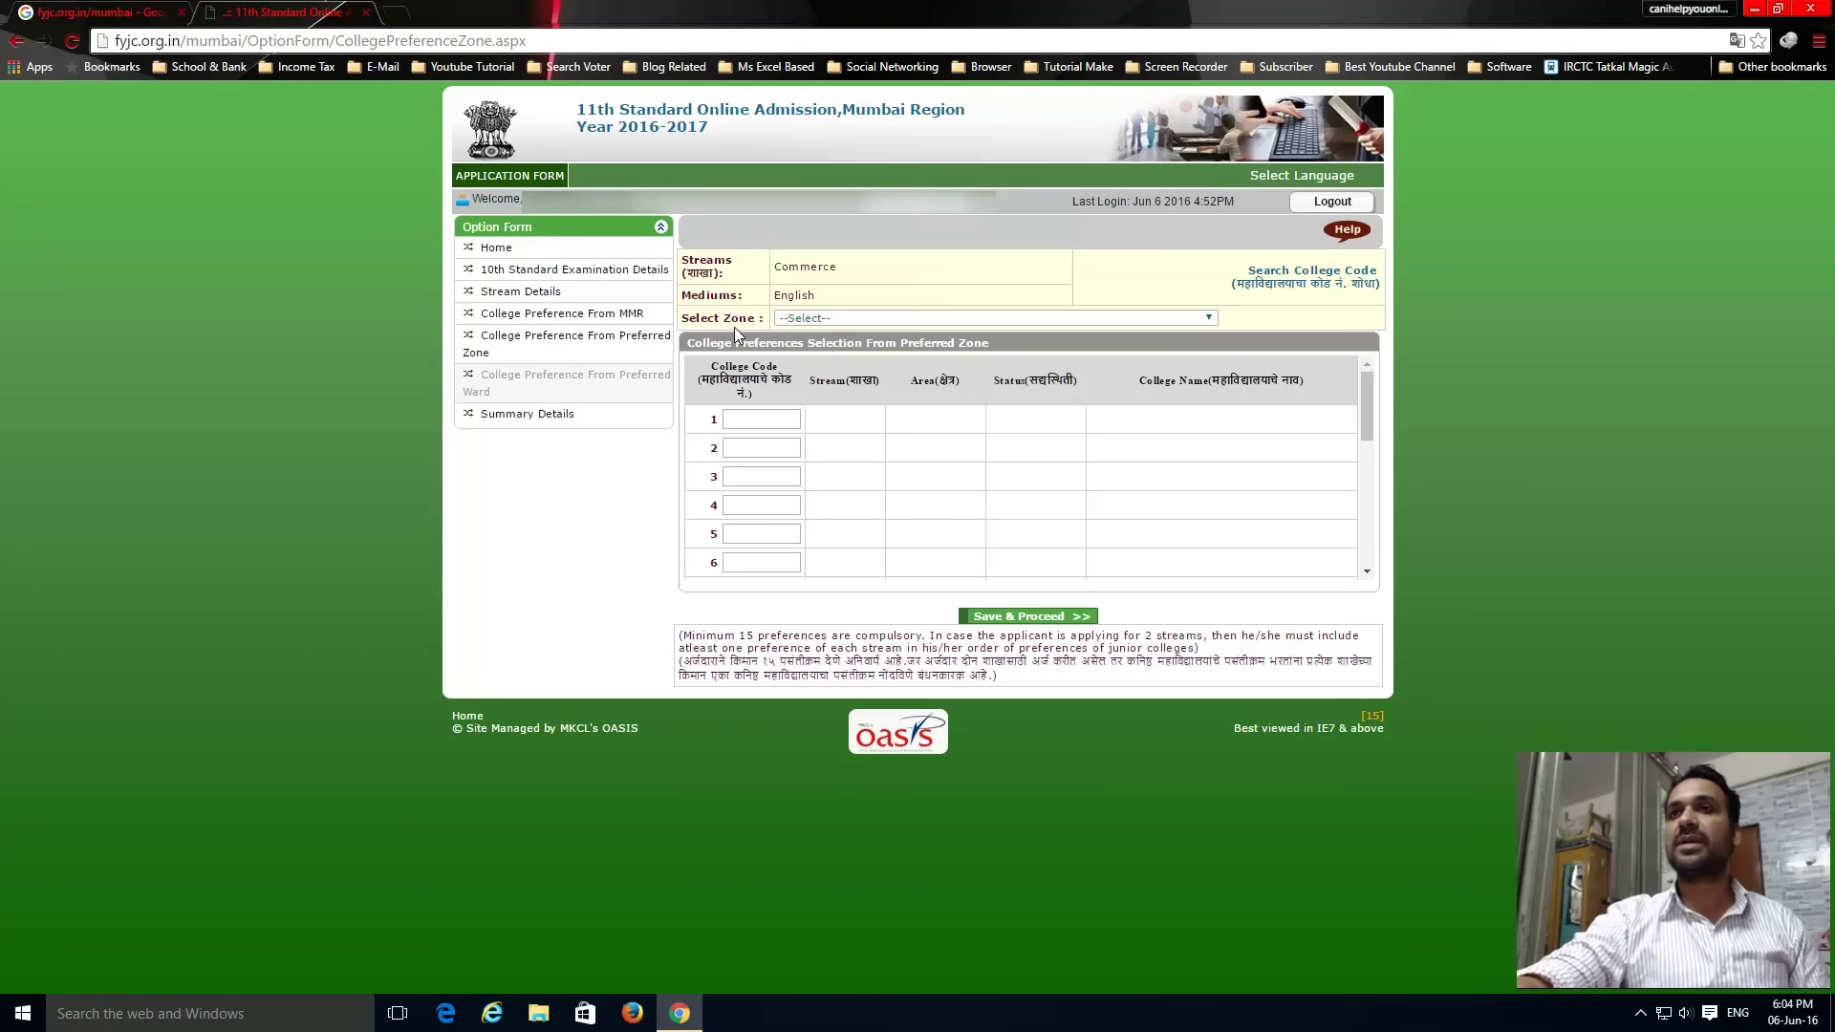
pyautogui.click(1210, 319)
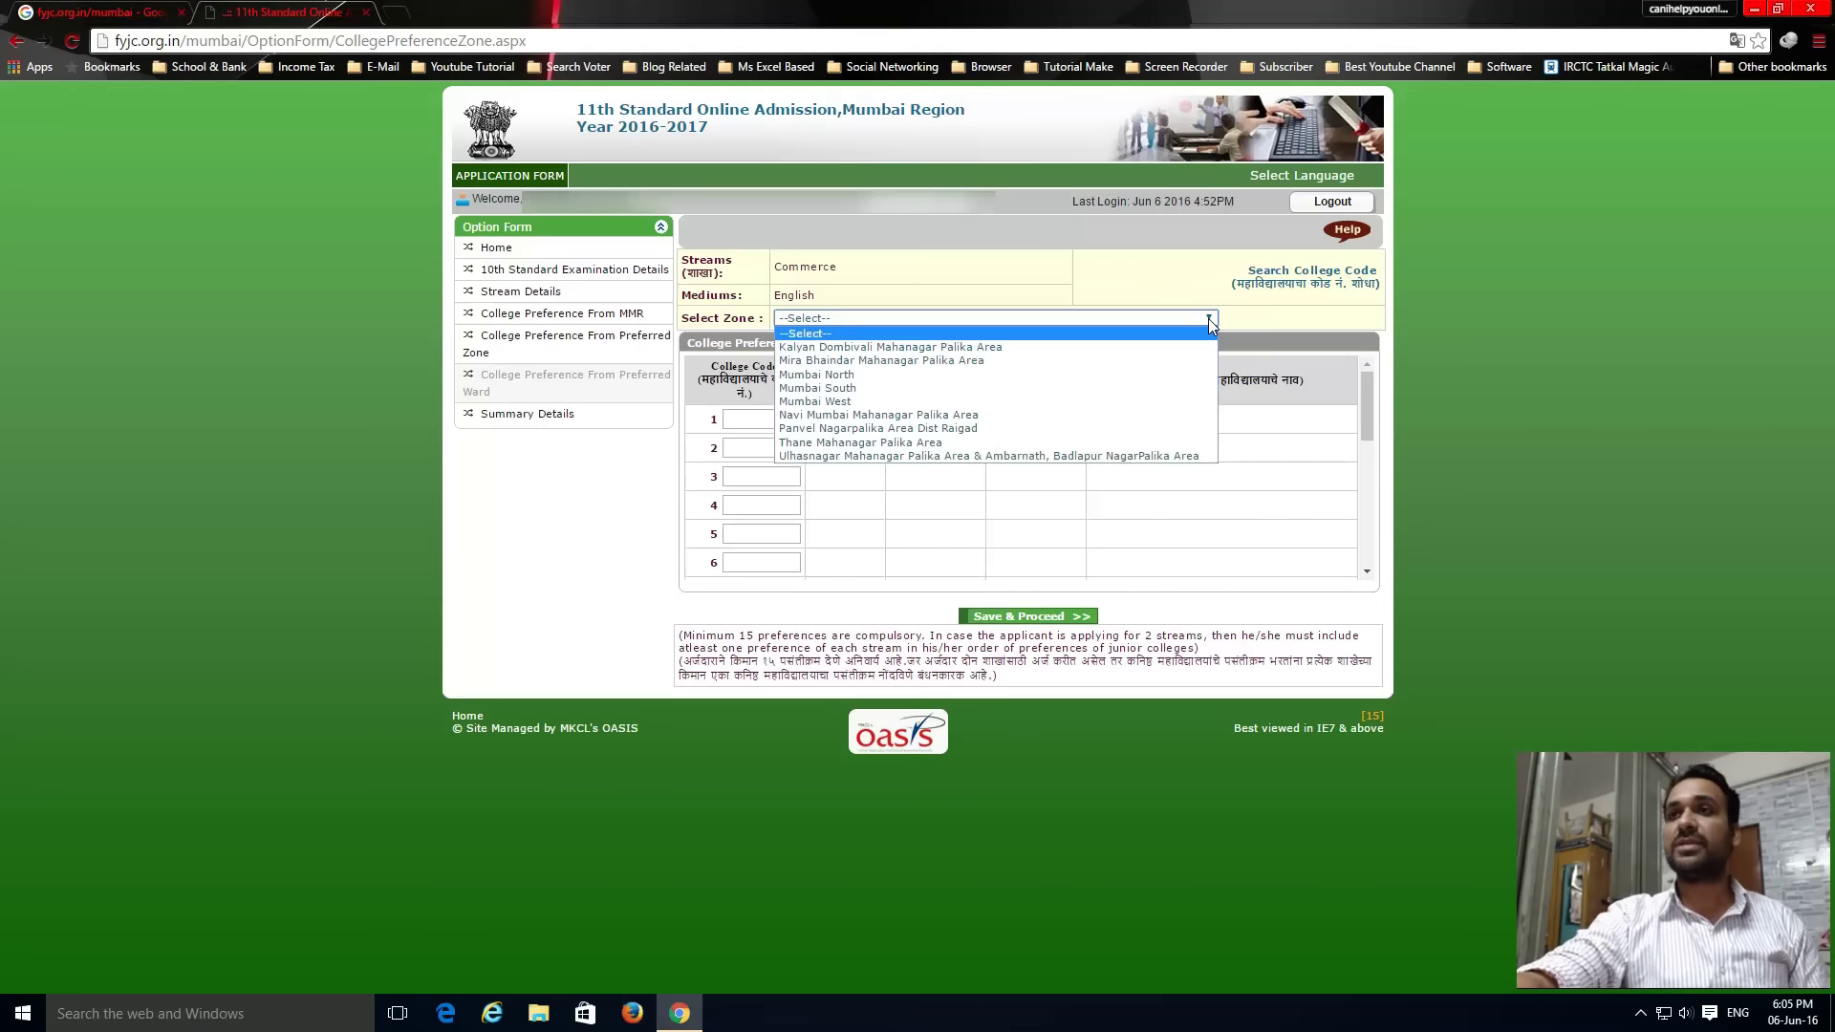
pyautogui.click(840, 349)
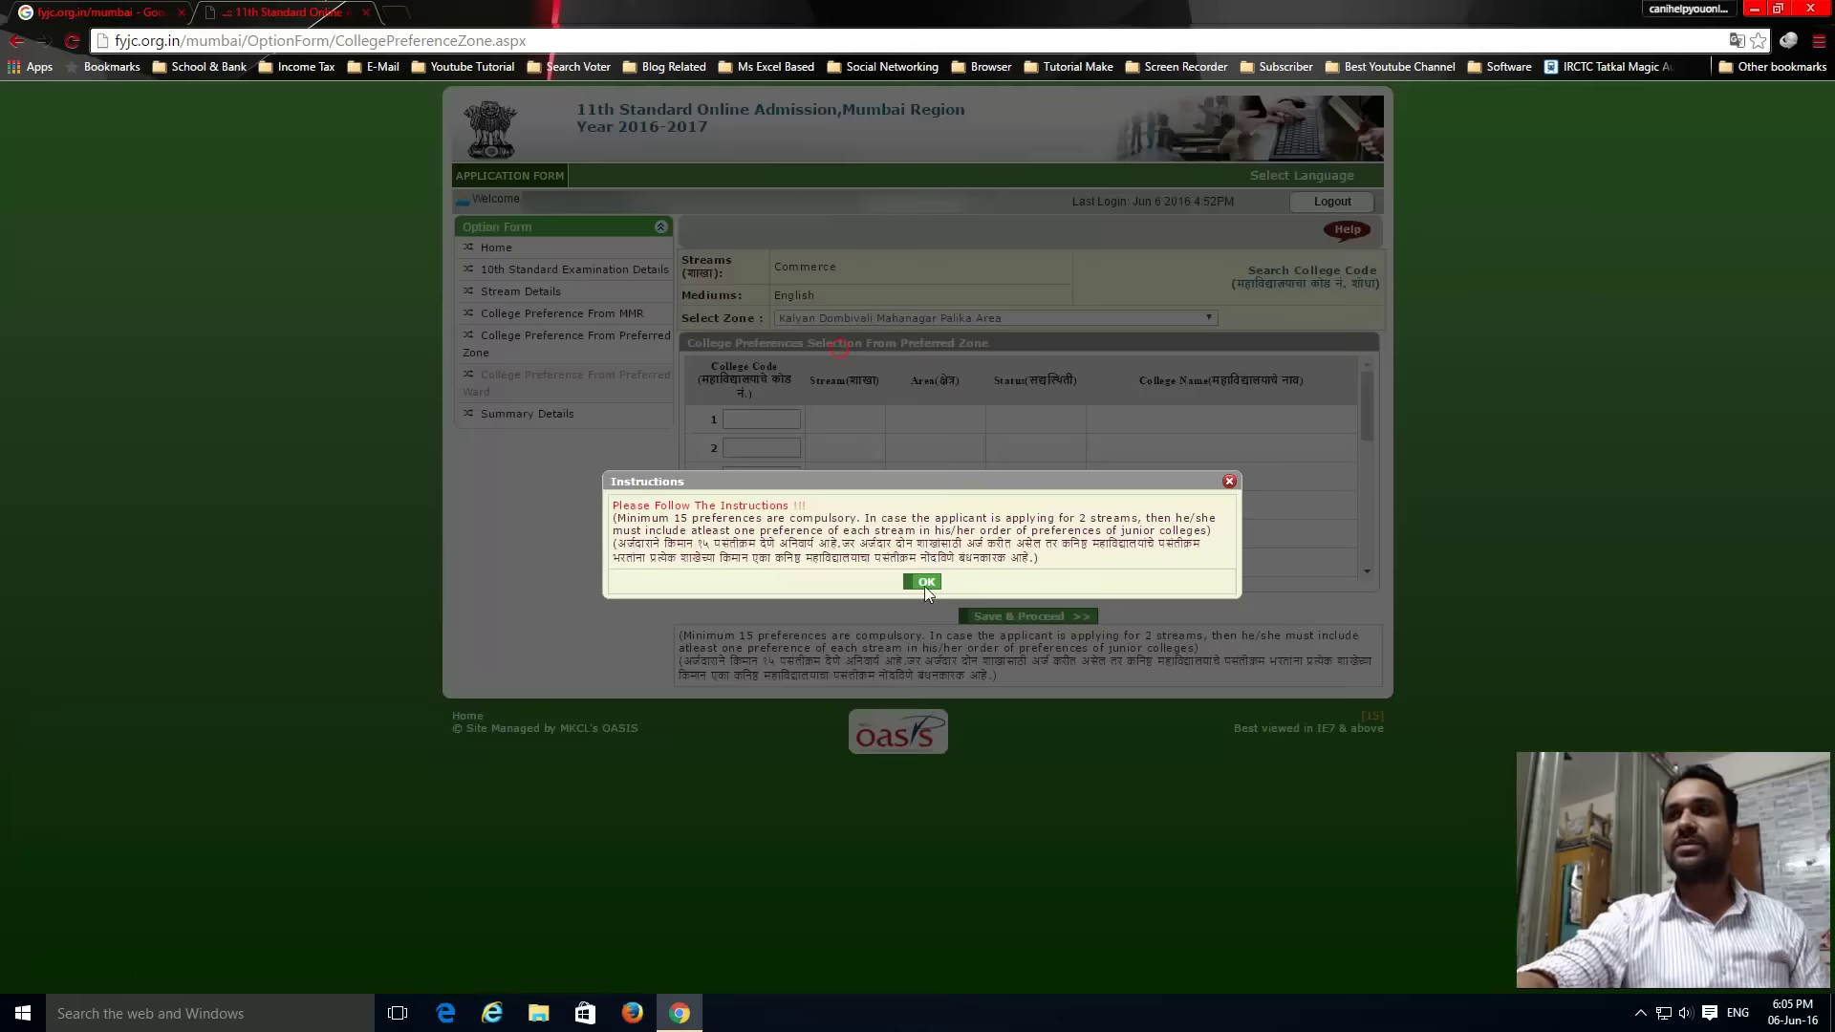
pyautogui.click(925, 585)
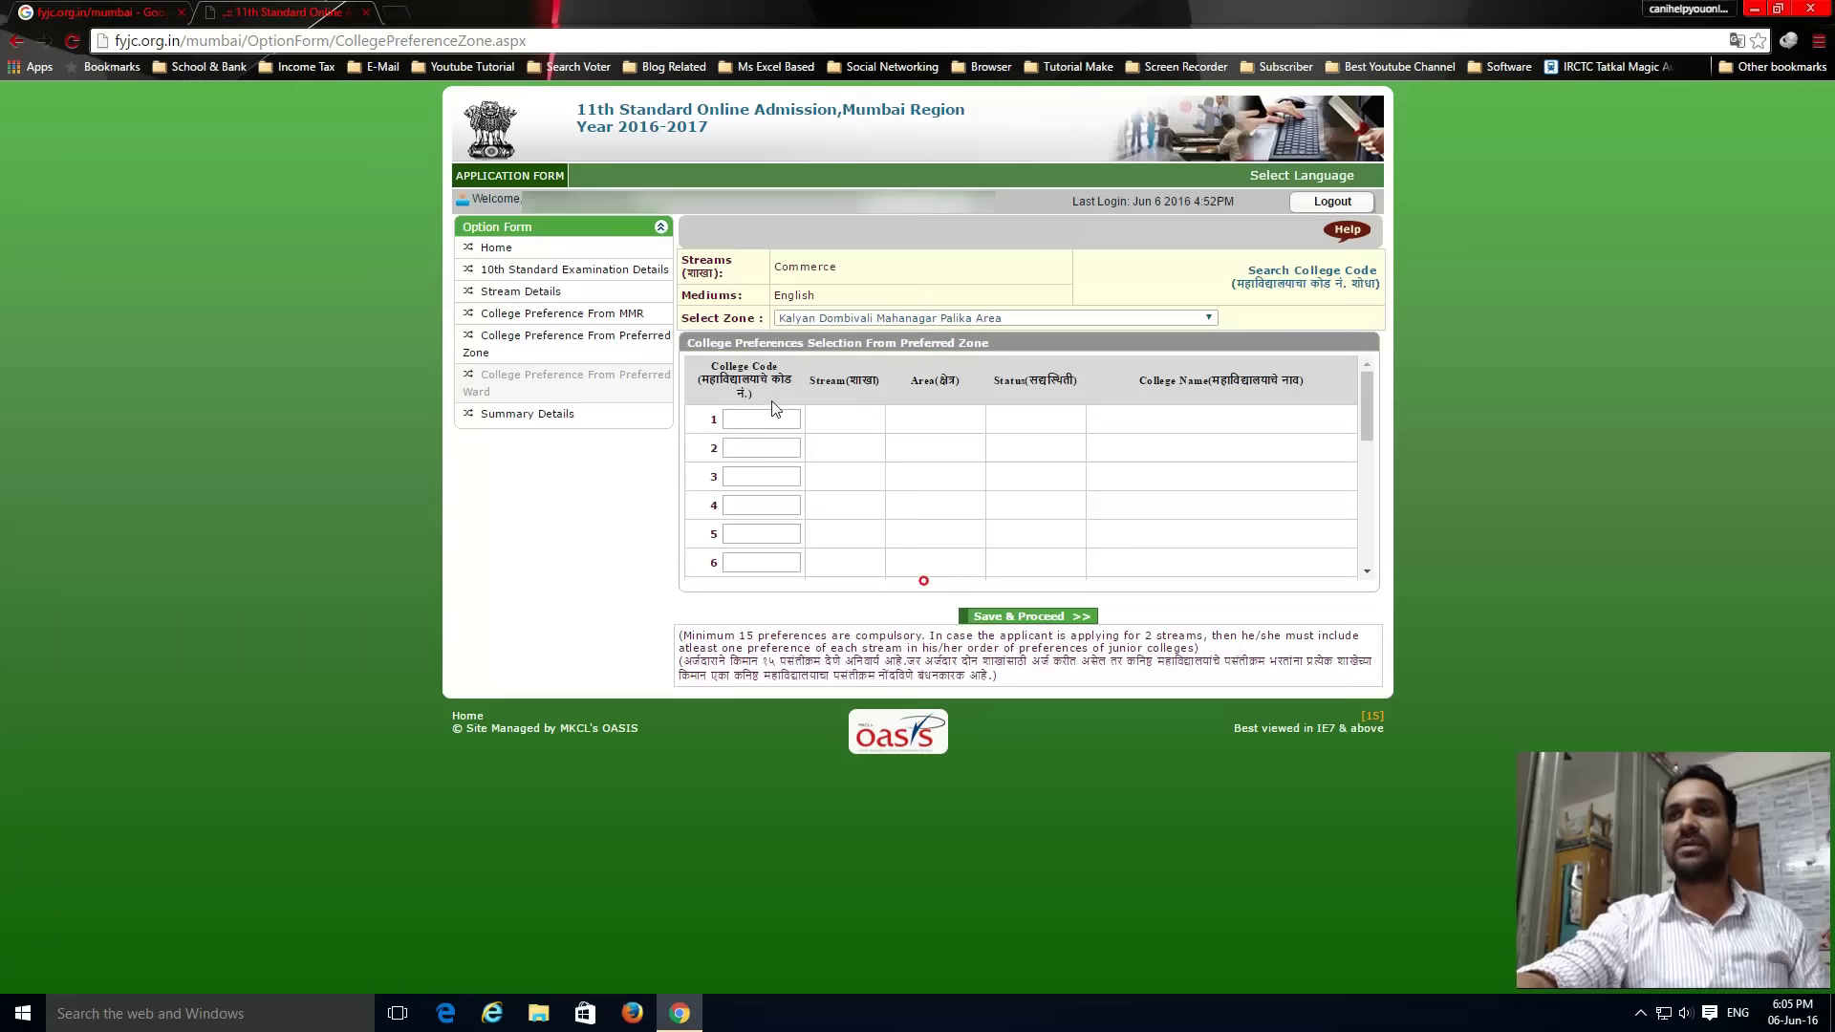
pyautogui.click(763, 417)
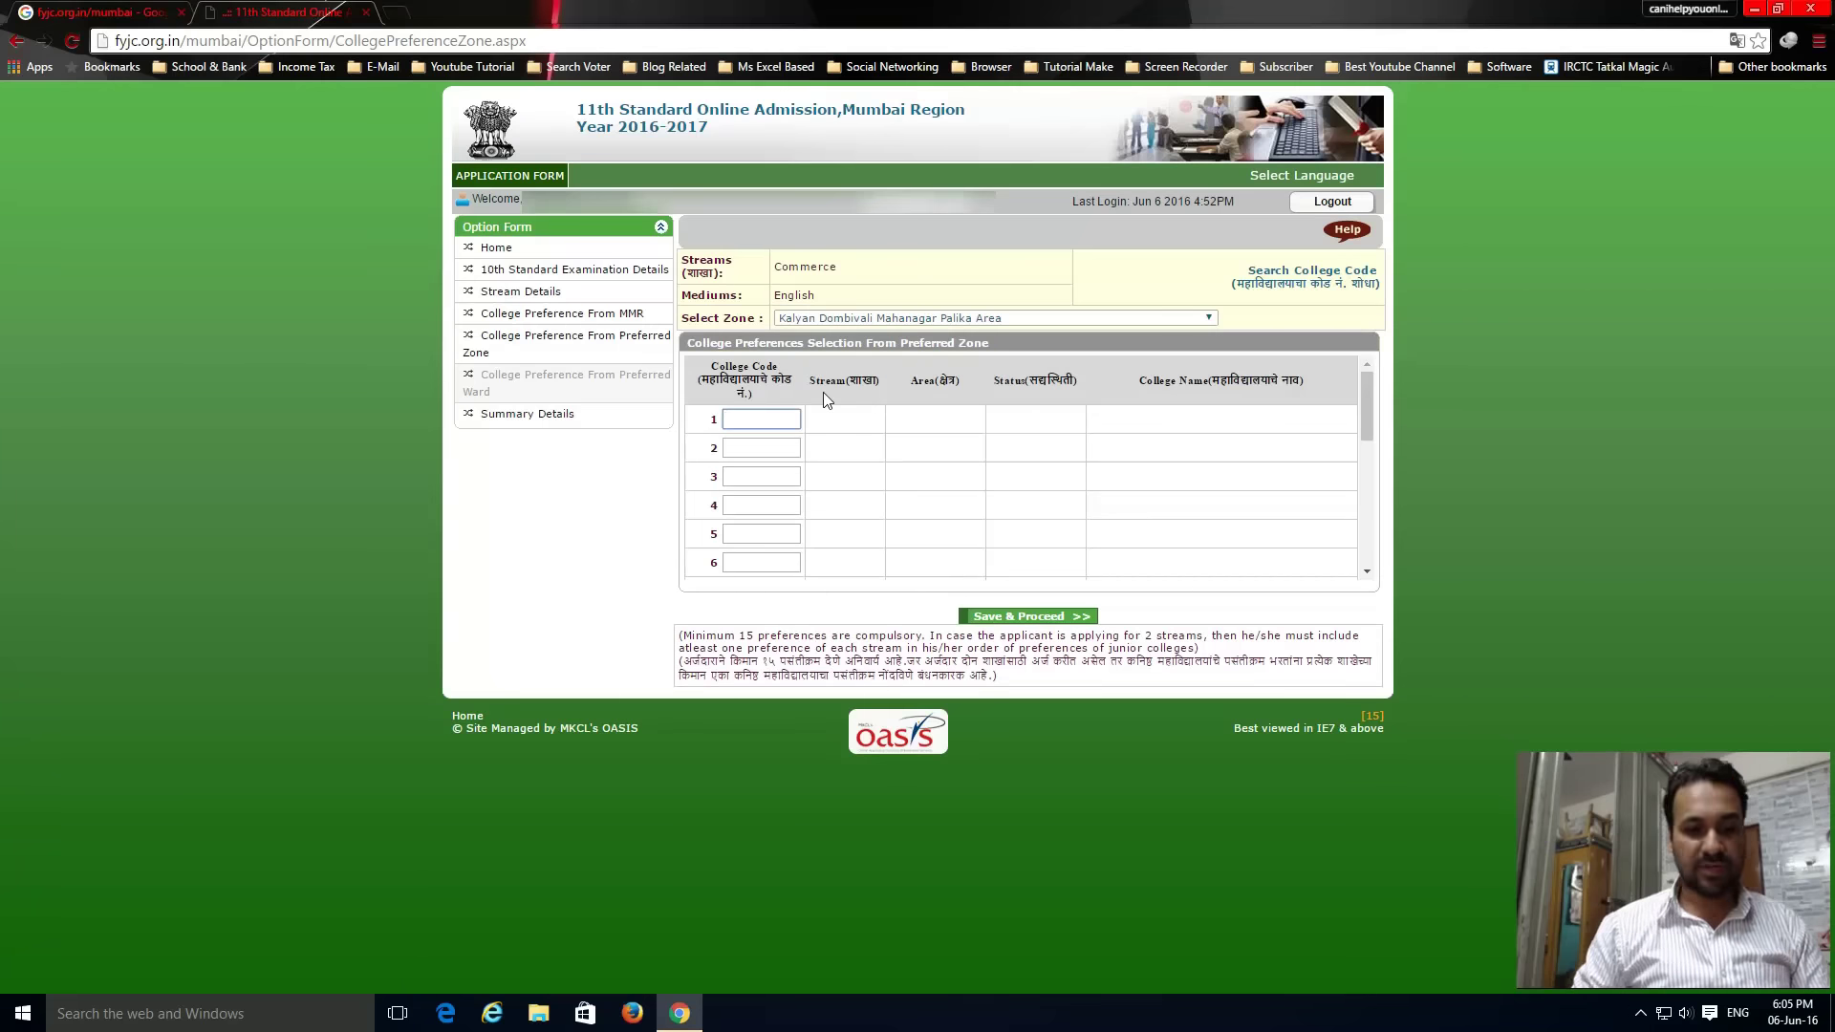
pyautogui.write('19')
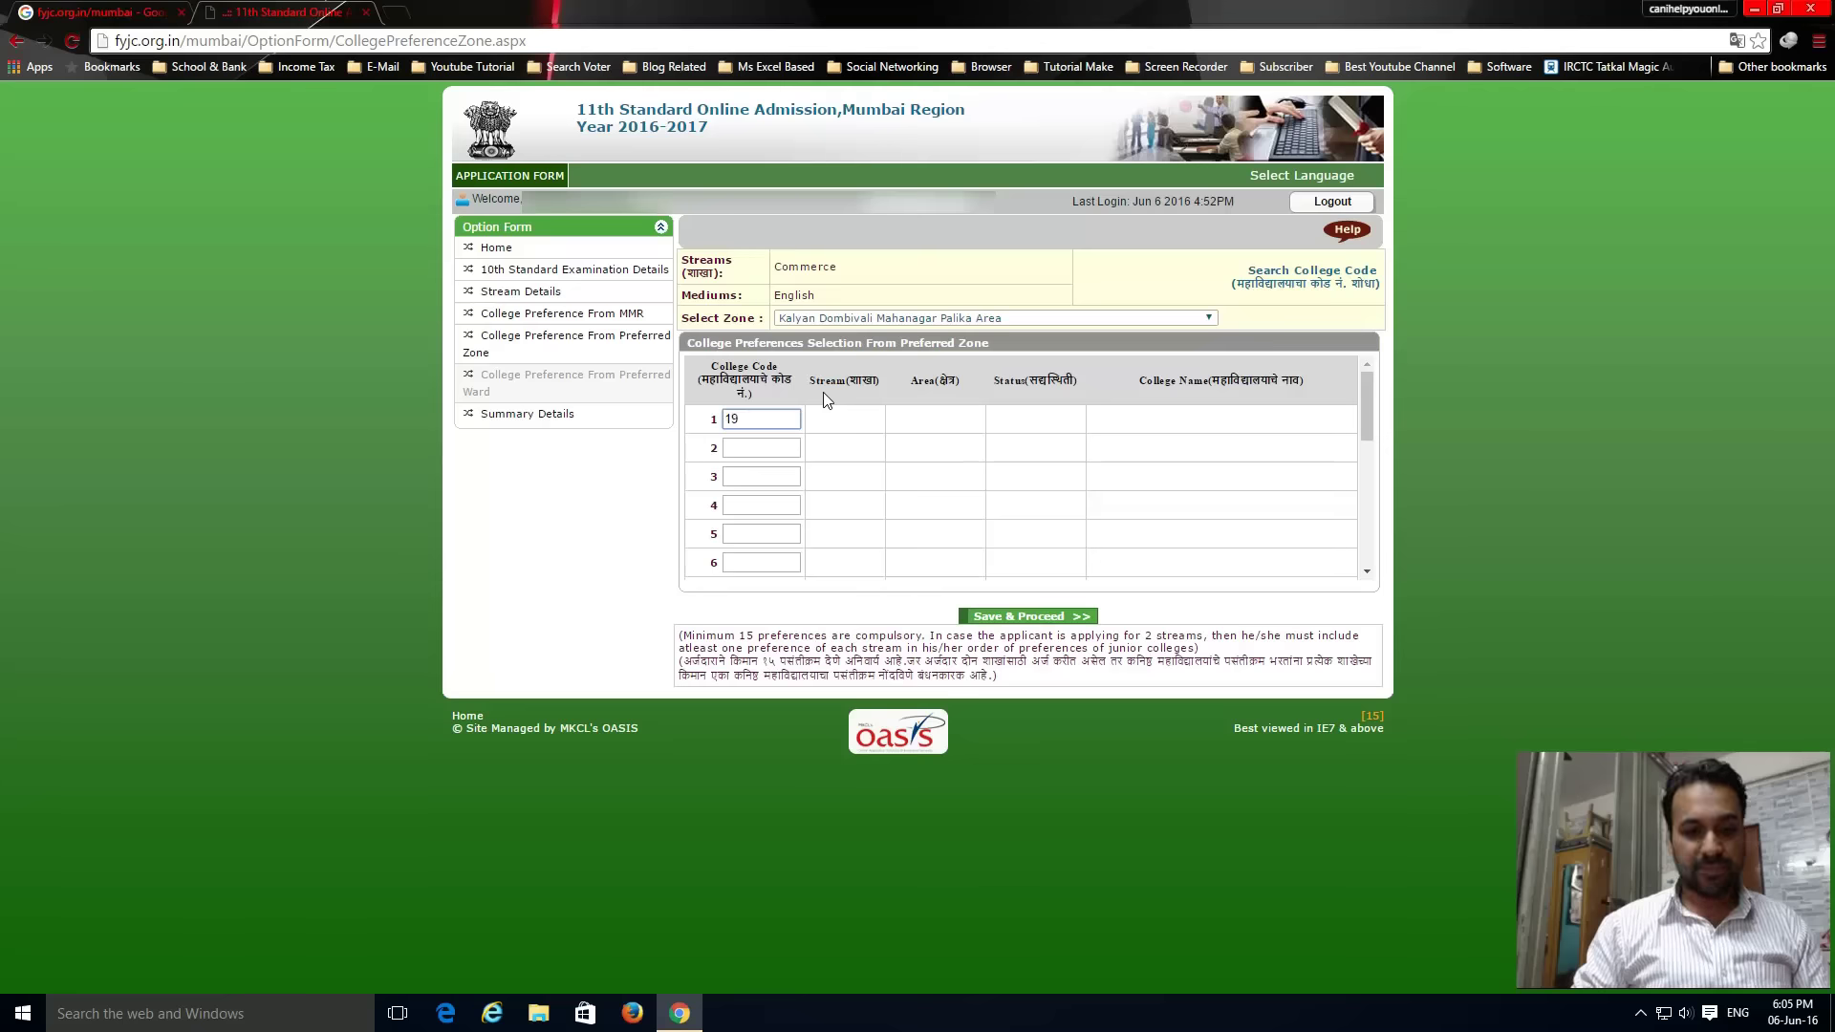
pyautogui.press('BackSpace')
pyautogui.press('BackSpace')
pyautogui.click(755, 423)
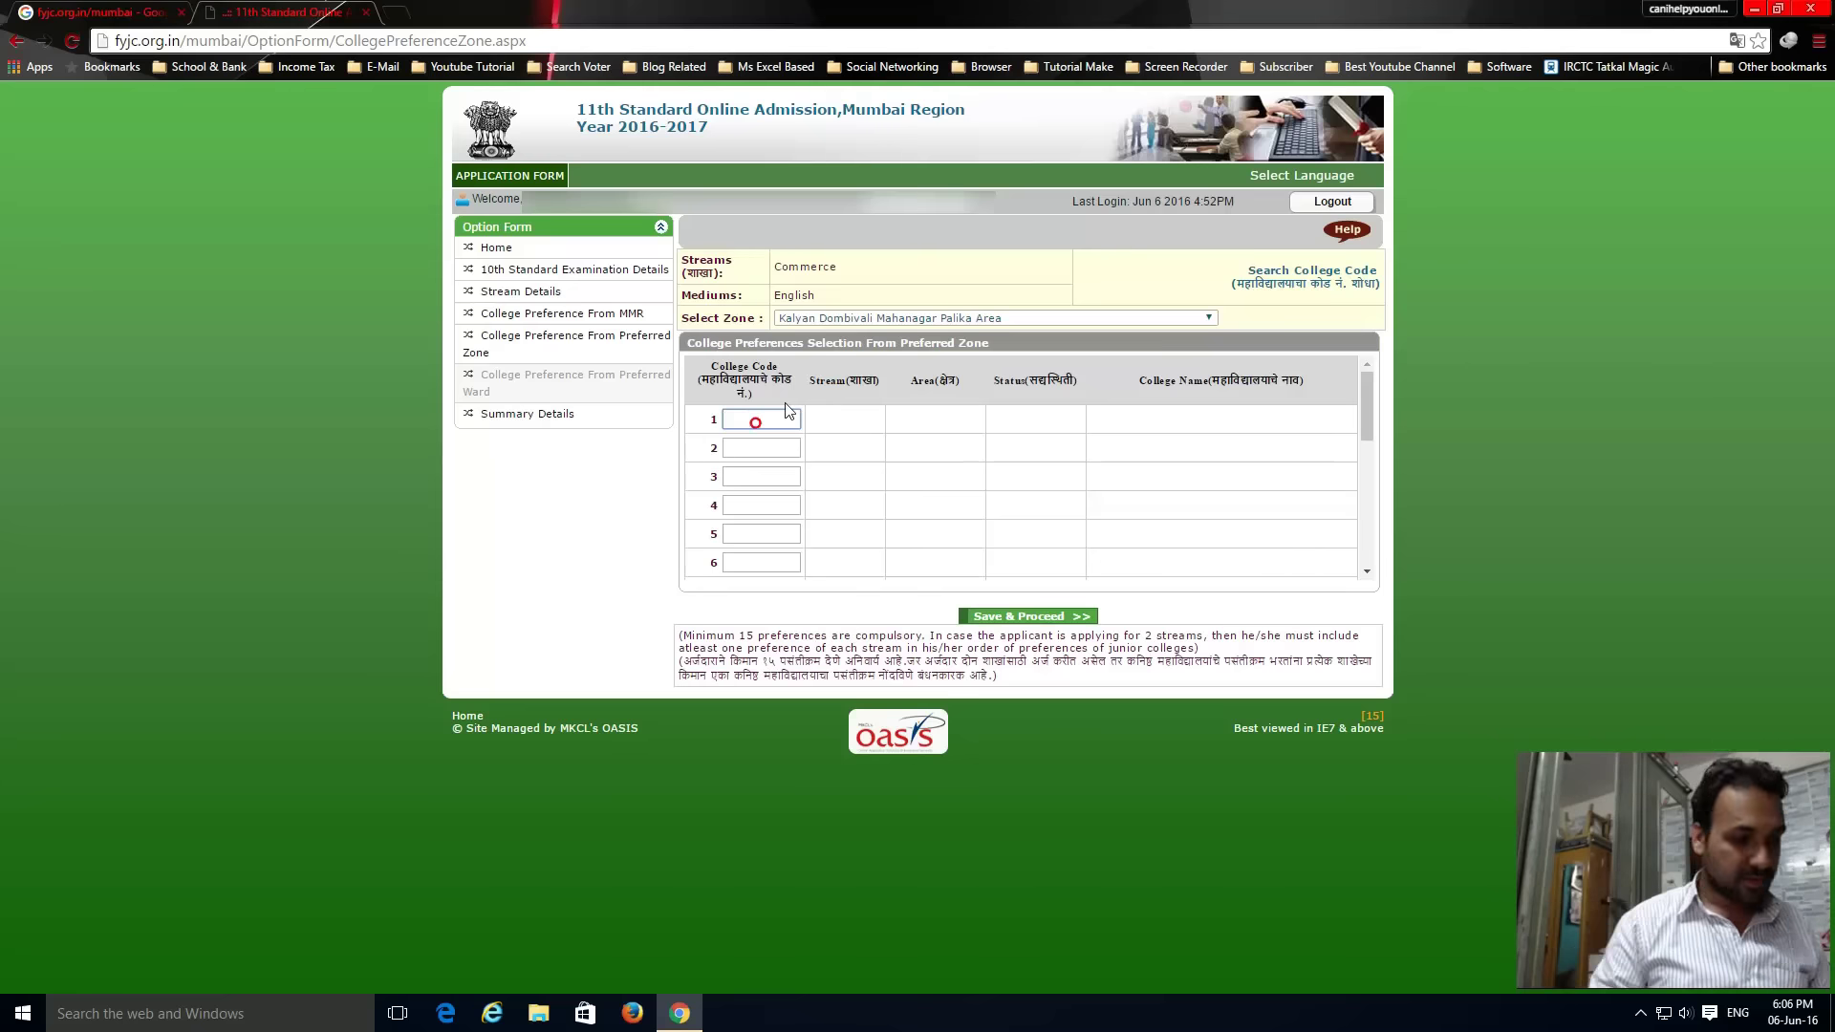
pyautogui.write('19')
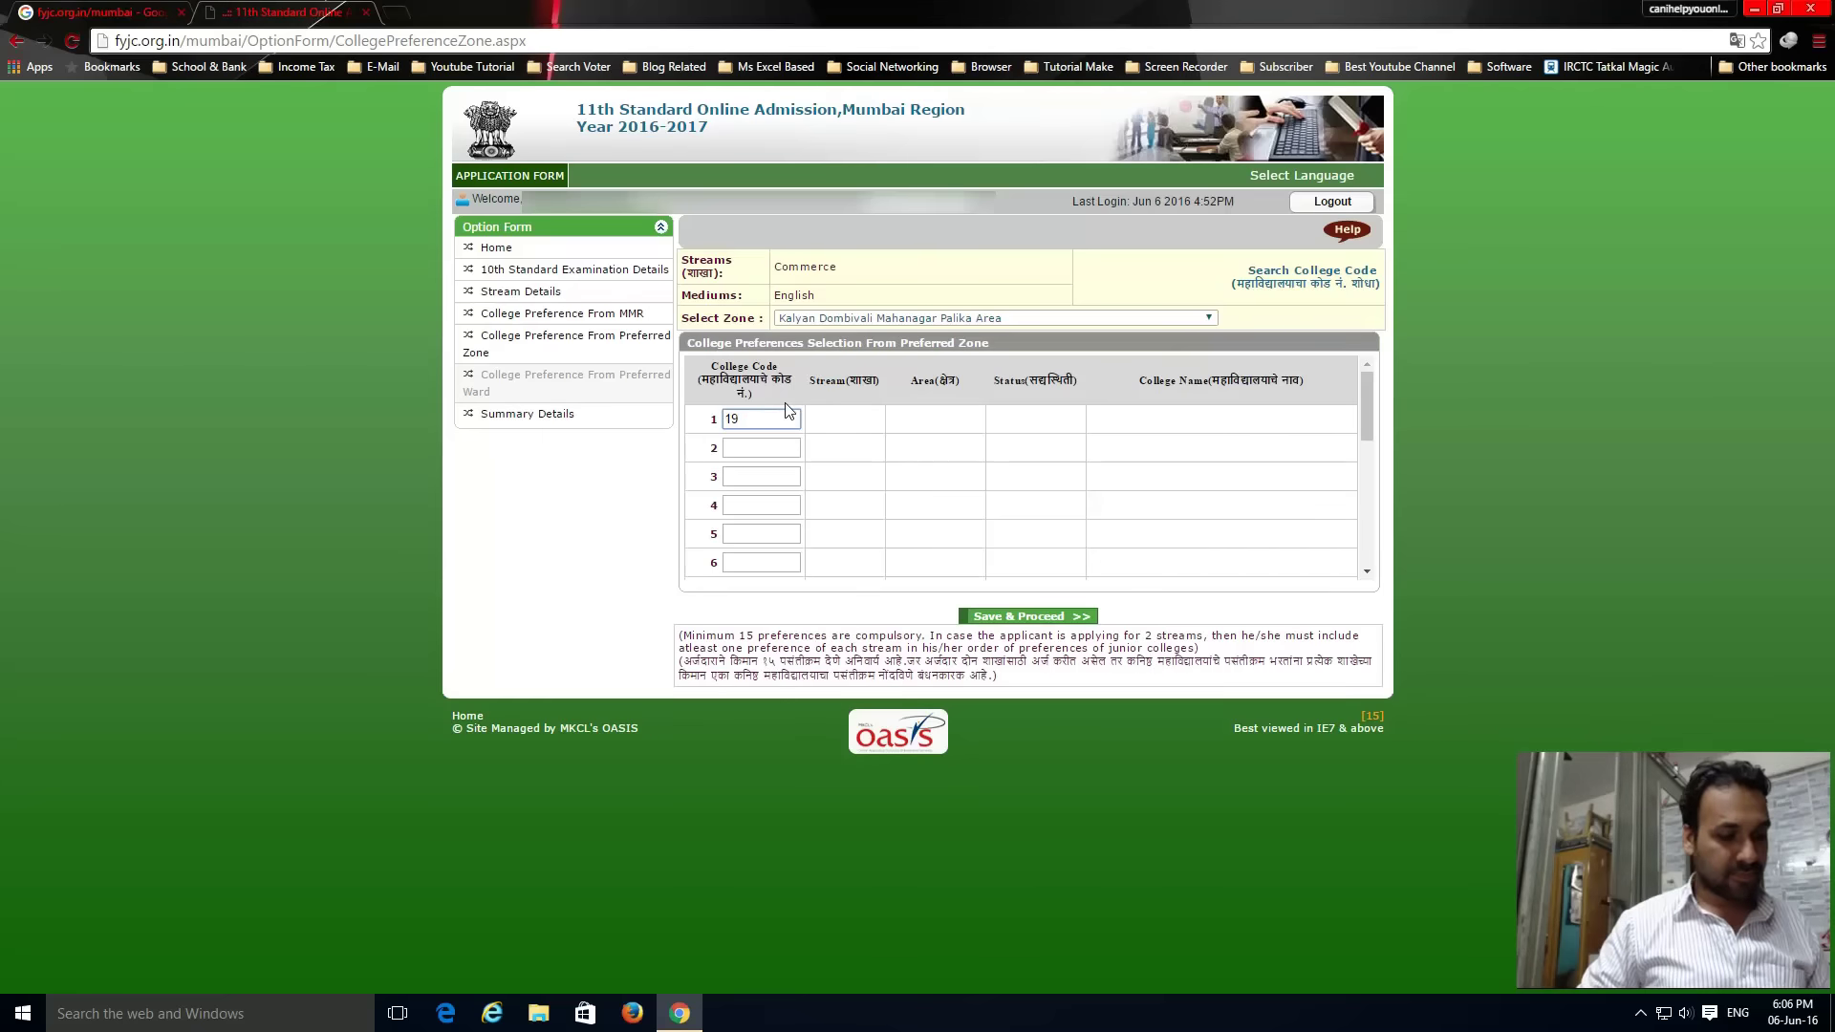
pyautogui.write('11412')
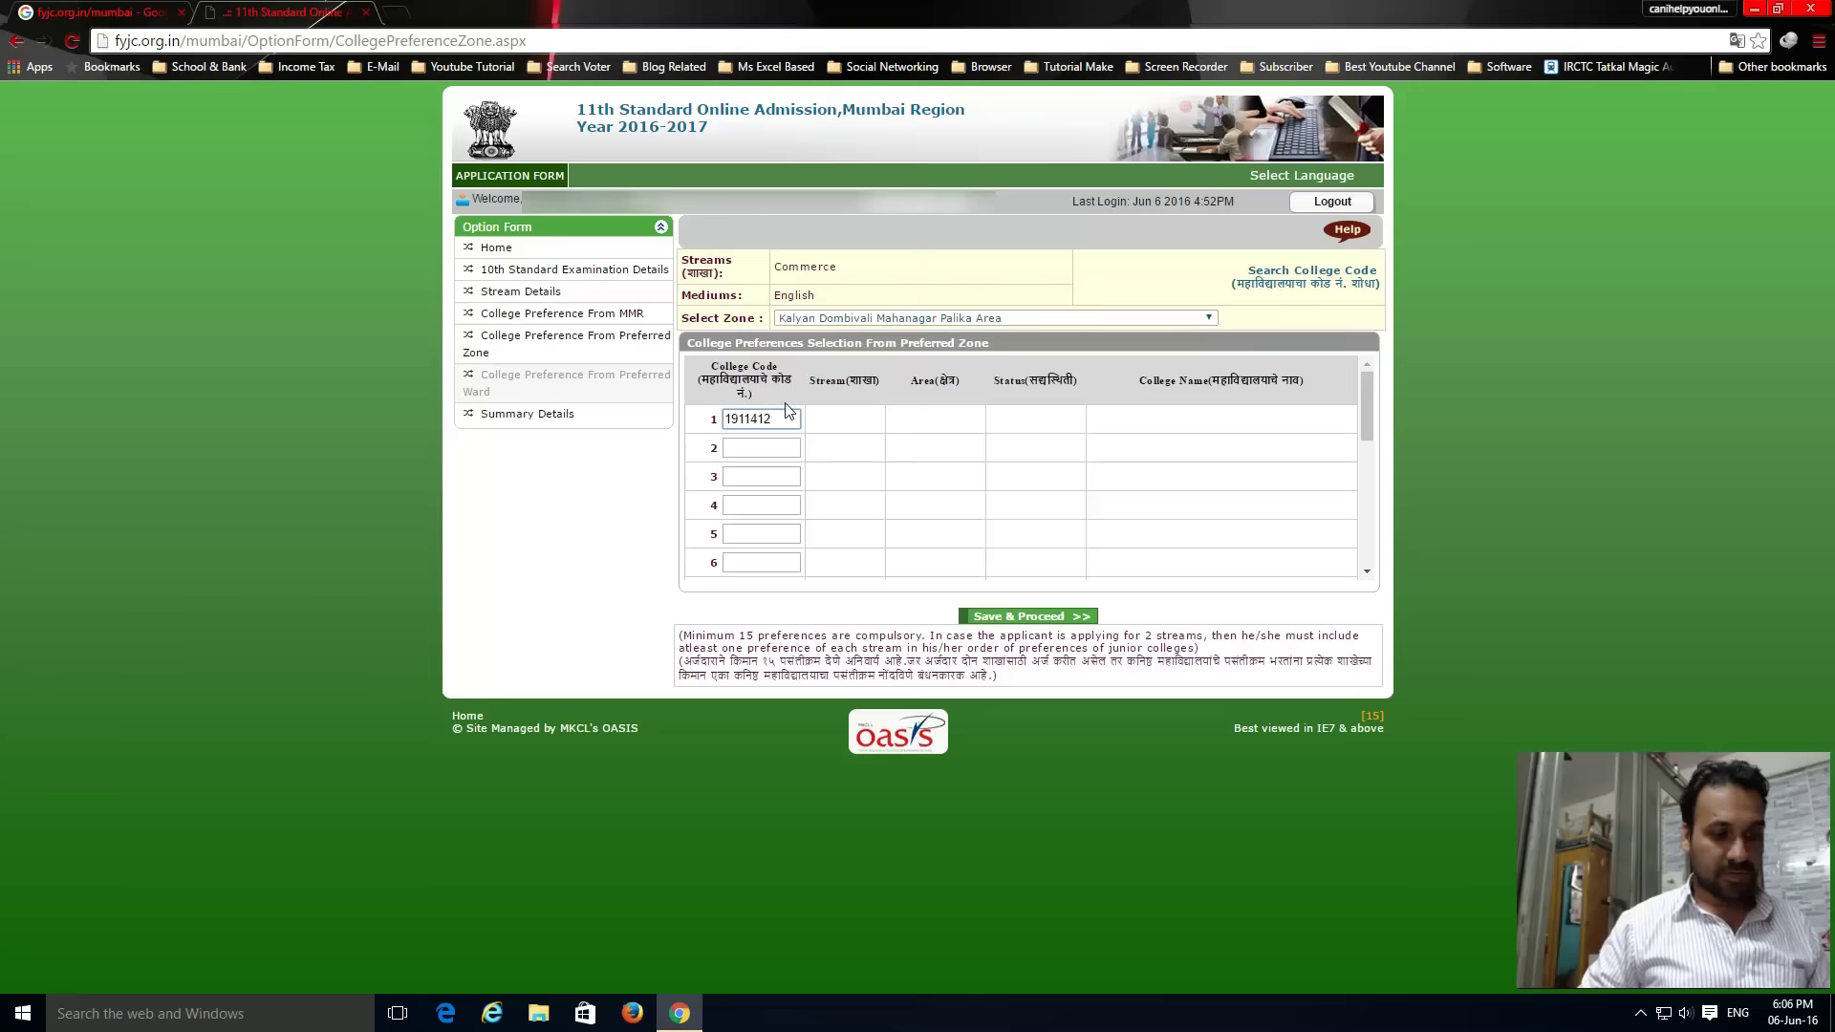
pyautogui.write('1112')
pyautogui.press('Tab')
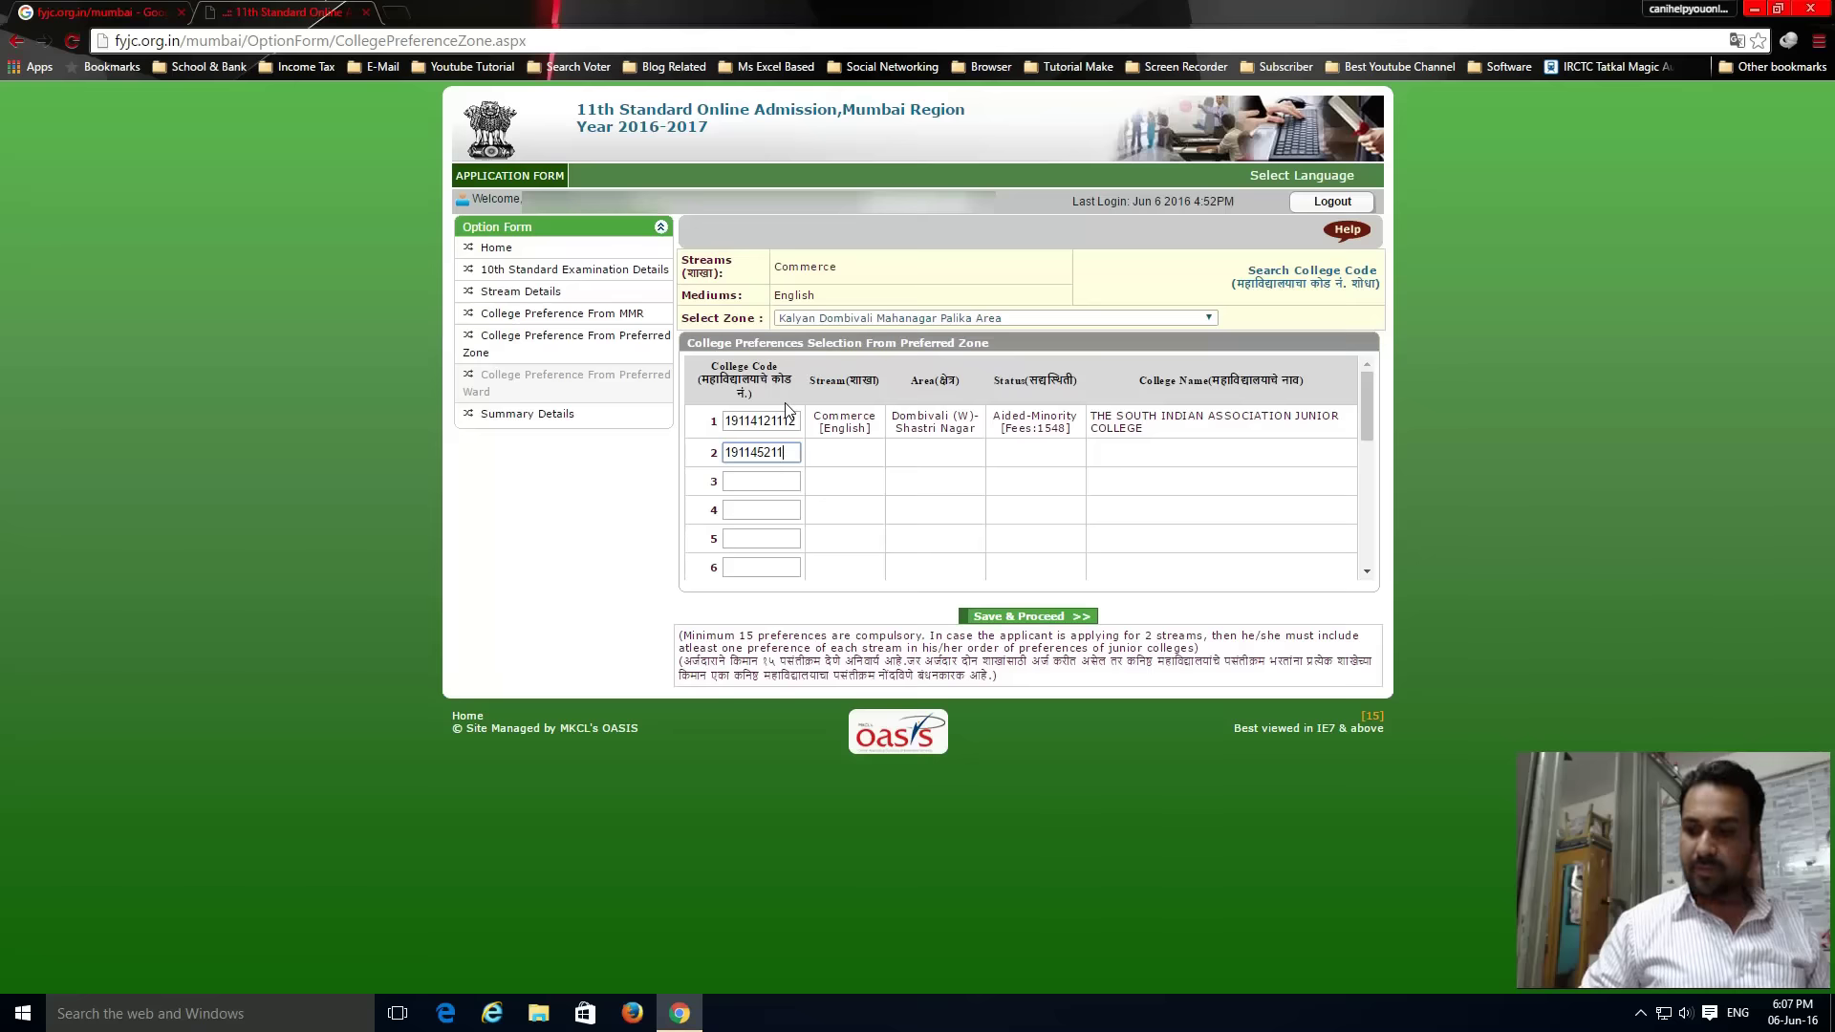
pyautogui.write('22')
pyautogui.press('Tab')
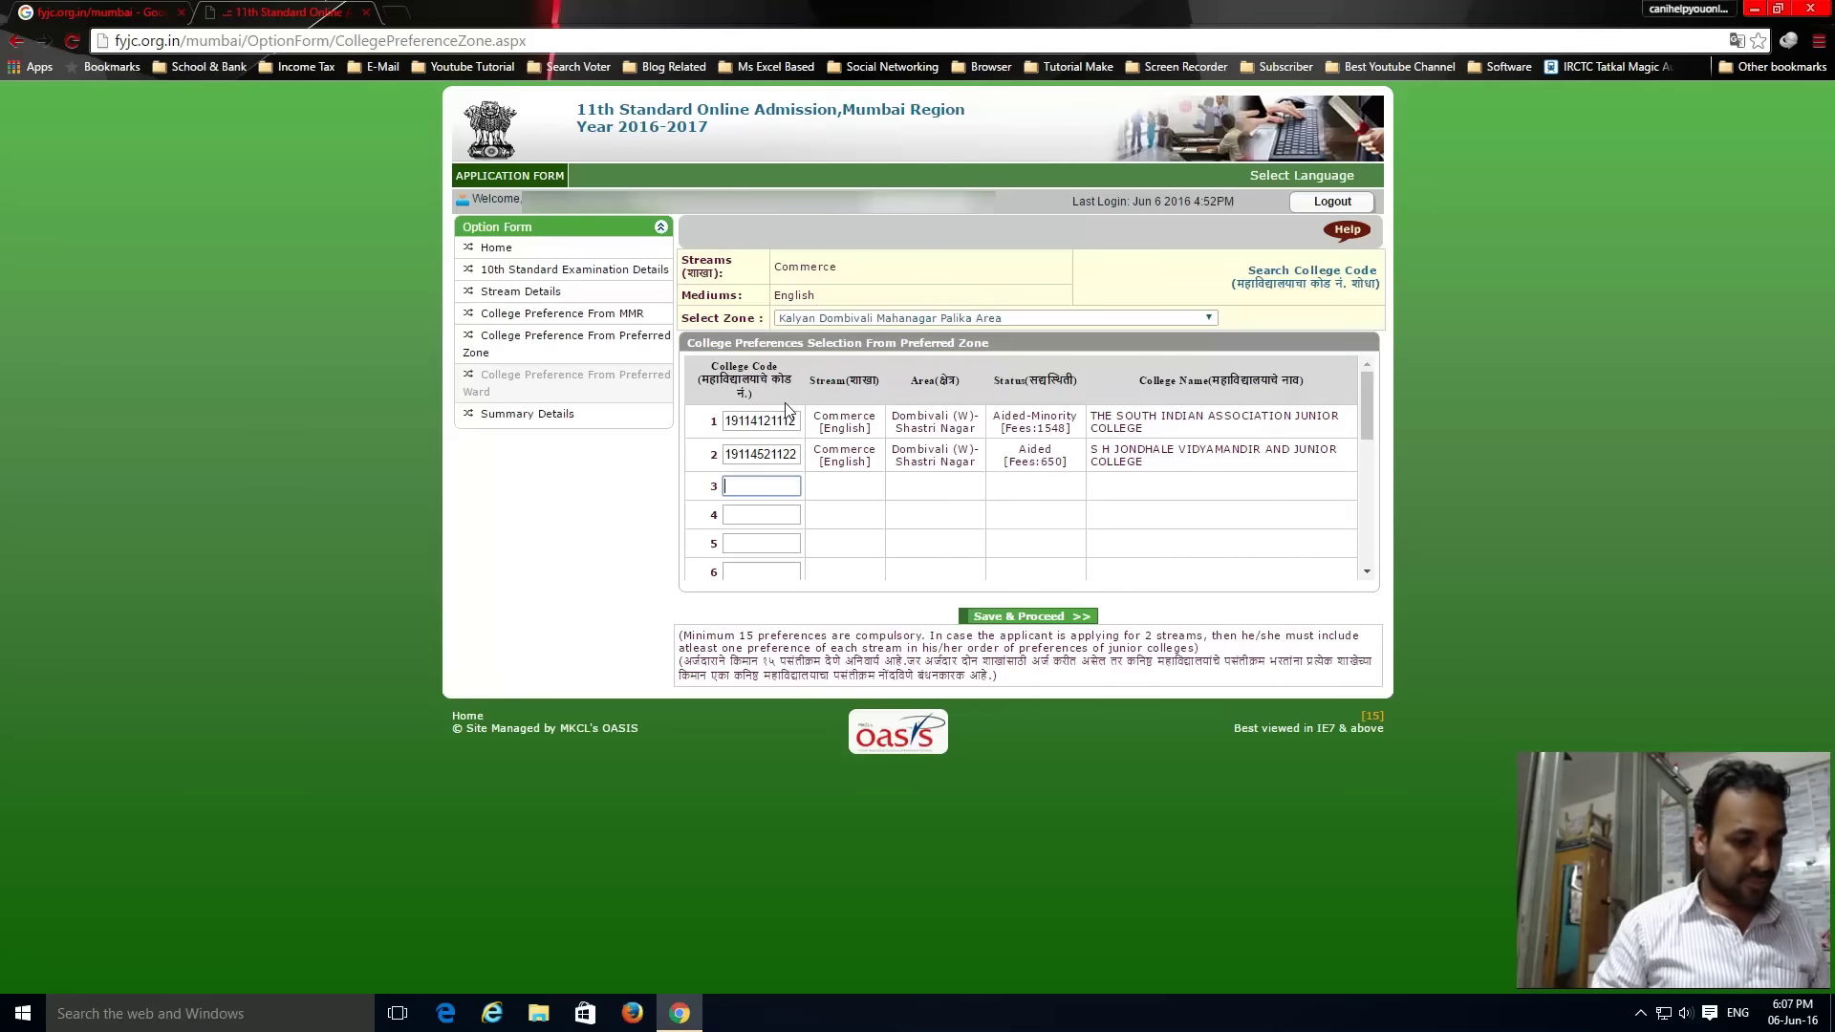
pyautogui.write('19')
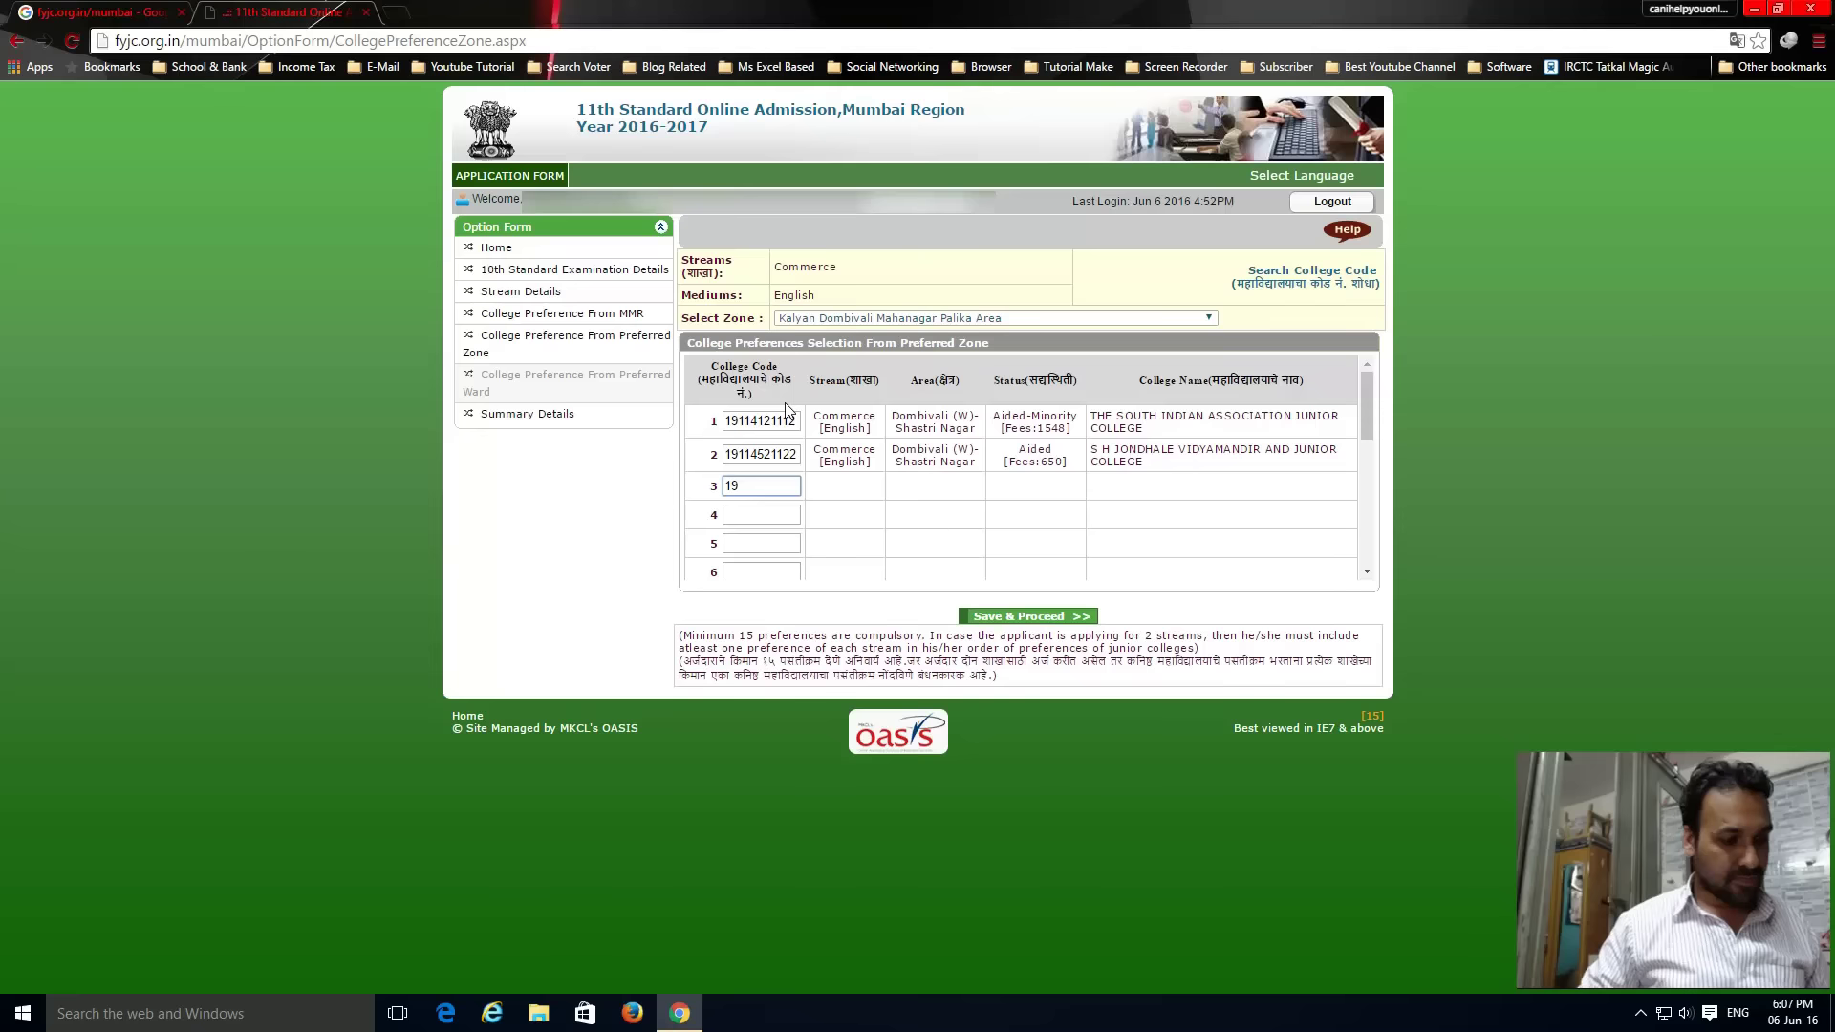
pyautogui.write('11502')
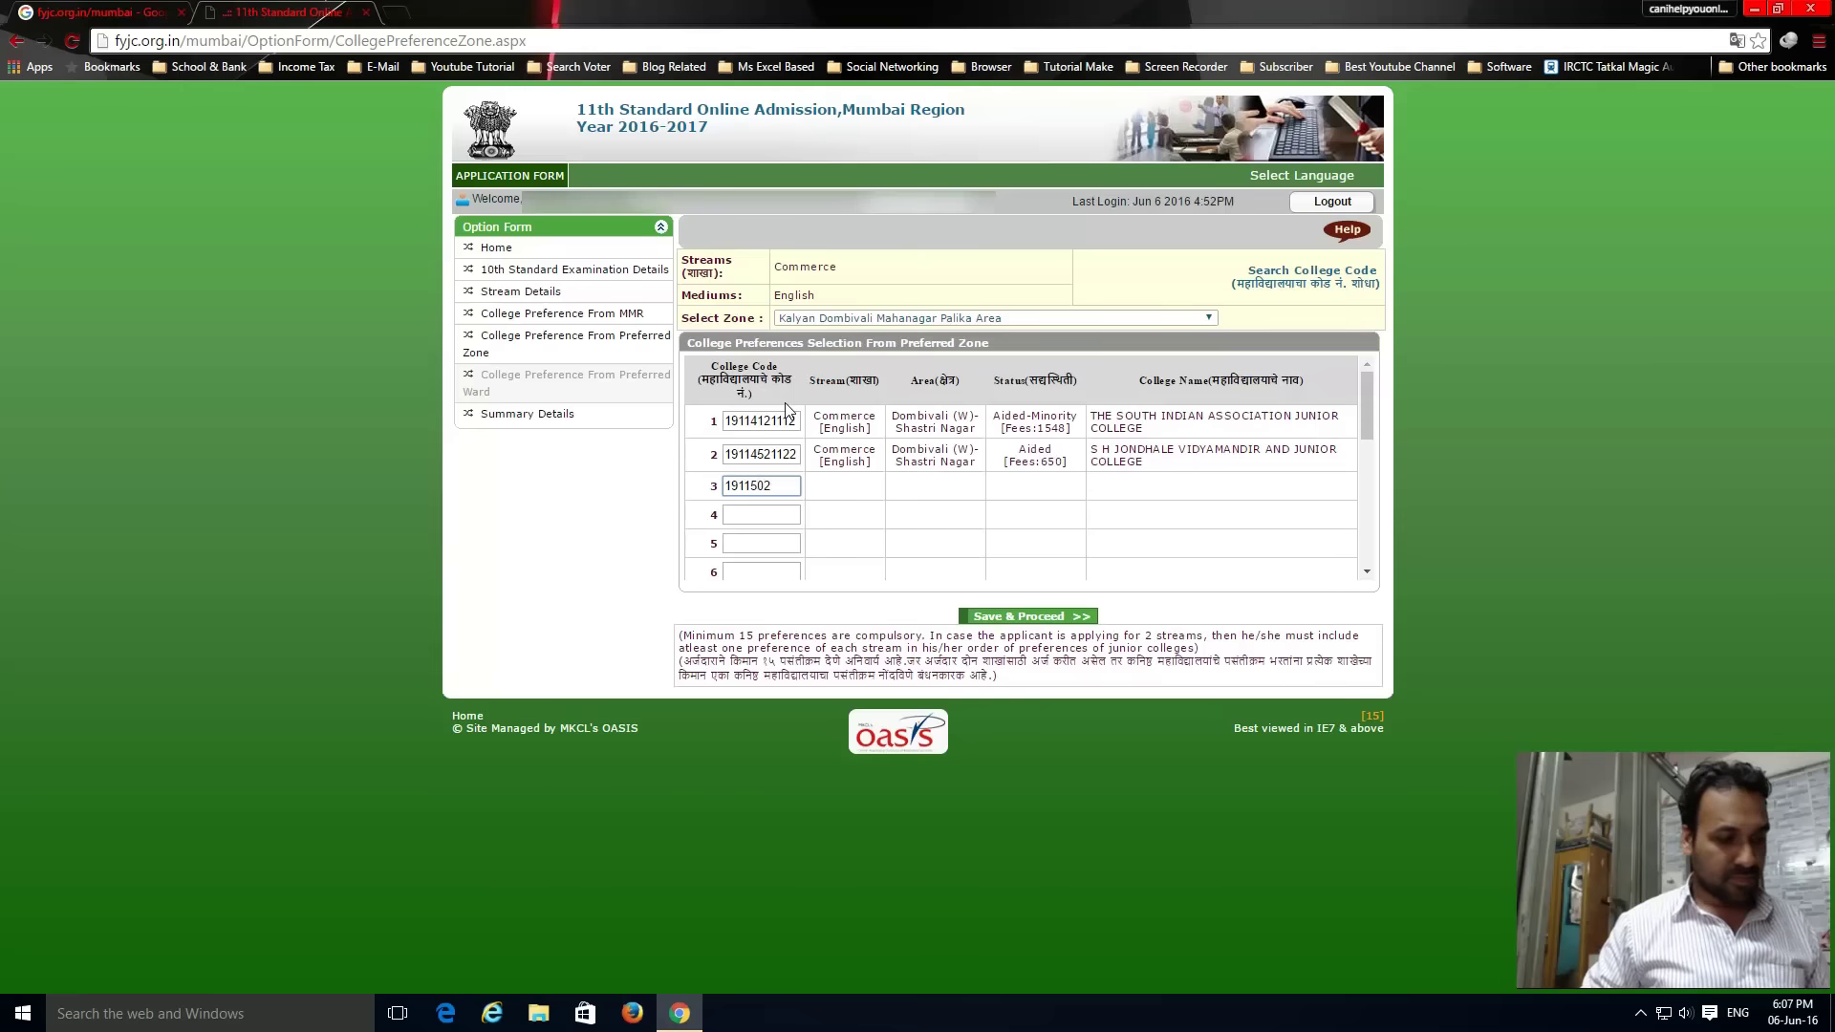
pyautogui.write('1222')
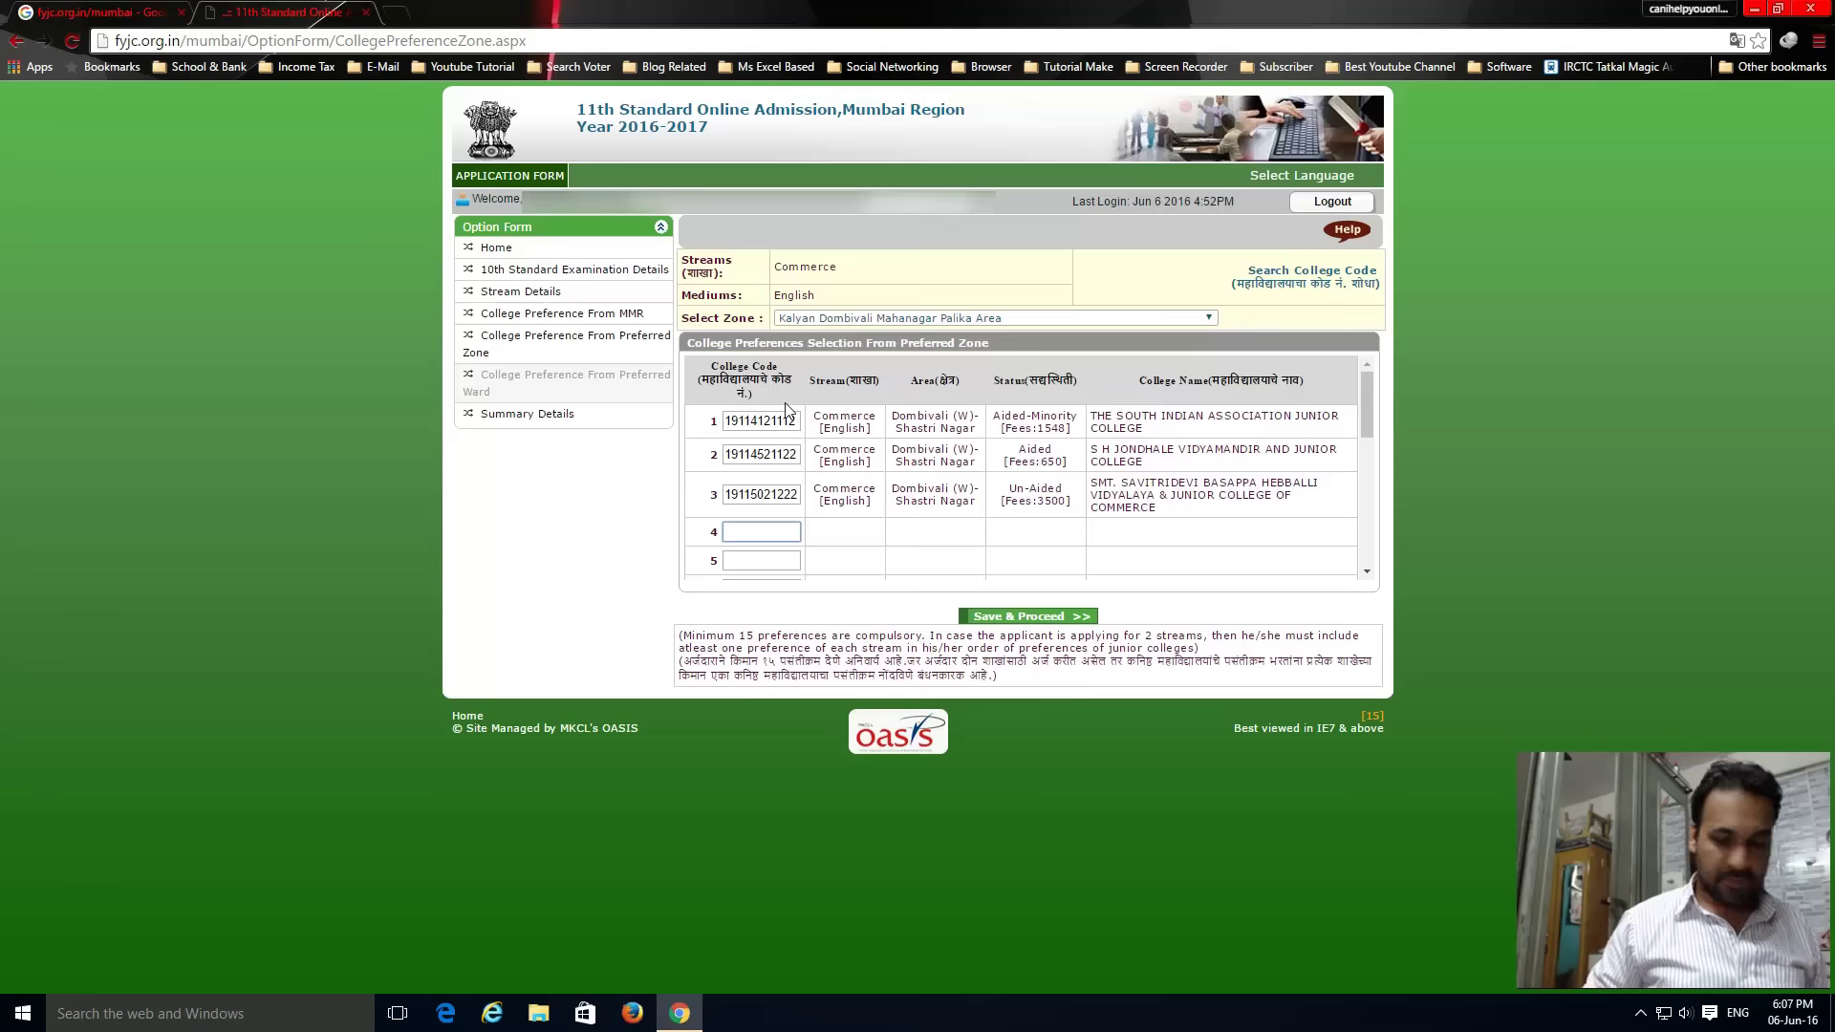
pyautogui.write('1911262')
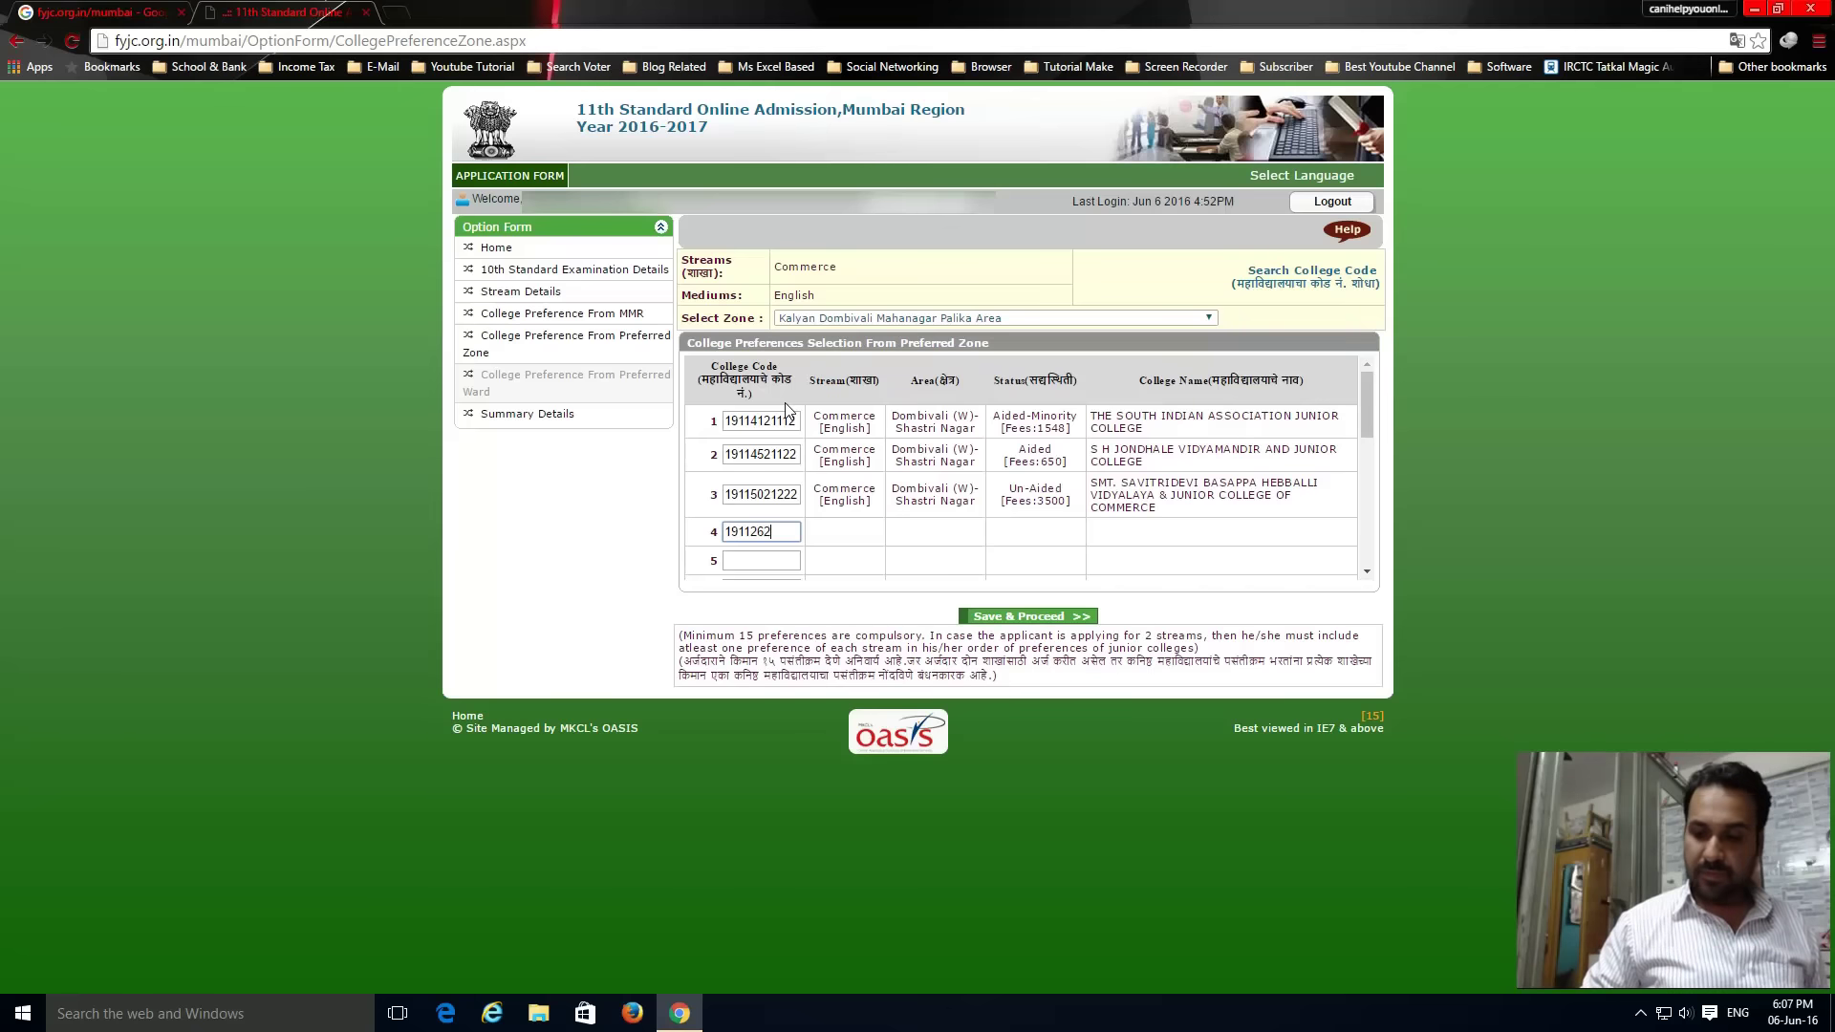
pyautogui.write('1222')
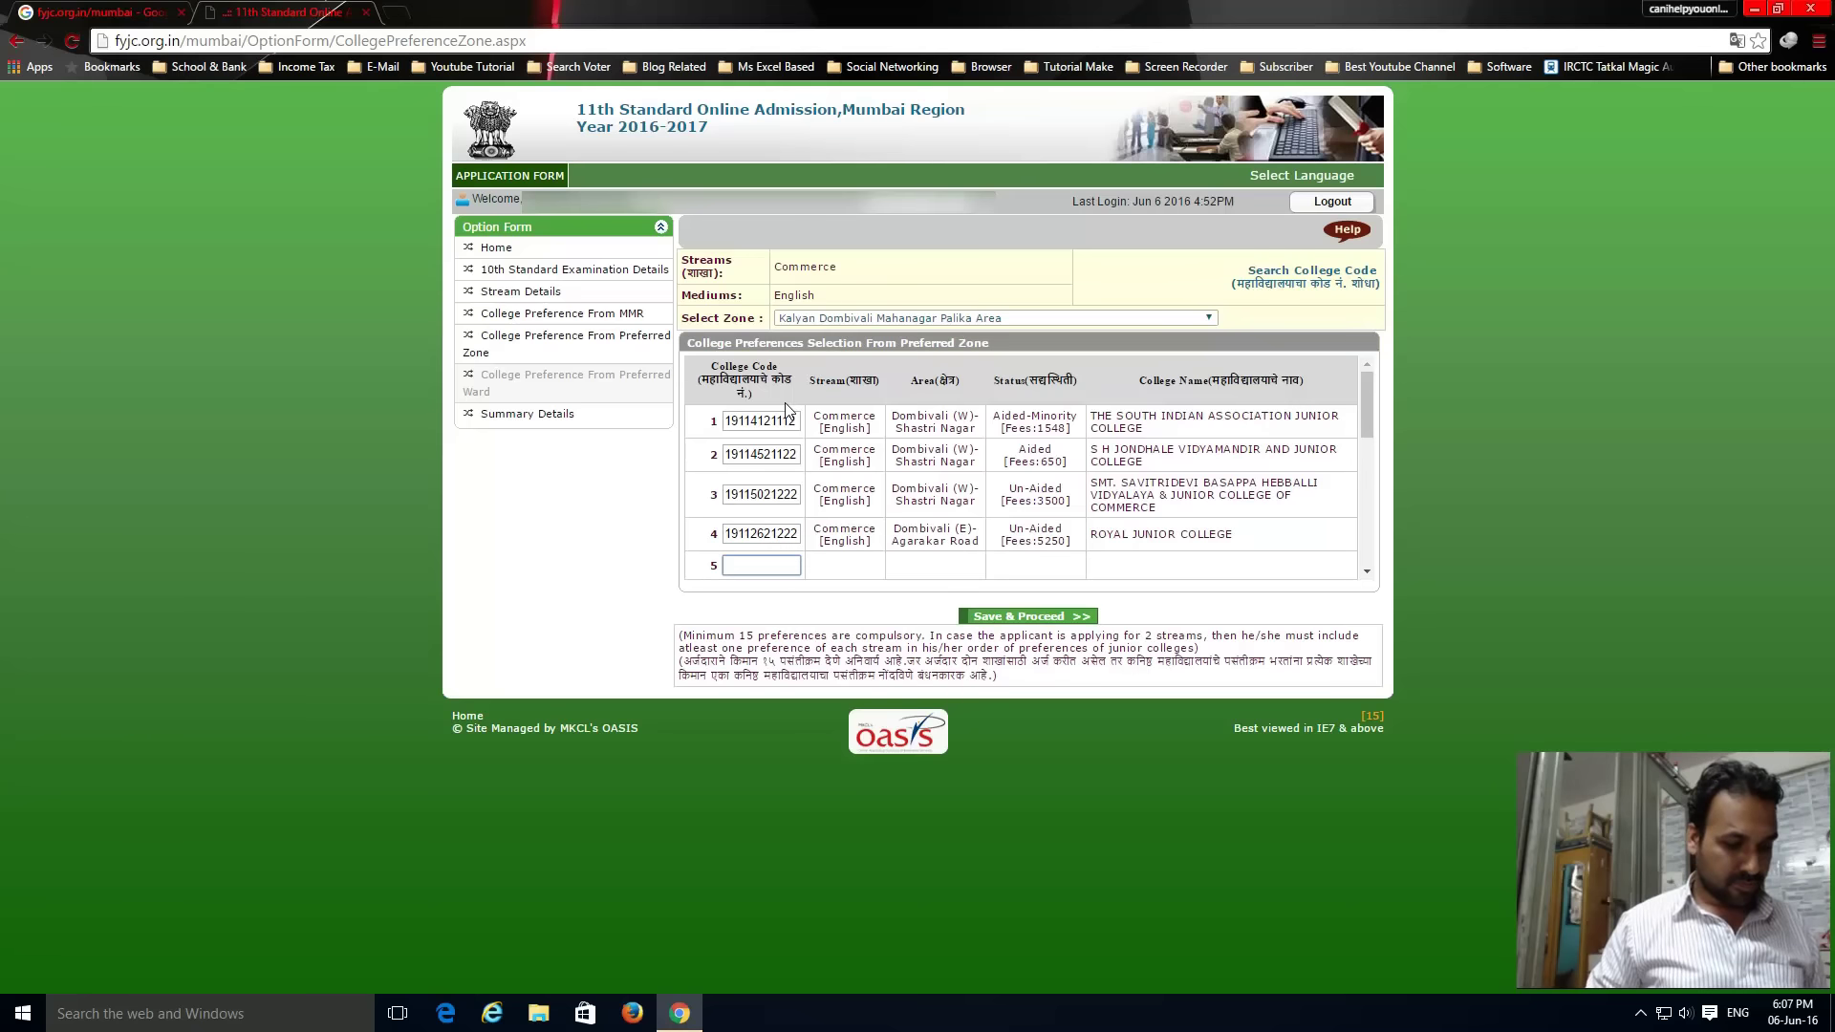
pyautogui.write('1')
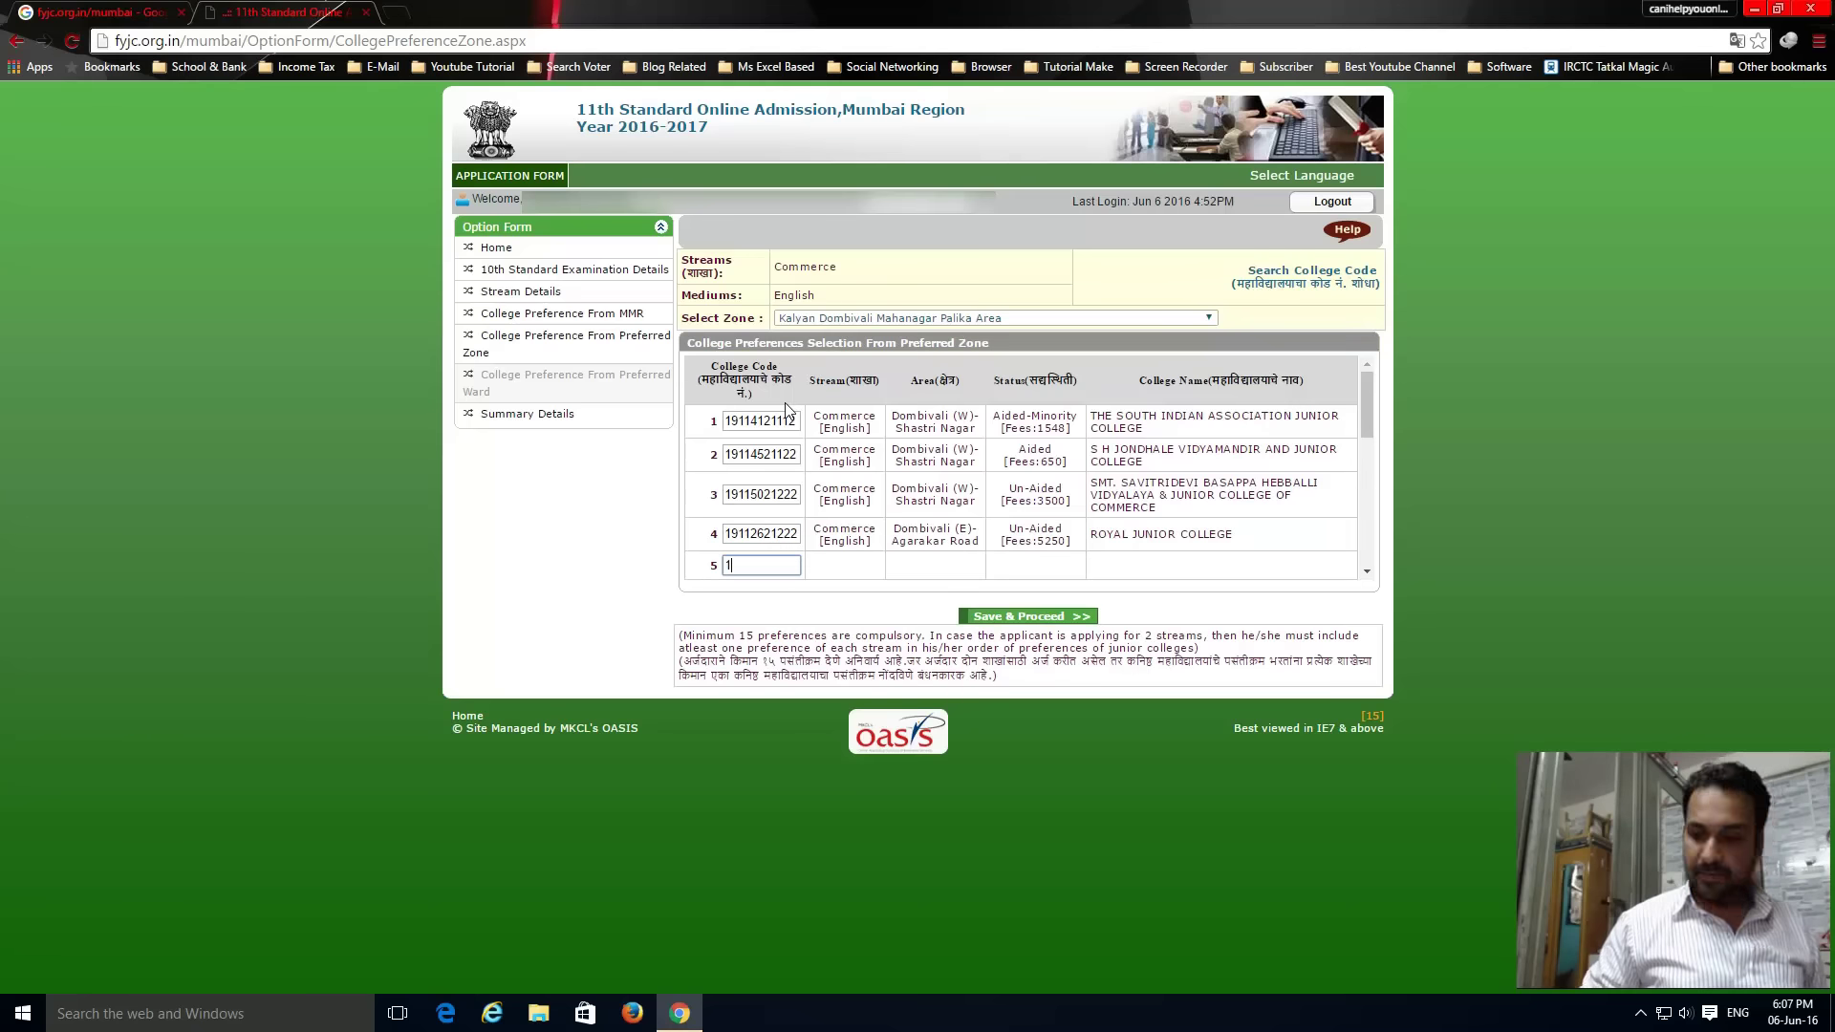
pyautogui.write('911')
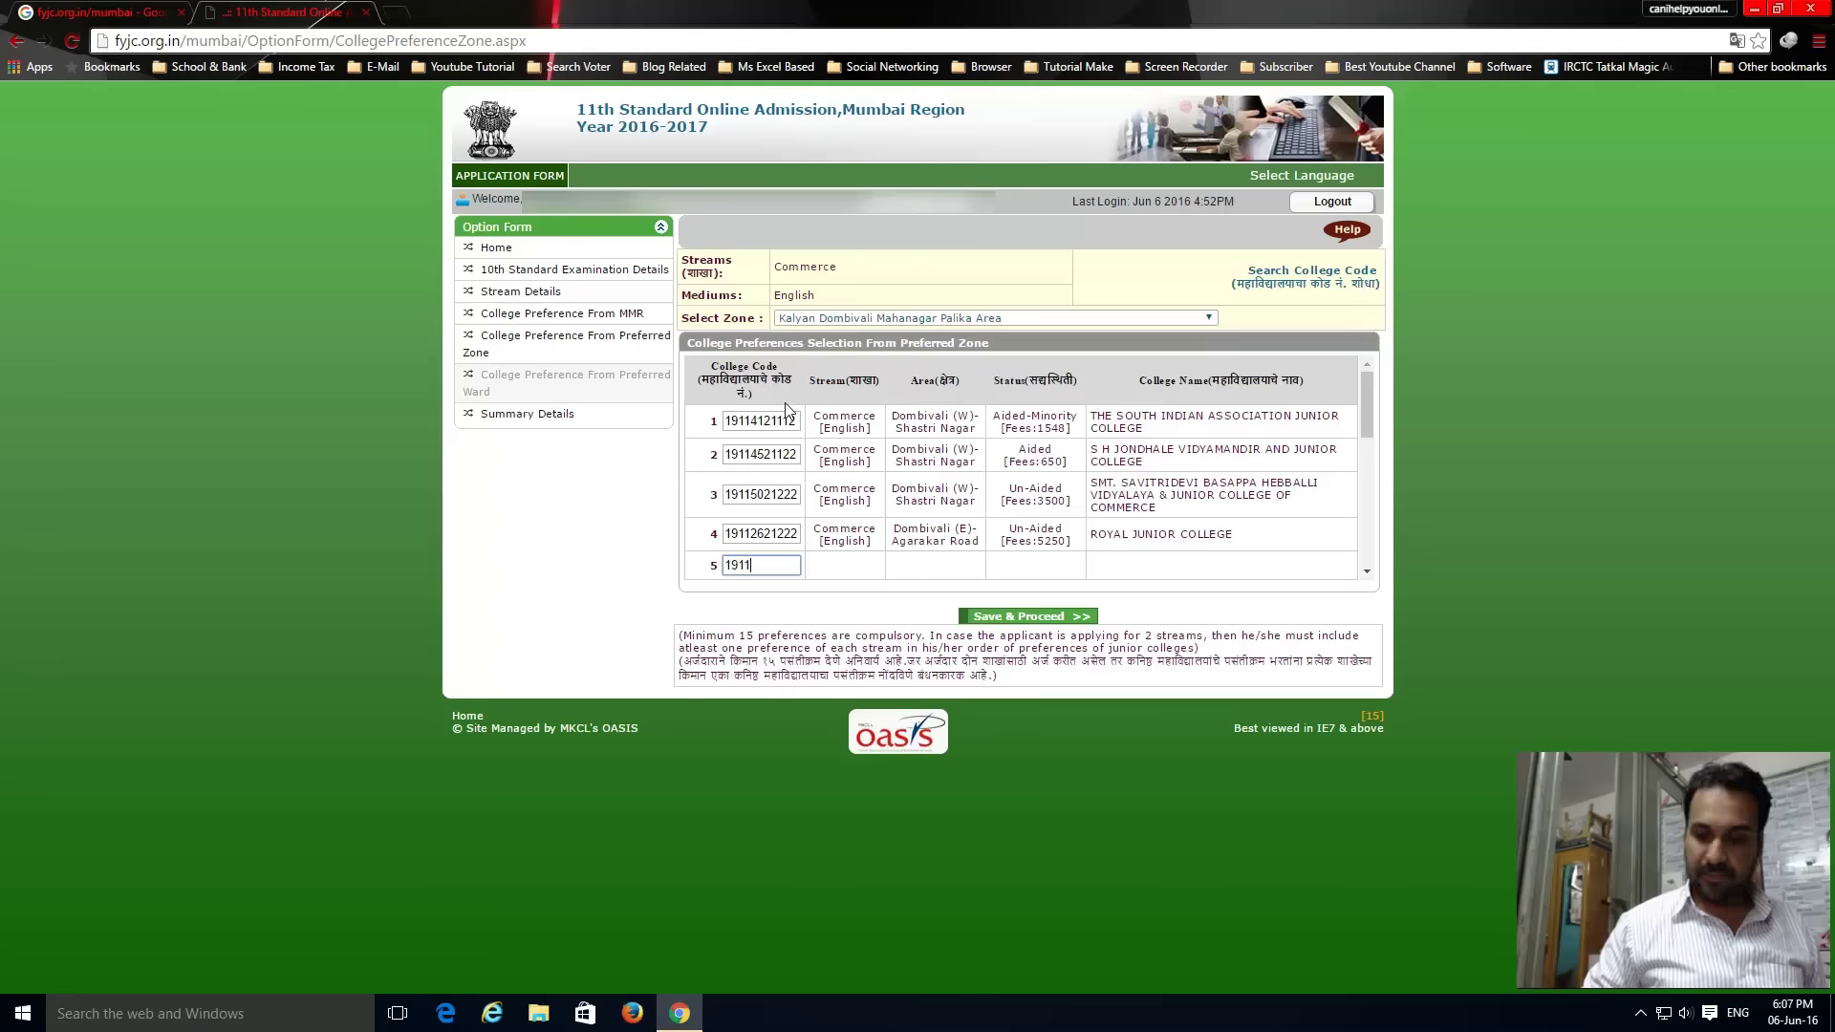
pyautogui.write('2921122')
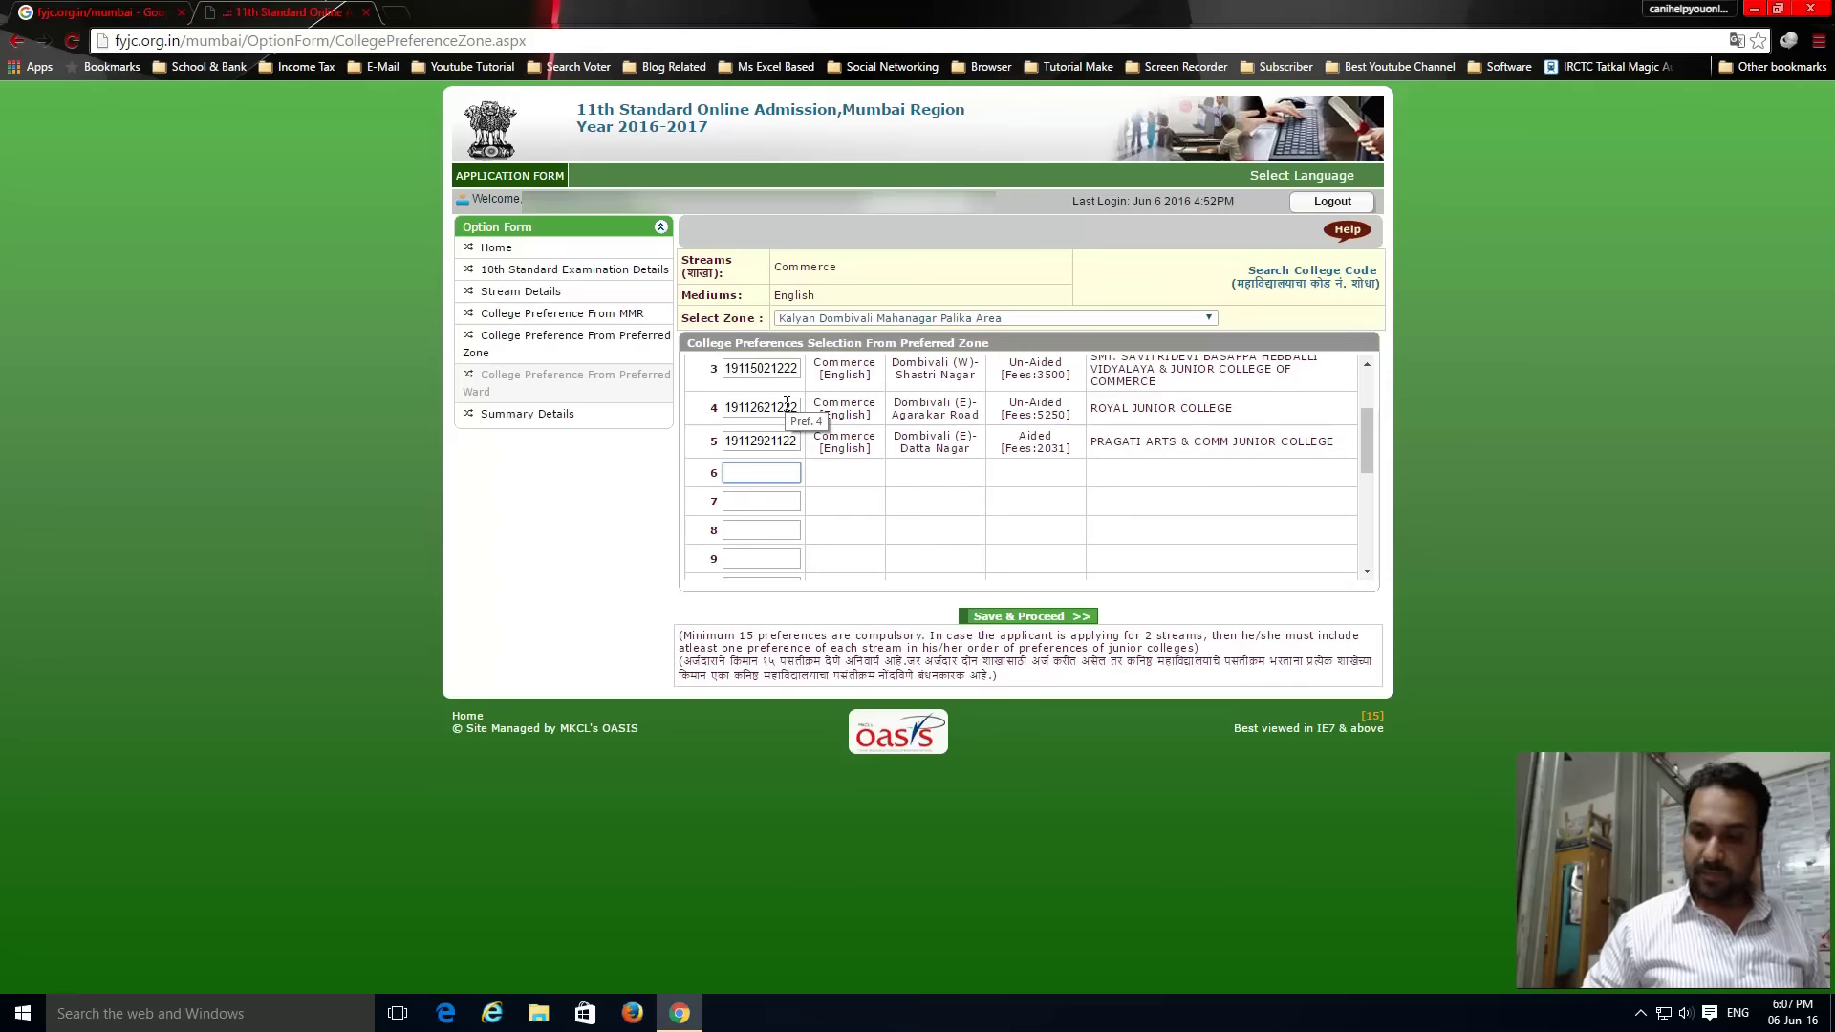
pyautogui.write('1911')
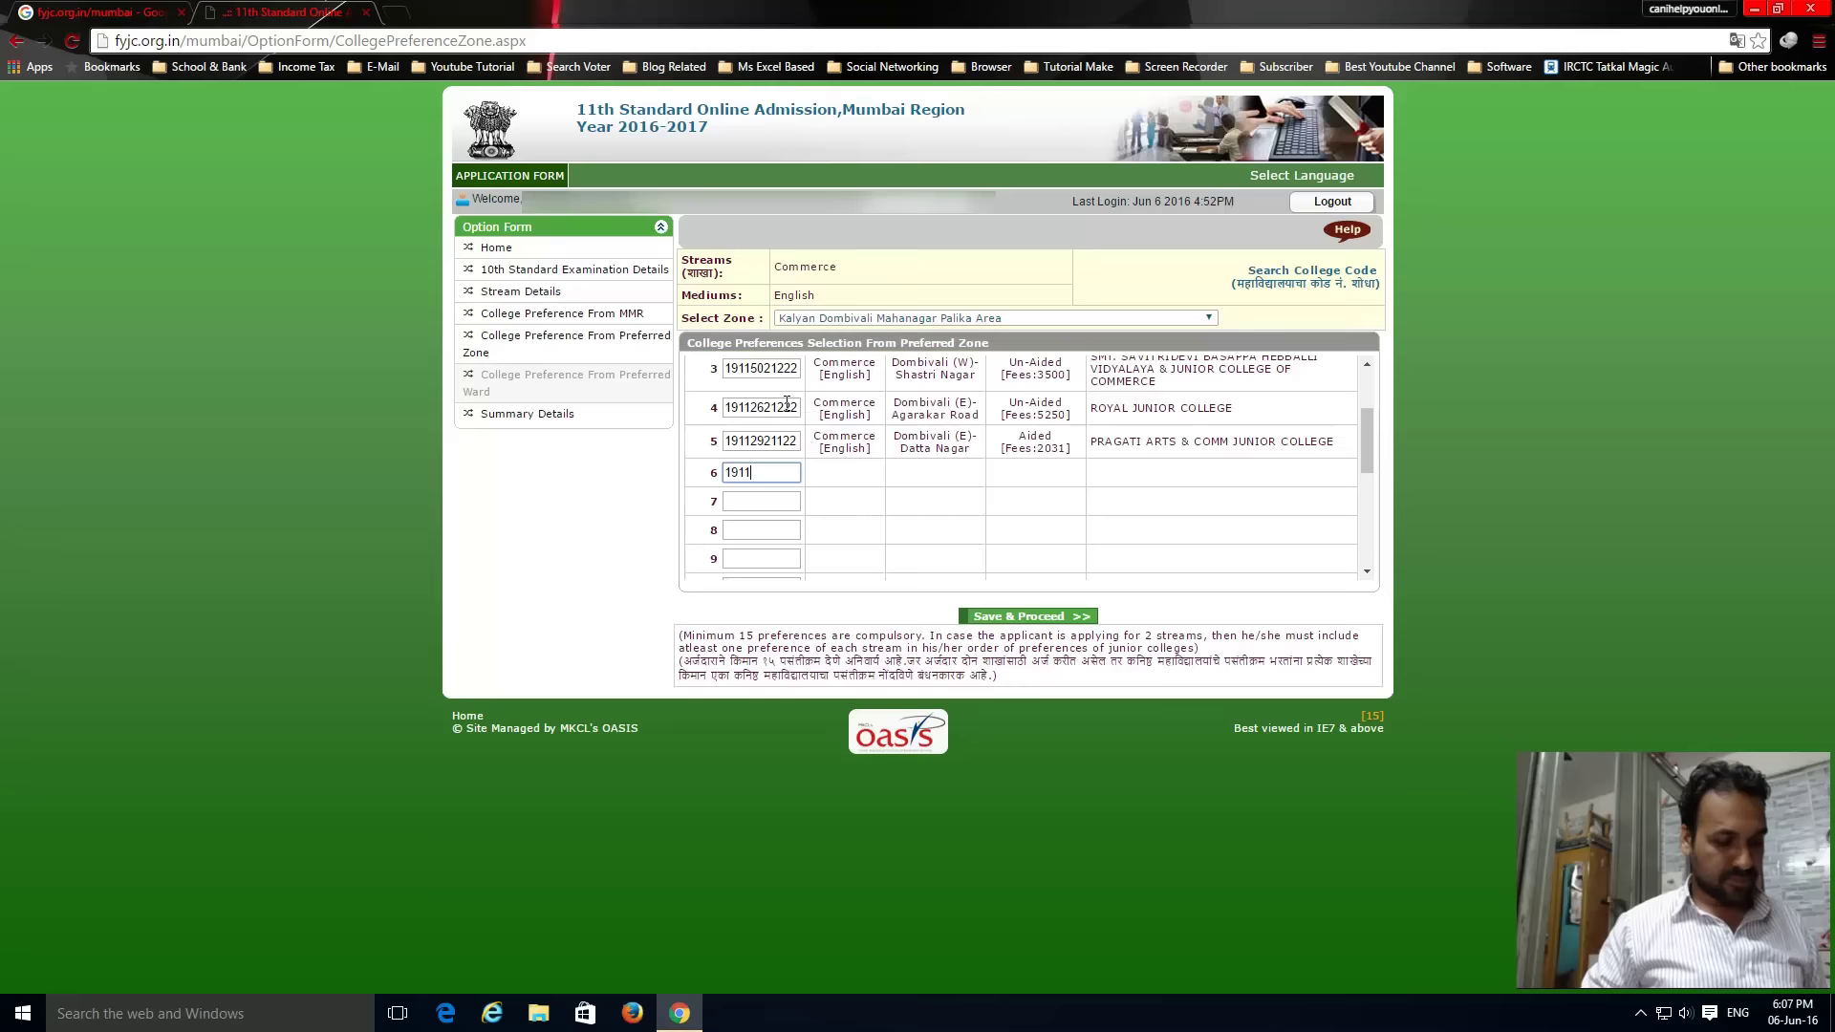
pyautogui.write('3221122')
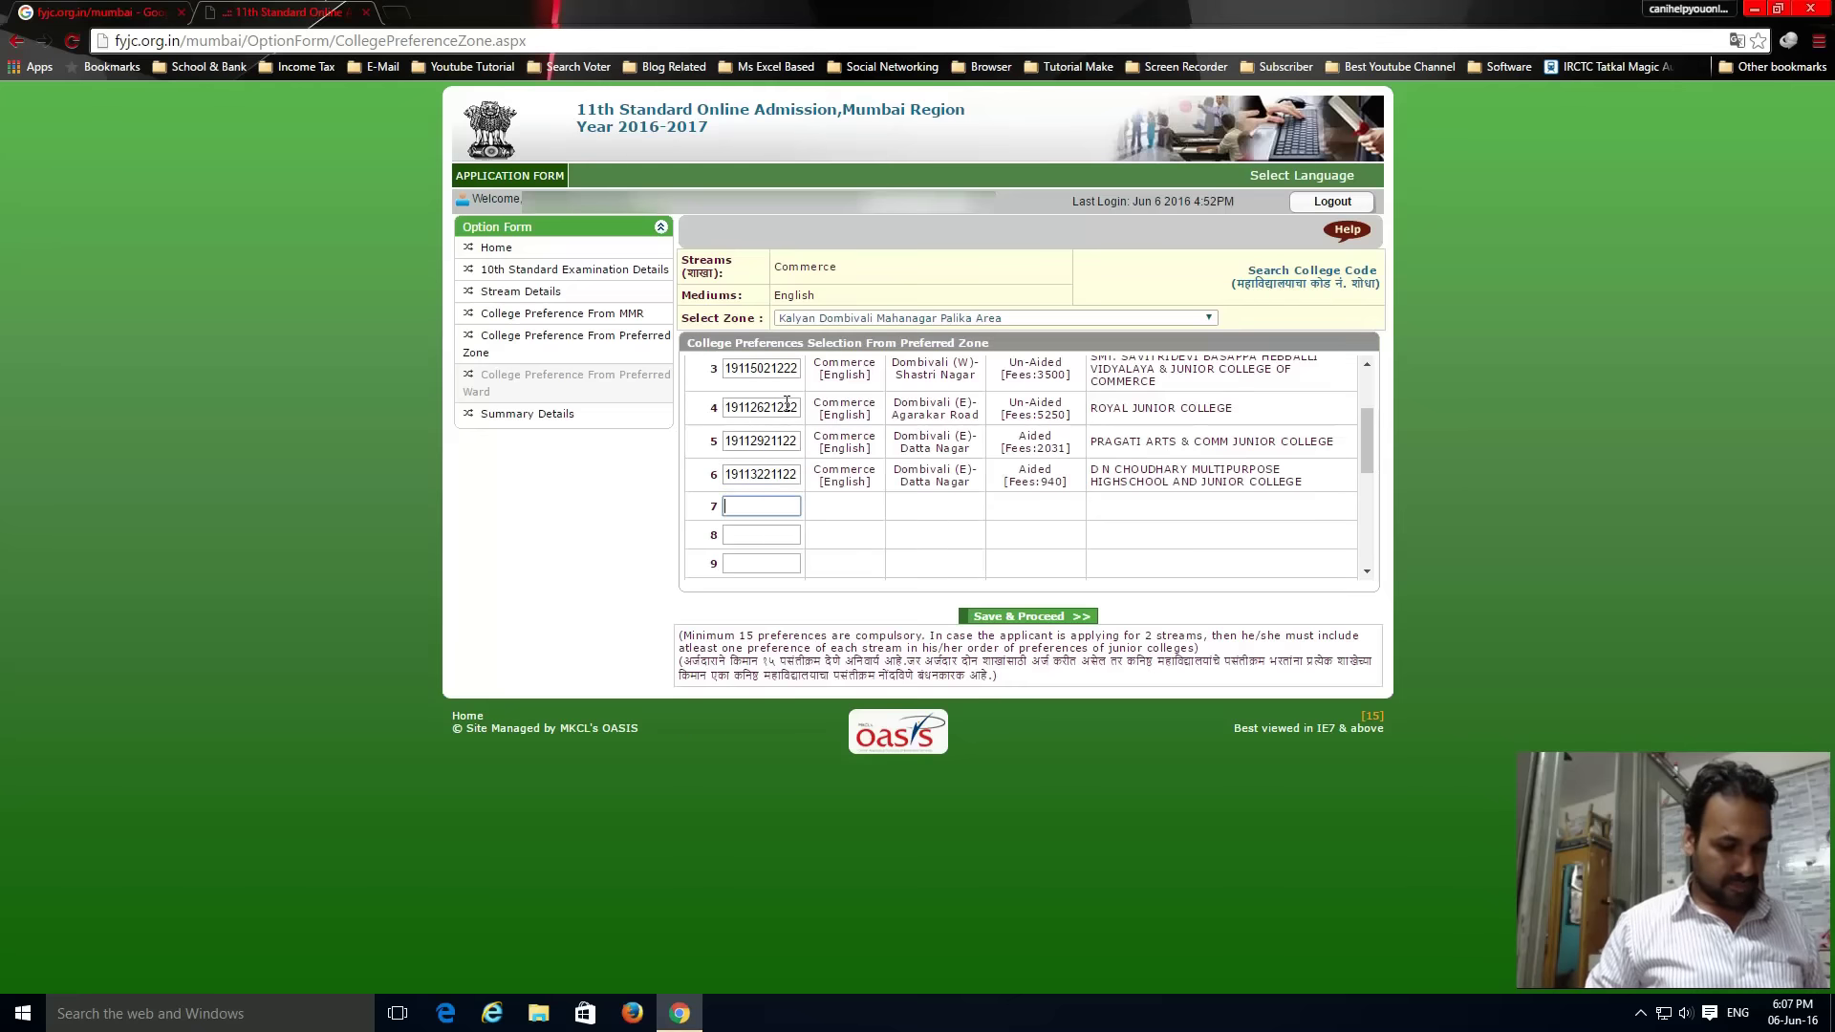
pyautogui.write('191')
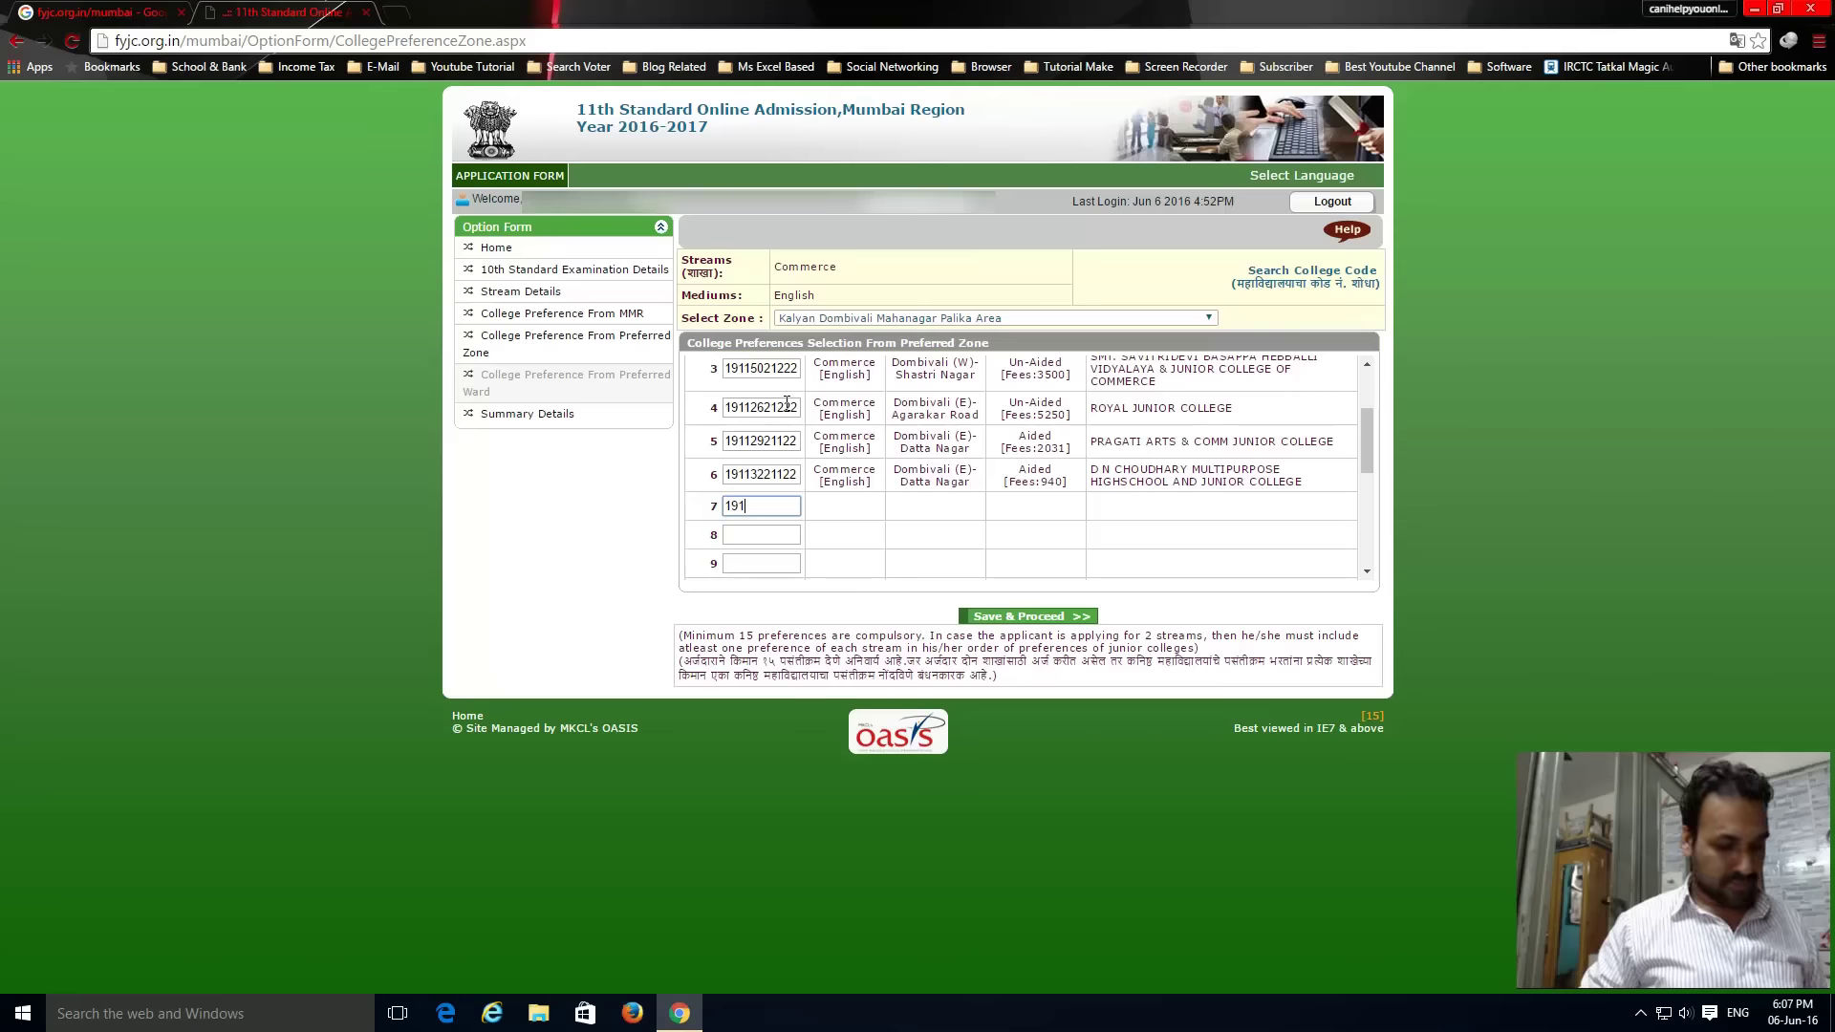
pyautogui.write('13521')
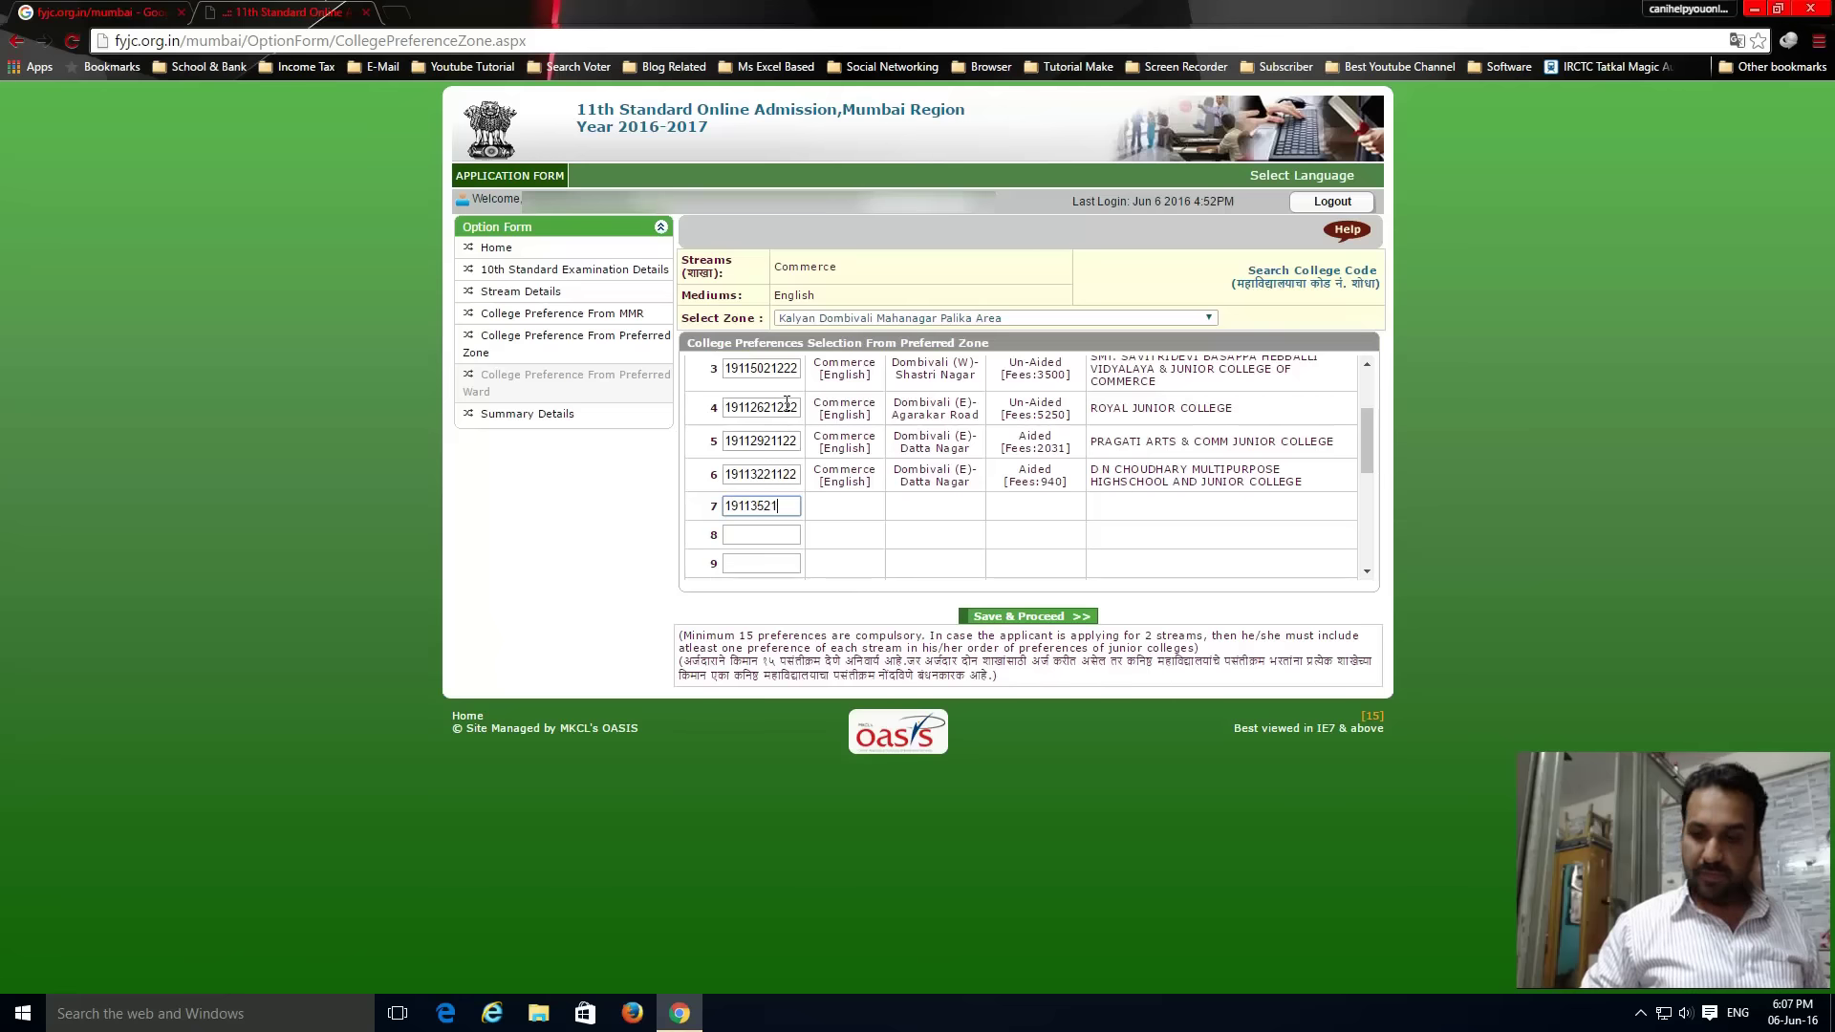
pyautogui.write('222')
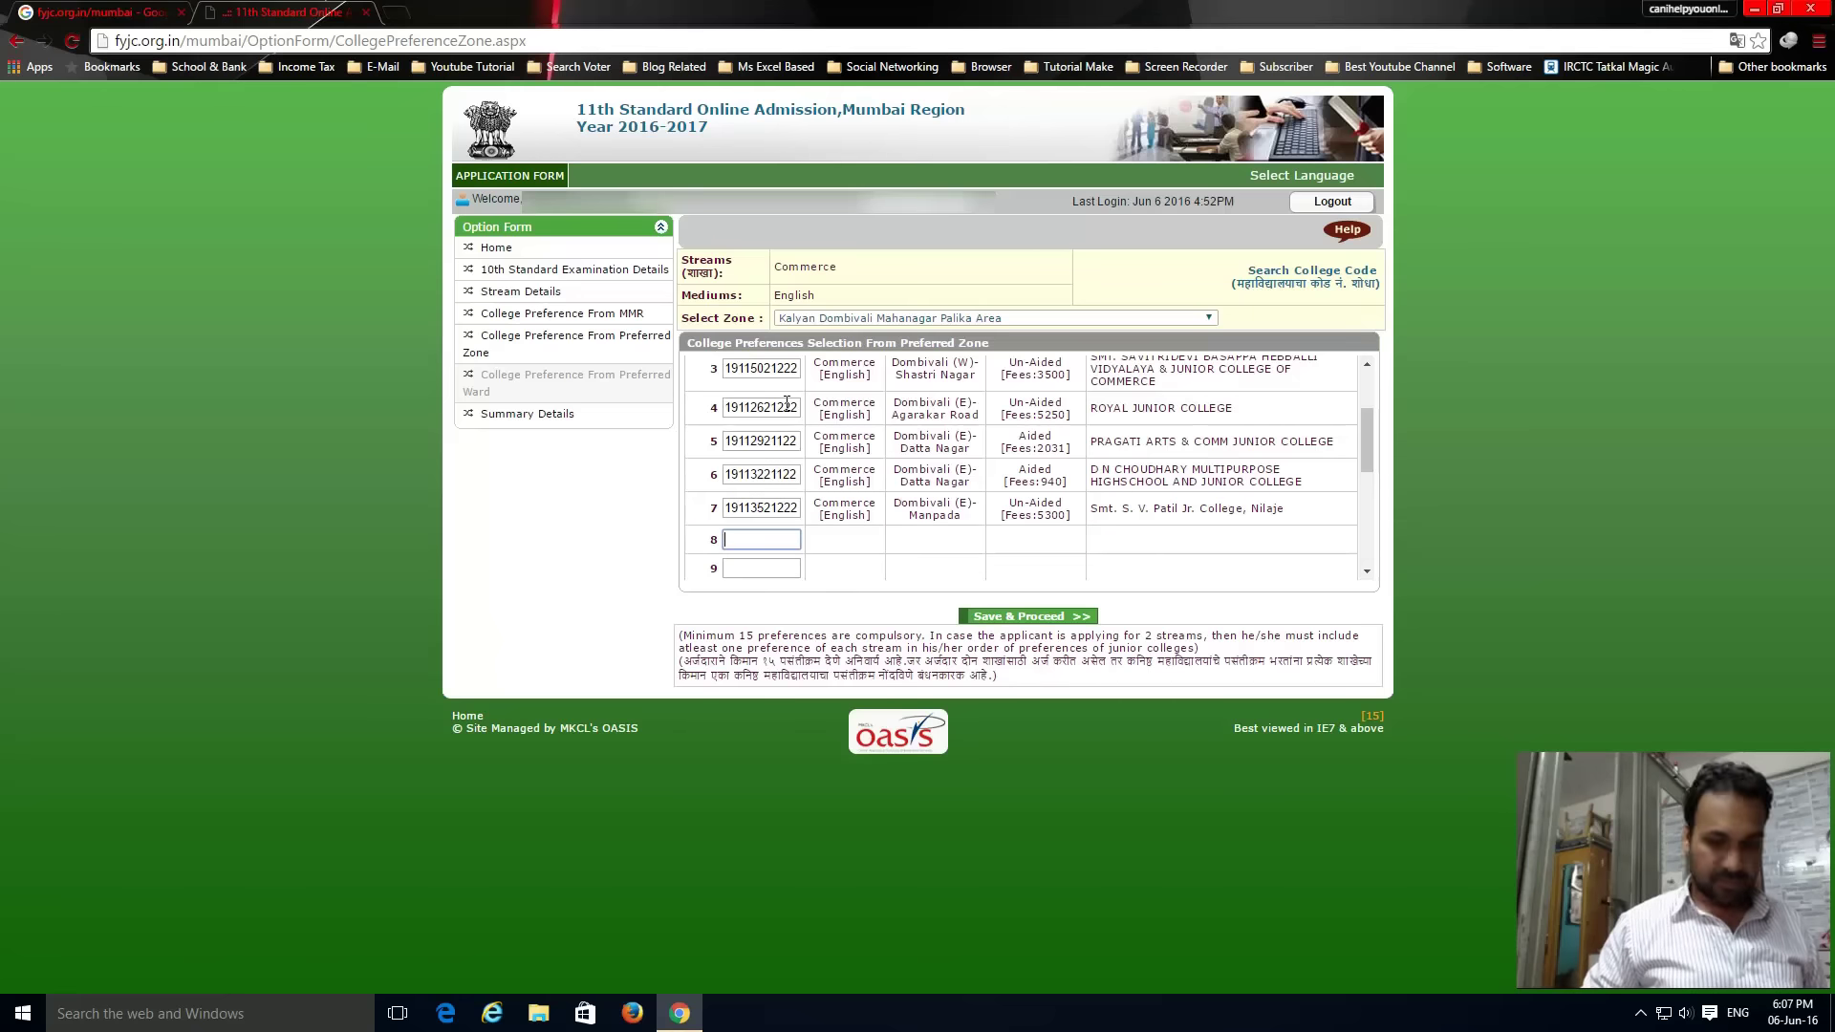
pyautogui.write('191')
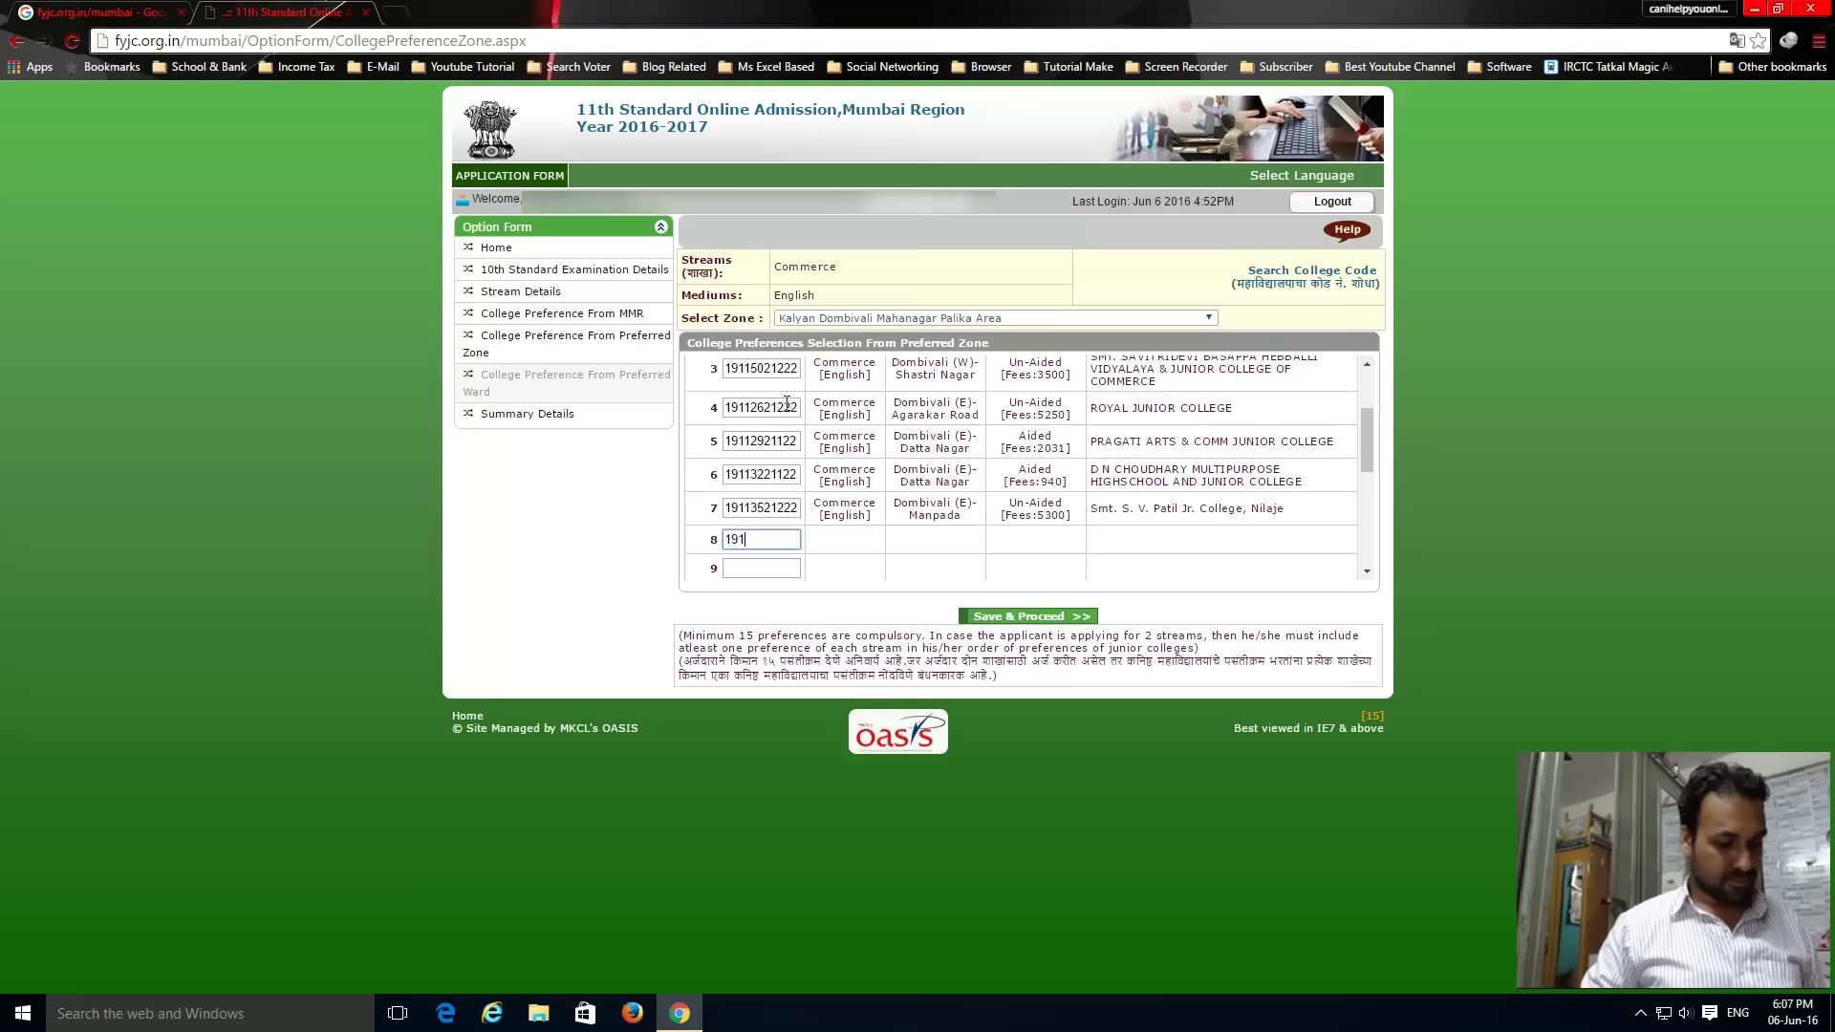
pyautogui.write('11')
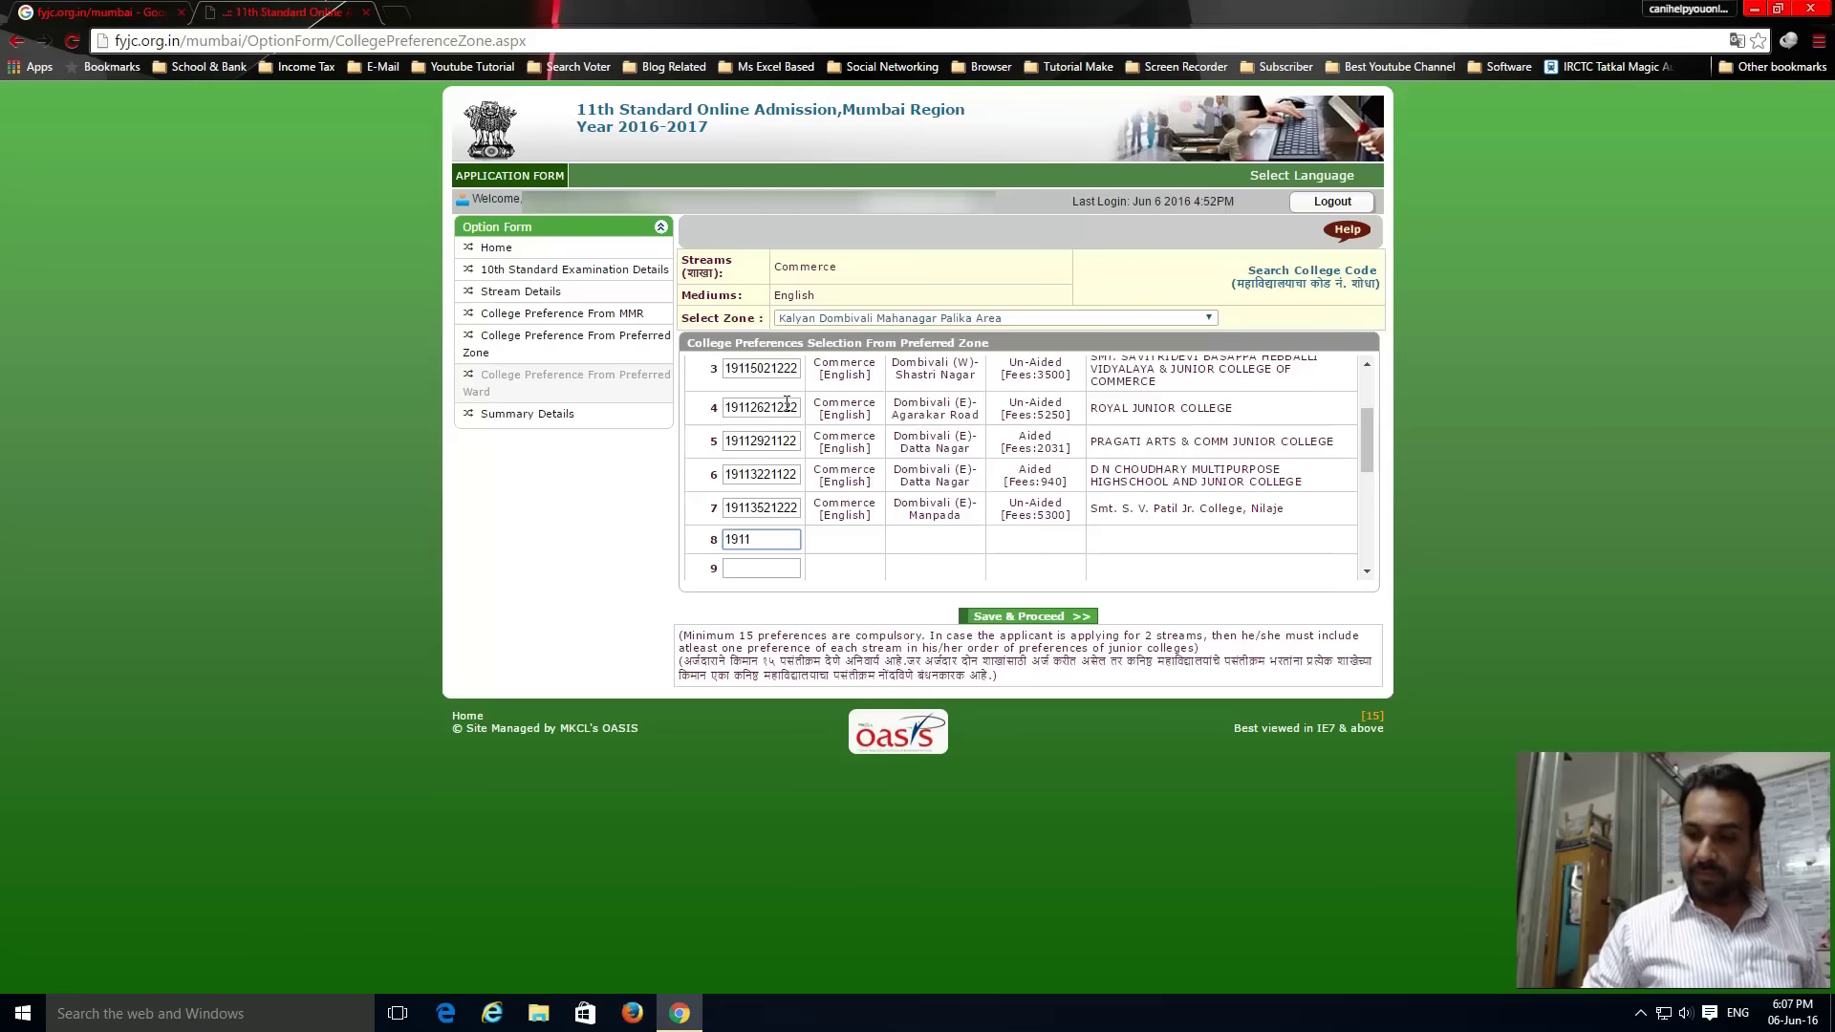
pyautogui.write('3821')
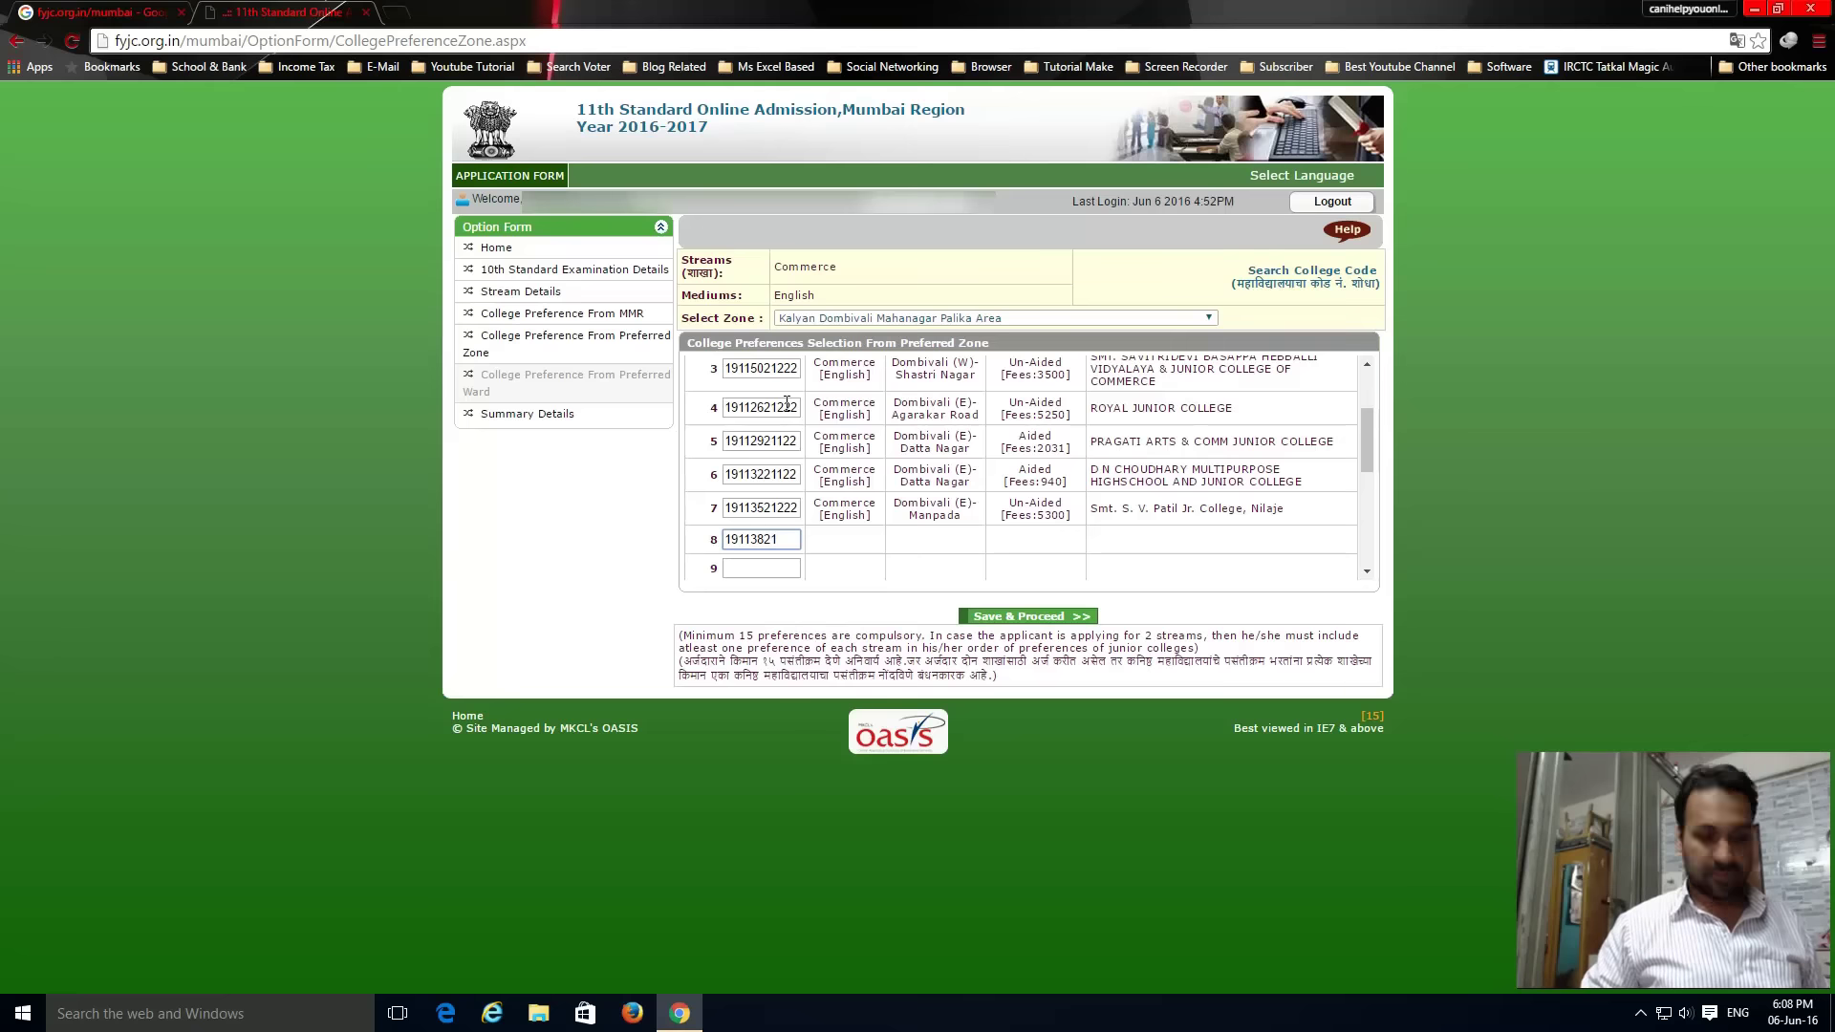
pyautogui.write('212')
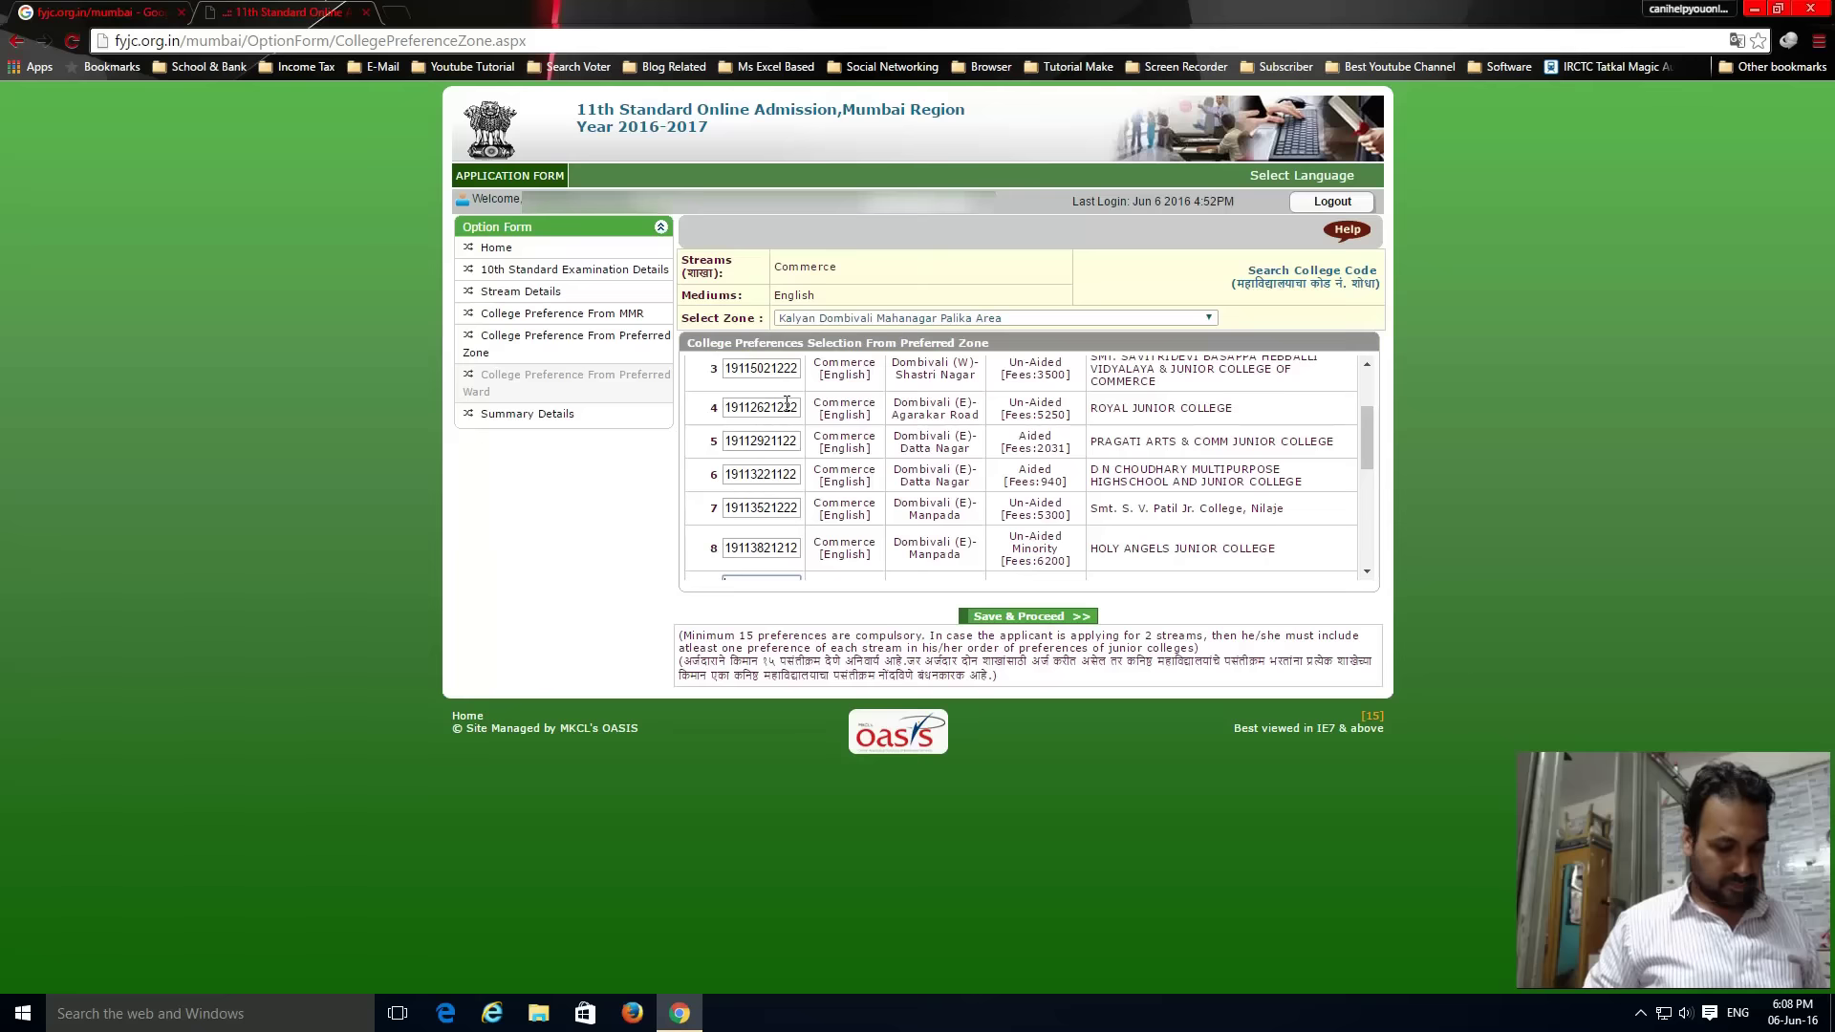
pyautogui.press('Tab')
pyautogui.write('19')
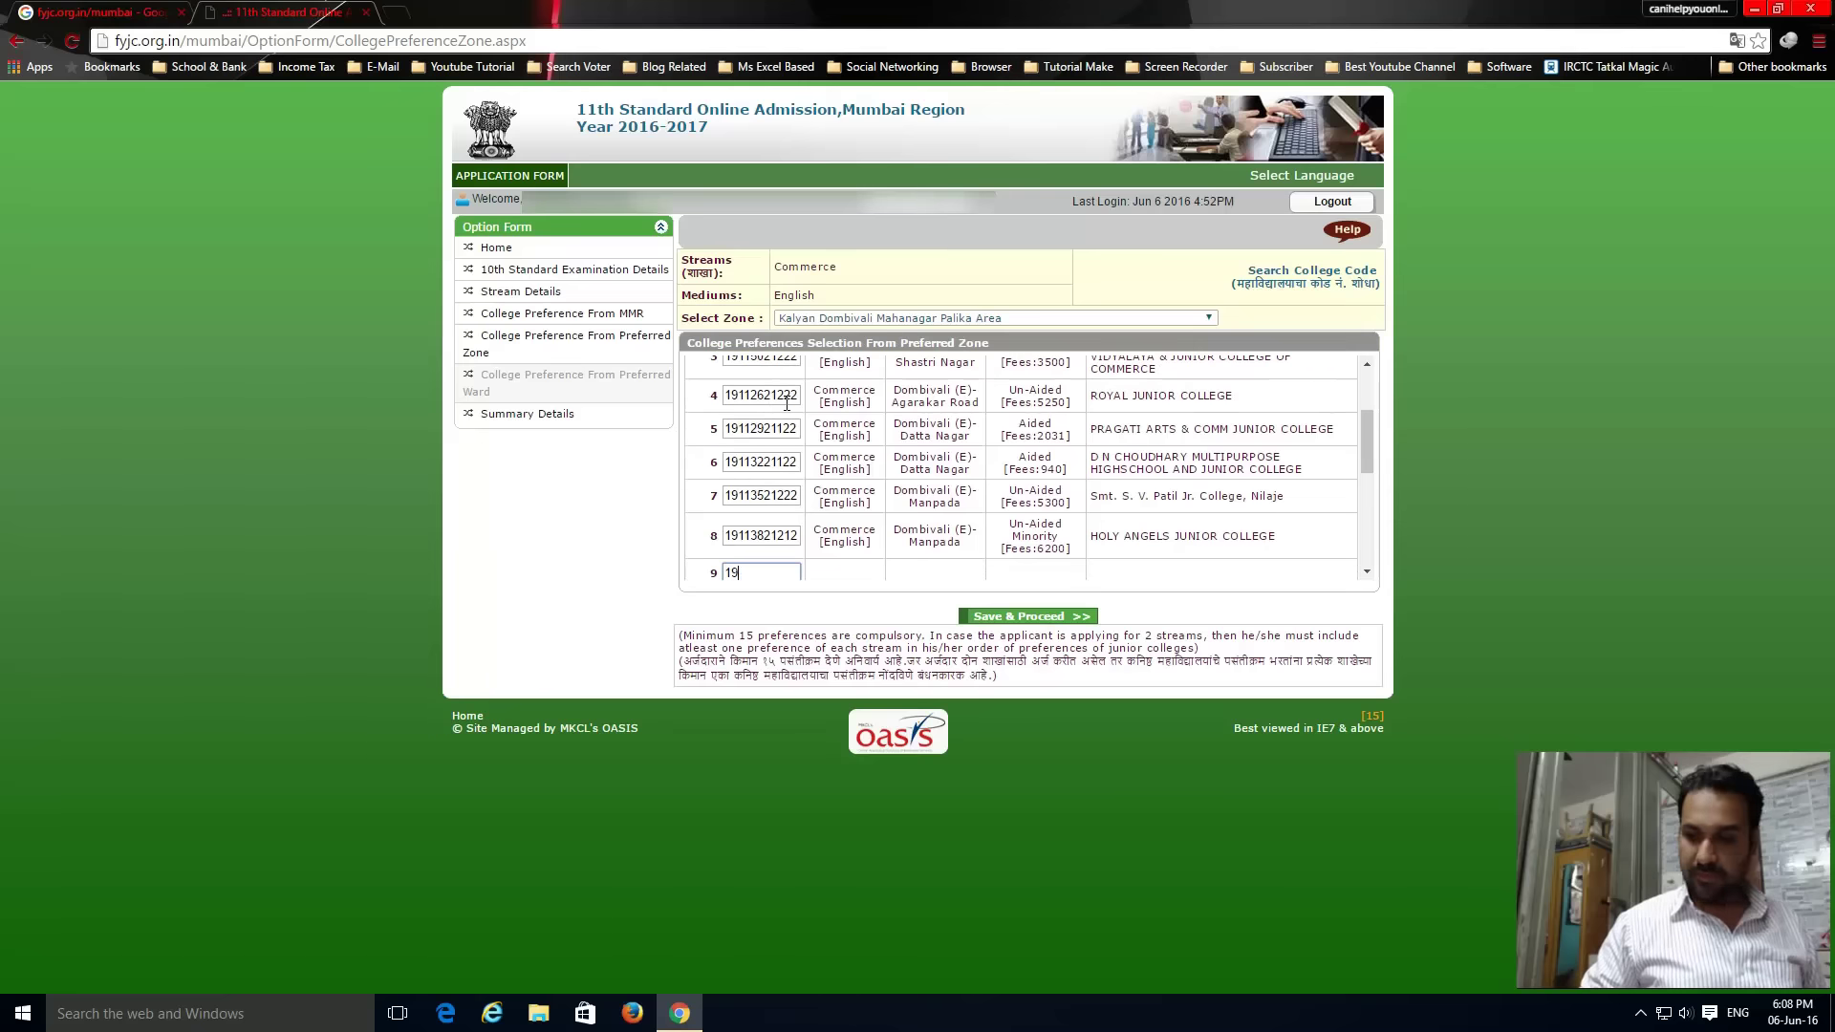
pyautogui.write('115121')
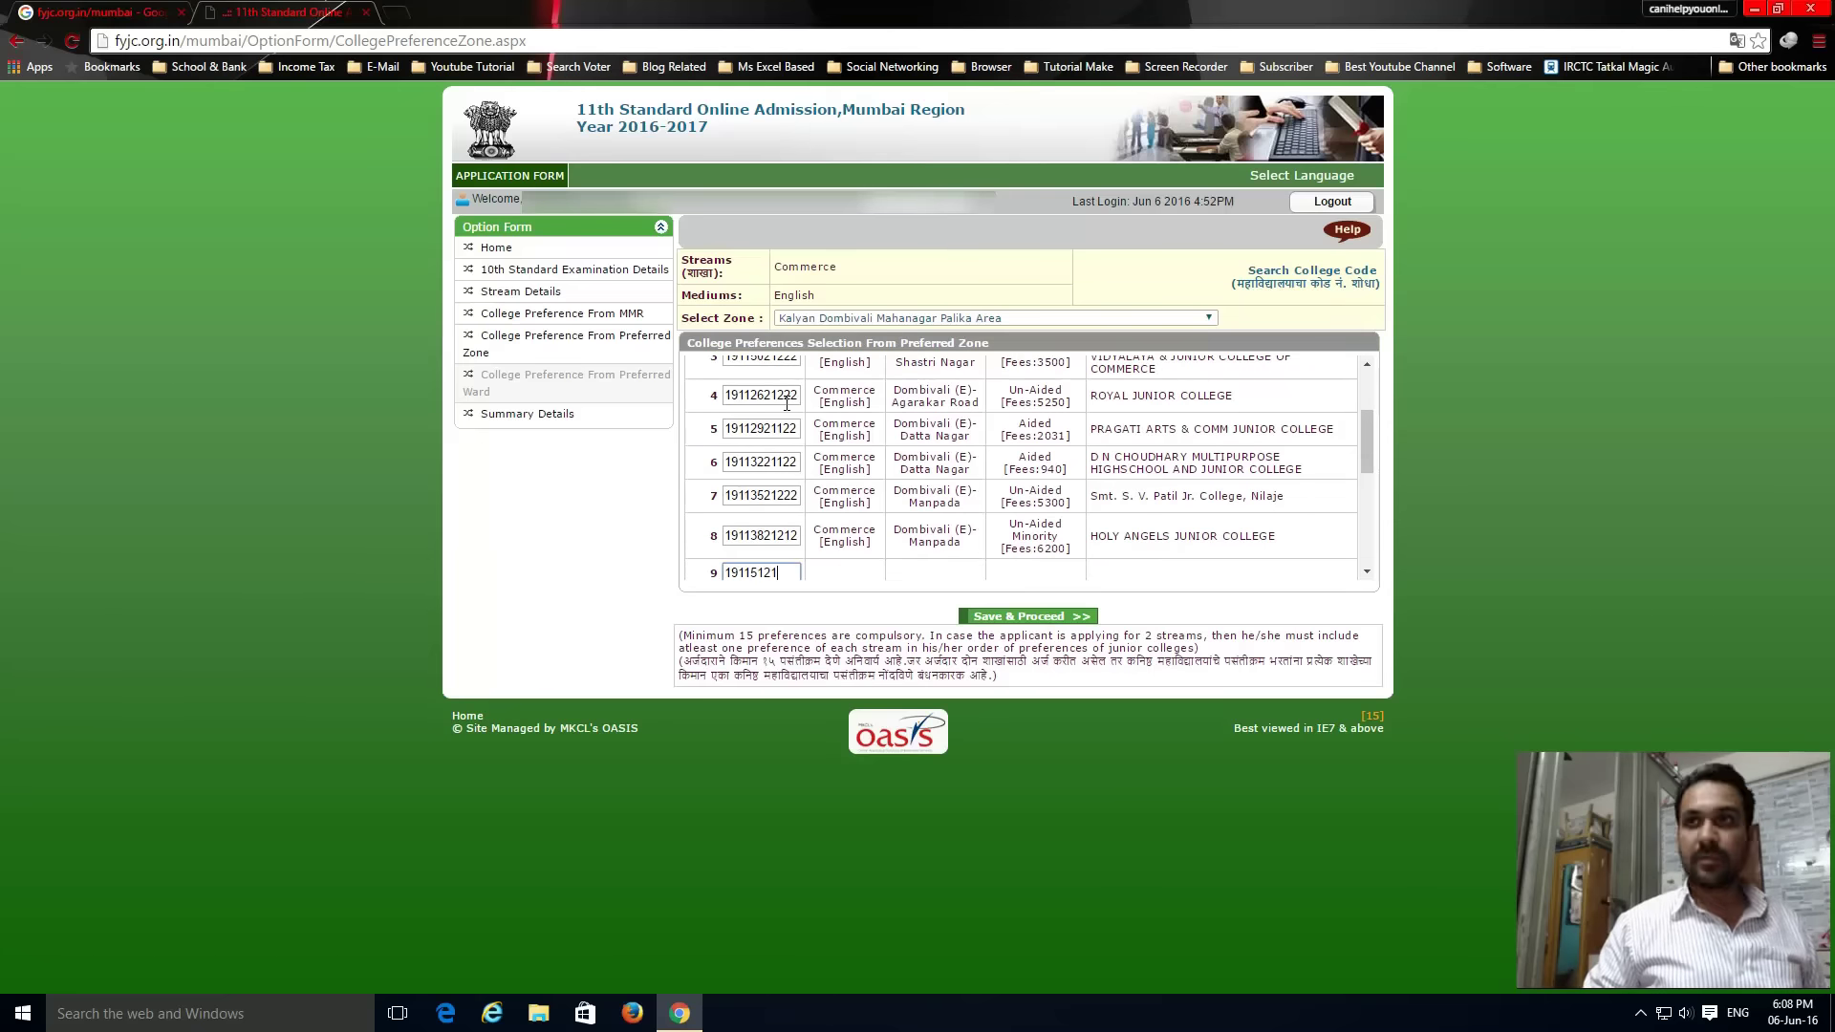
pyautogui.write('222')
pyautogui.press('Tab')
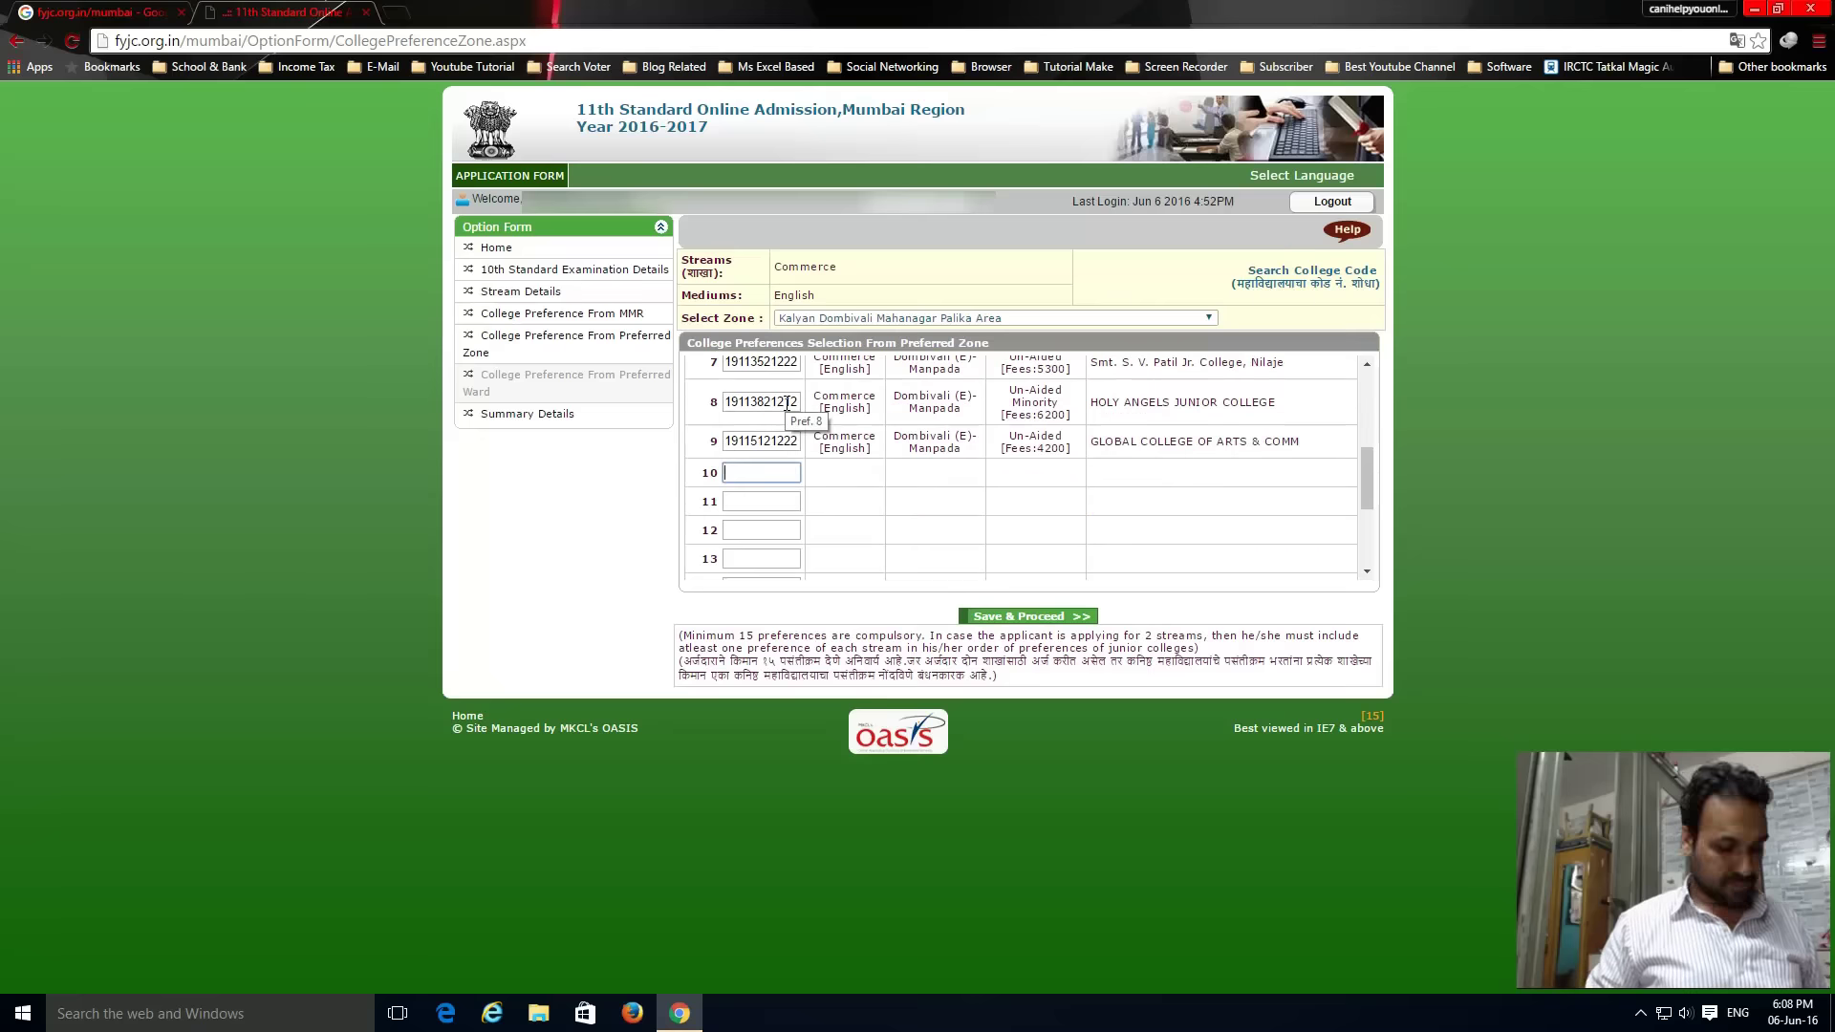
pyautogui.write('191')
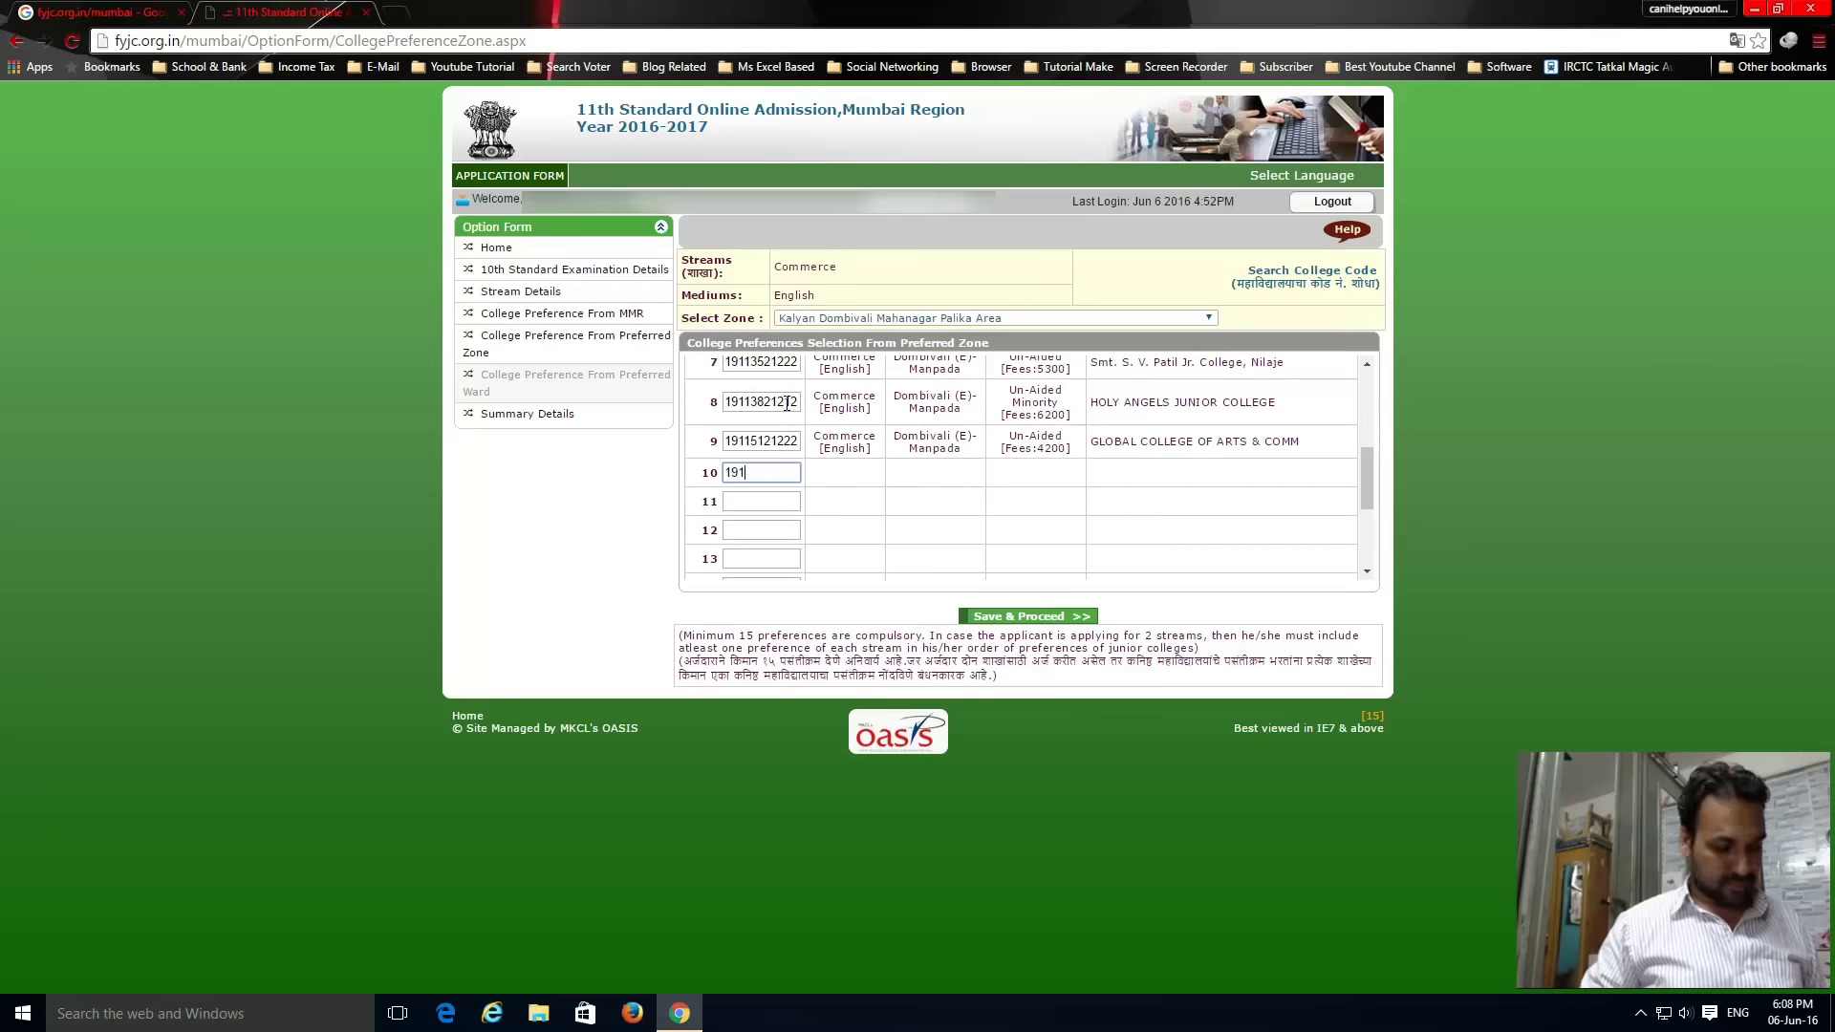
pyautogui.write('1222')
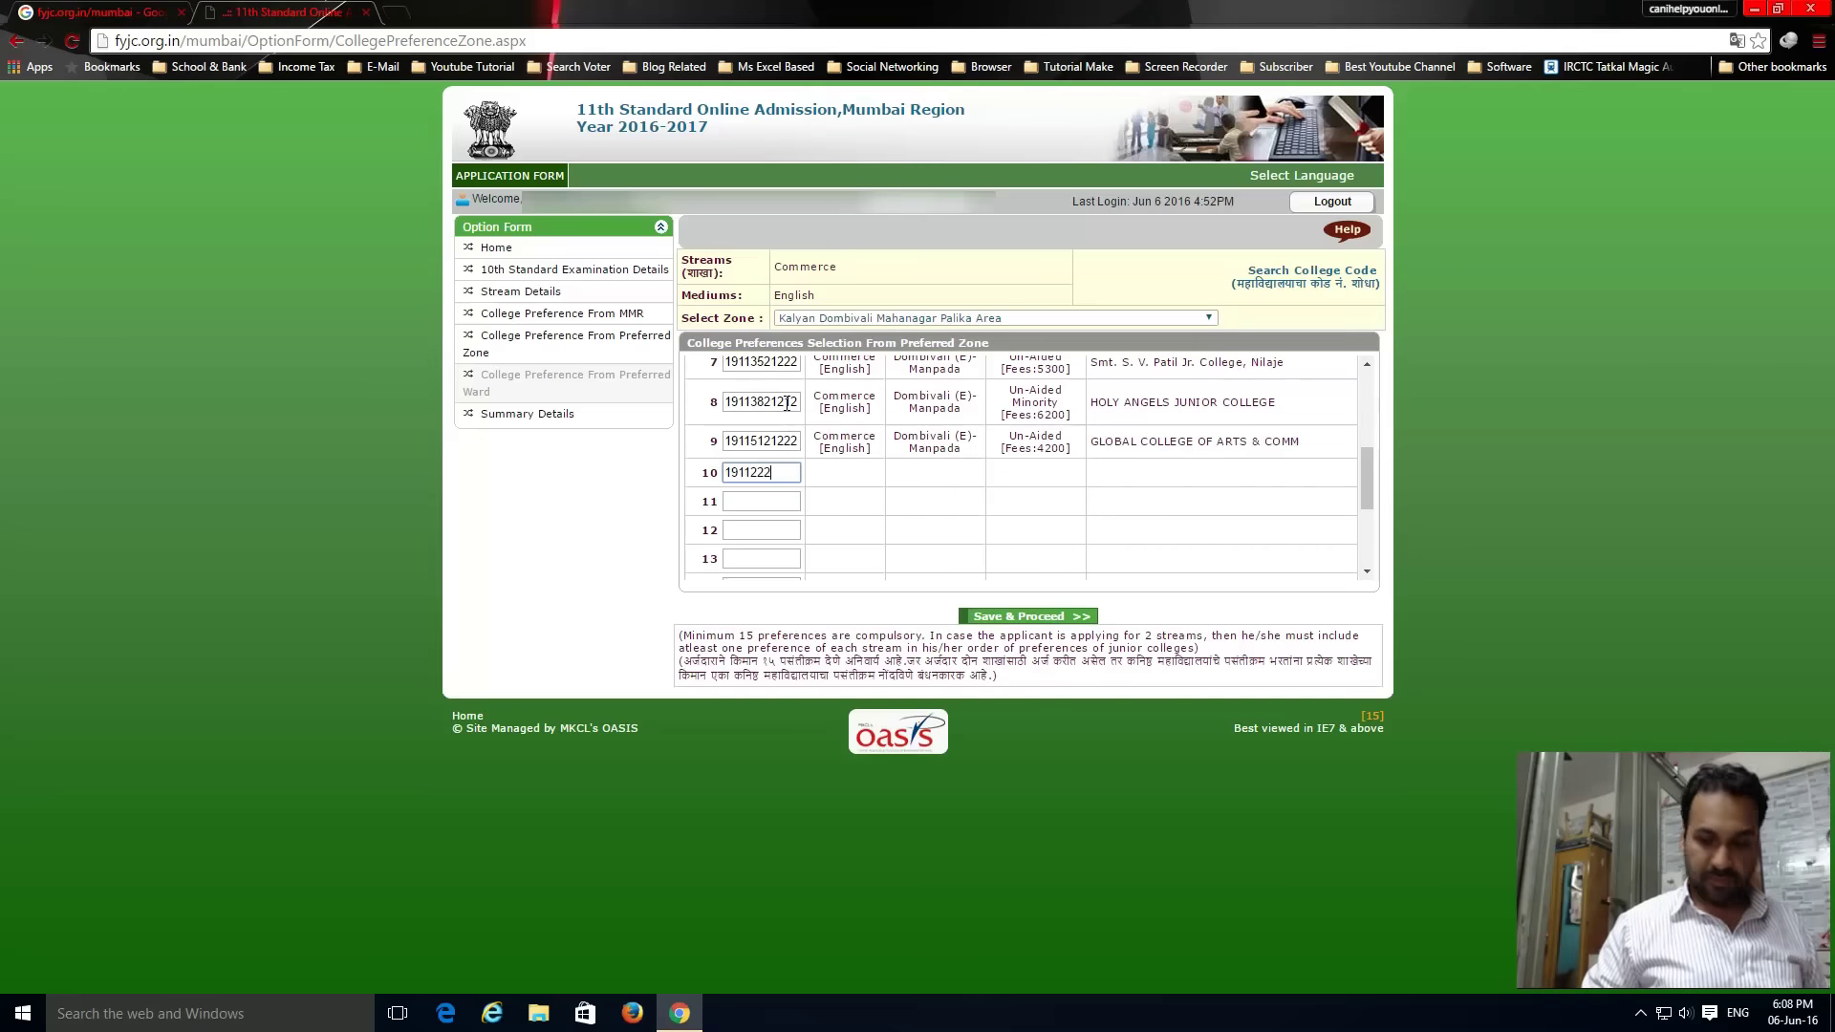
pyautogui.write('1222')
pyautogui.press('Tab')
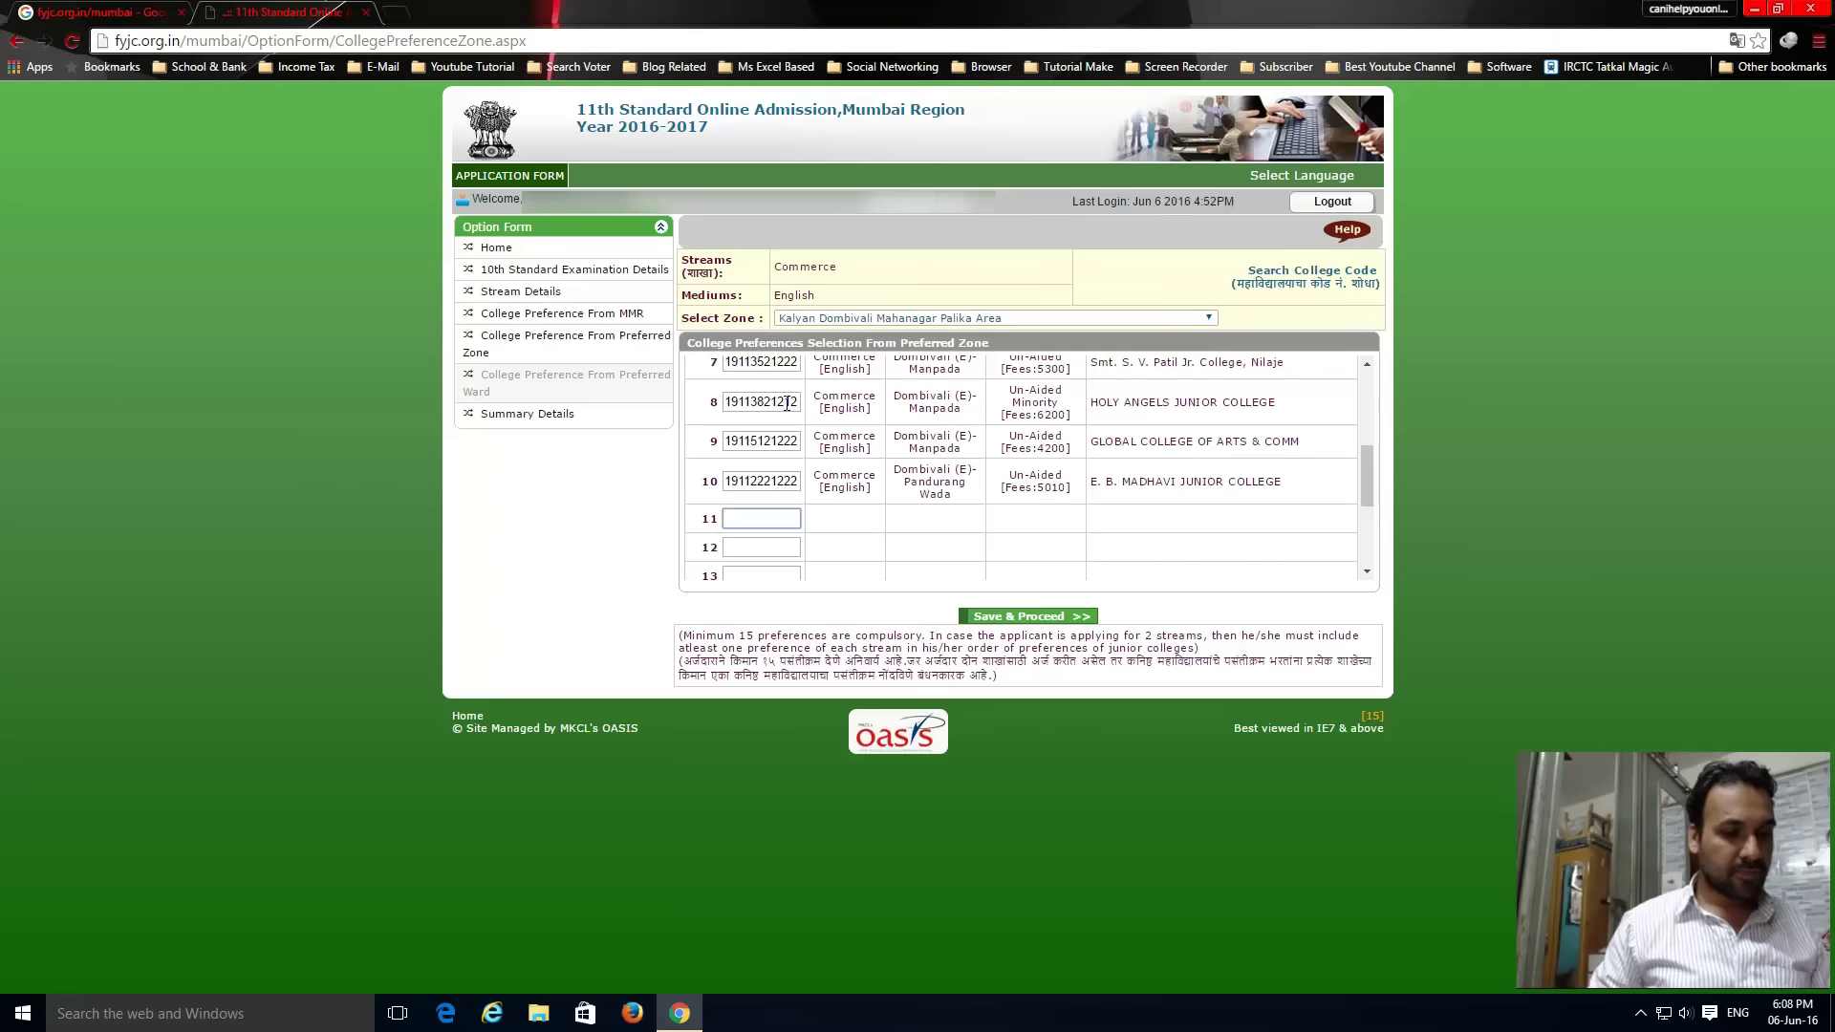
pyautogui.write('19')
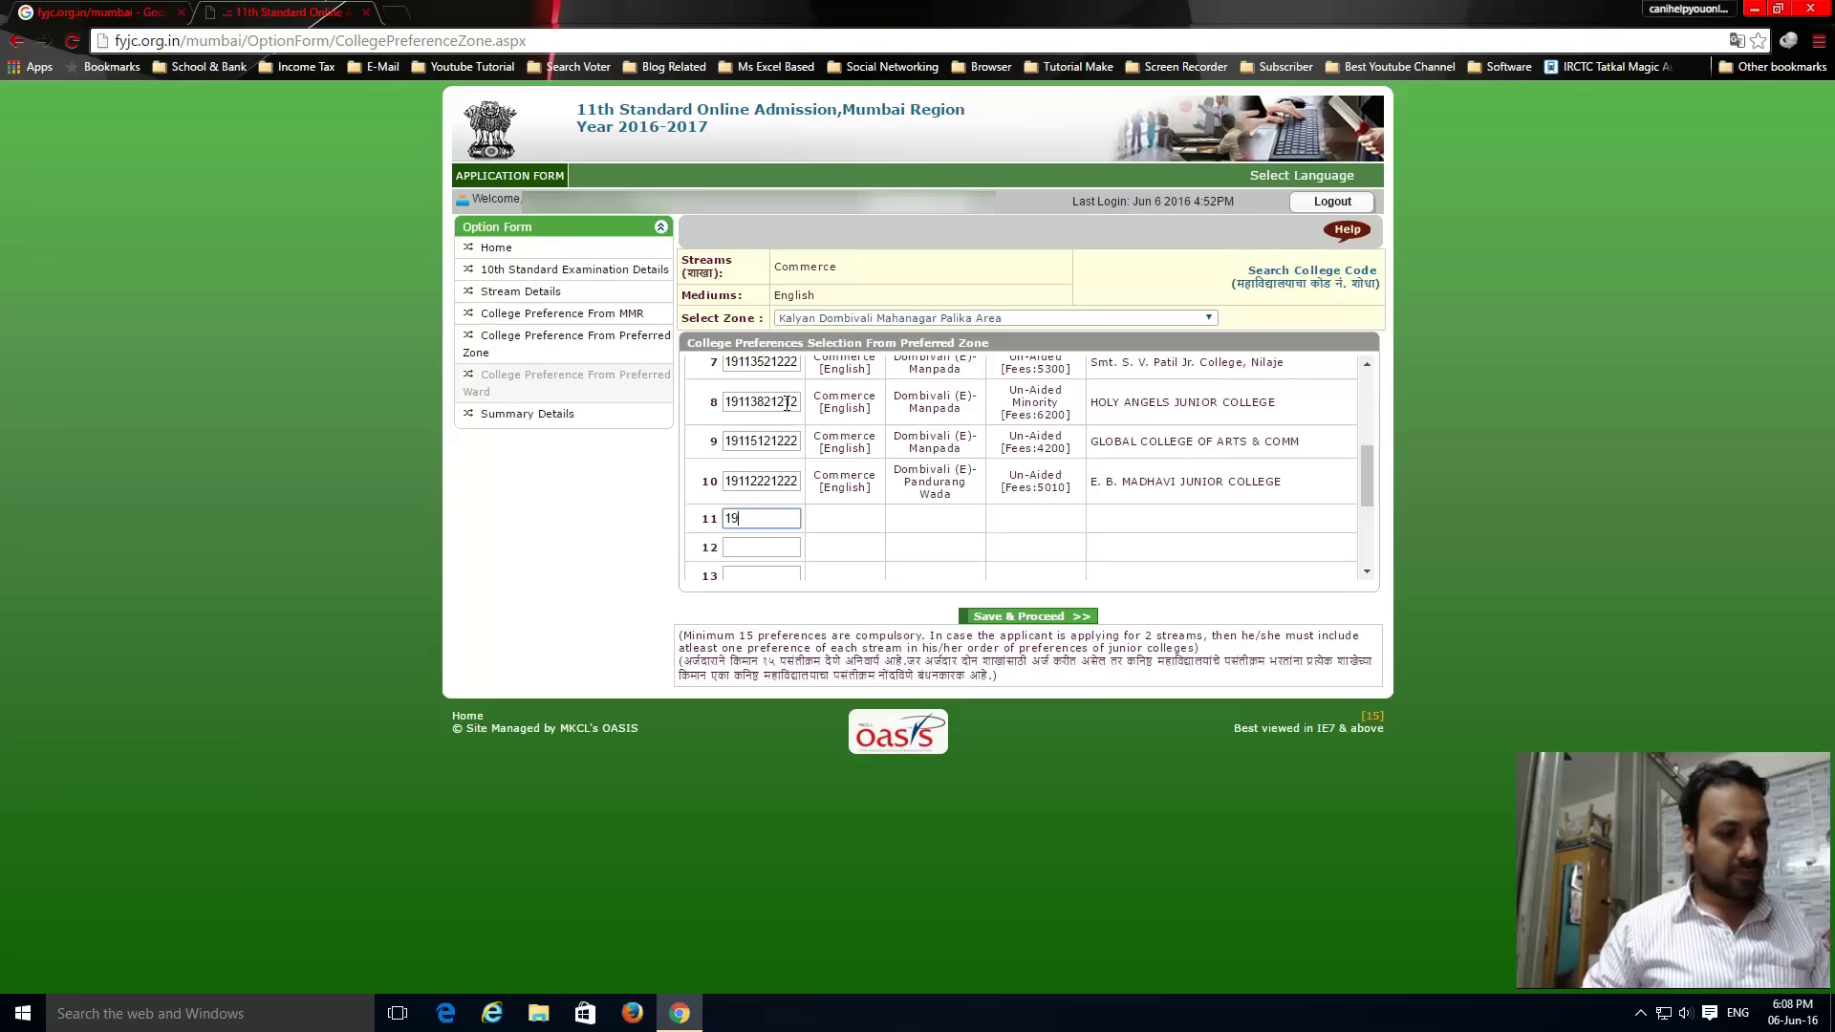
pyautogui.write('1116')
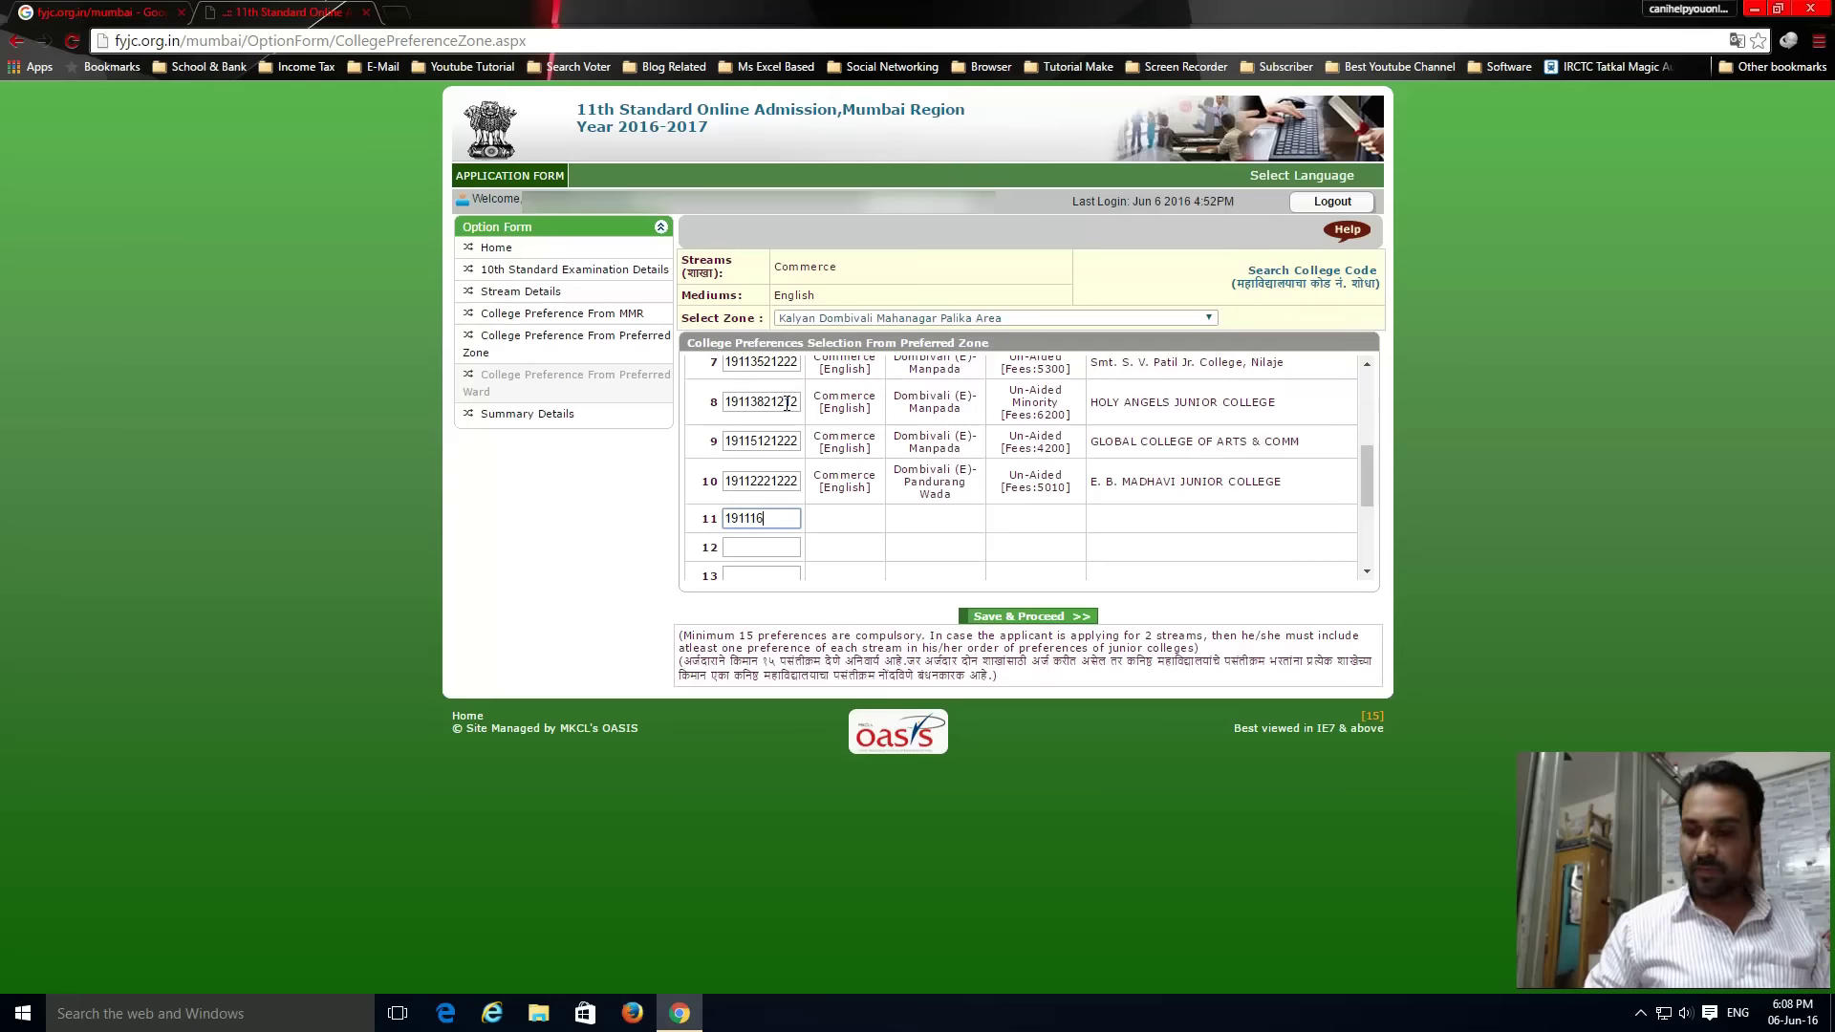
pyautogui.write('21222')
pyautogui.press('Tab')
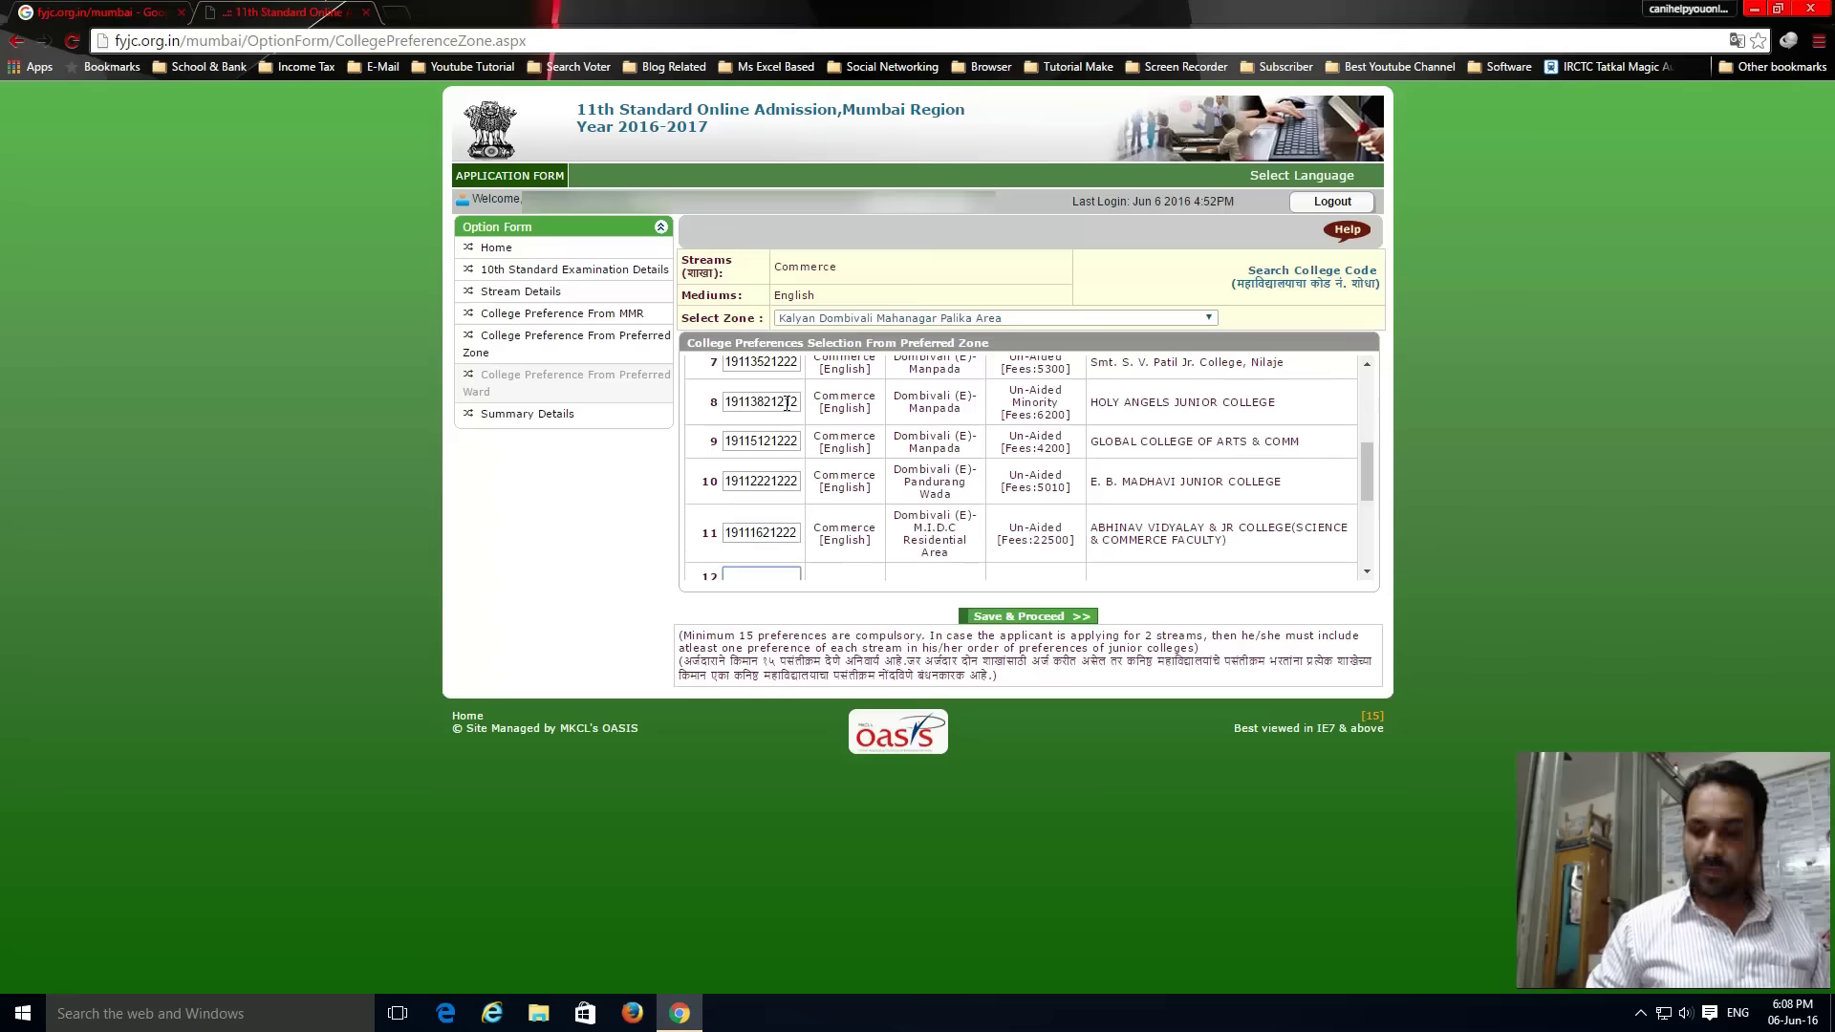
pyautogui.write('1911312')
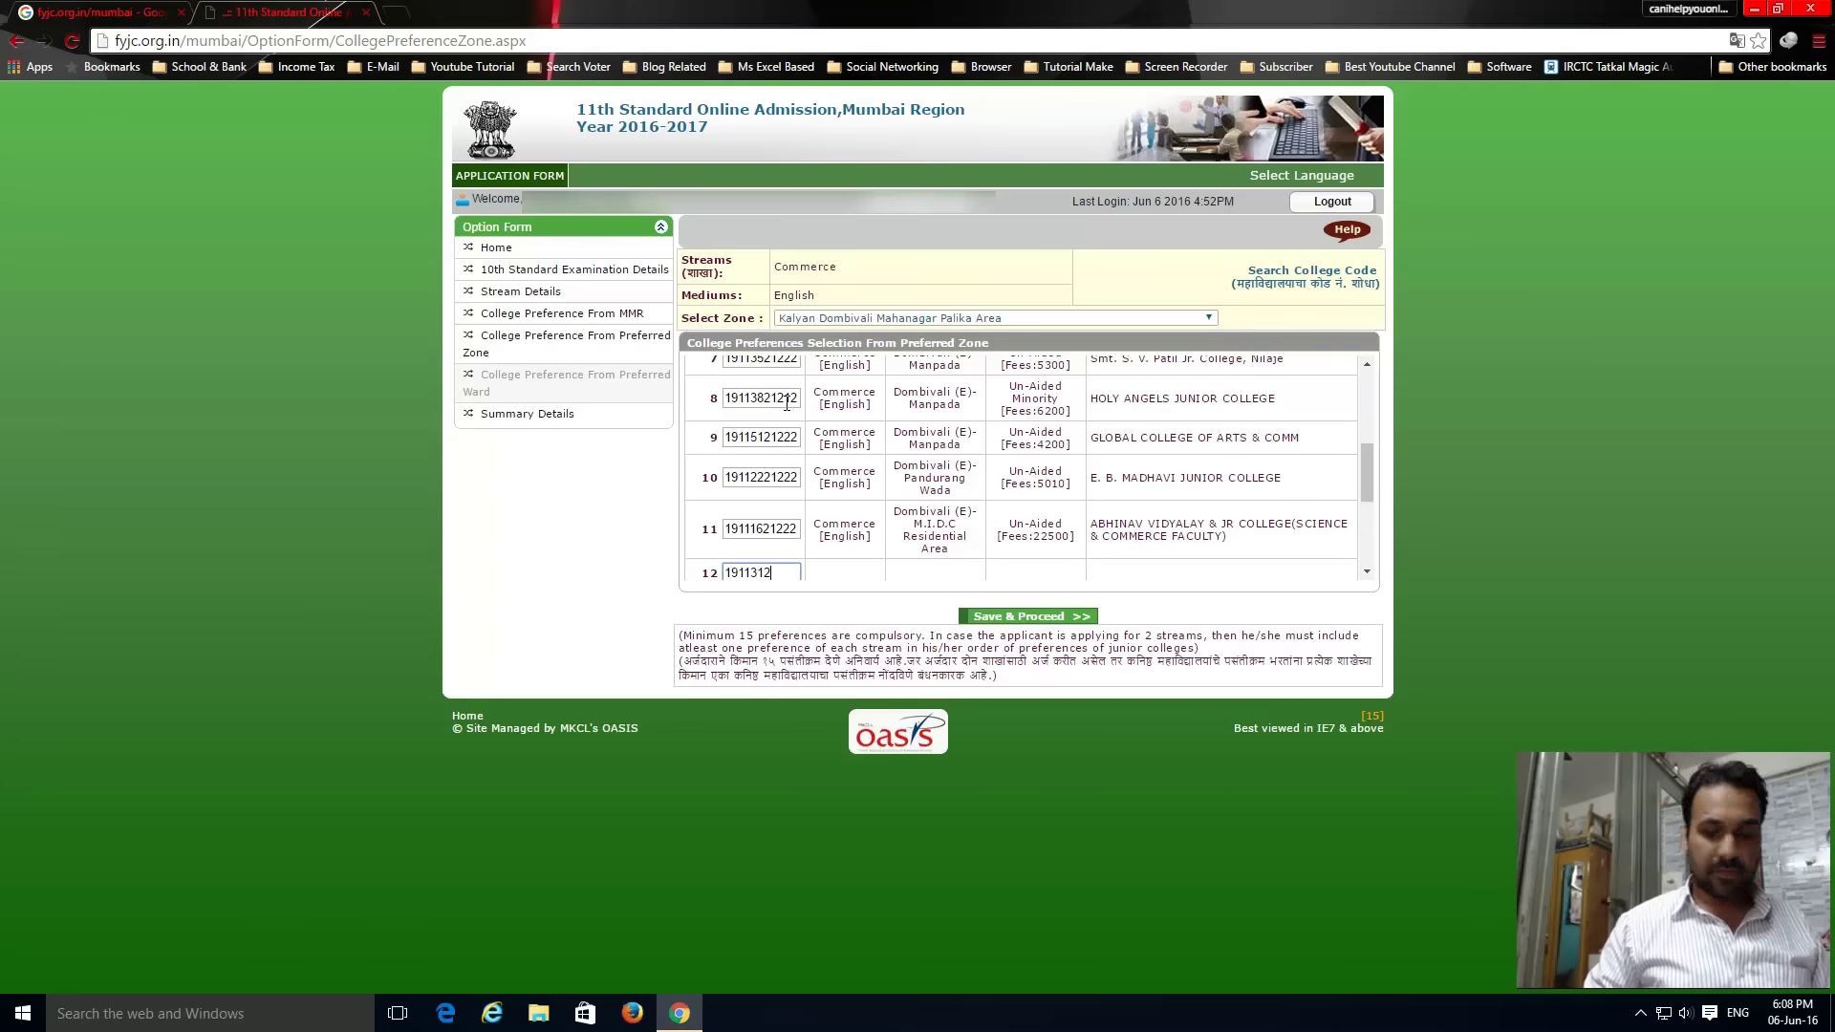
pyautogui.write('1122')
pyautogui.press('Tab')
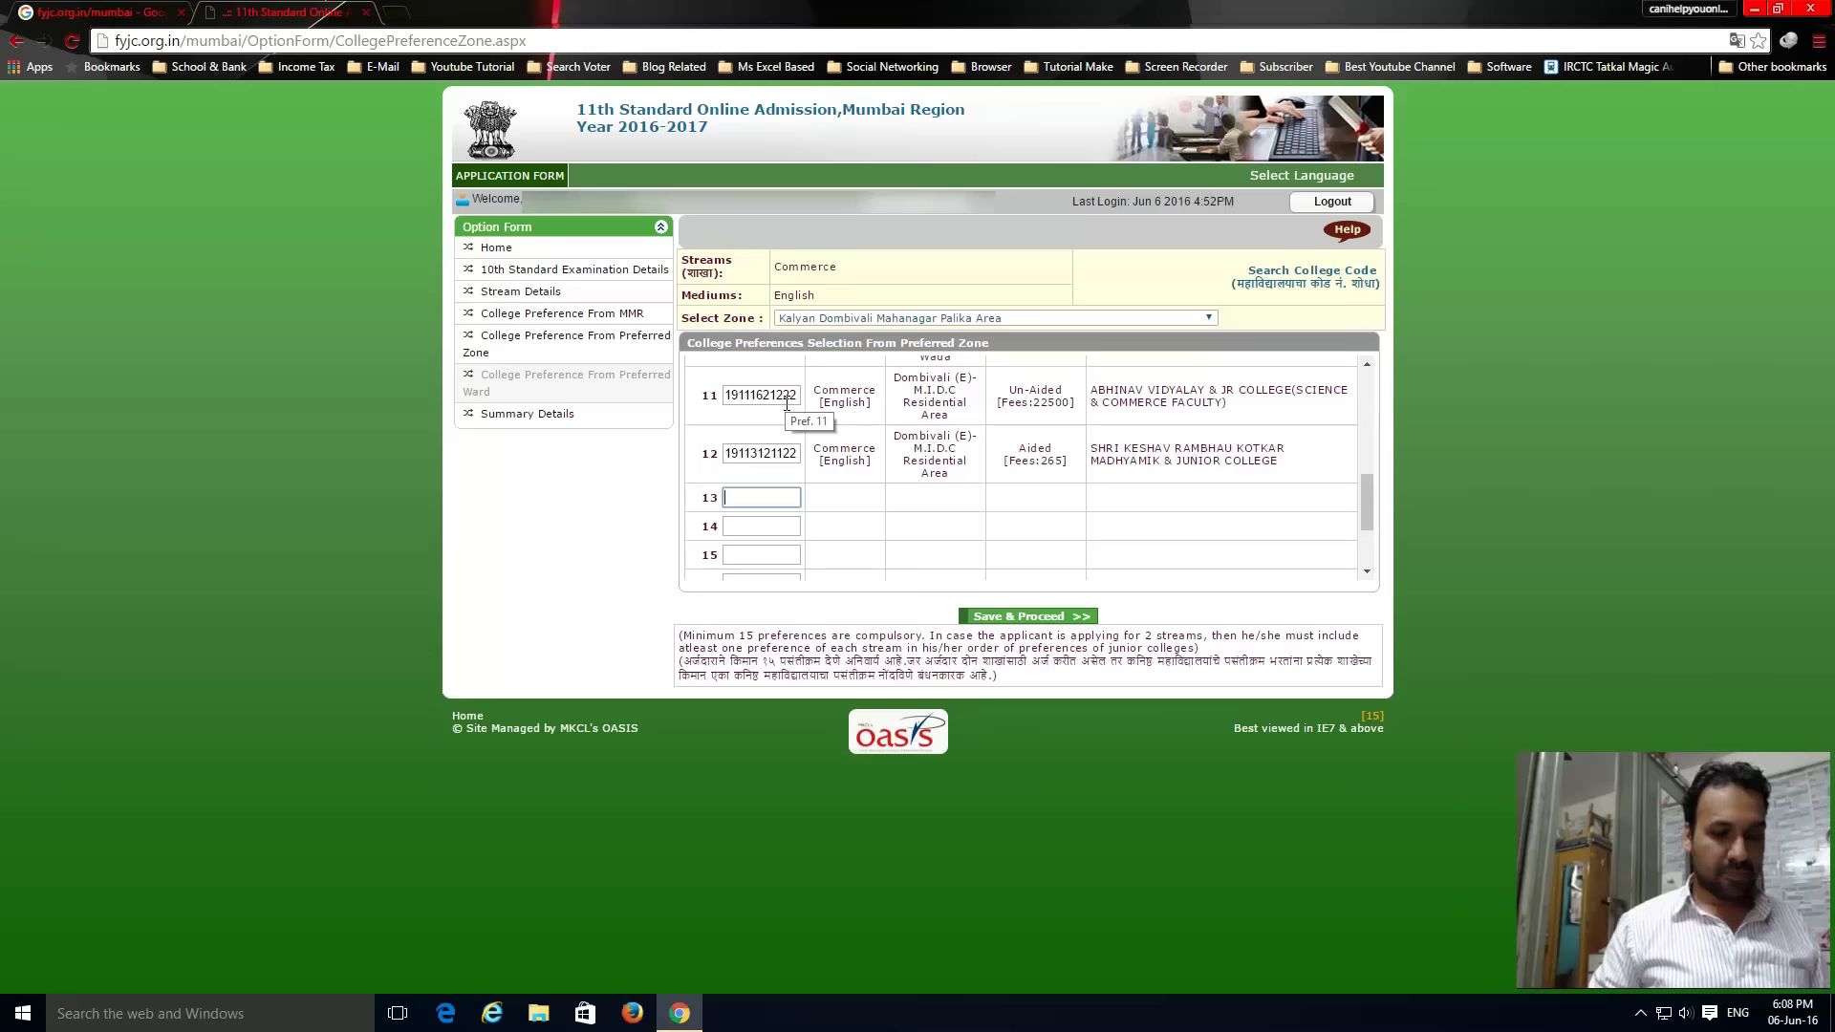
pyautogui.write('19')
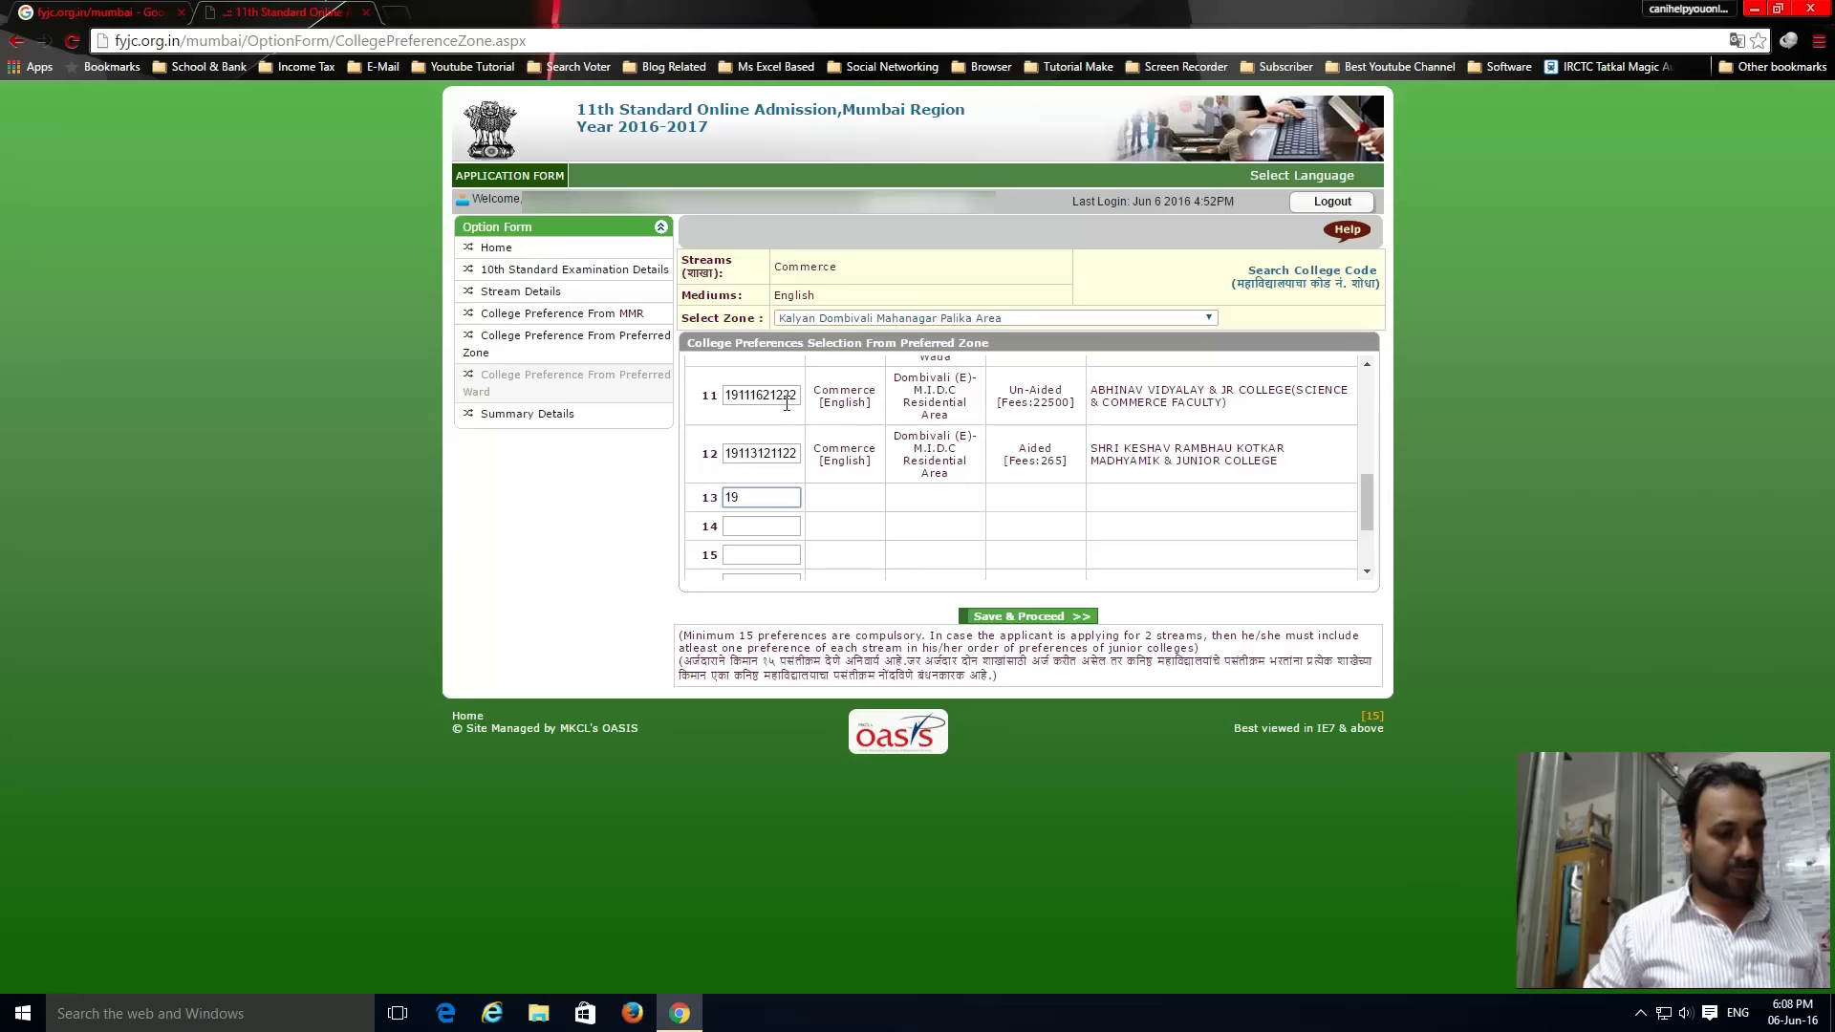
pyautogui.write('113321112')
pyautogui.press('Tab')
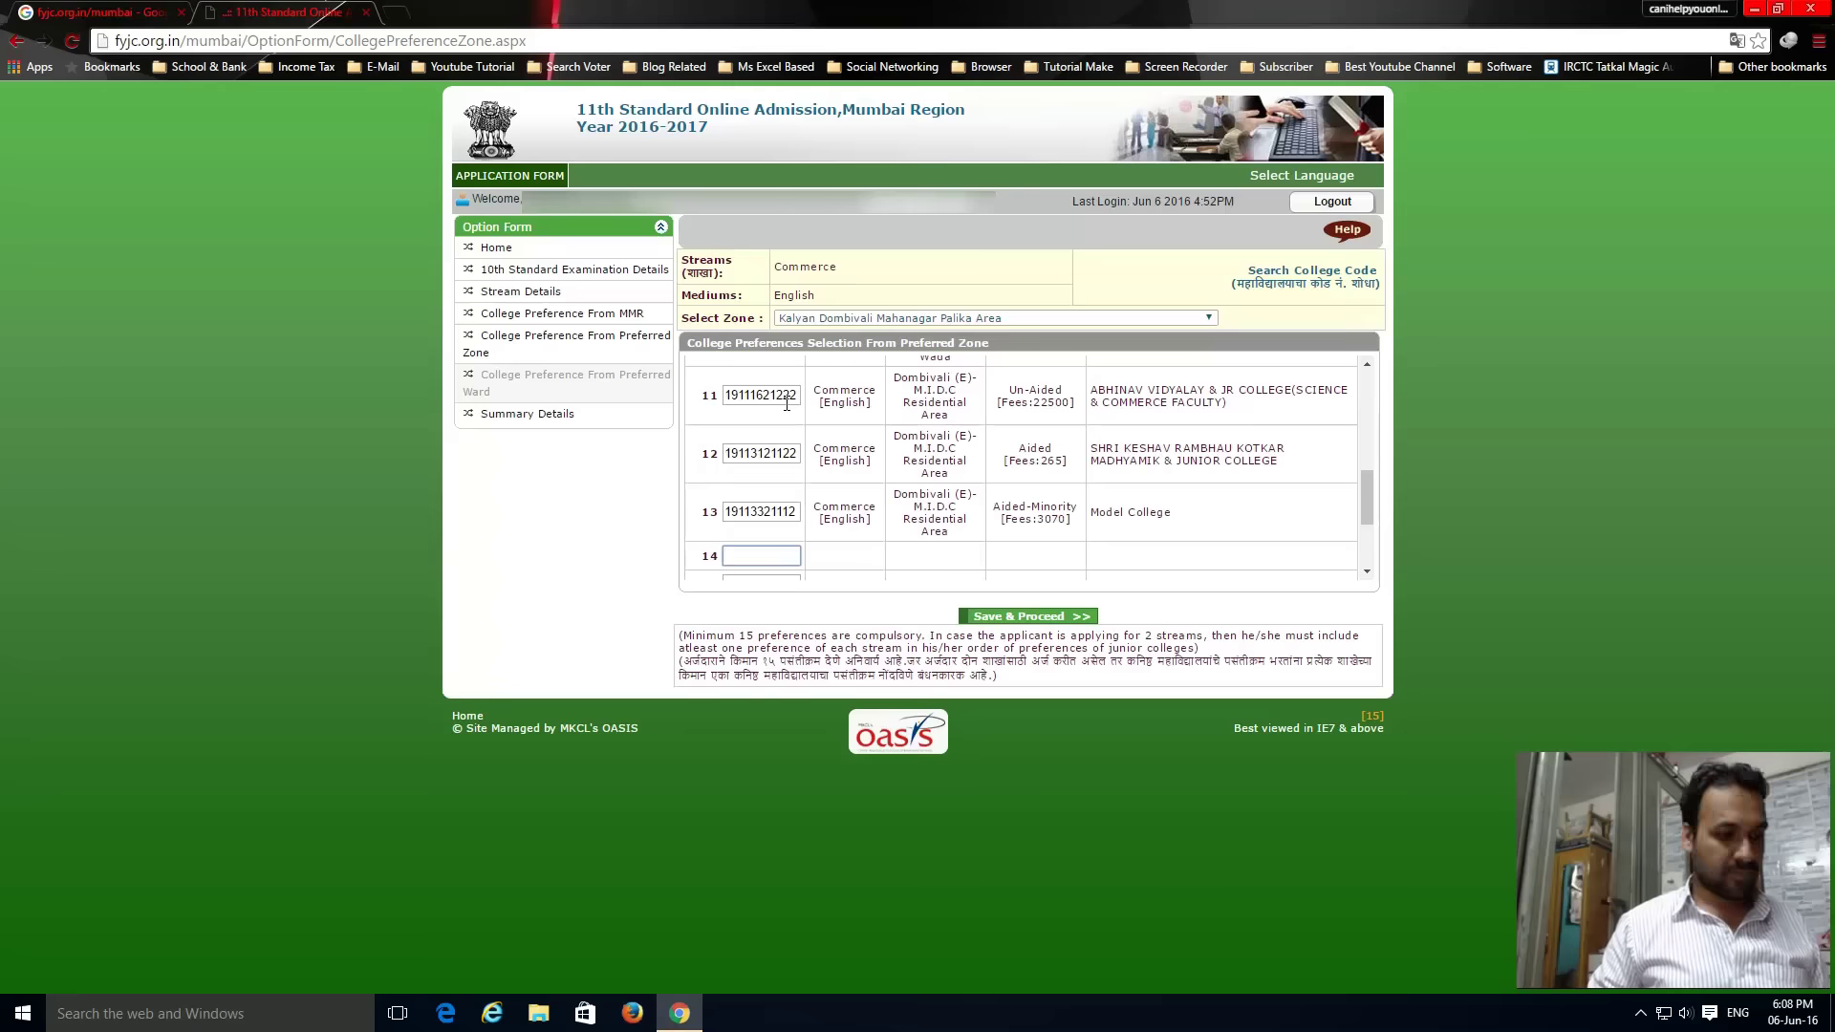
pyautogui.write('1')
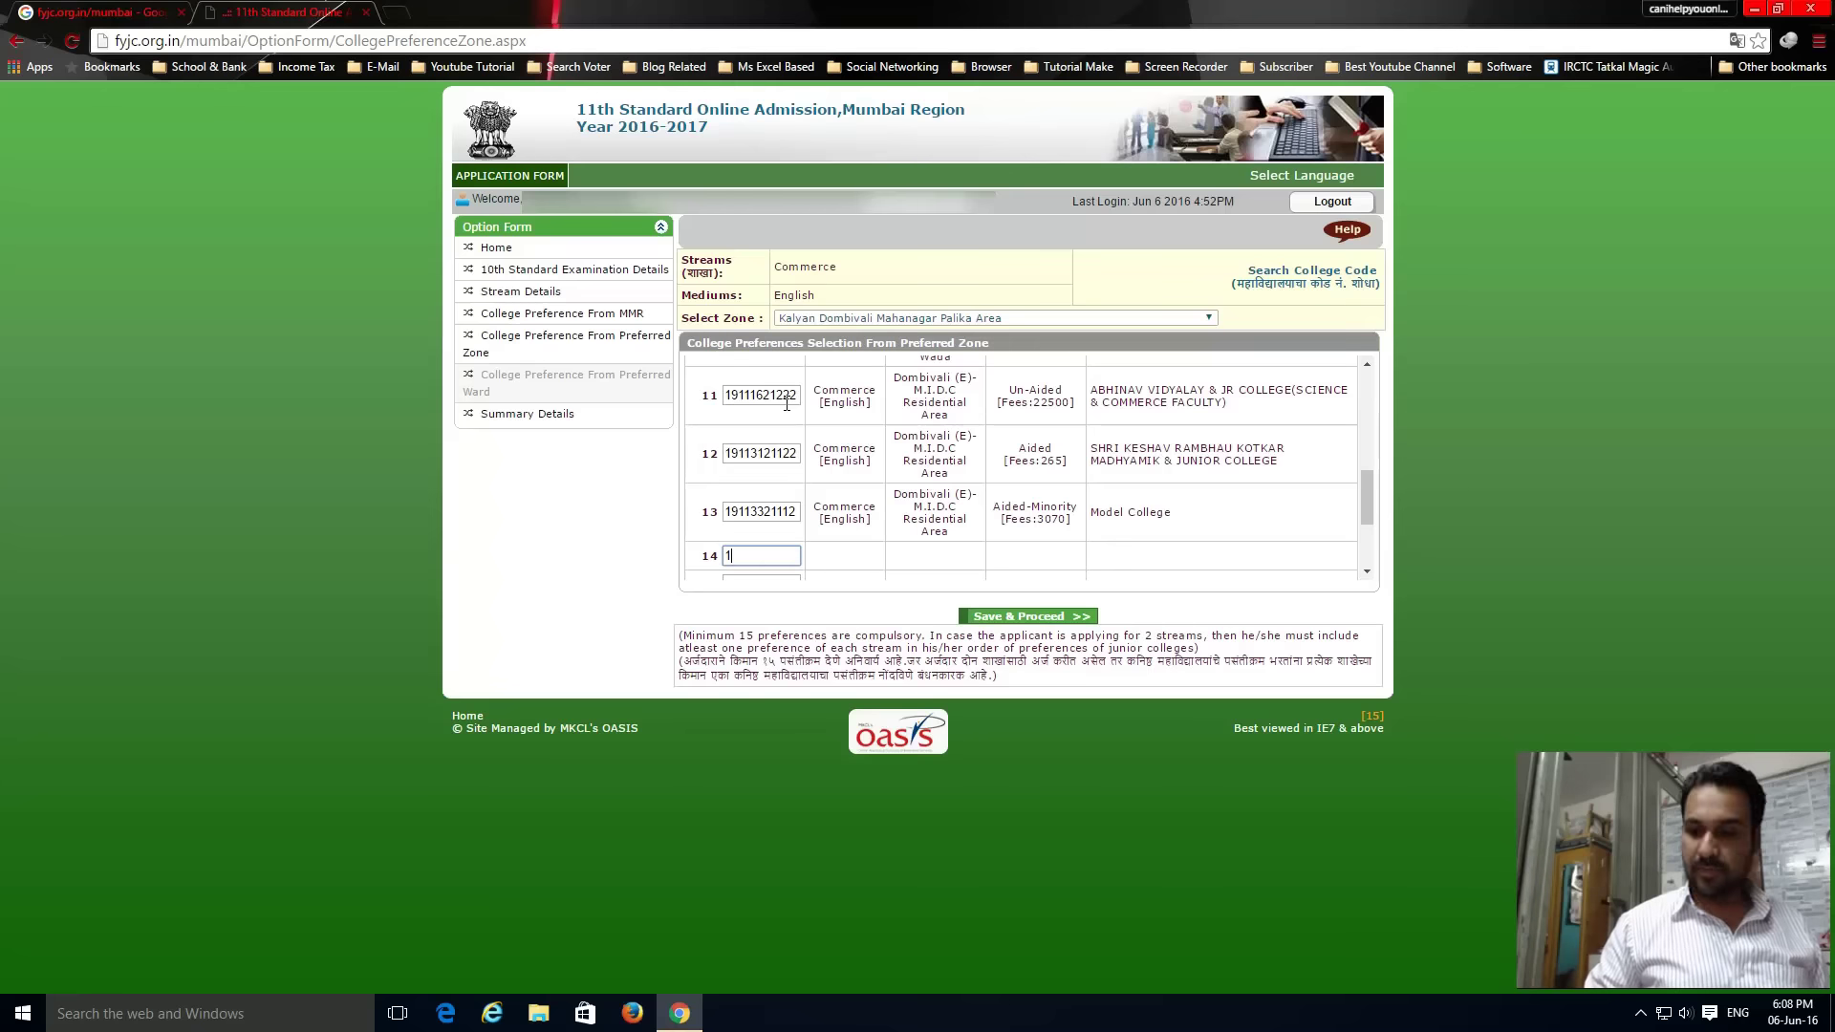
pyautogui.write('9113')
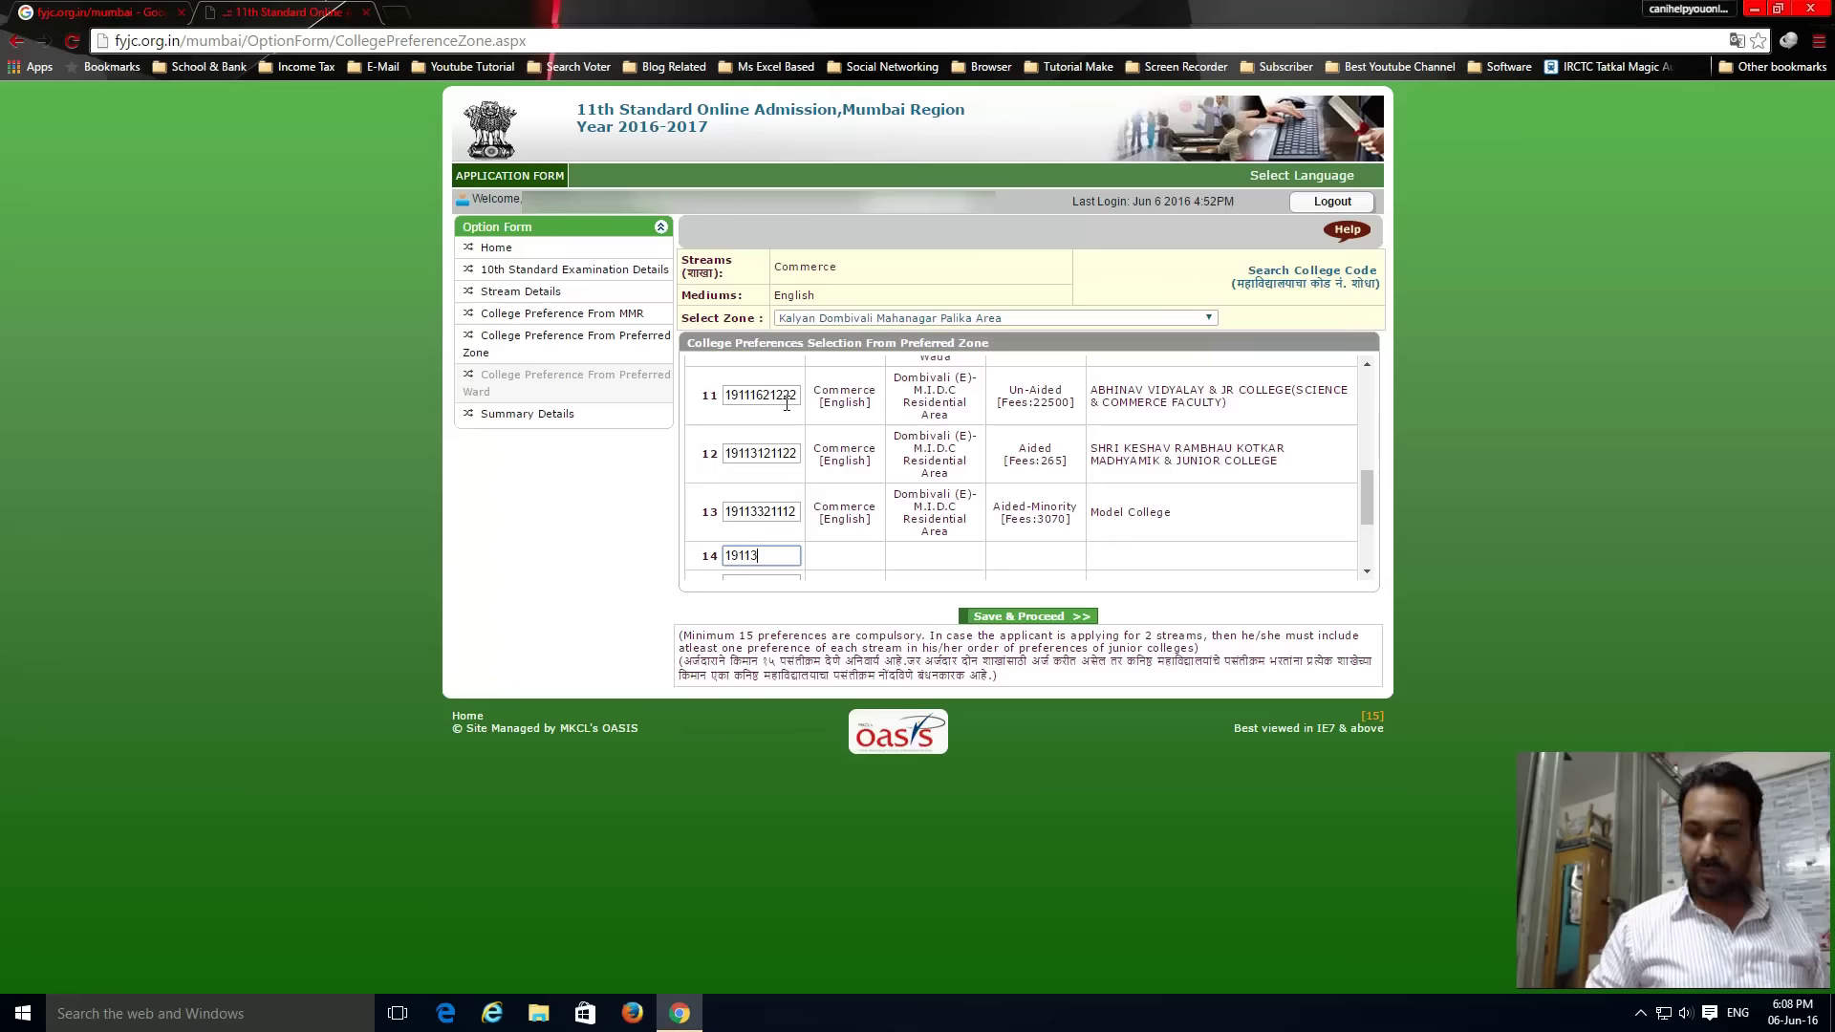
pyautogui.write('321212')
pyautogui.press('Tab')
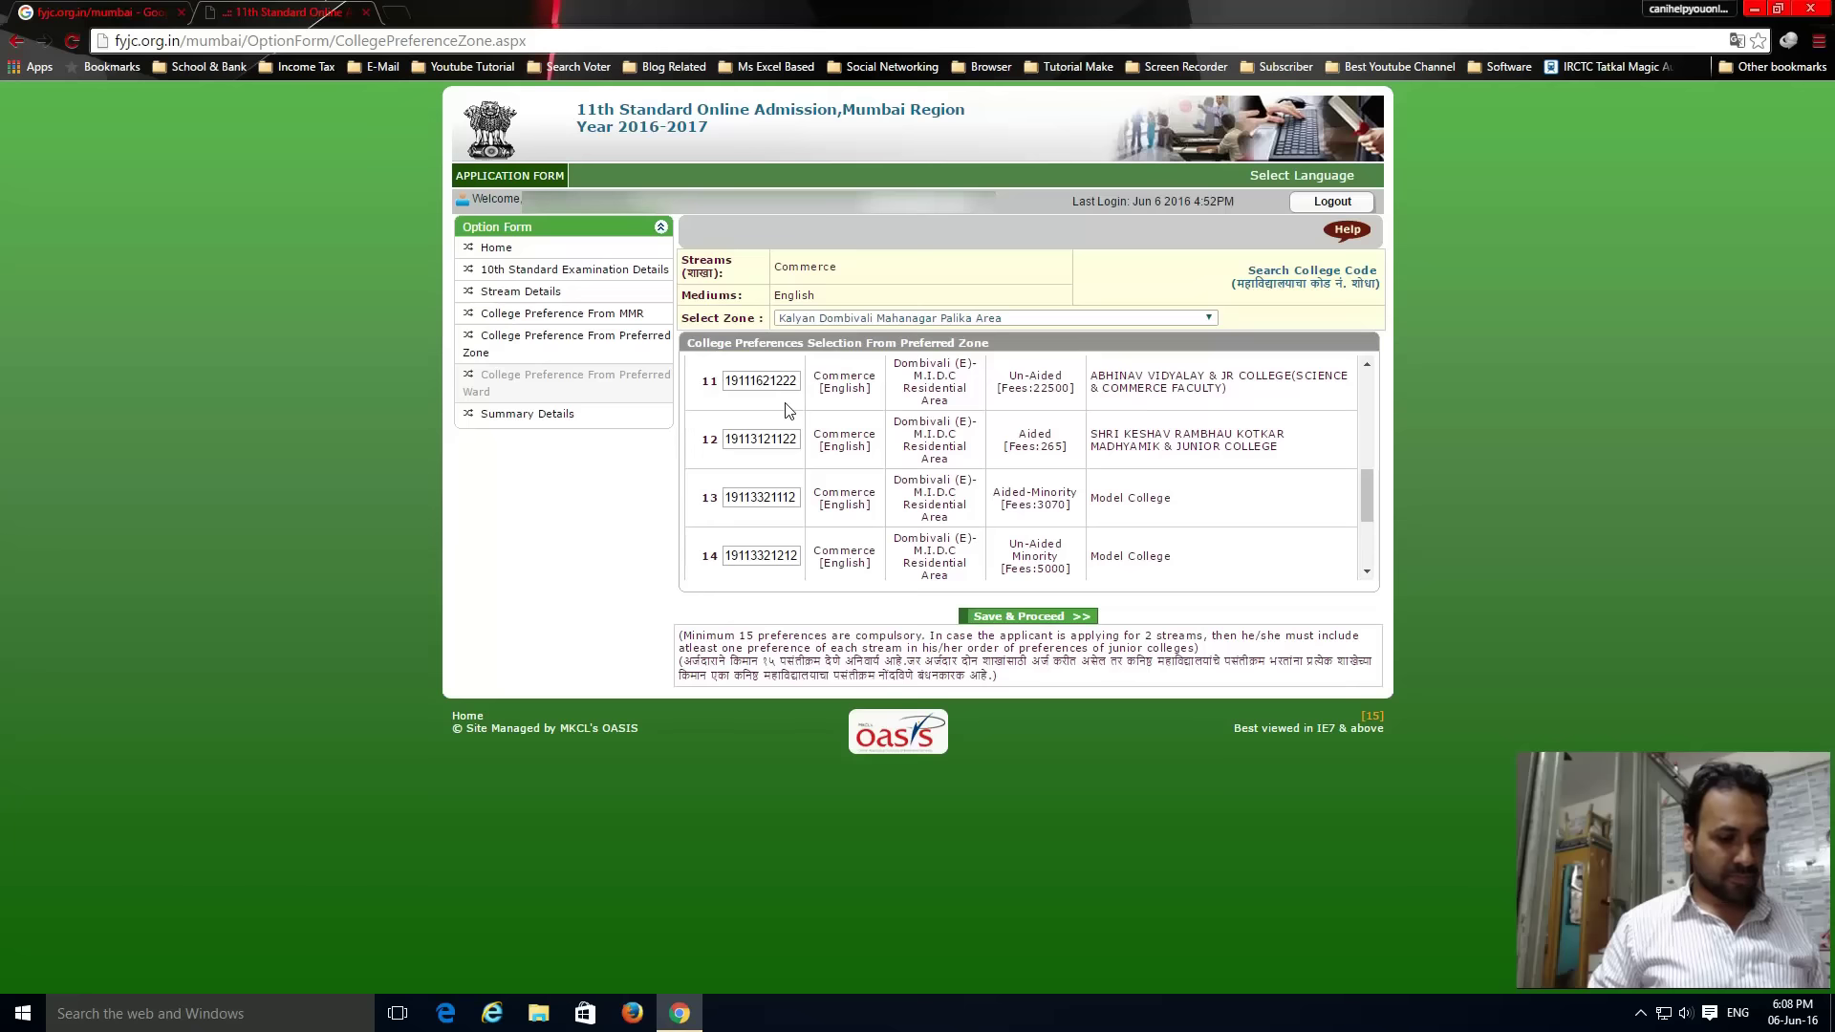
pyautogui.write('19')
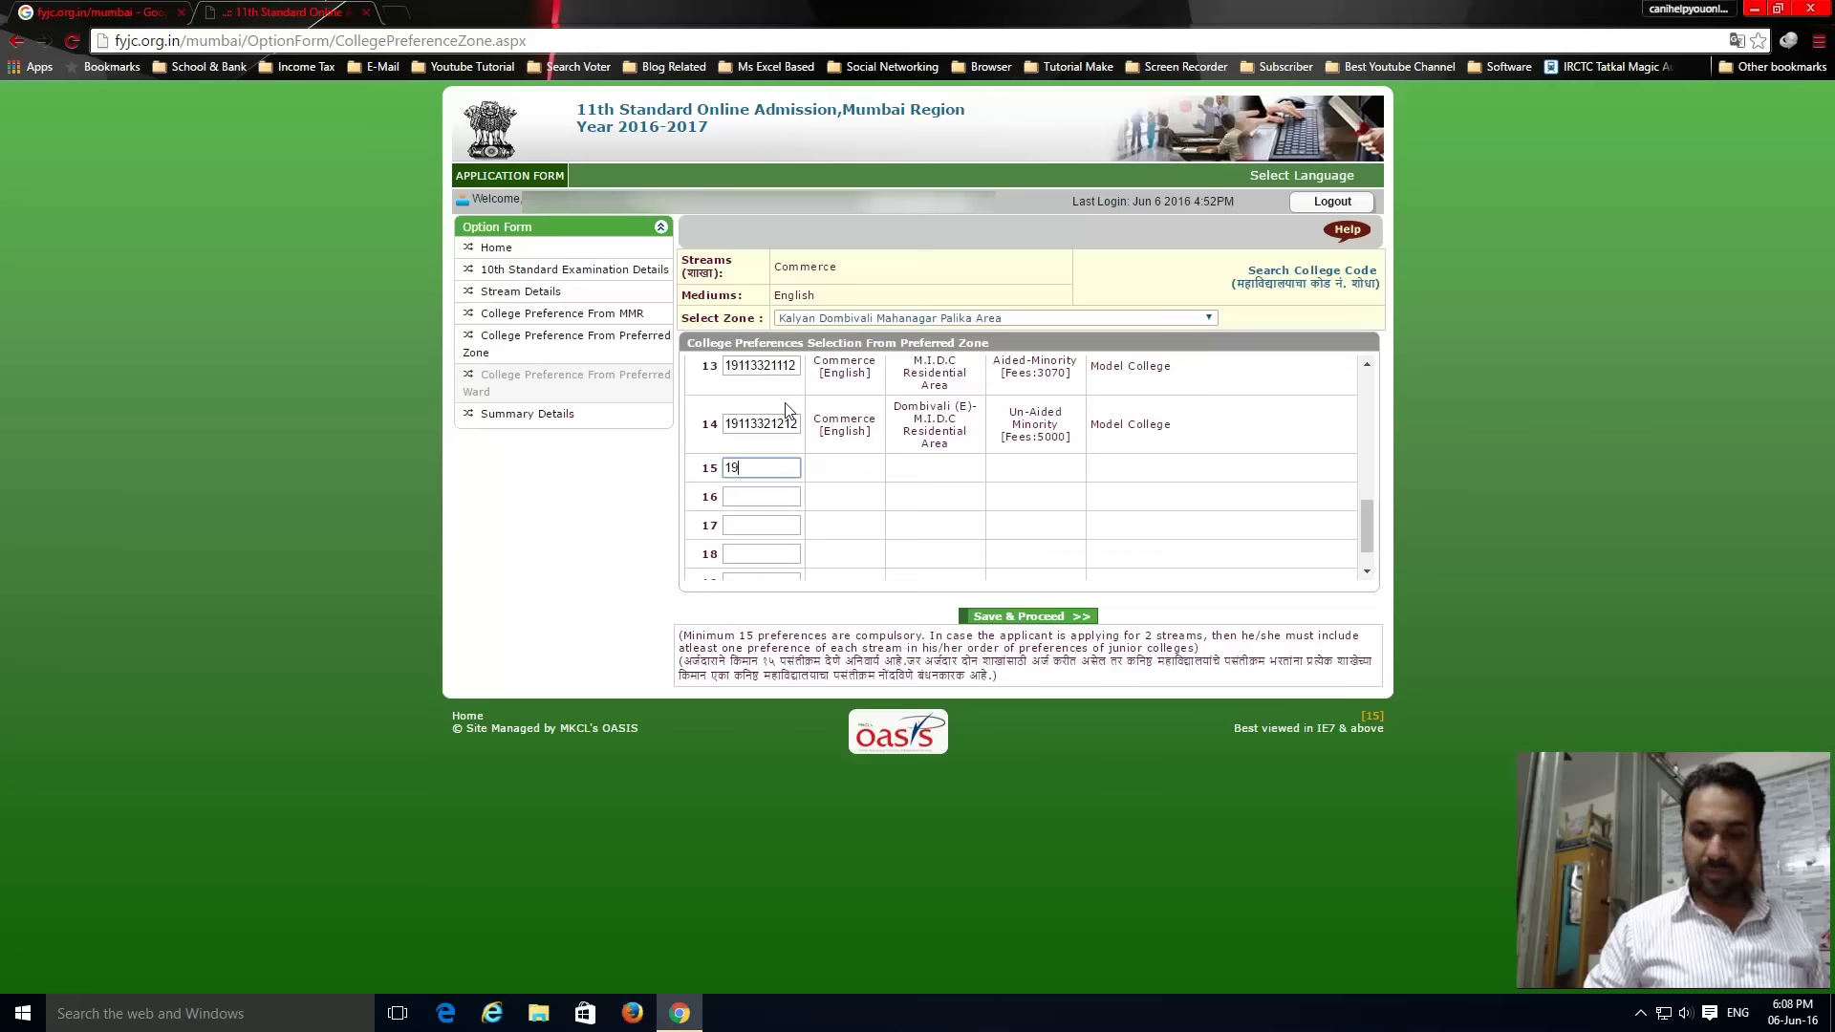
pyautogui.write('11532')
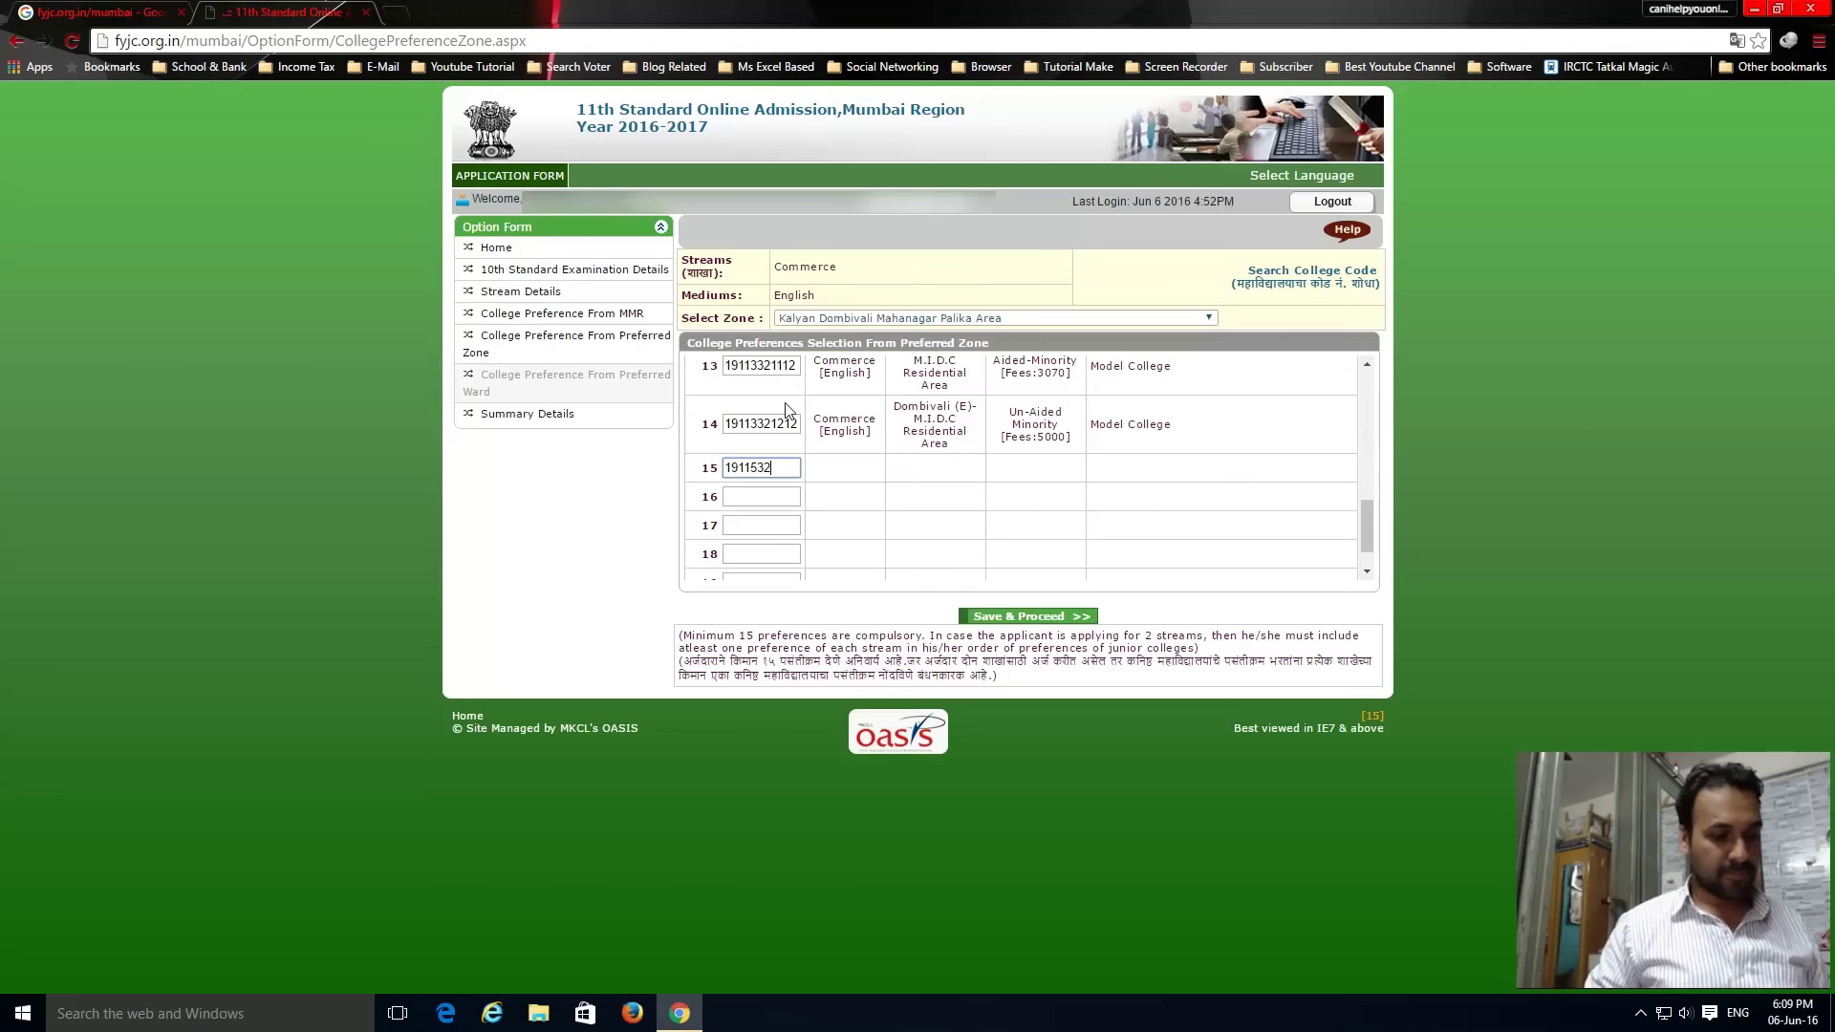
pyautogui.write('1122')
pyautogui.press('Tab')
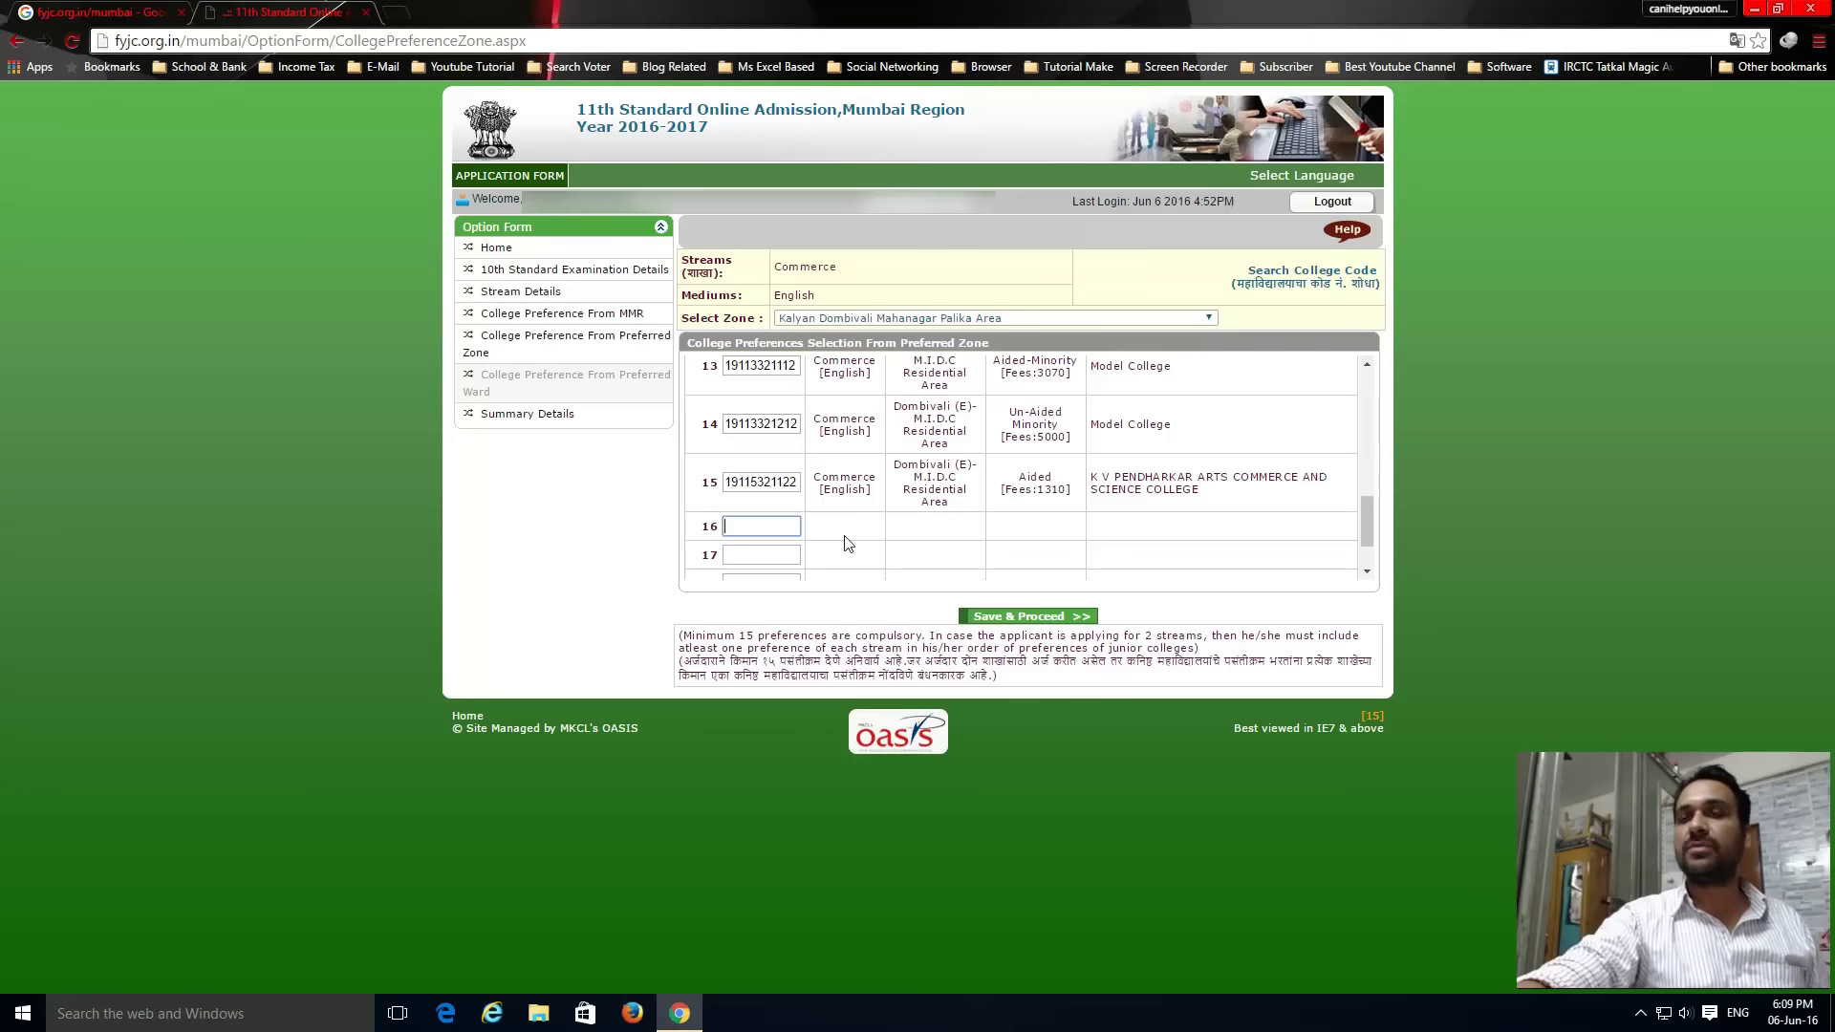
pyautogui.click(1016, 618)
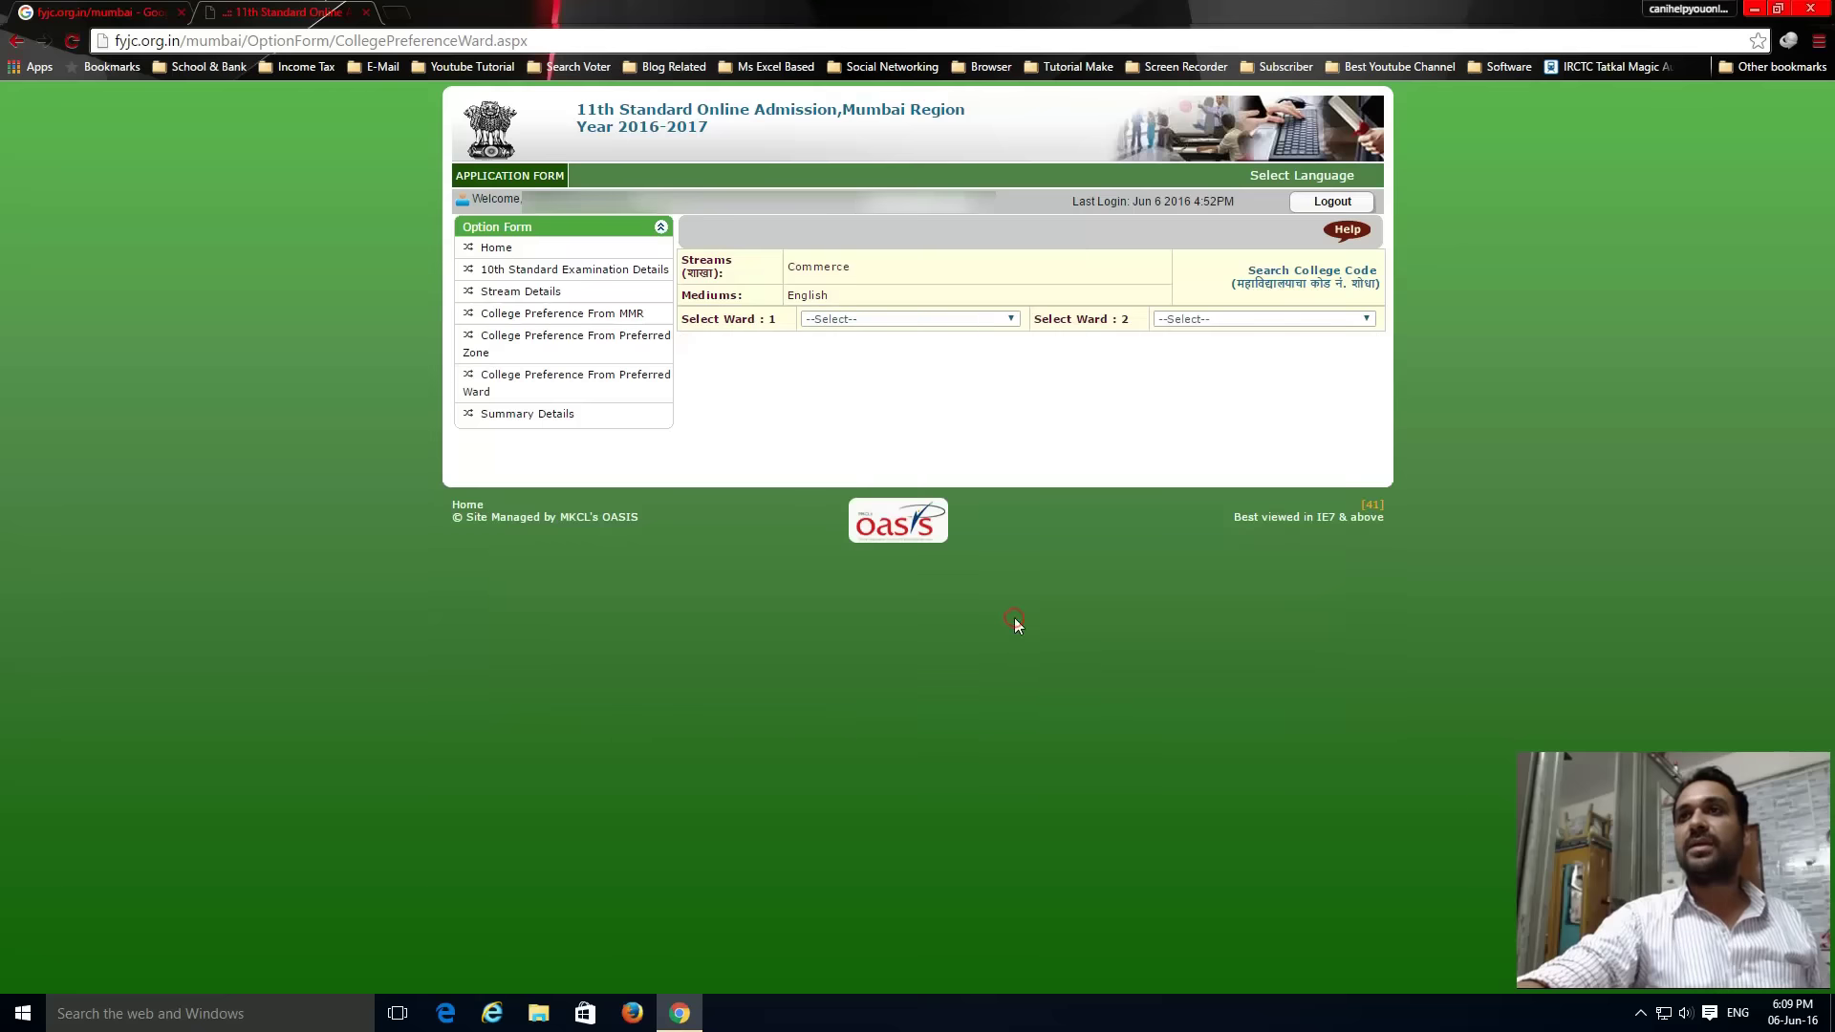
# Select Kalyan (East) -1 as ward 1 and Kalyan (East) -2 as ward 2, and dismiss the instructions.
pyautogui.click(1010, 319)
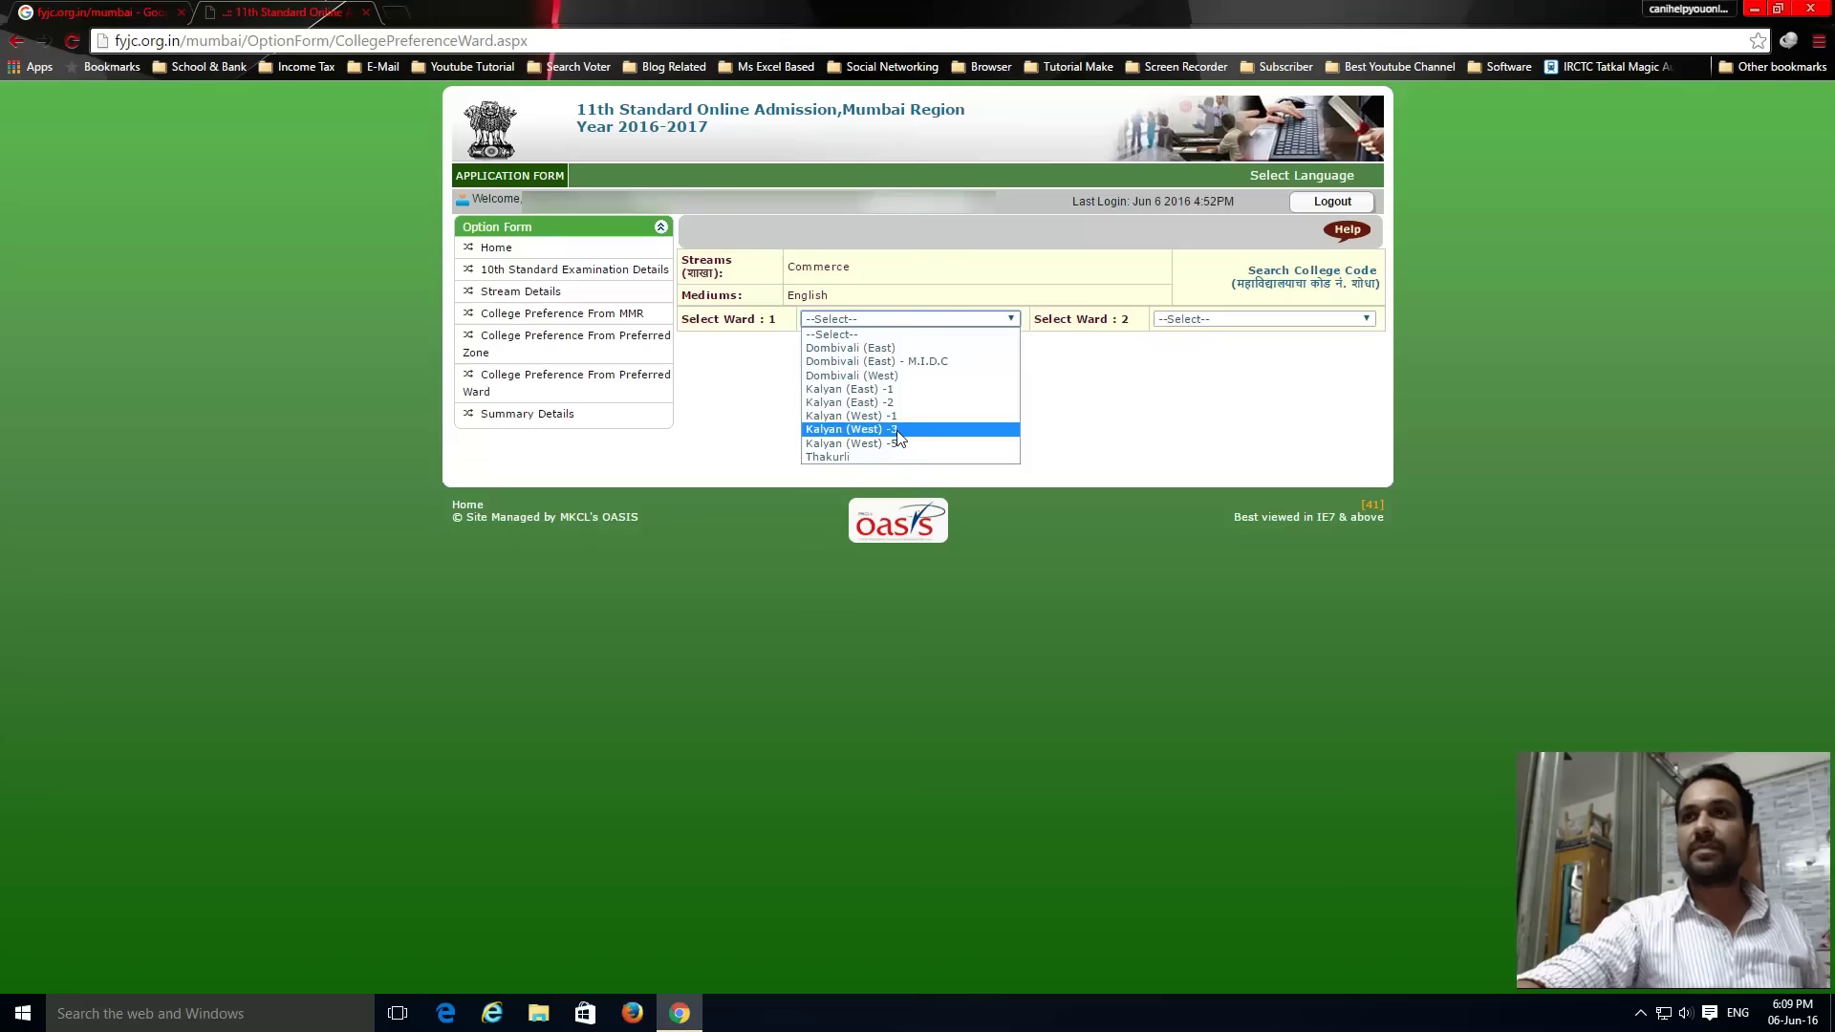
pyautogui.click(1178, 436)
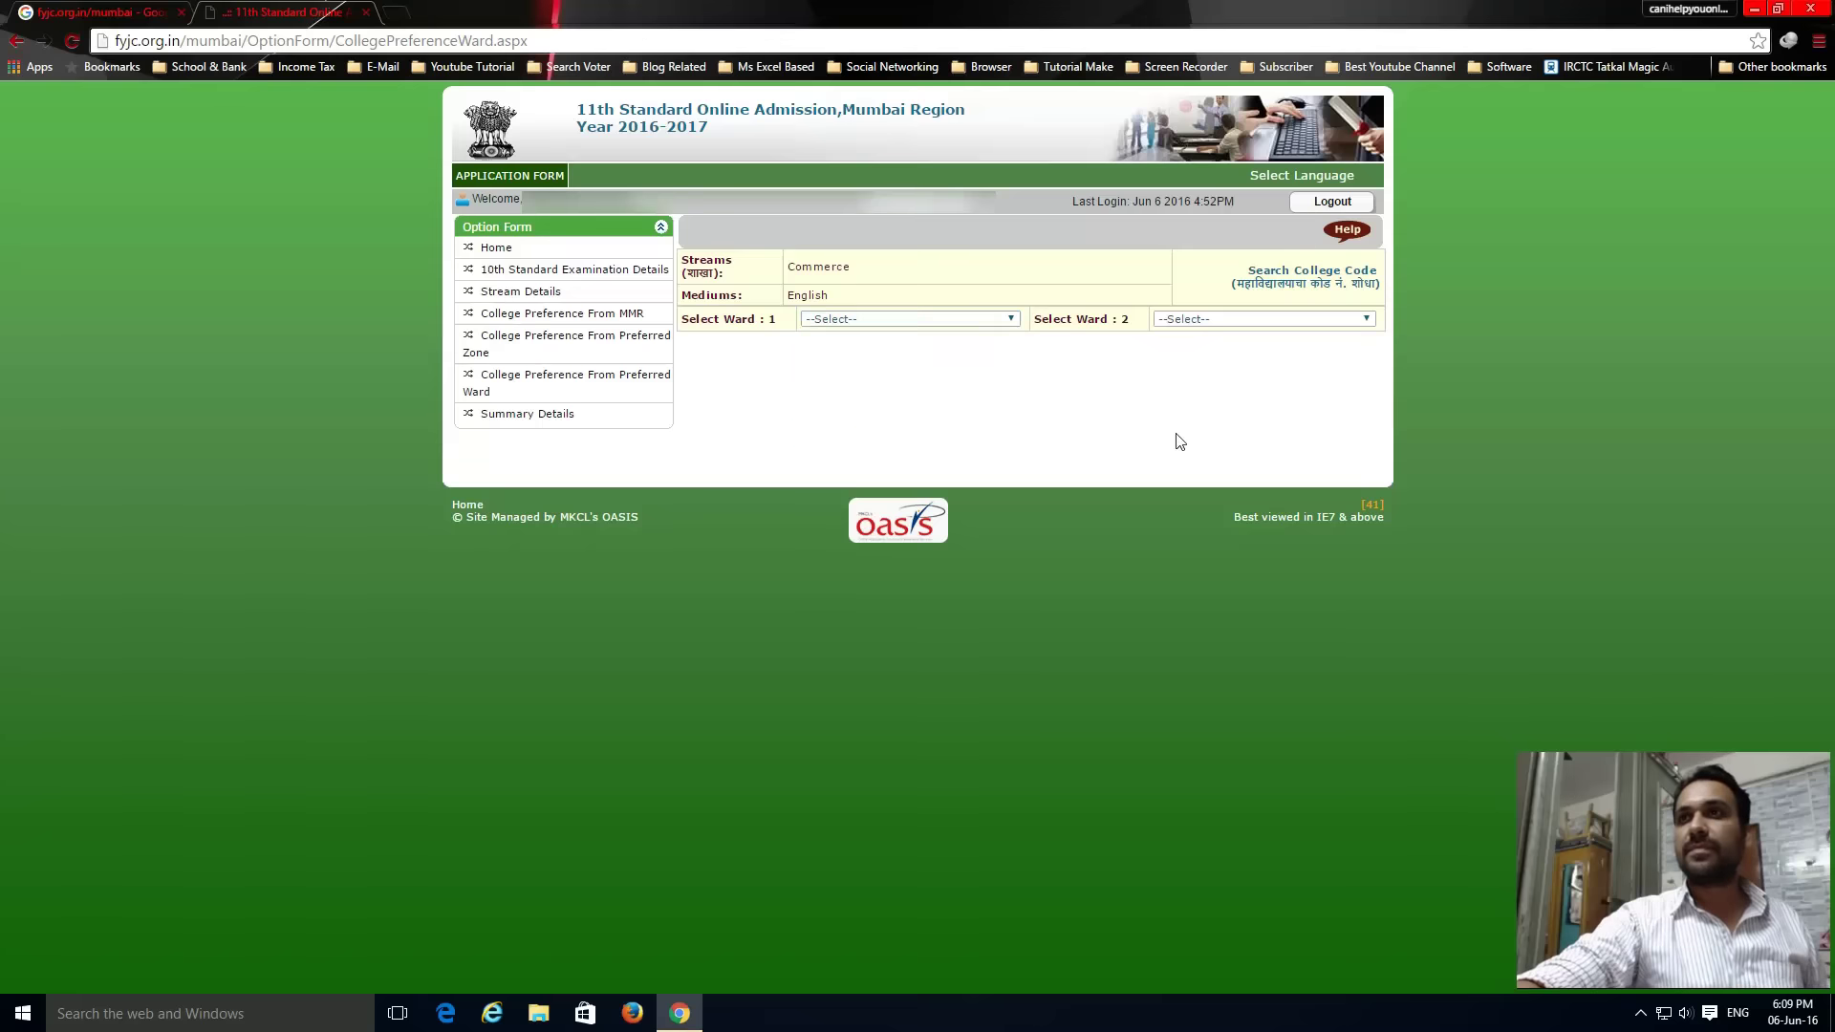
pyautogui.click(1013, 321)
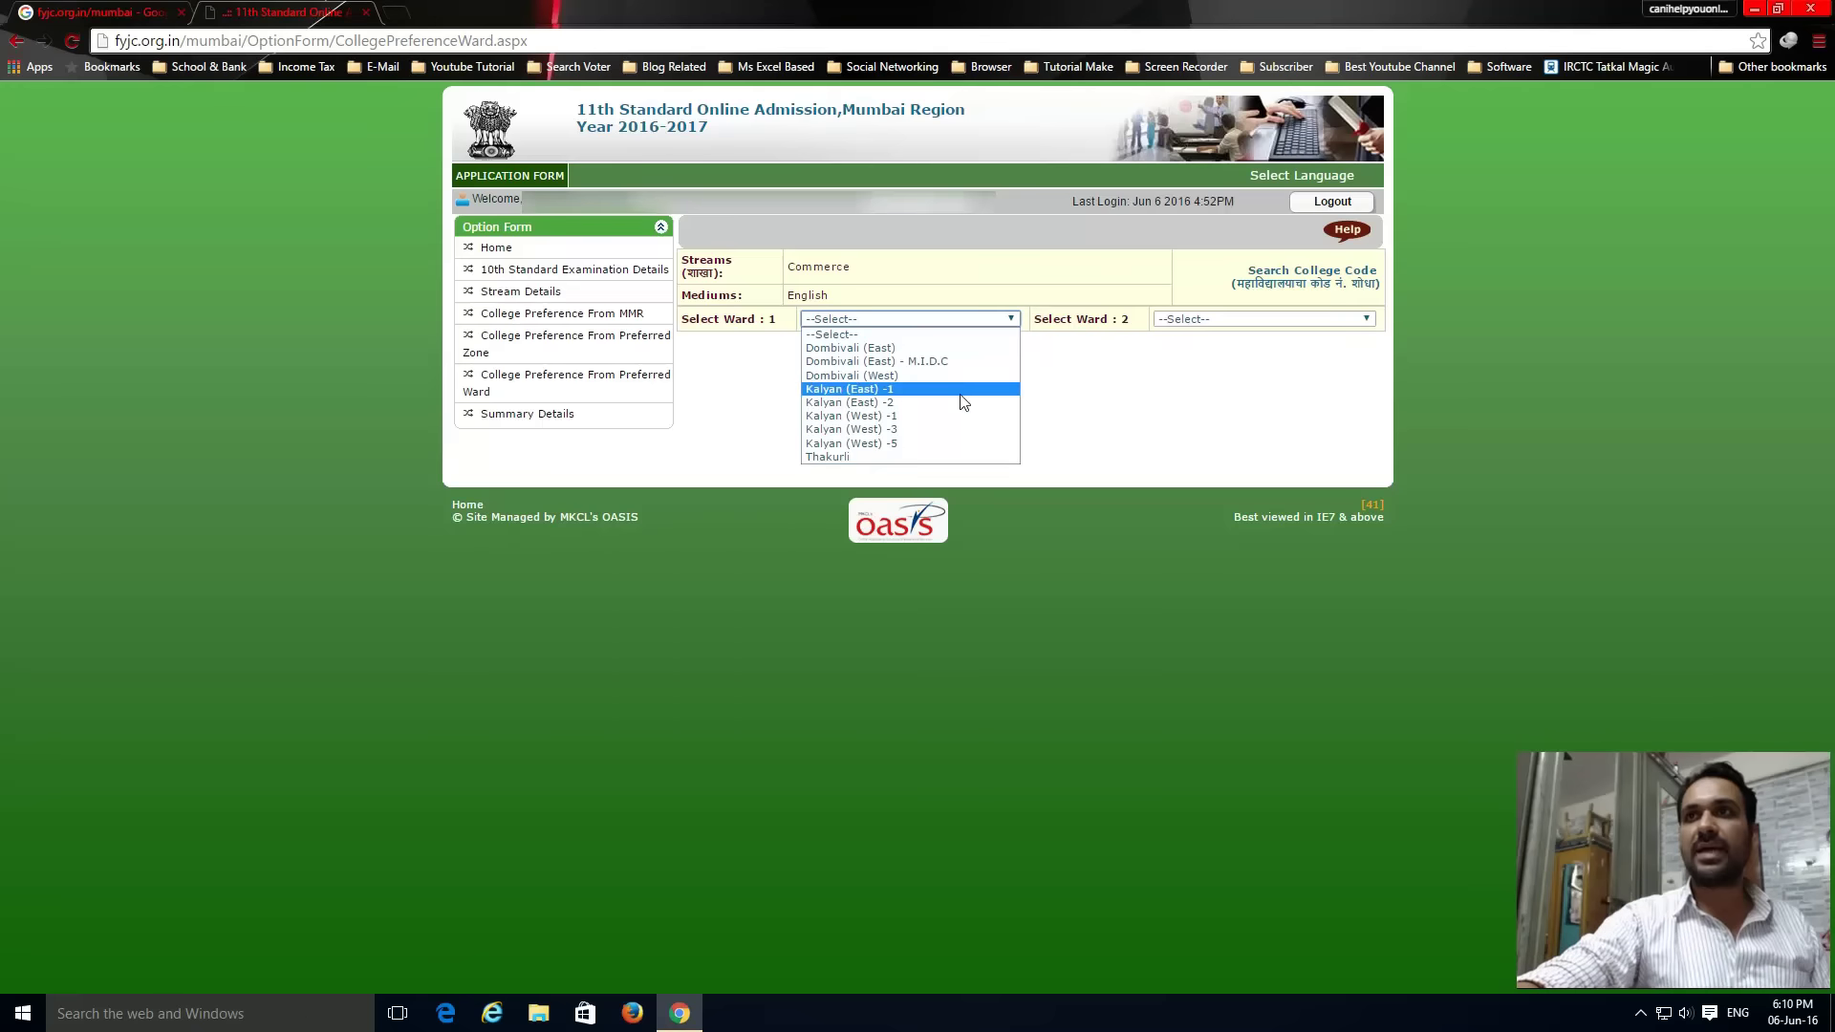
pyautogui.click(881, 392)
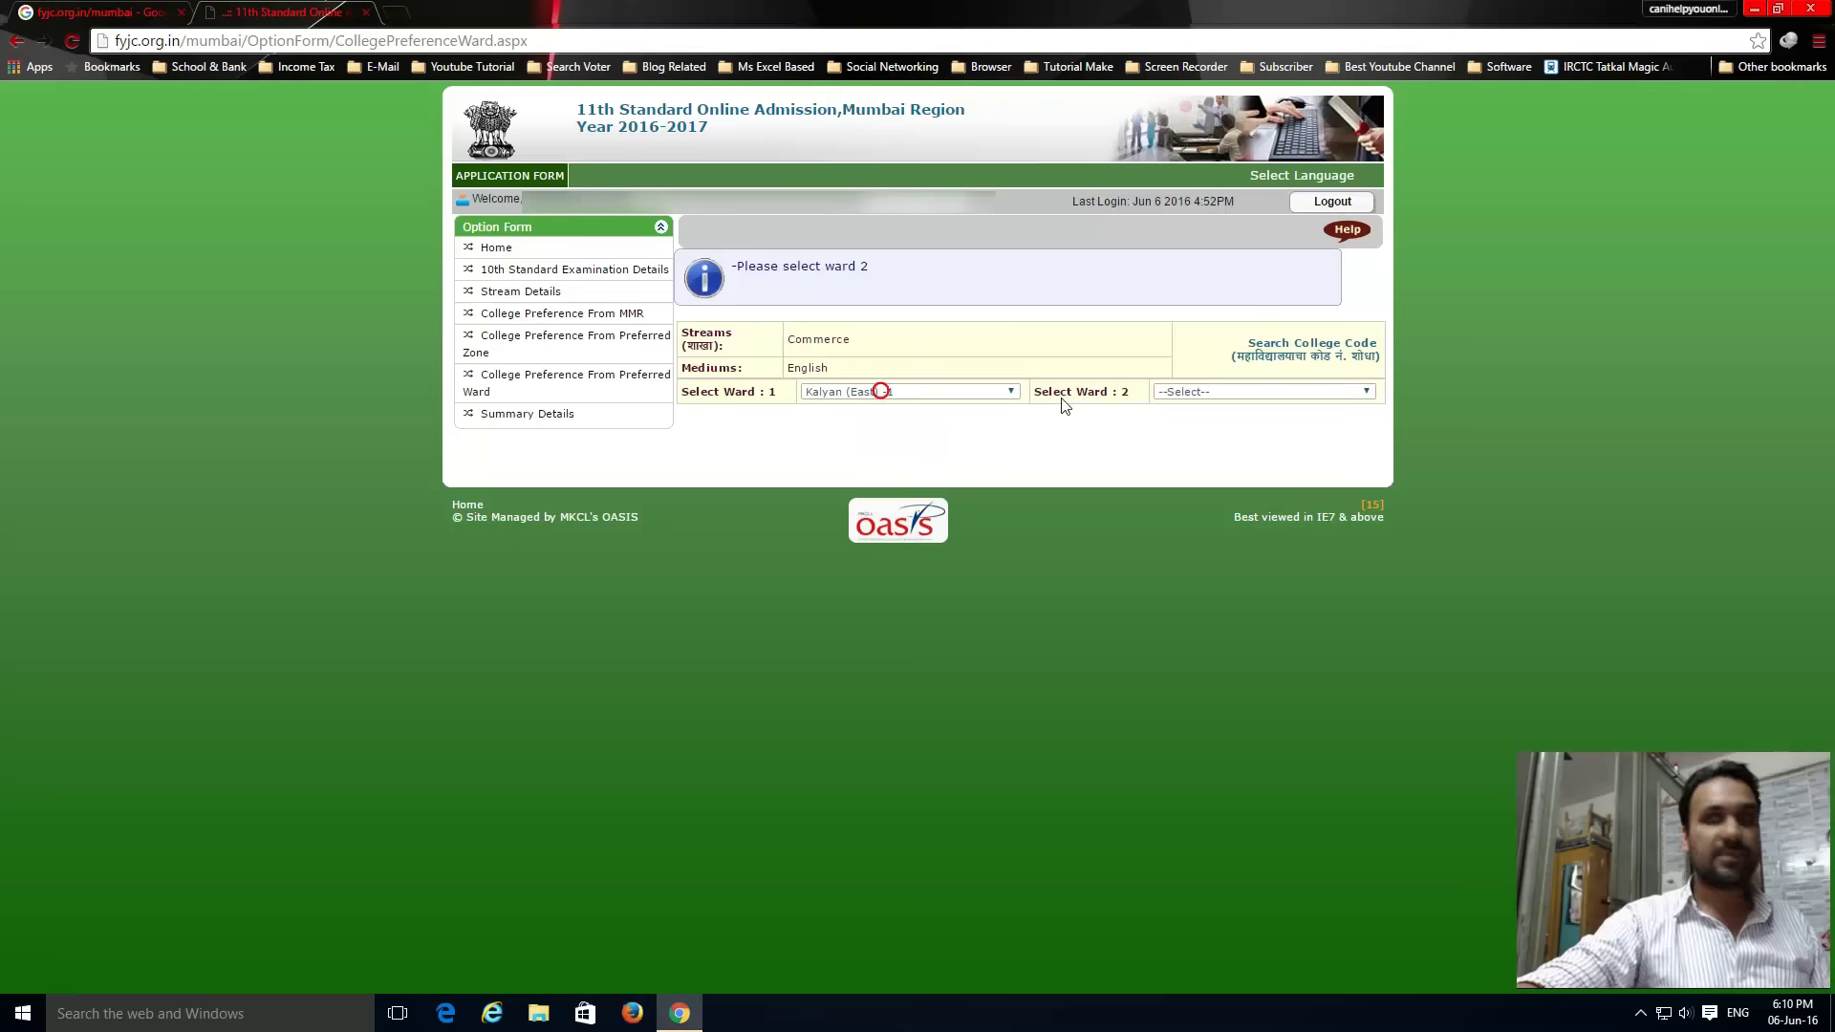
pyautogui.click(1366, 392)
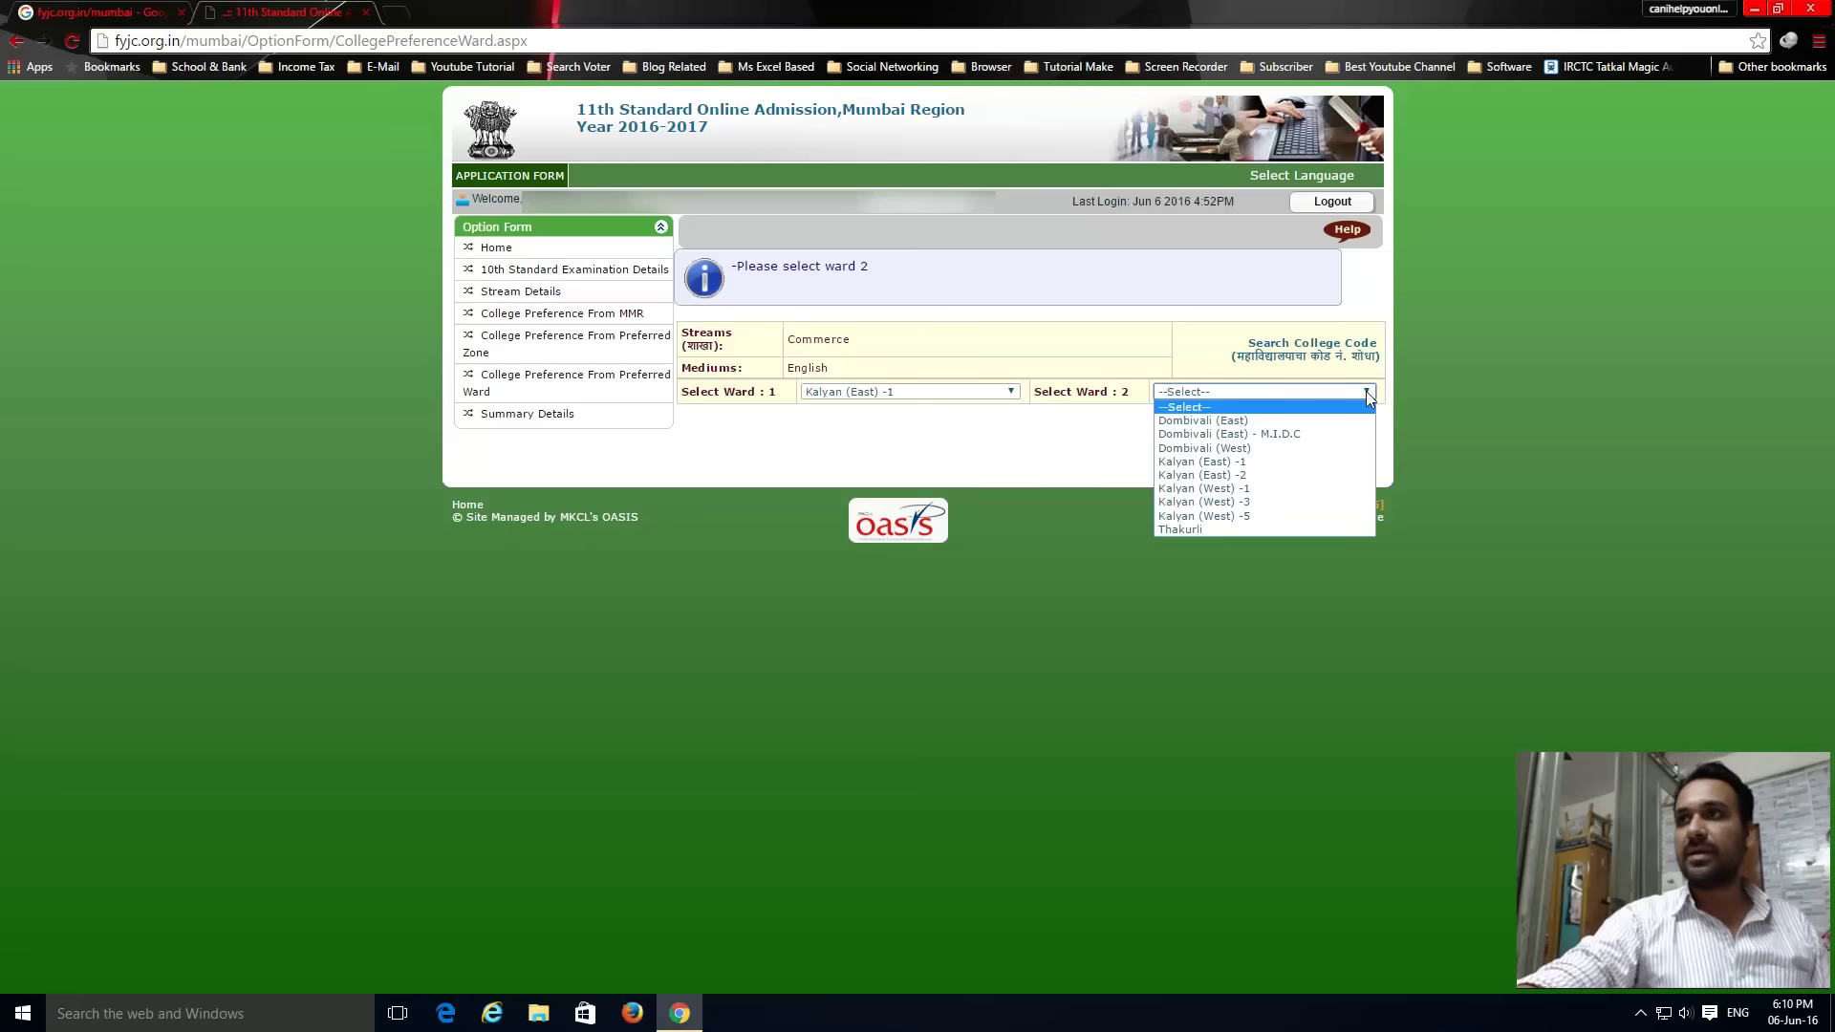
pyautogui.click(1232, 474)
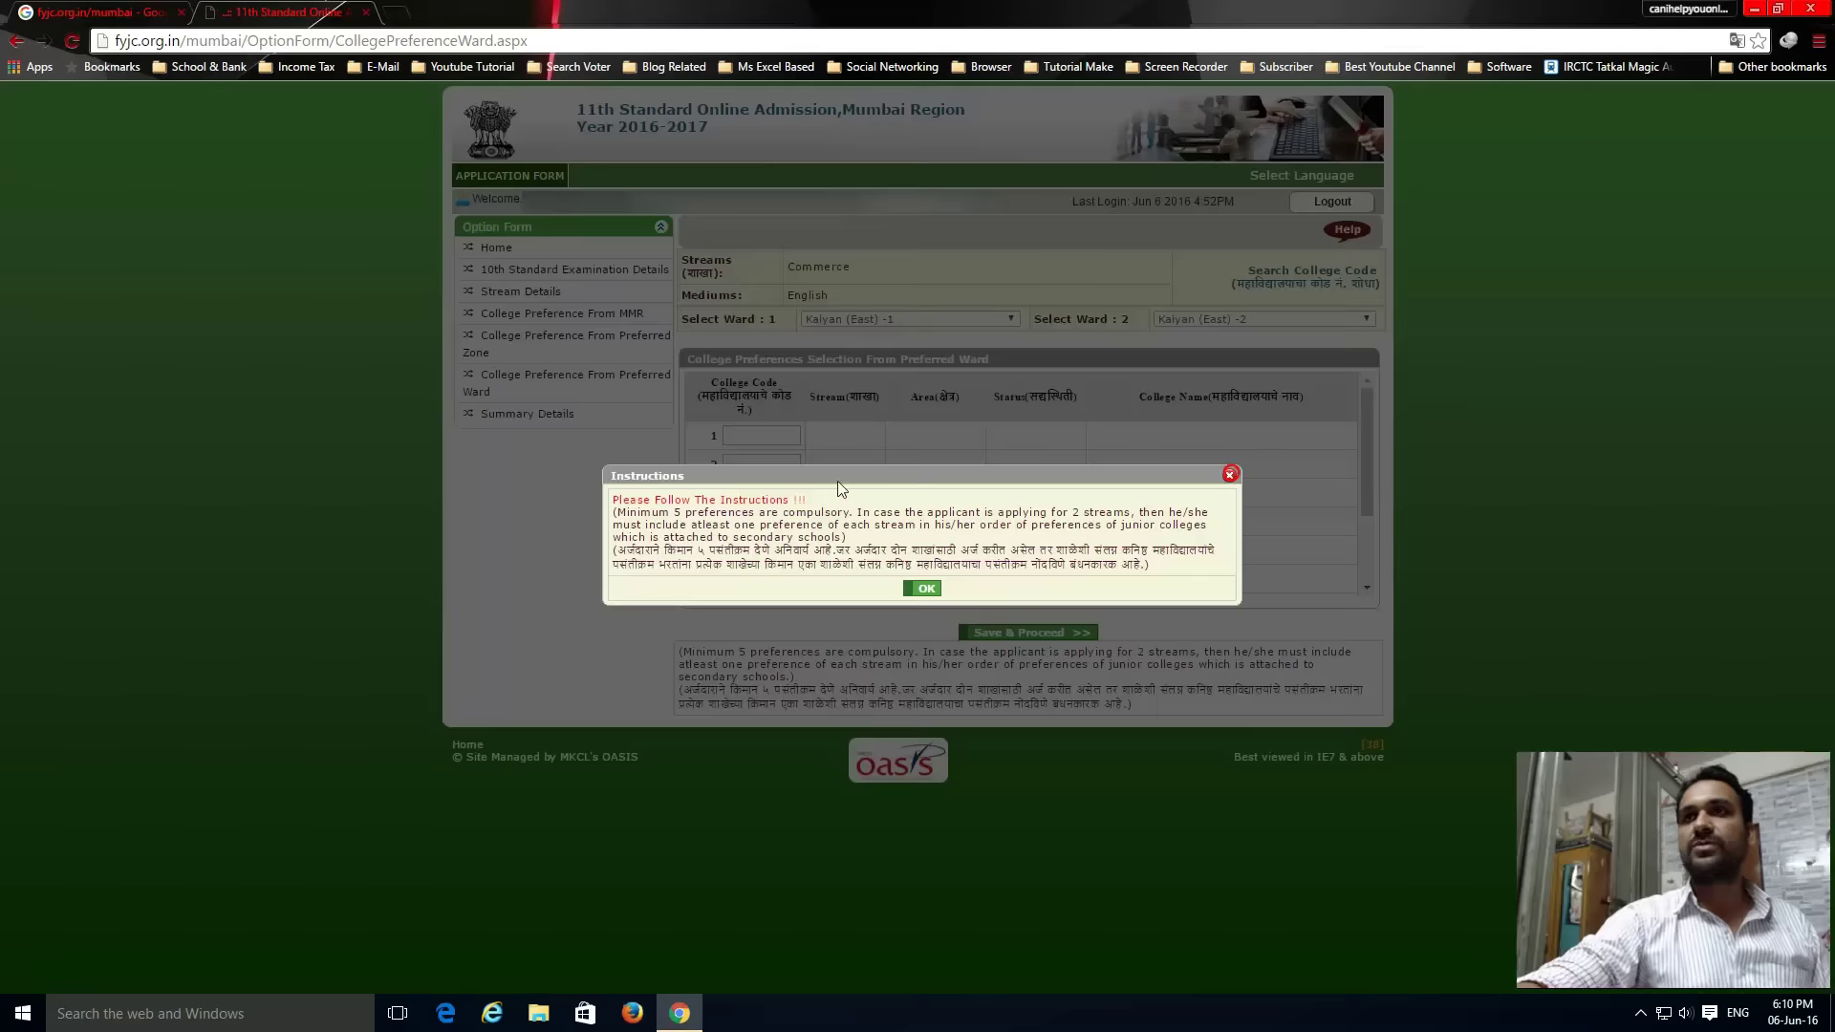
pyautogui.click(923, 587)
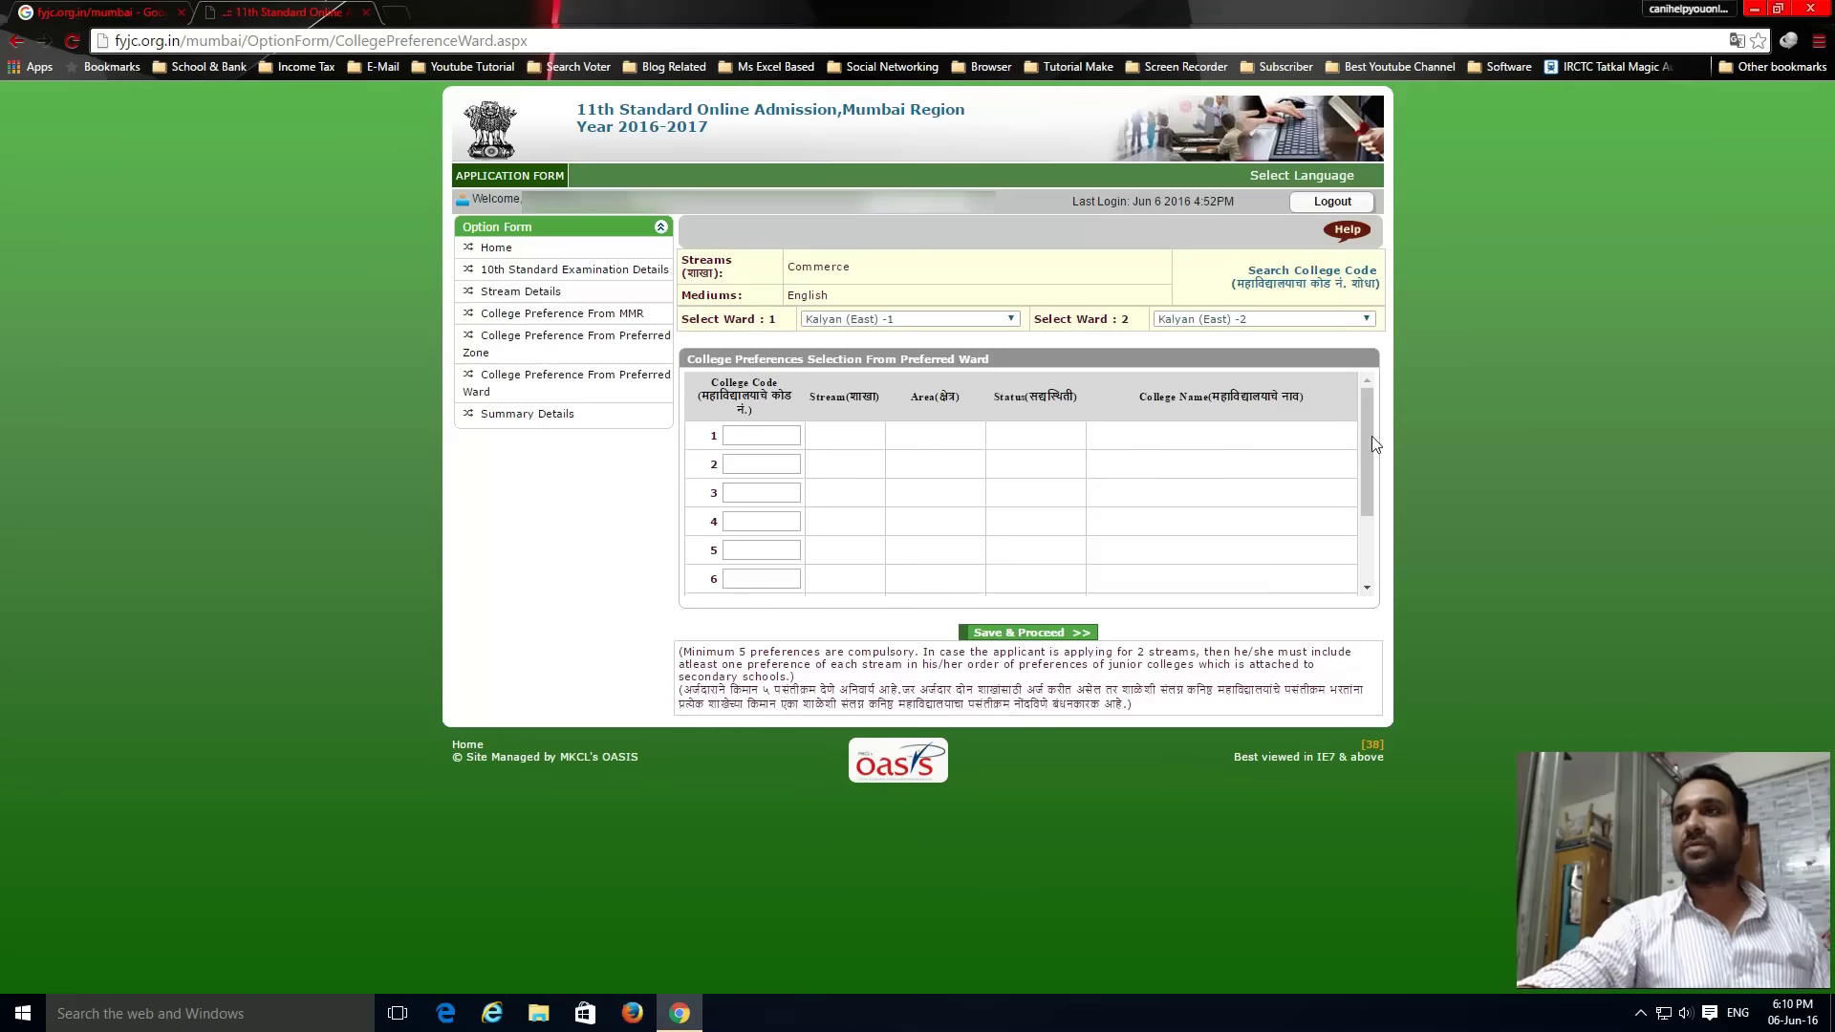
# Try to enter a college code starting with 19112521 as the first preferred-ward preference.
pyautogui.moveTo(1370, 438); pyautogui.dragTo(1368, 524)
pyautogui.scroll(3, 1368, 523)
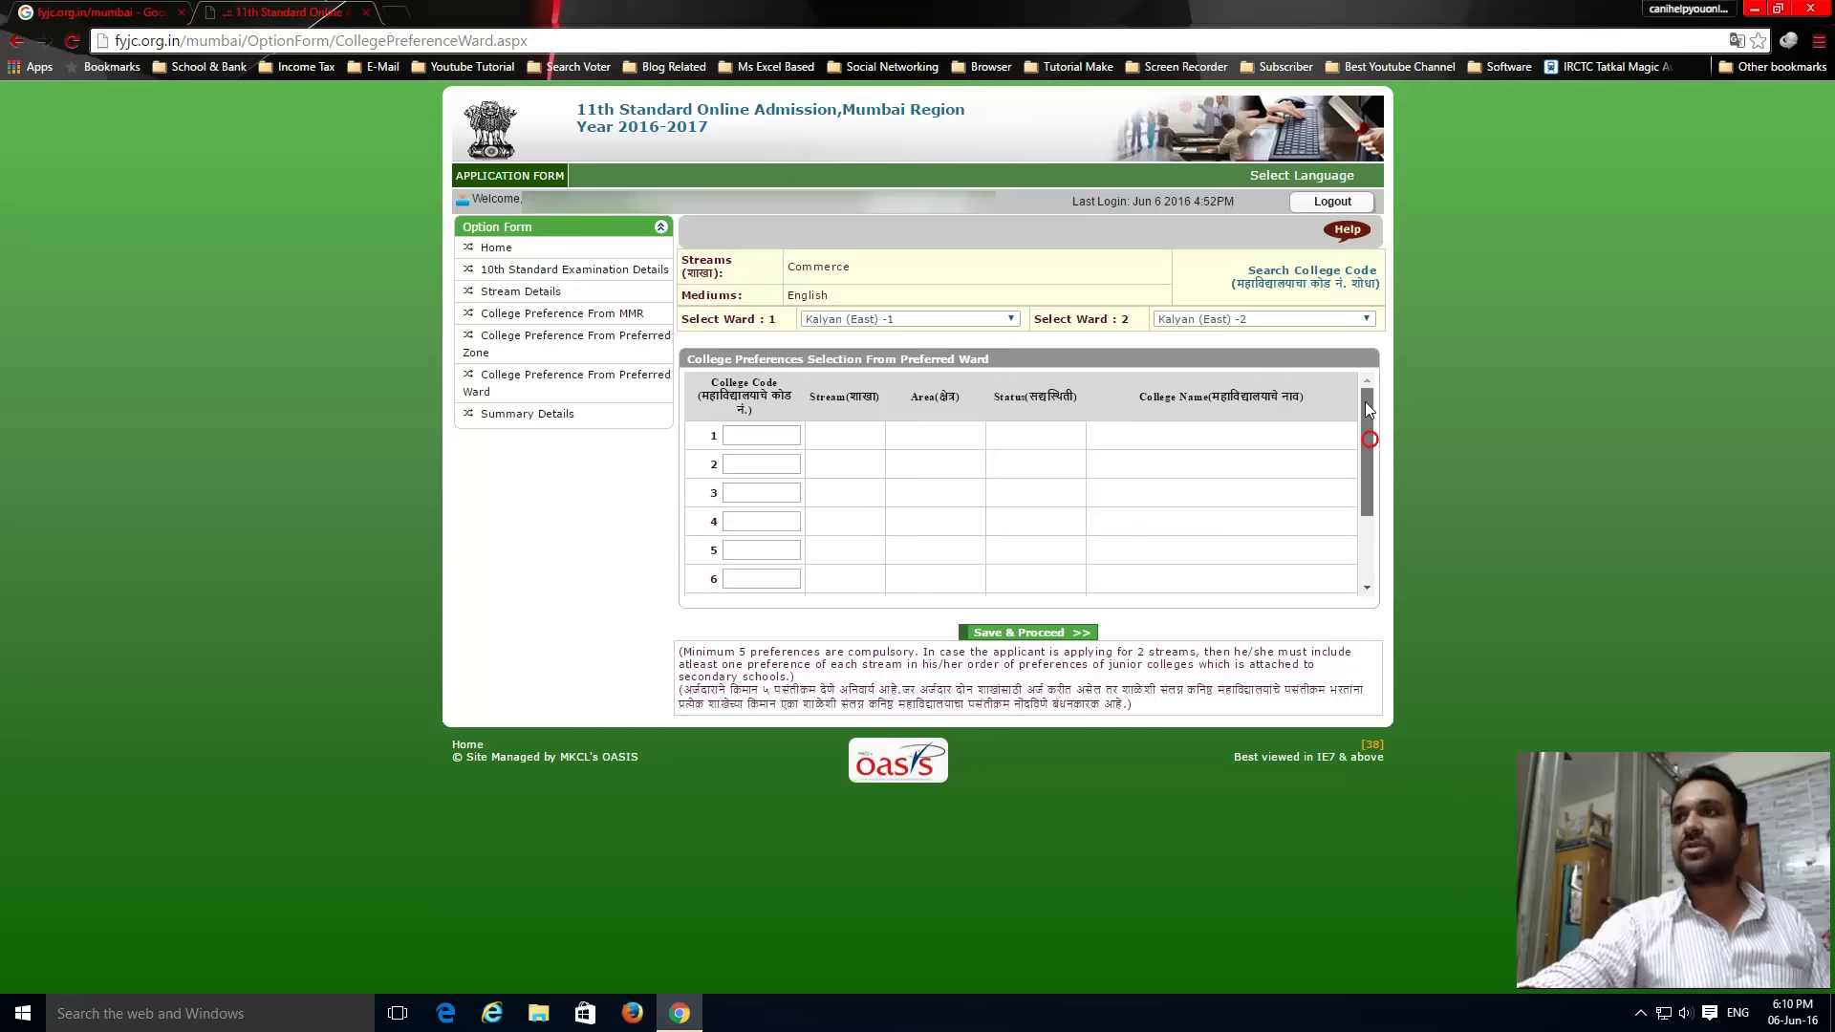
pyautogui.click(751, 435)
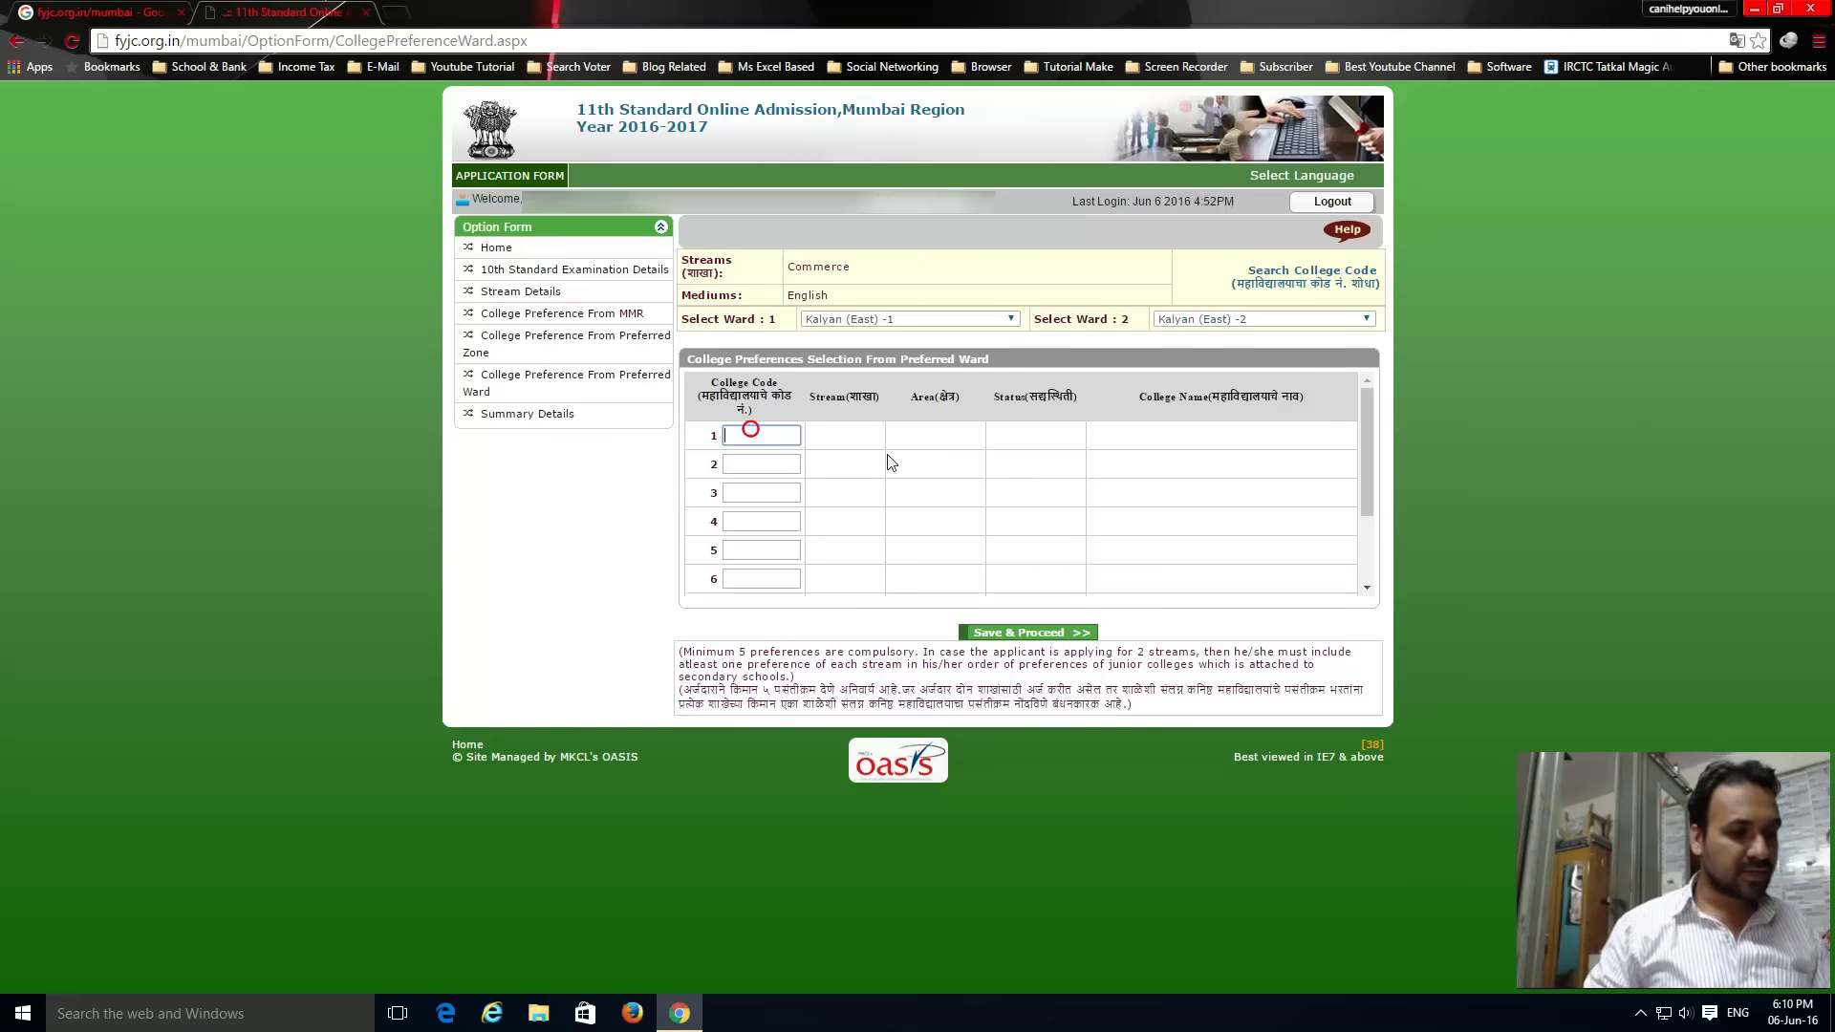
pyautogui.write('19')
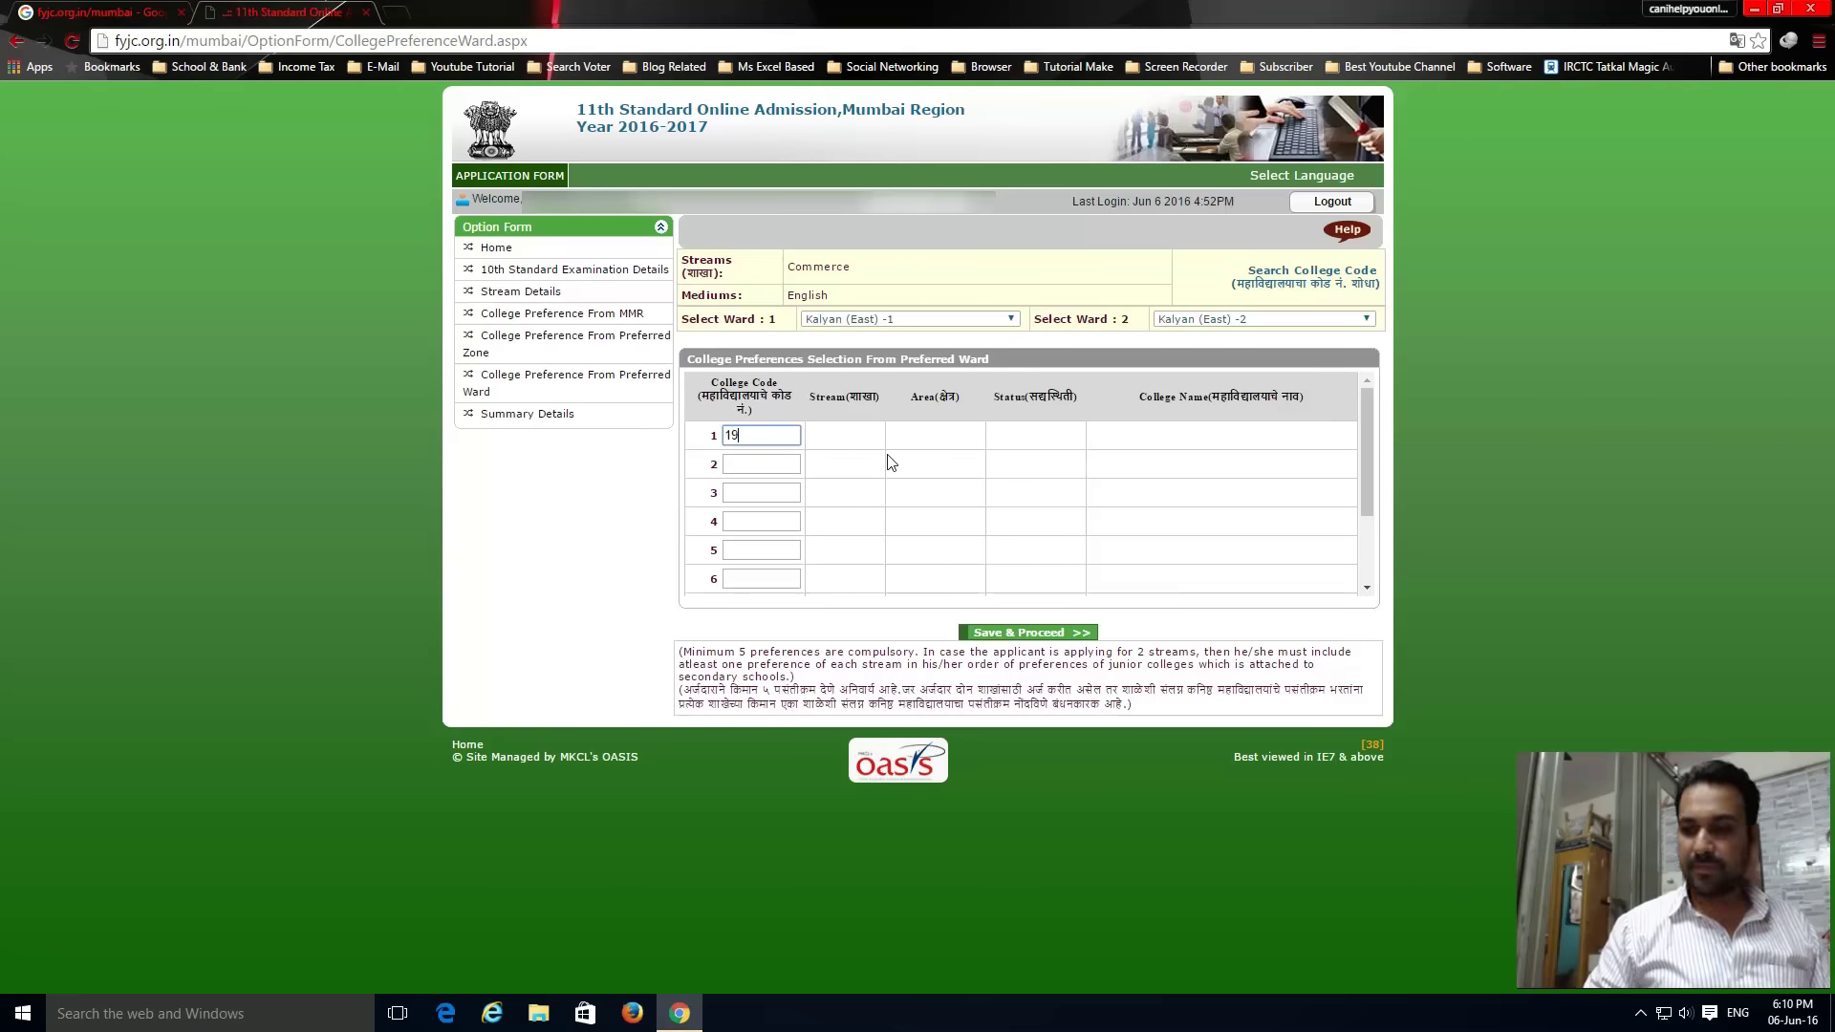
pyautogui.write('1125')
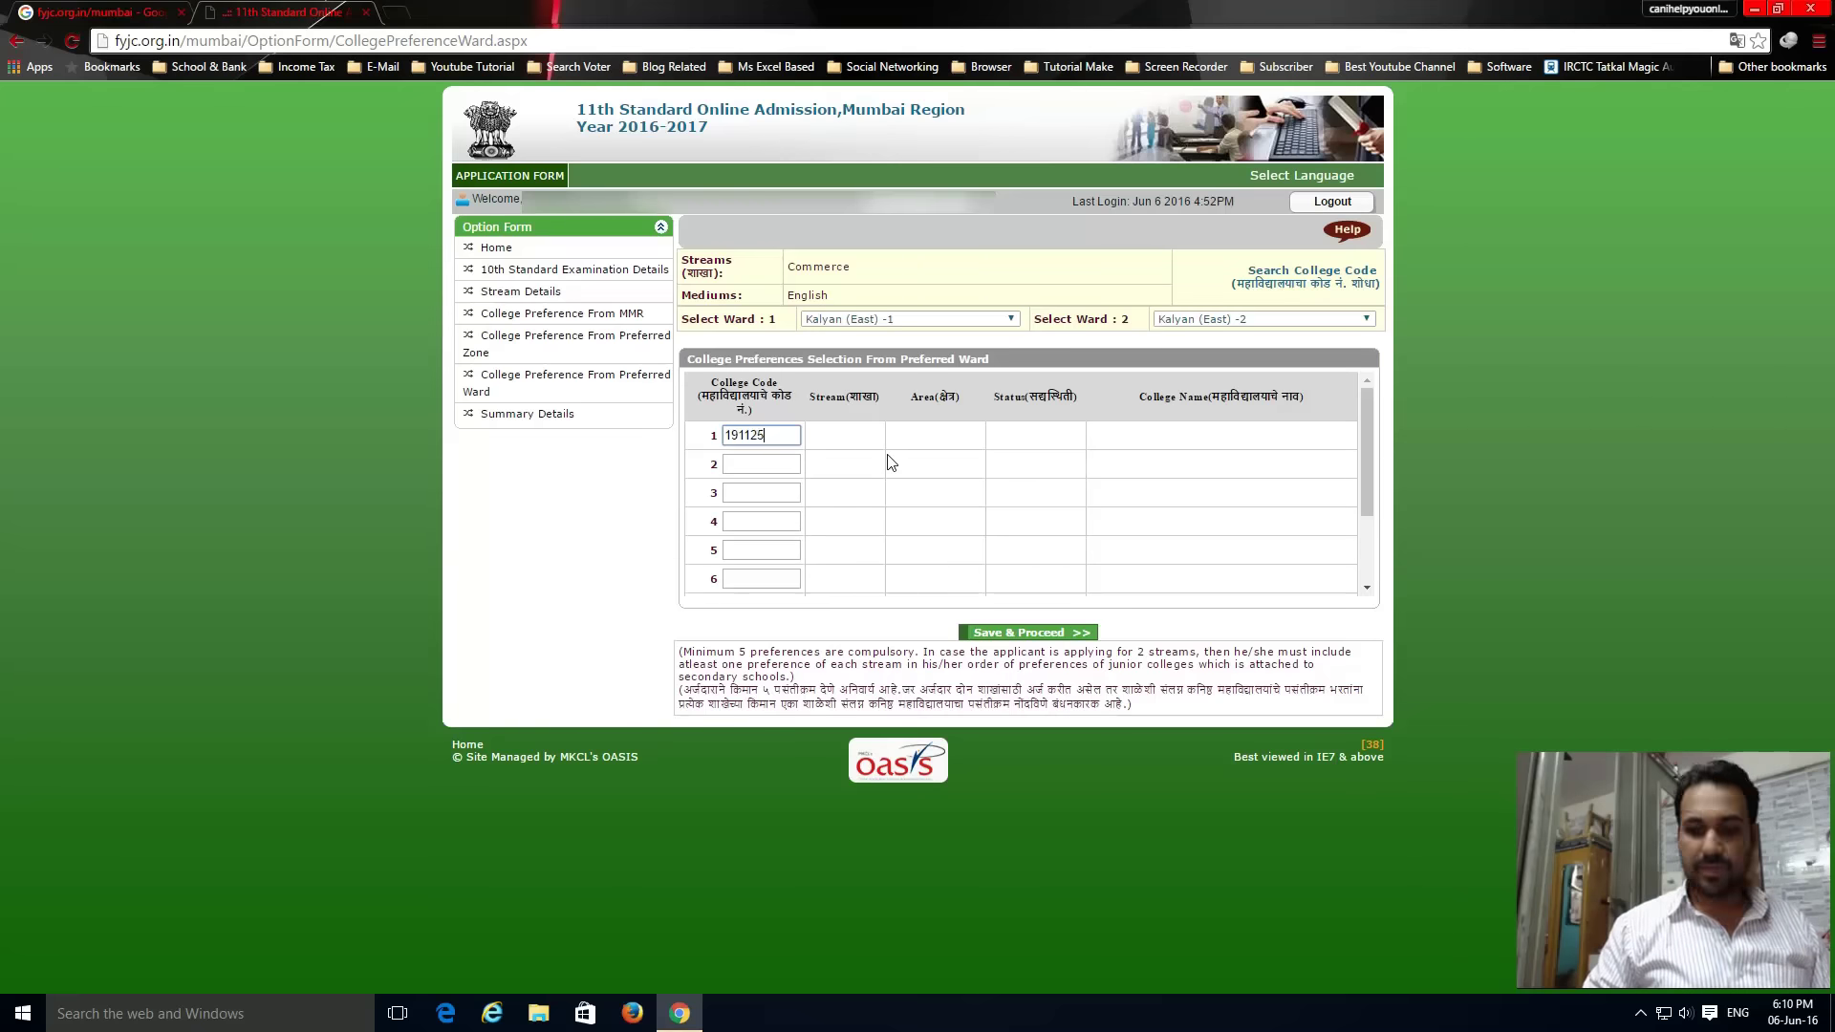
pyautogui.write('21')
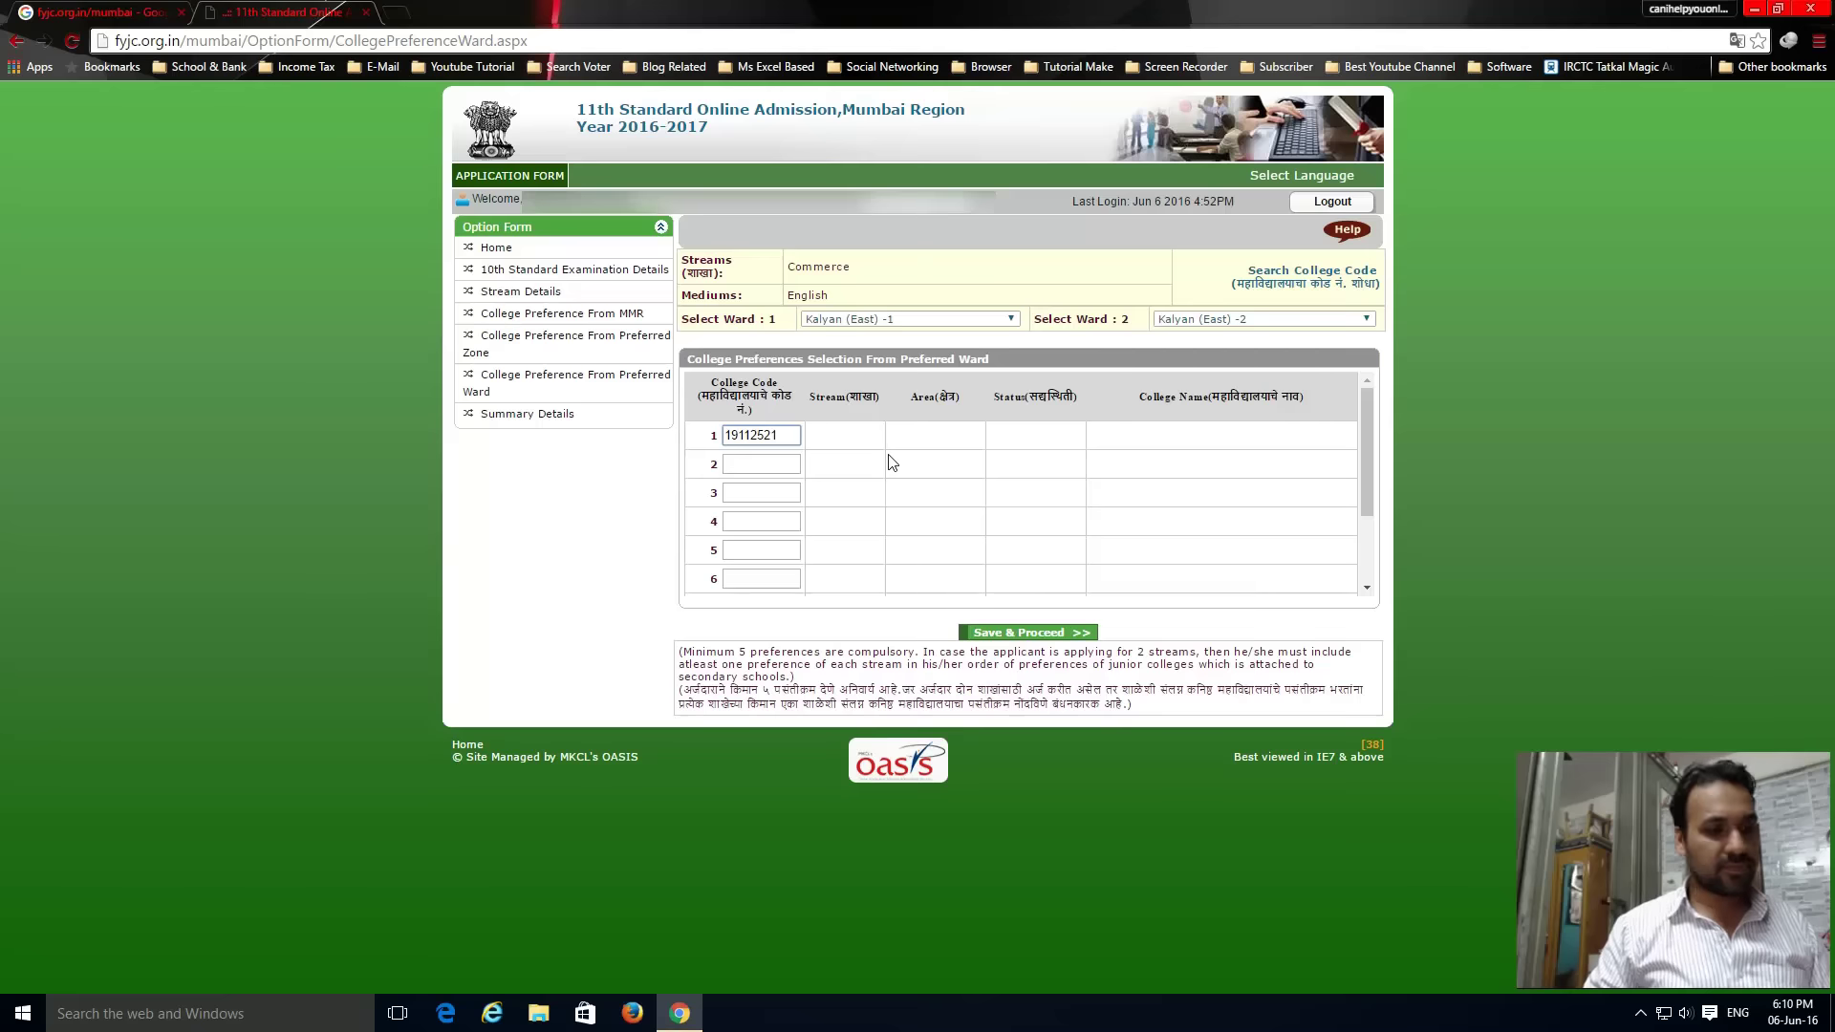
pyautogui.write('11')
pyautogui.press('Return')
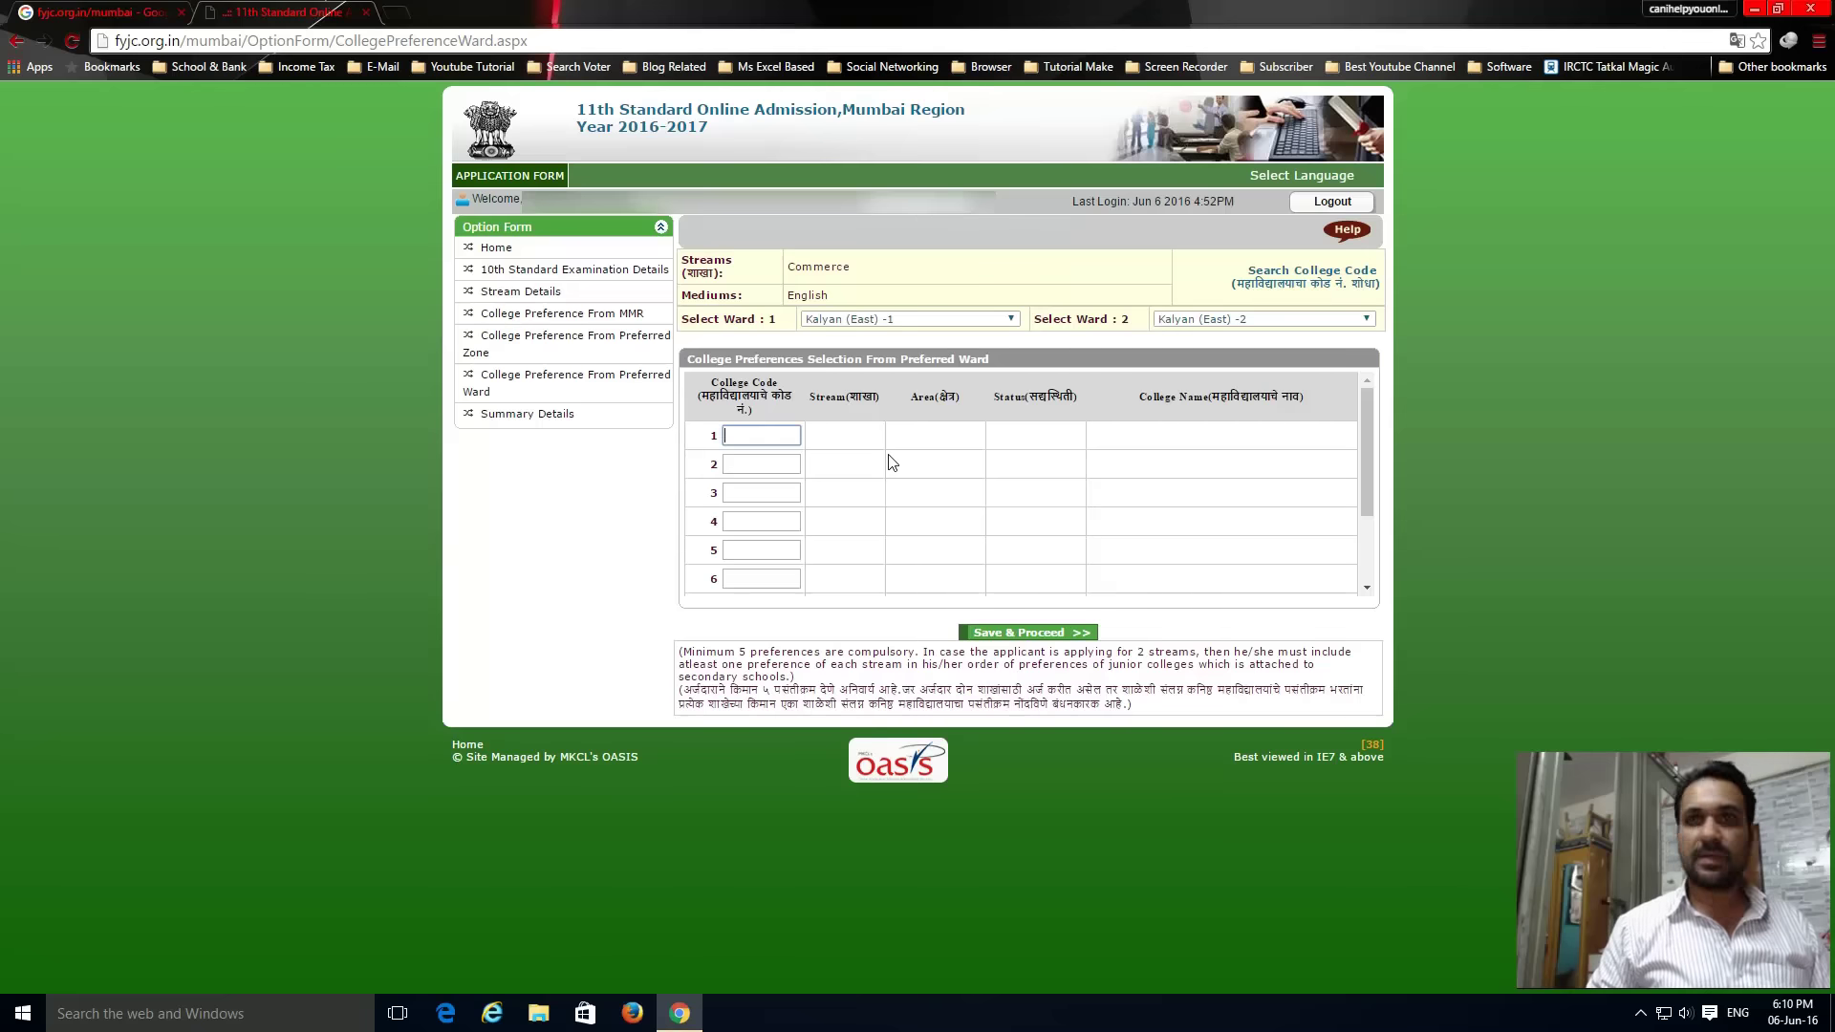
pyautogui.write('19')
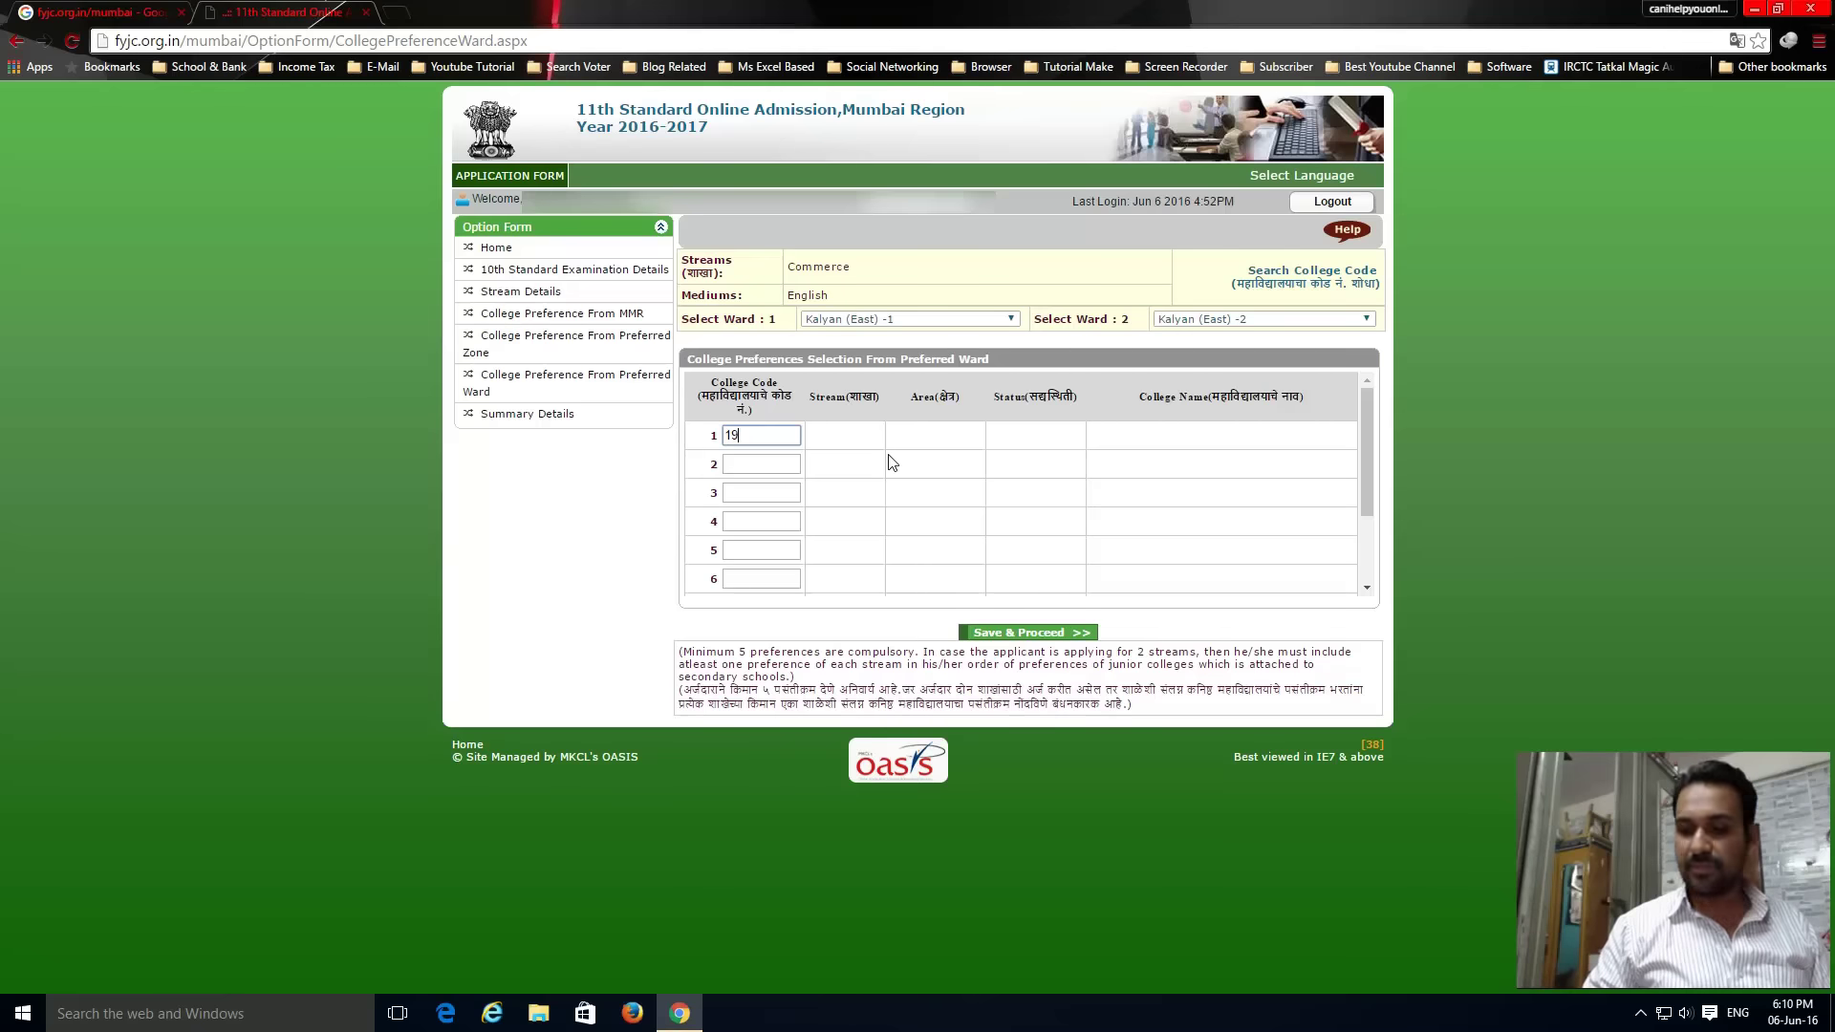
pyautogui.write('11612')
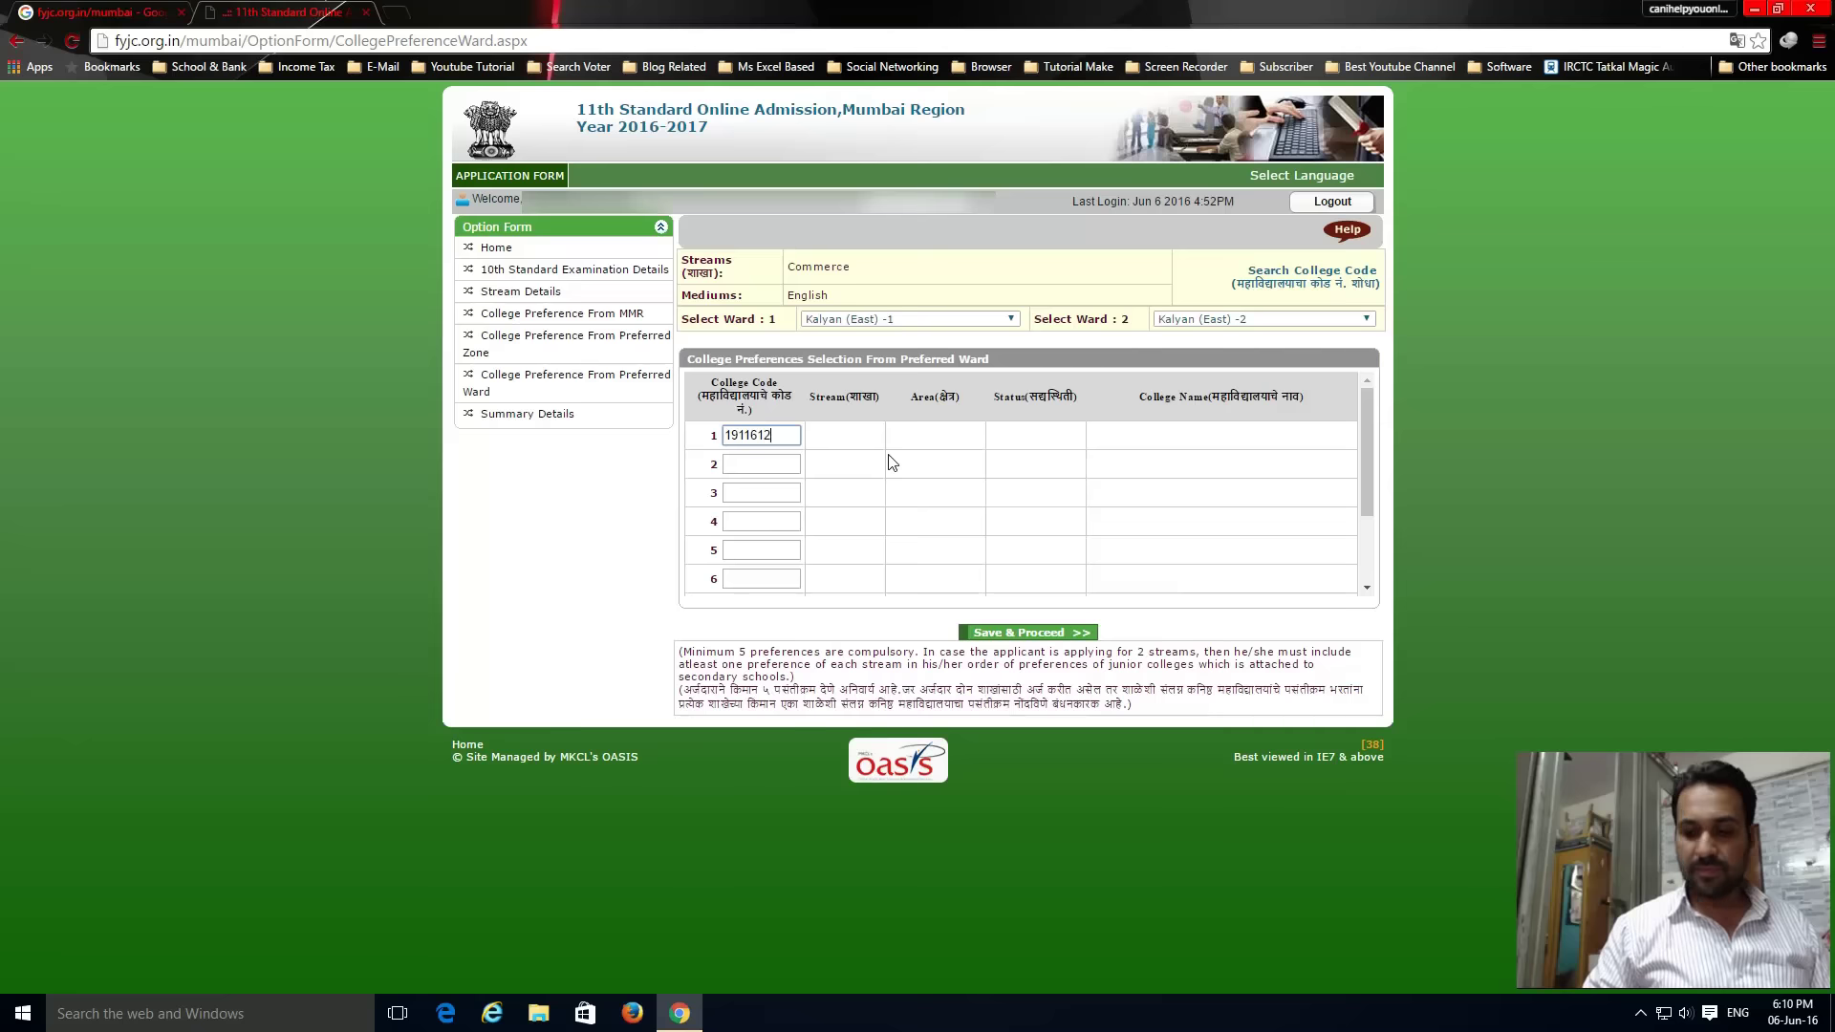
pyautogui.write('1222')
pyautogui.press('Tab')
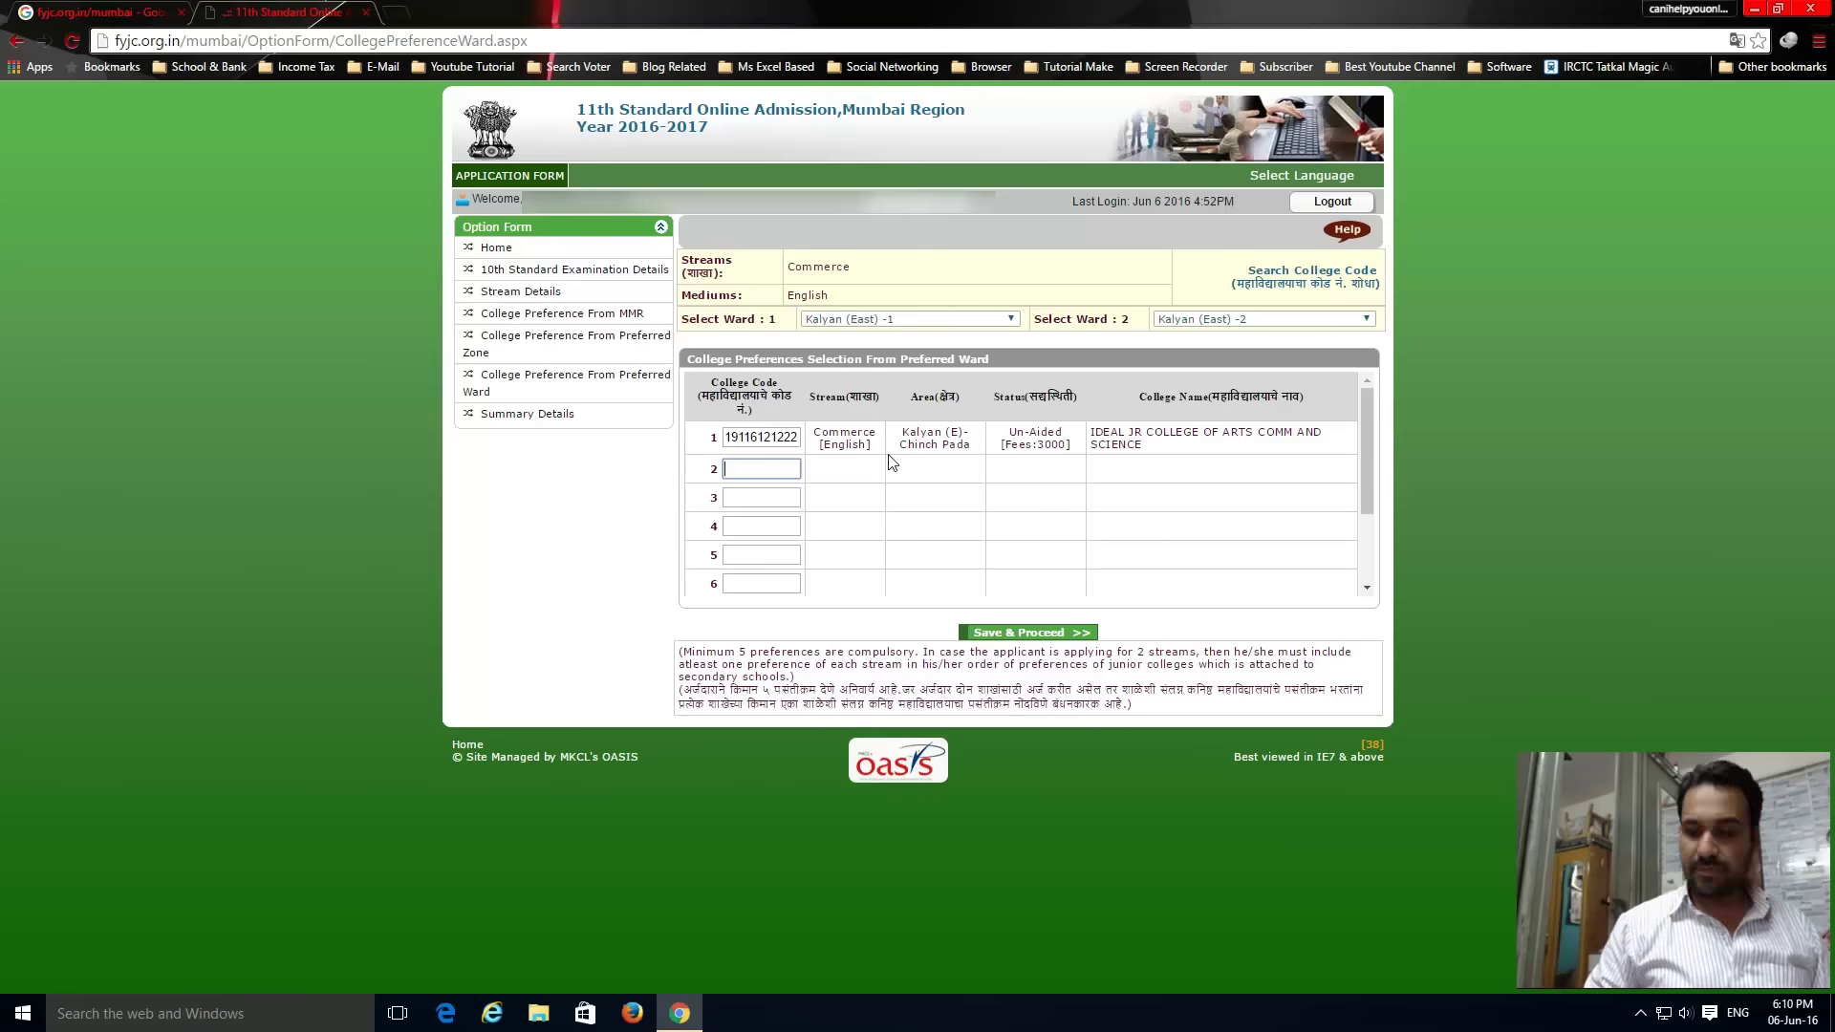
pyautogui.write('19111721')
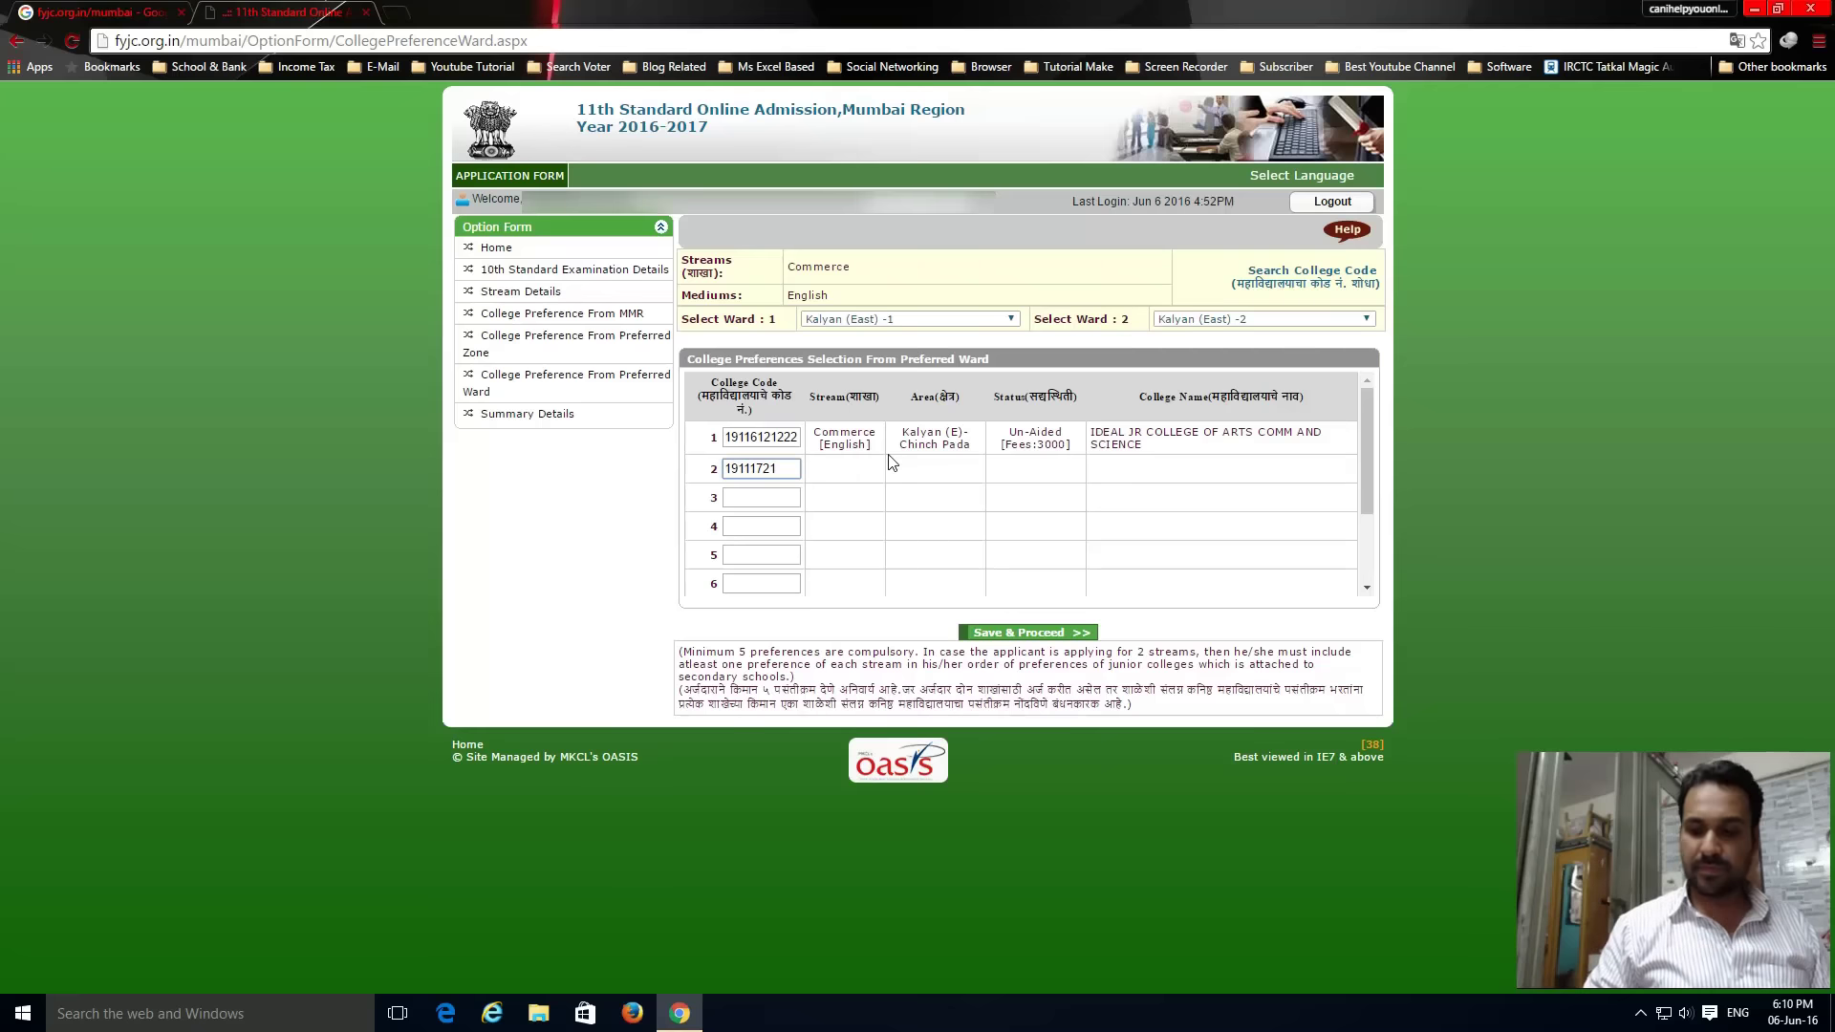
pyautogui.write('222')
pyautogui.press('Tab')
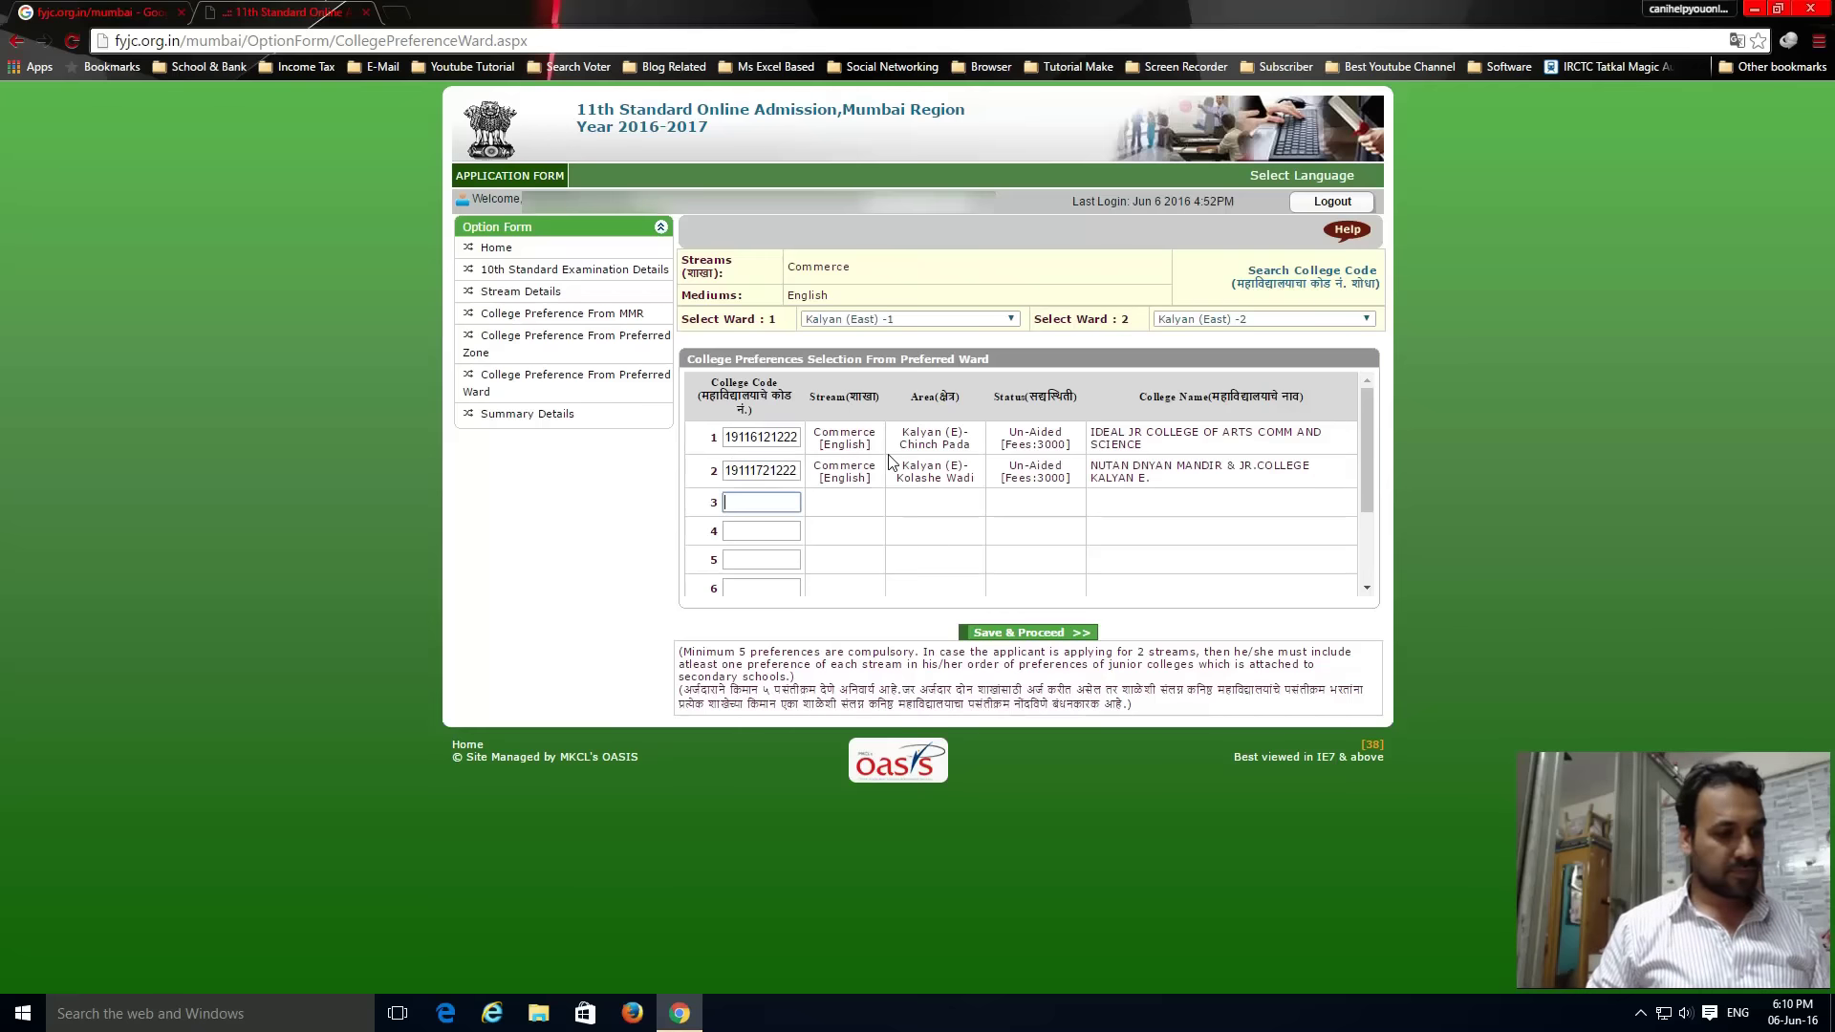
pyautogui.write('19')
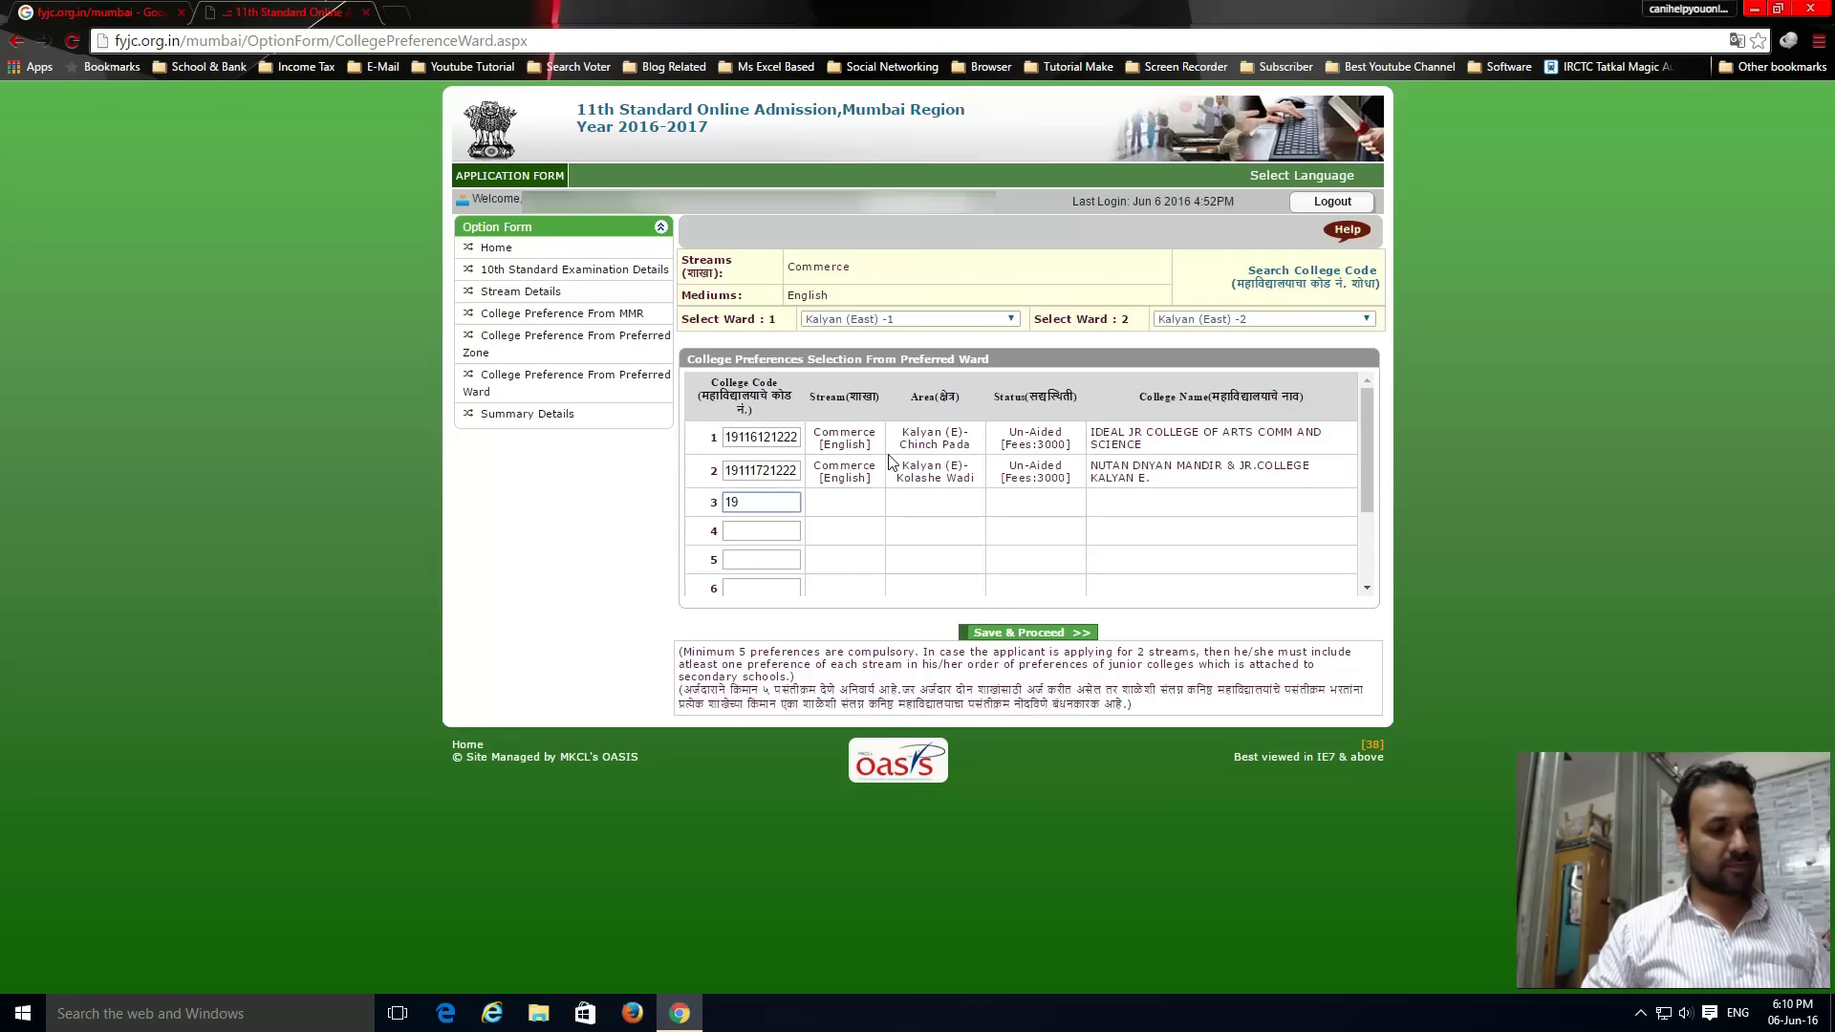
pyautogui.write('11392')
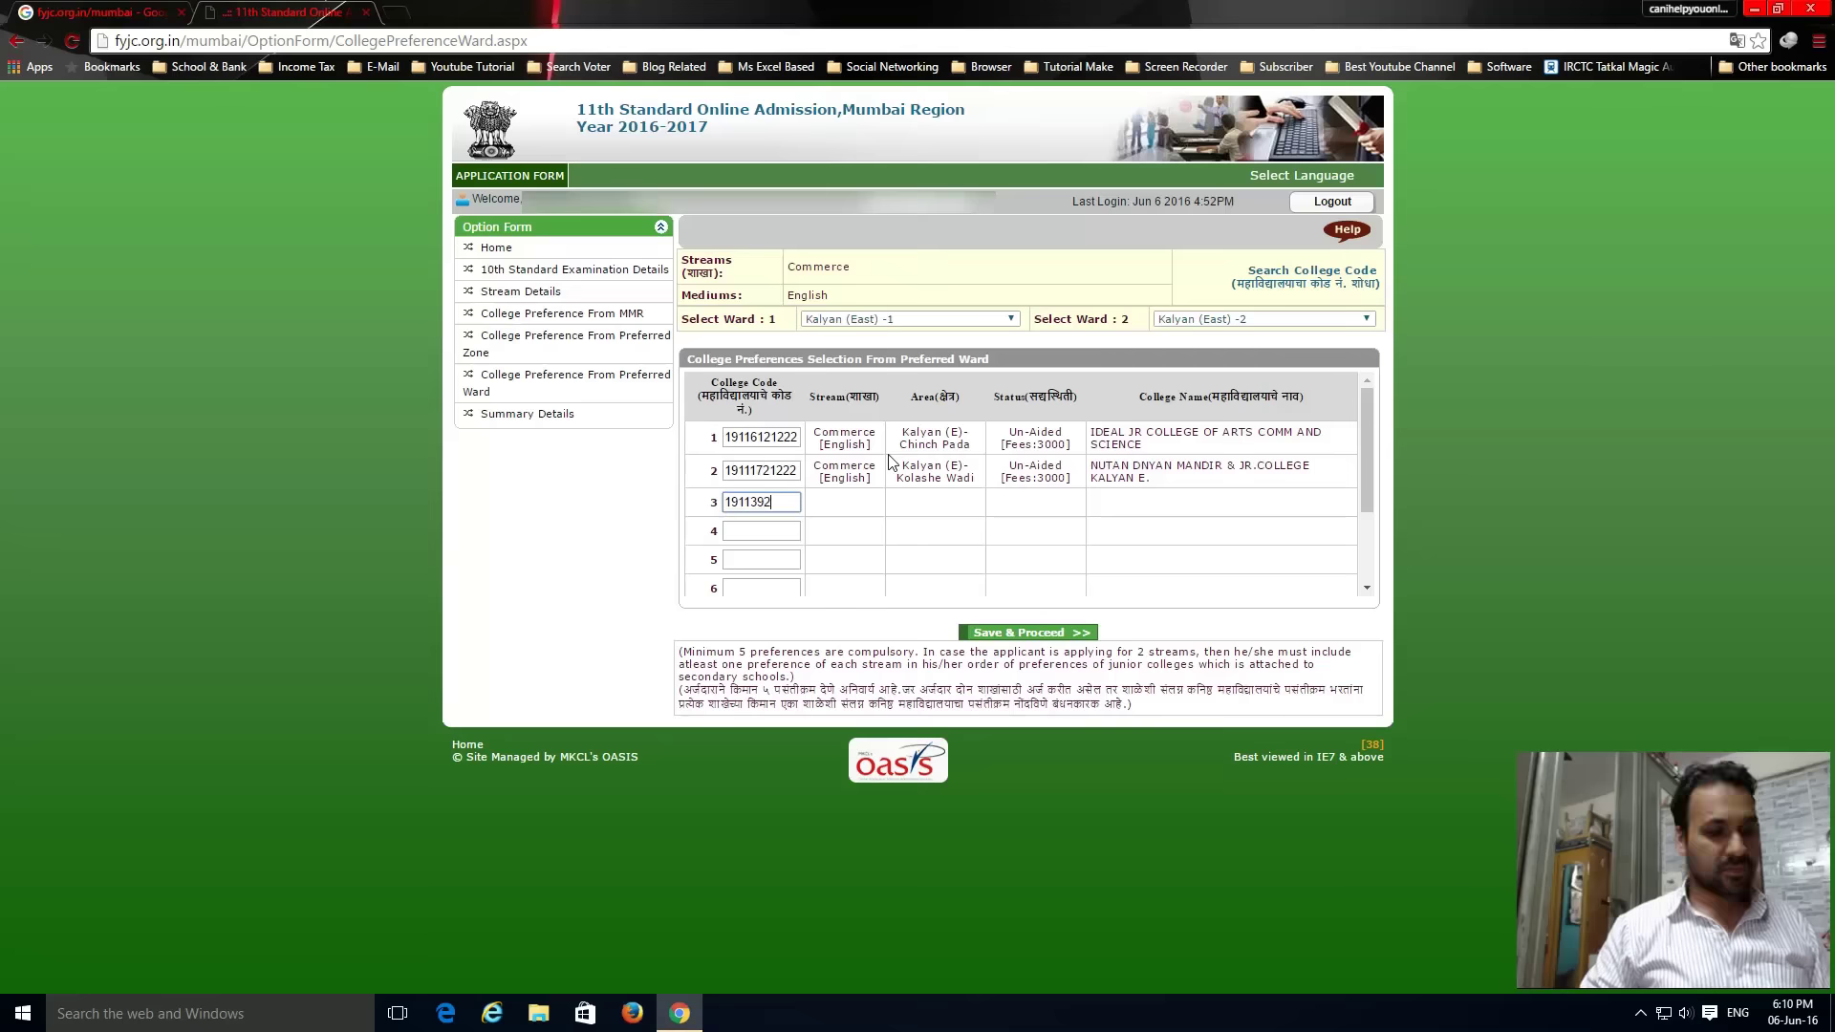
pyautogui.write('1222')
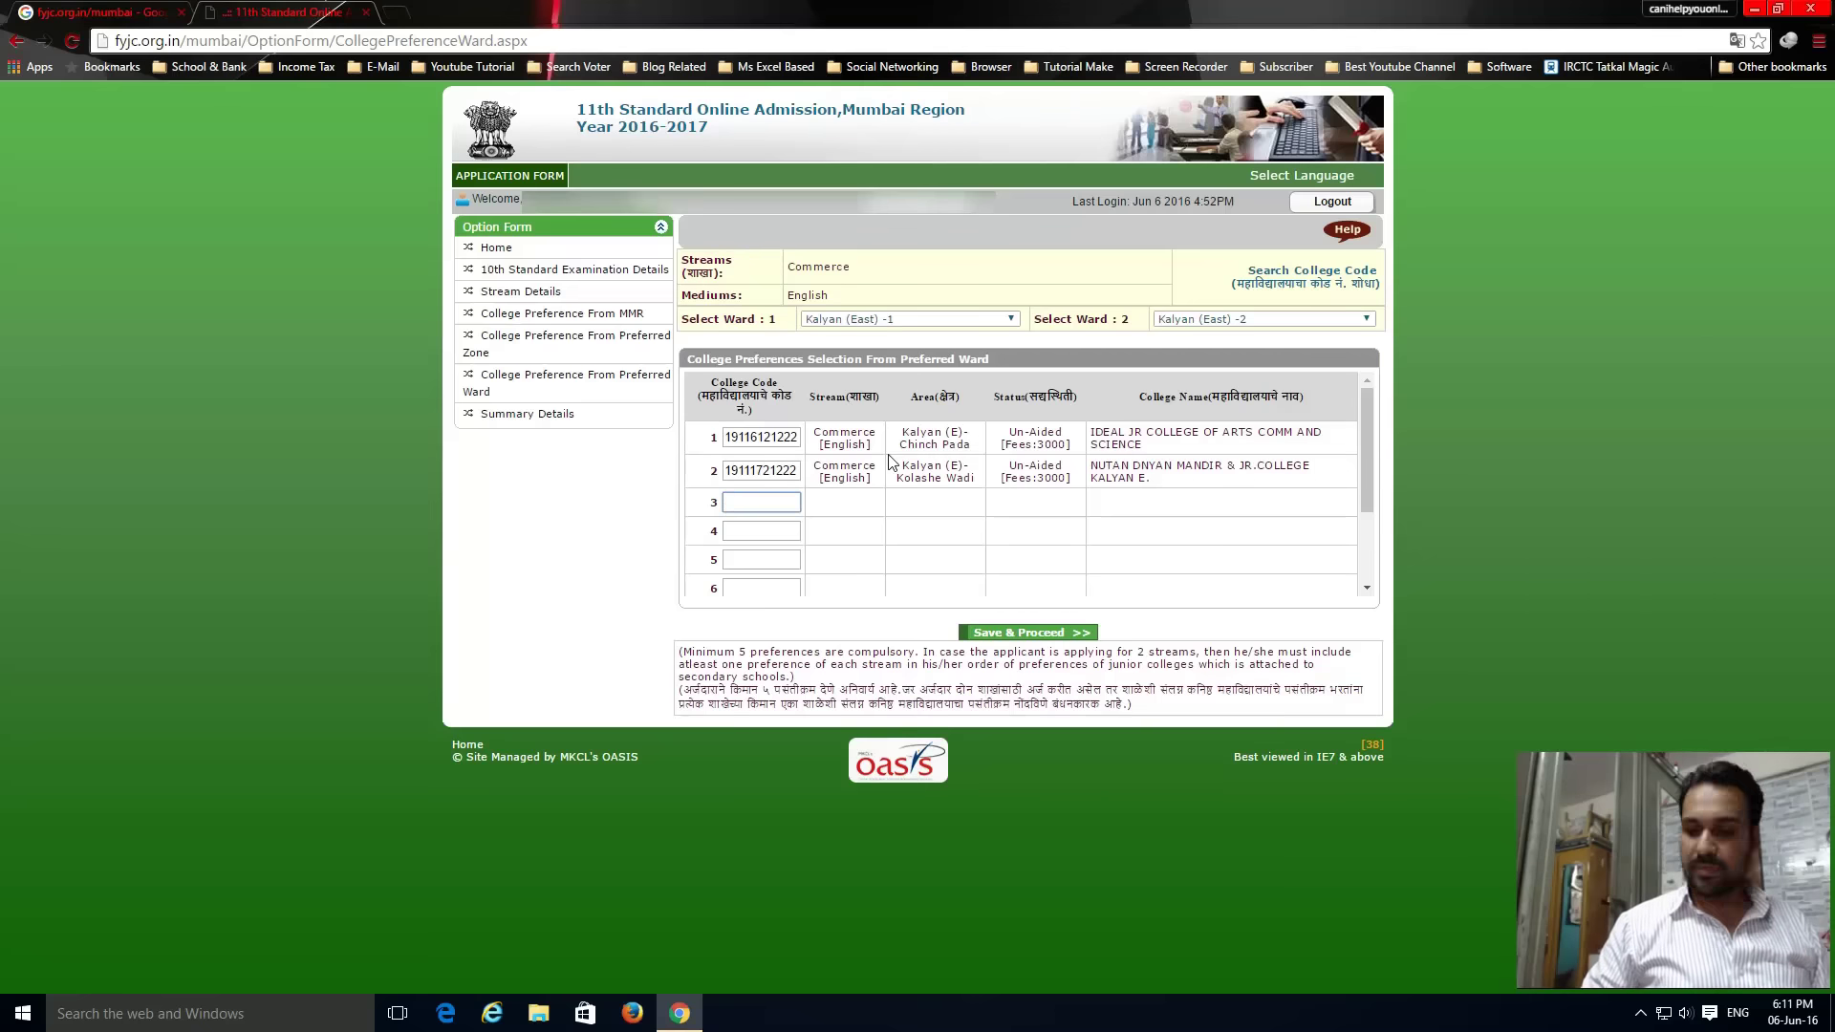
pyautogui.write('19116')
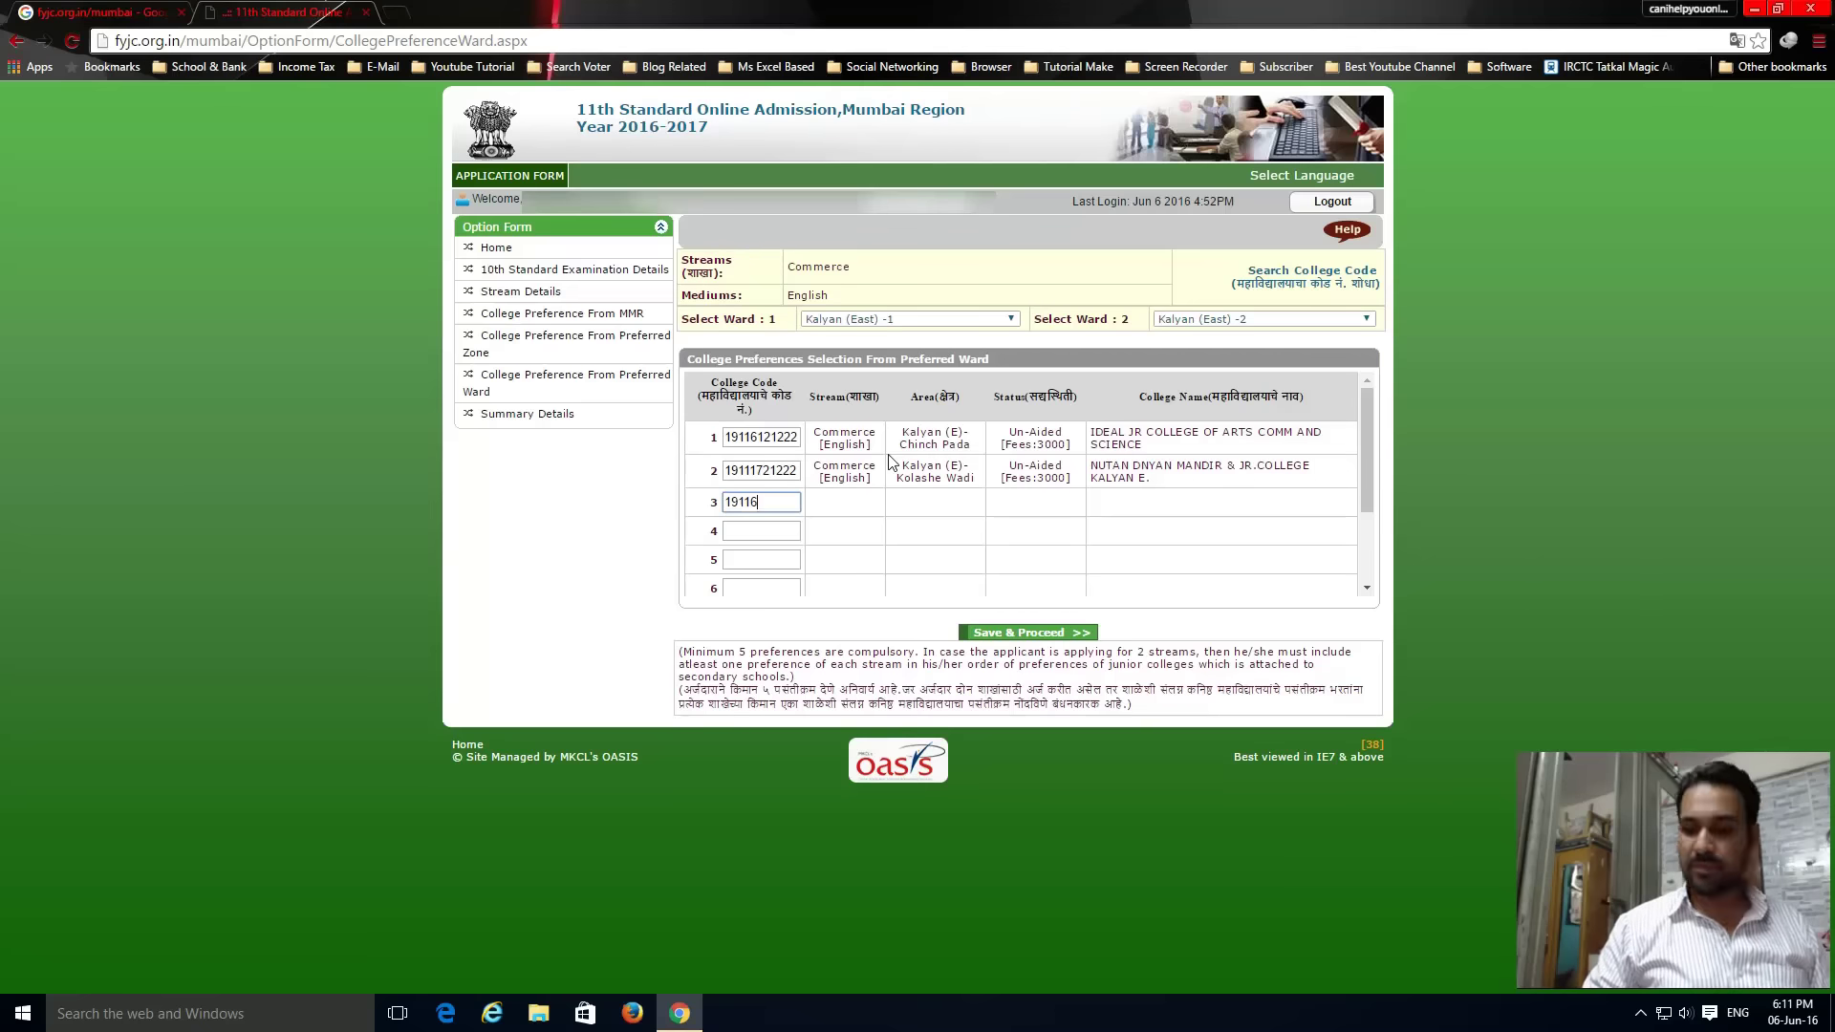
pyautogui.write('321212')
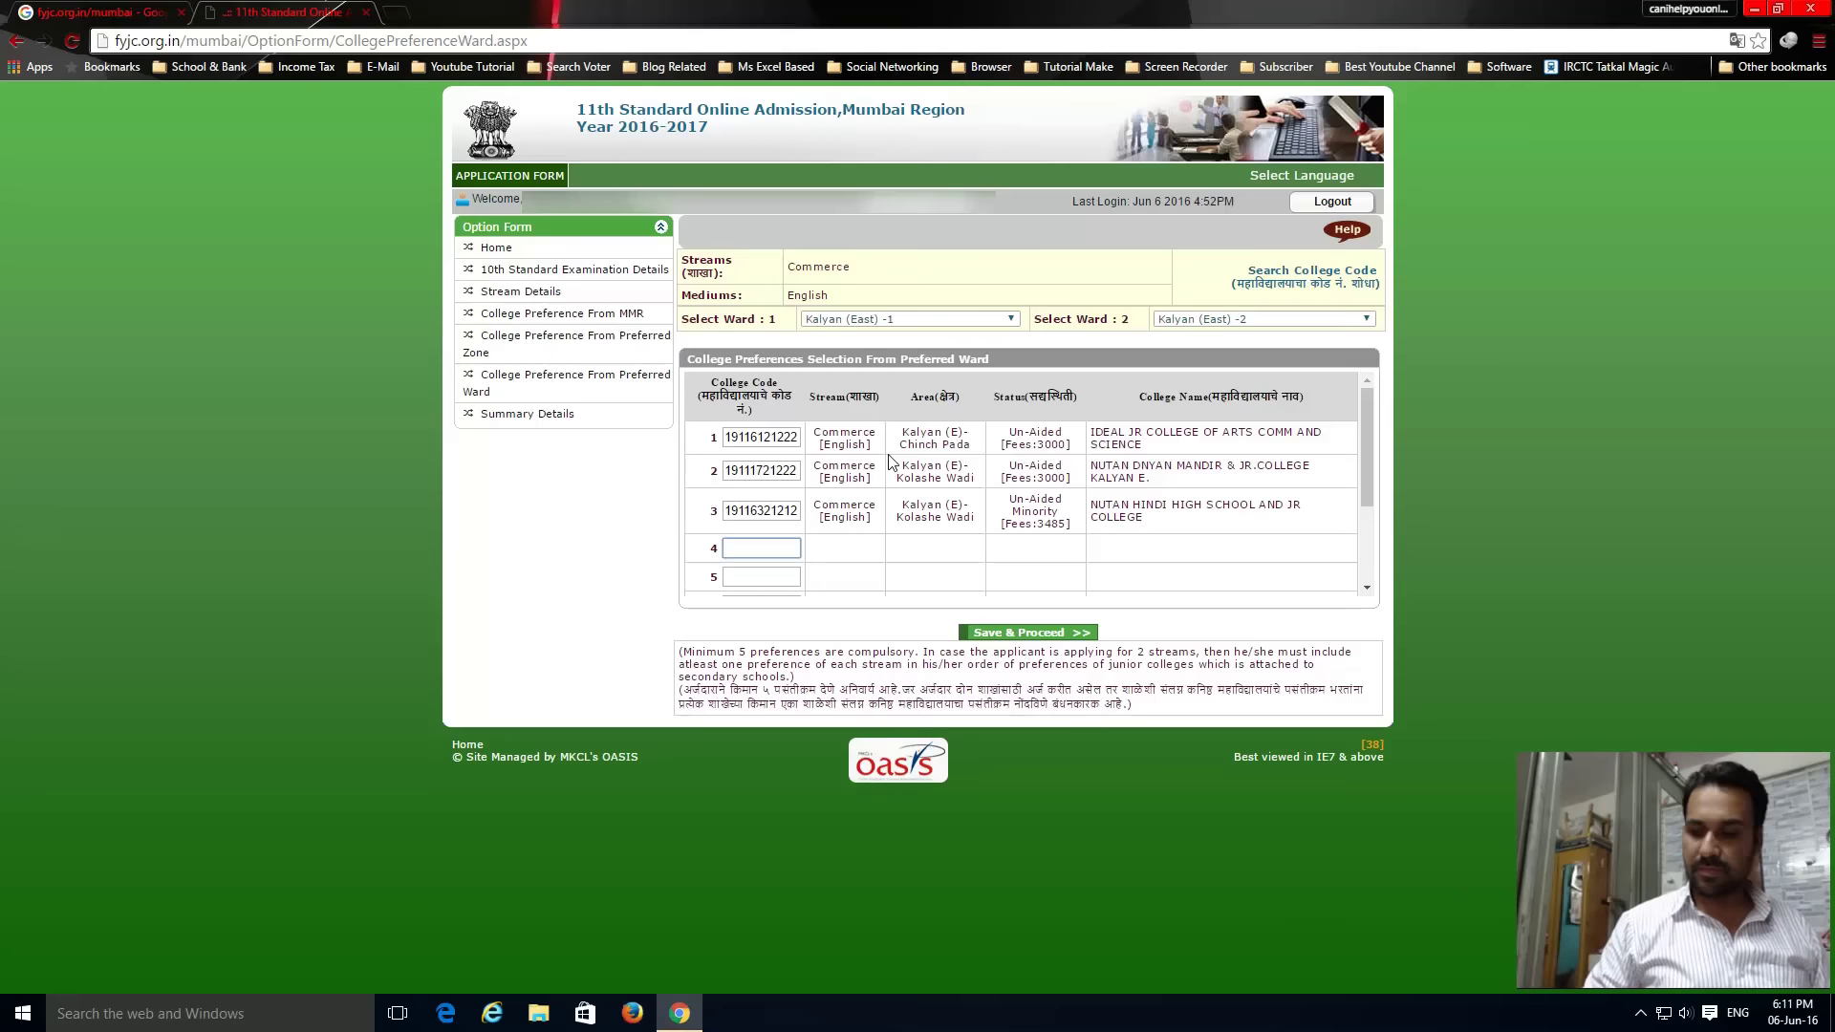
pyautogui.write('1911')
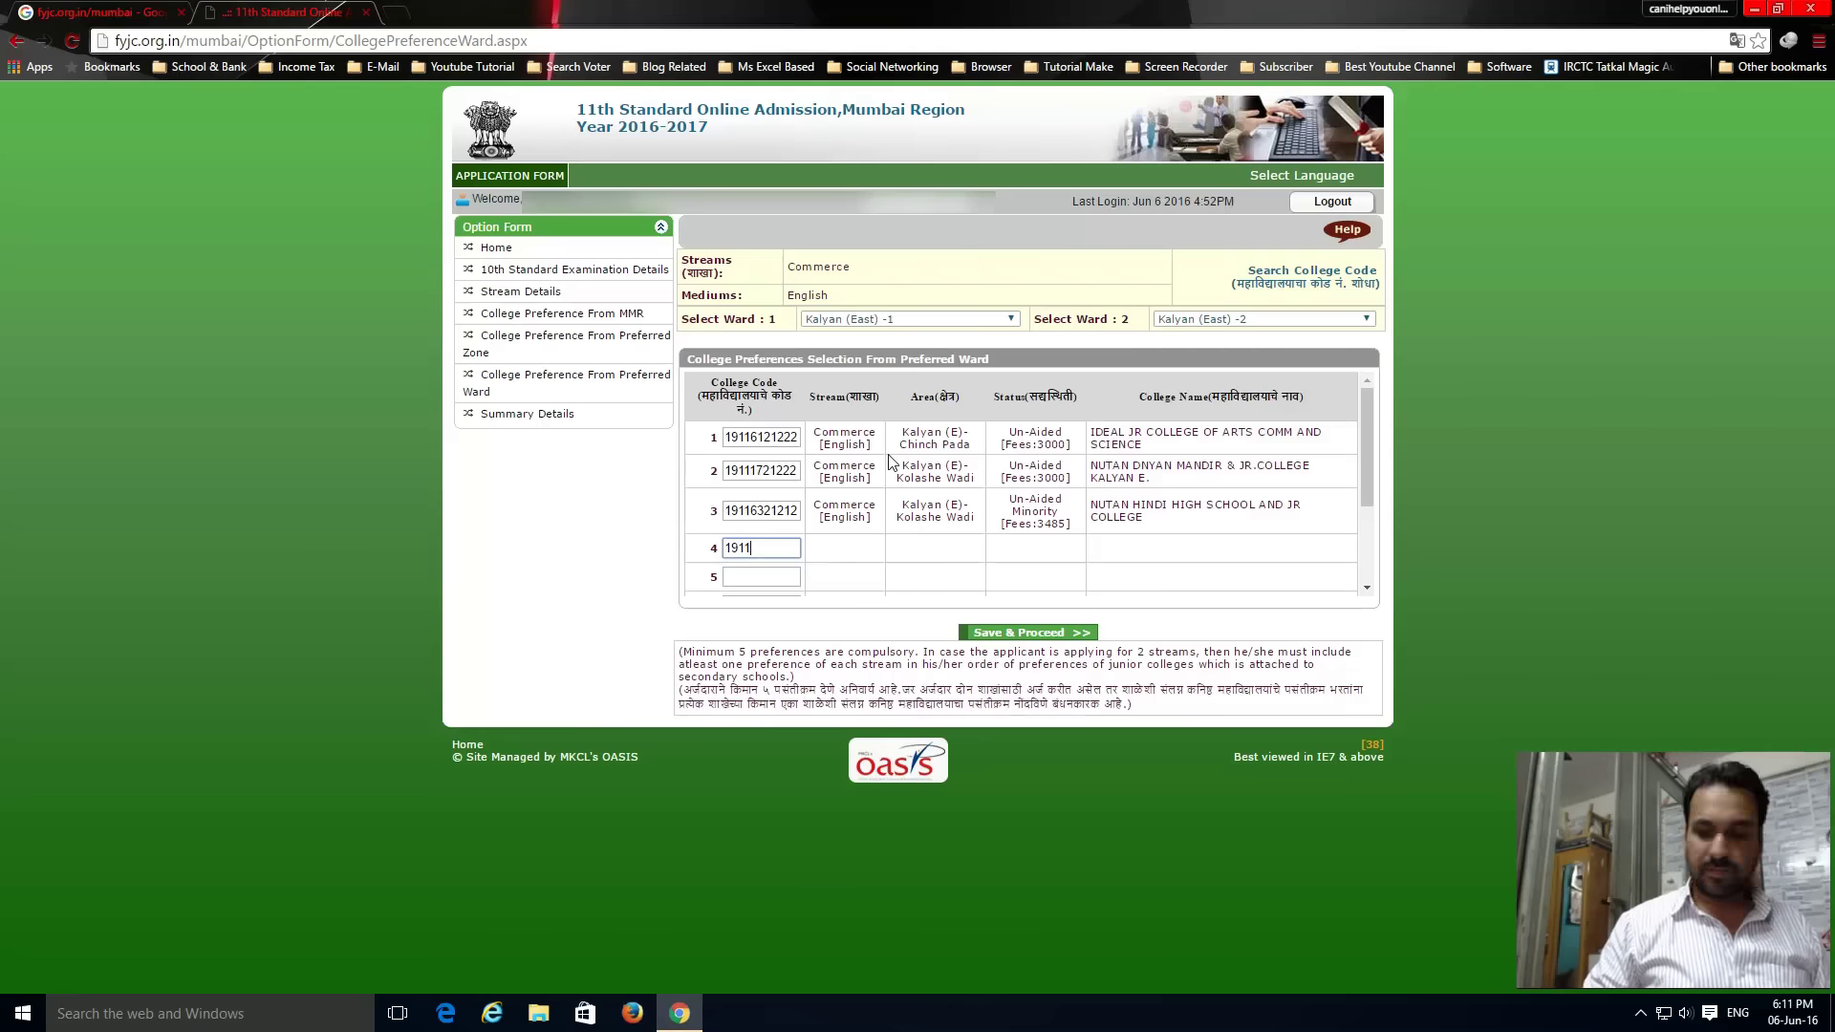
pyautogui.write('7621322')
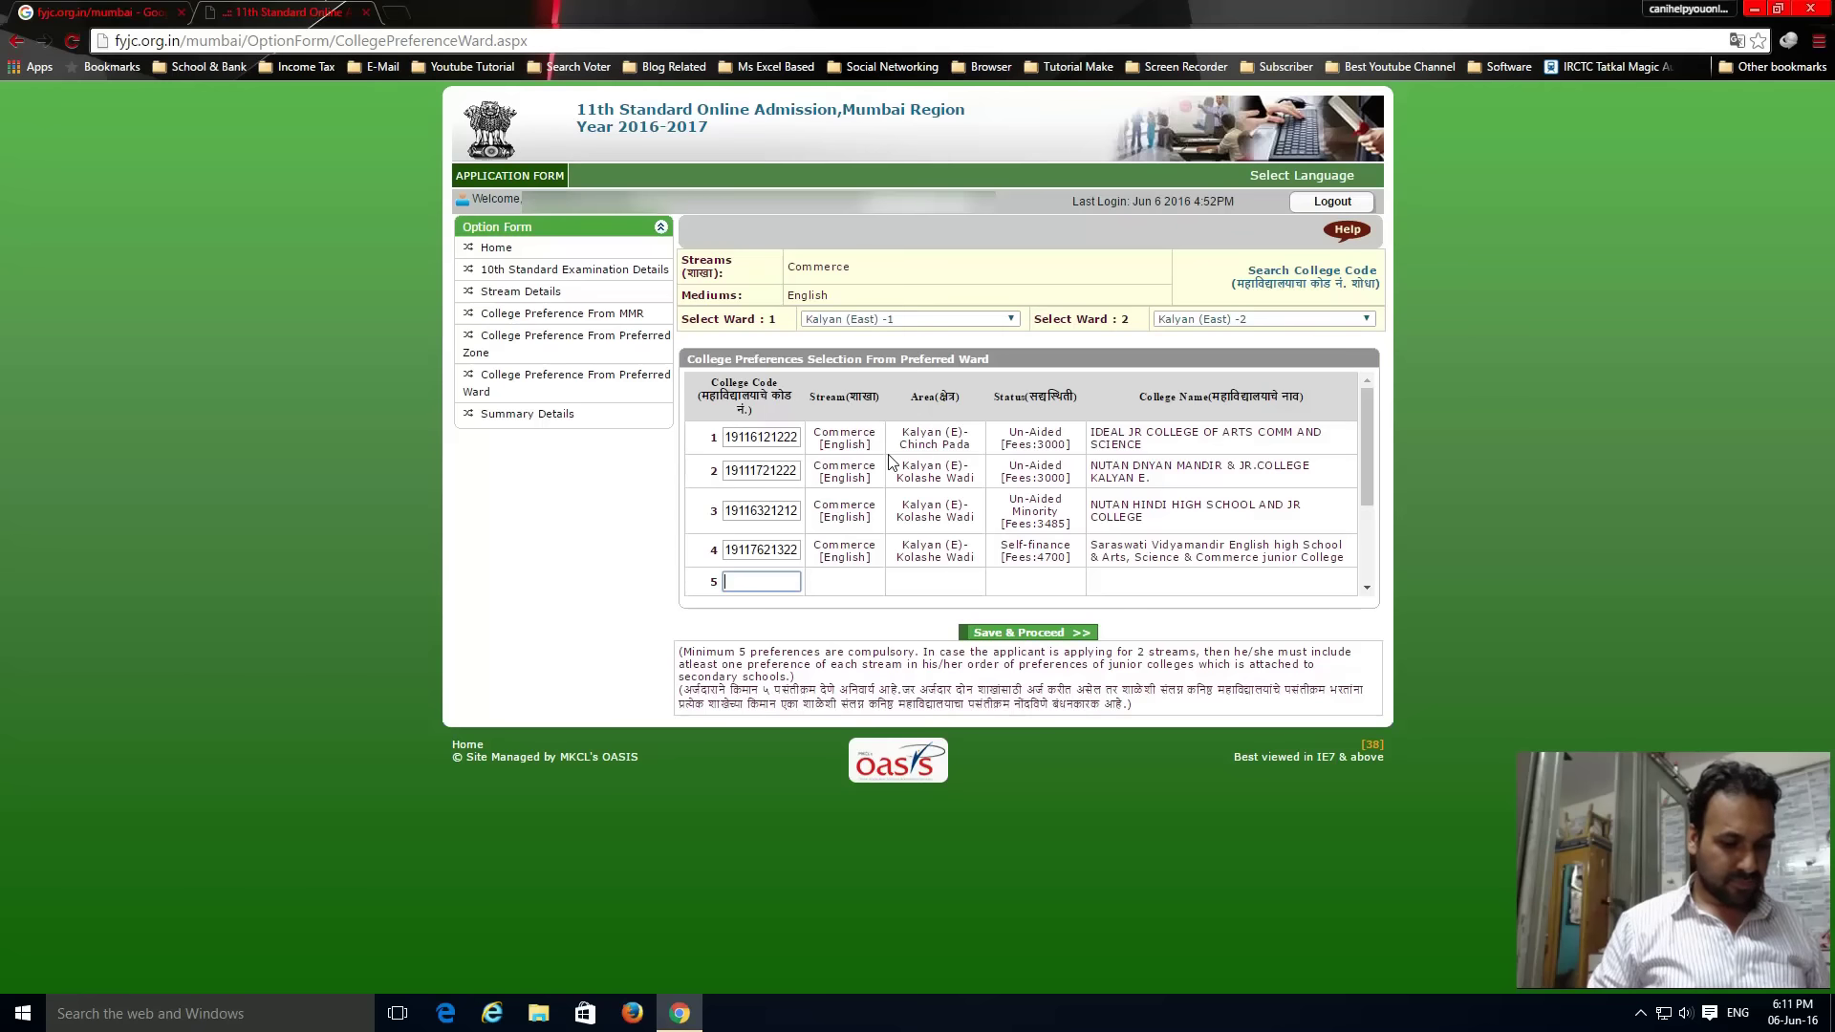
pyautogui.write('19')
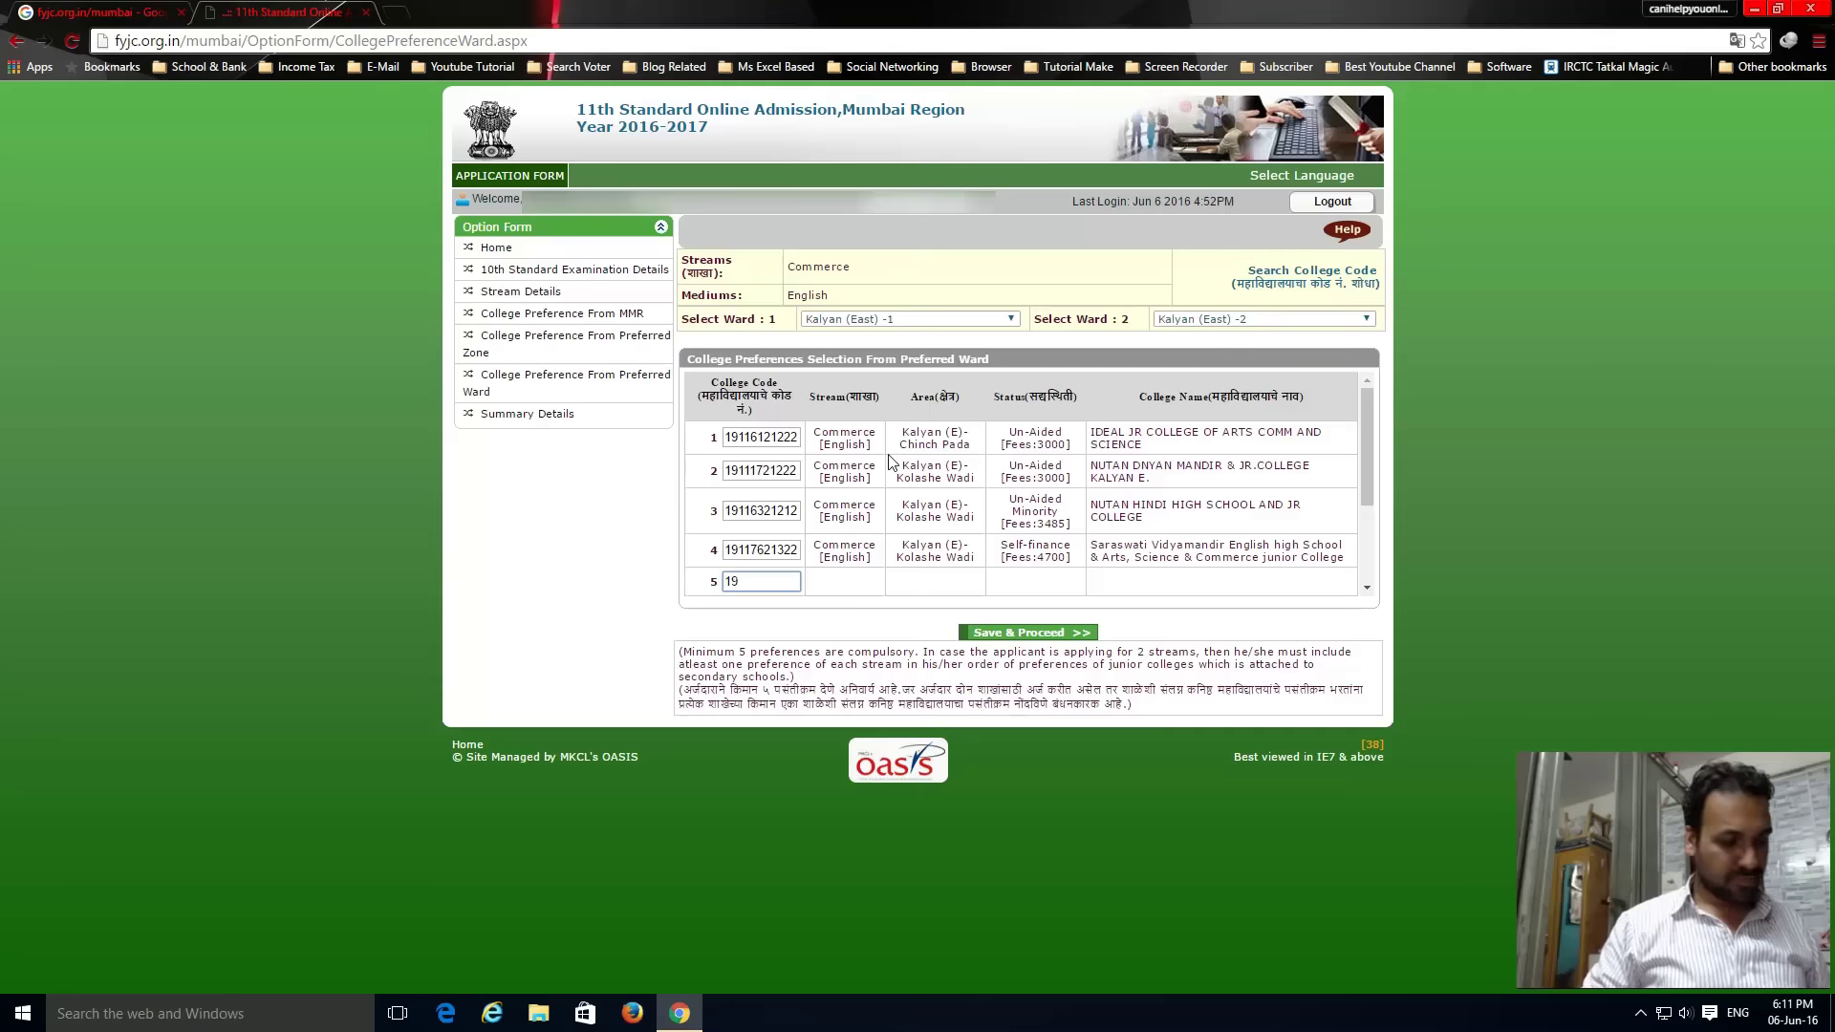
pyautogui.write('11702')
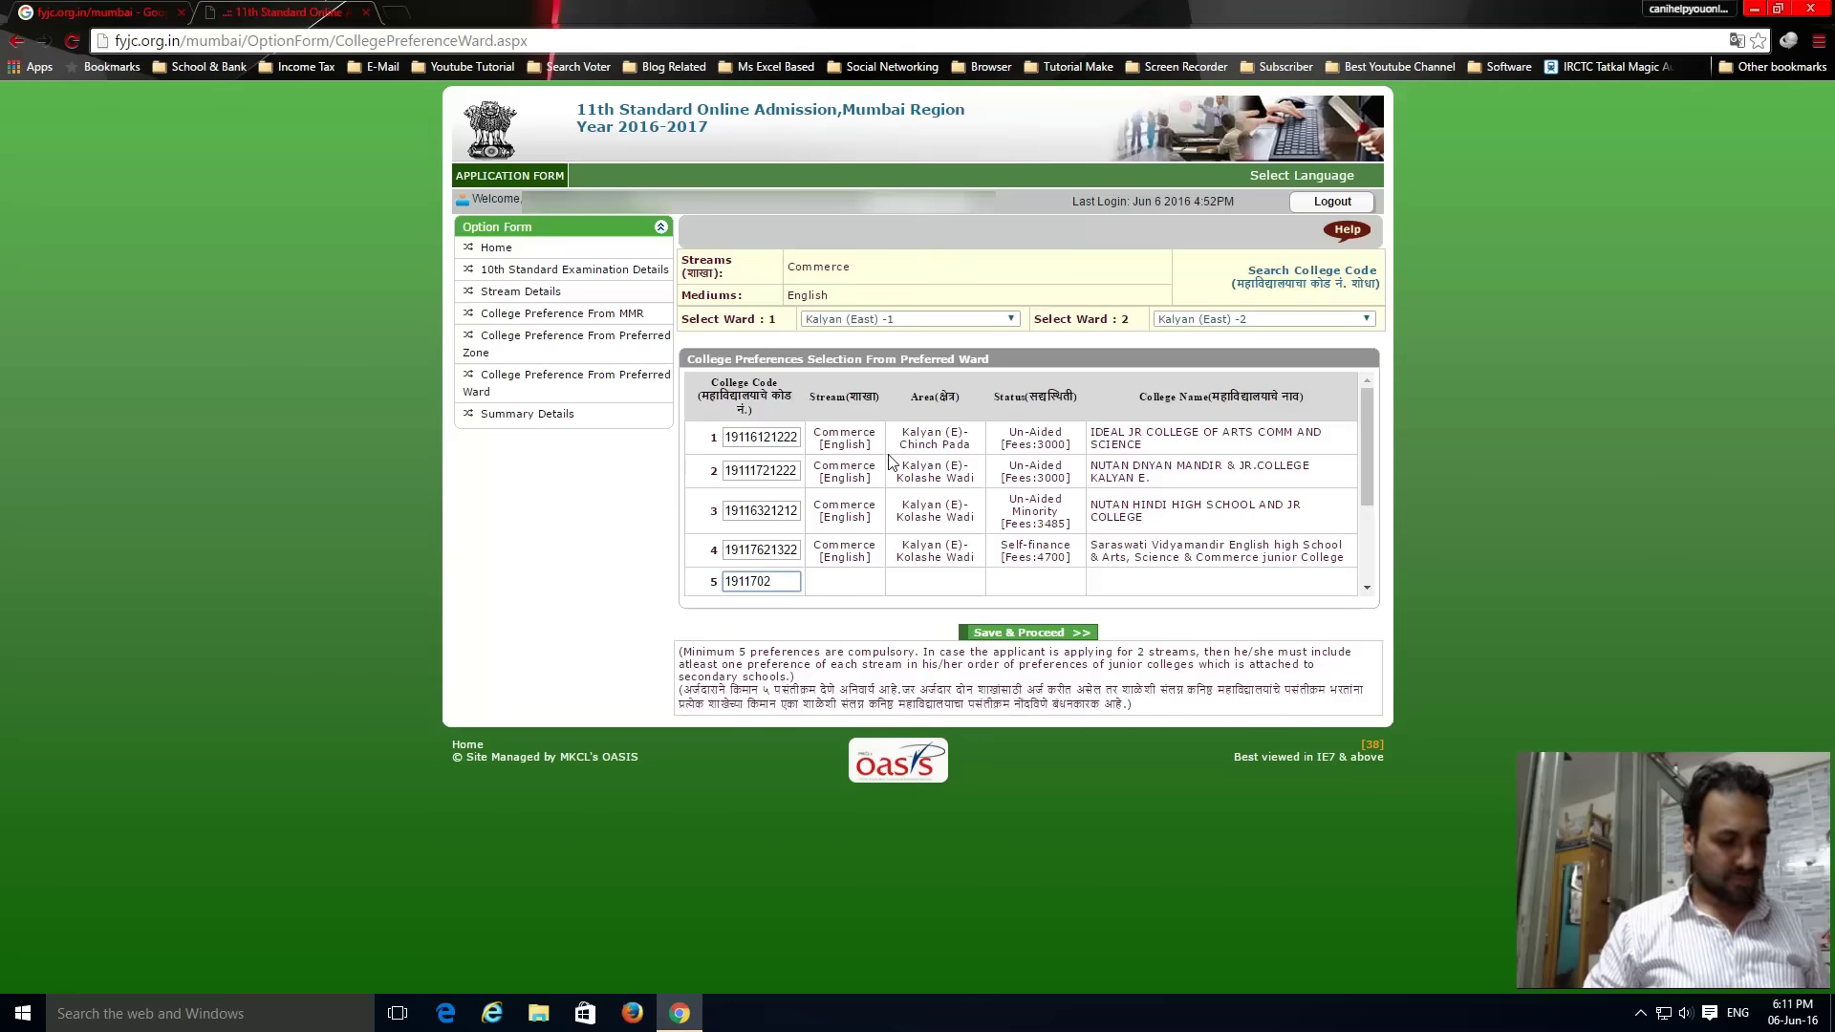
pyautogui.write('1212')
pyautogui.press('Tab')
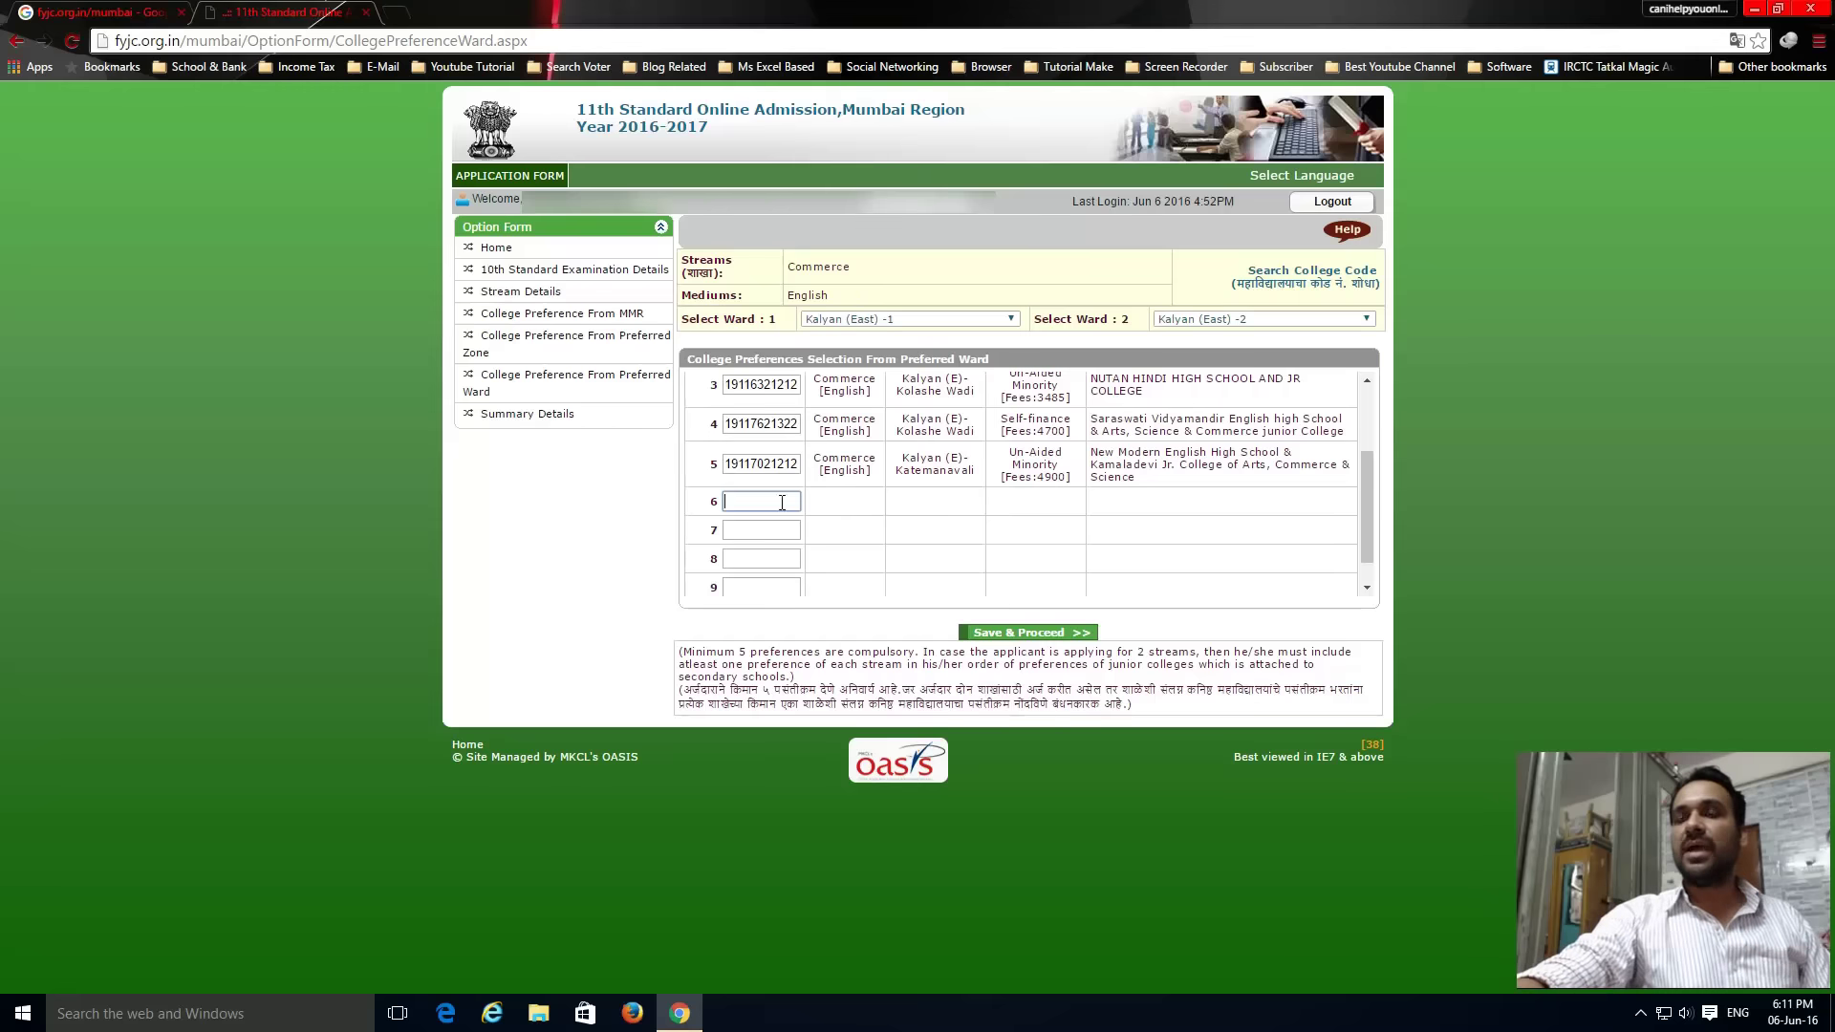
pyautogui.click(1008, 634)
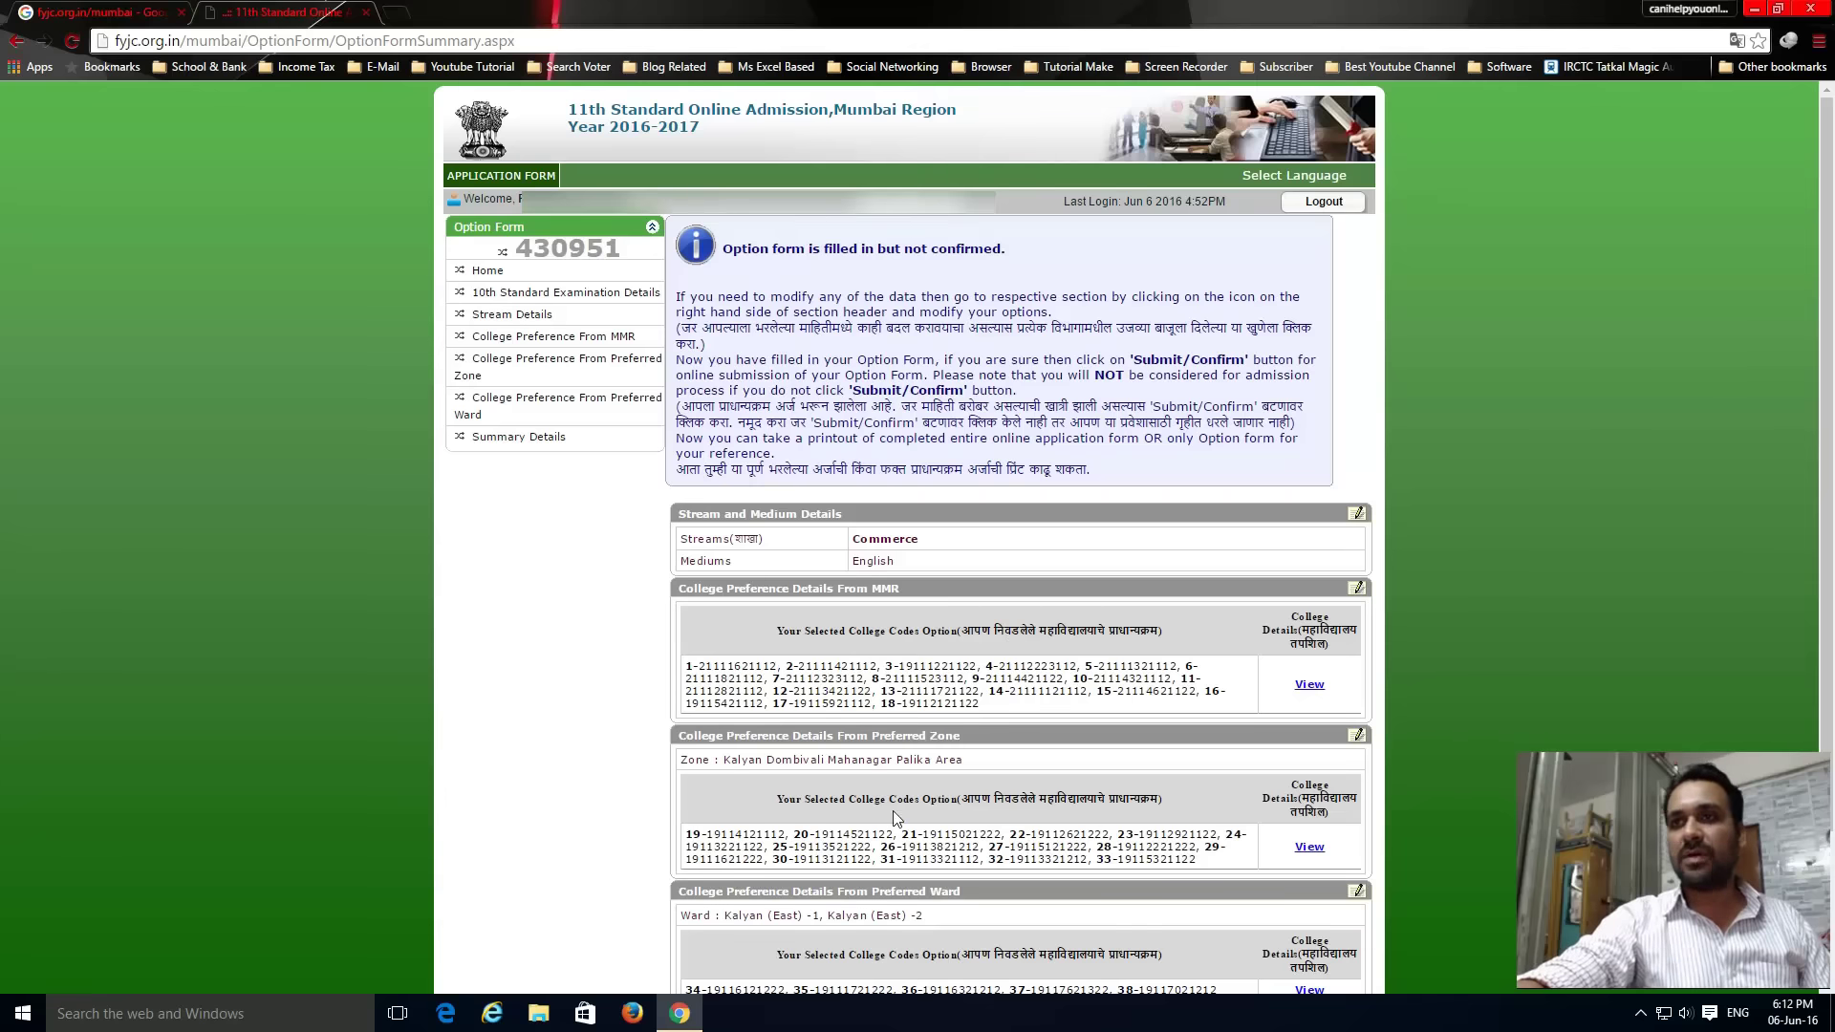
# Review the option form summary, and view the college details of the MMR preferences before closing them.
pyautogui.scroll(-3, 892, 810)
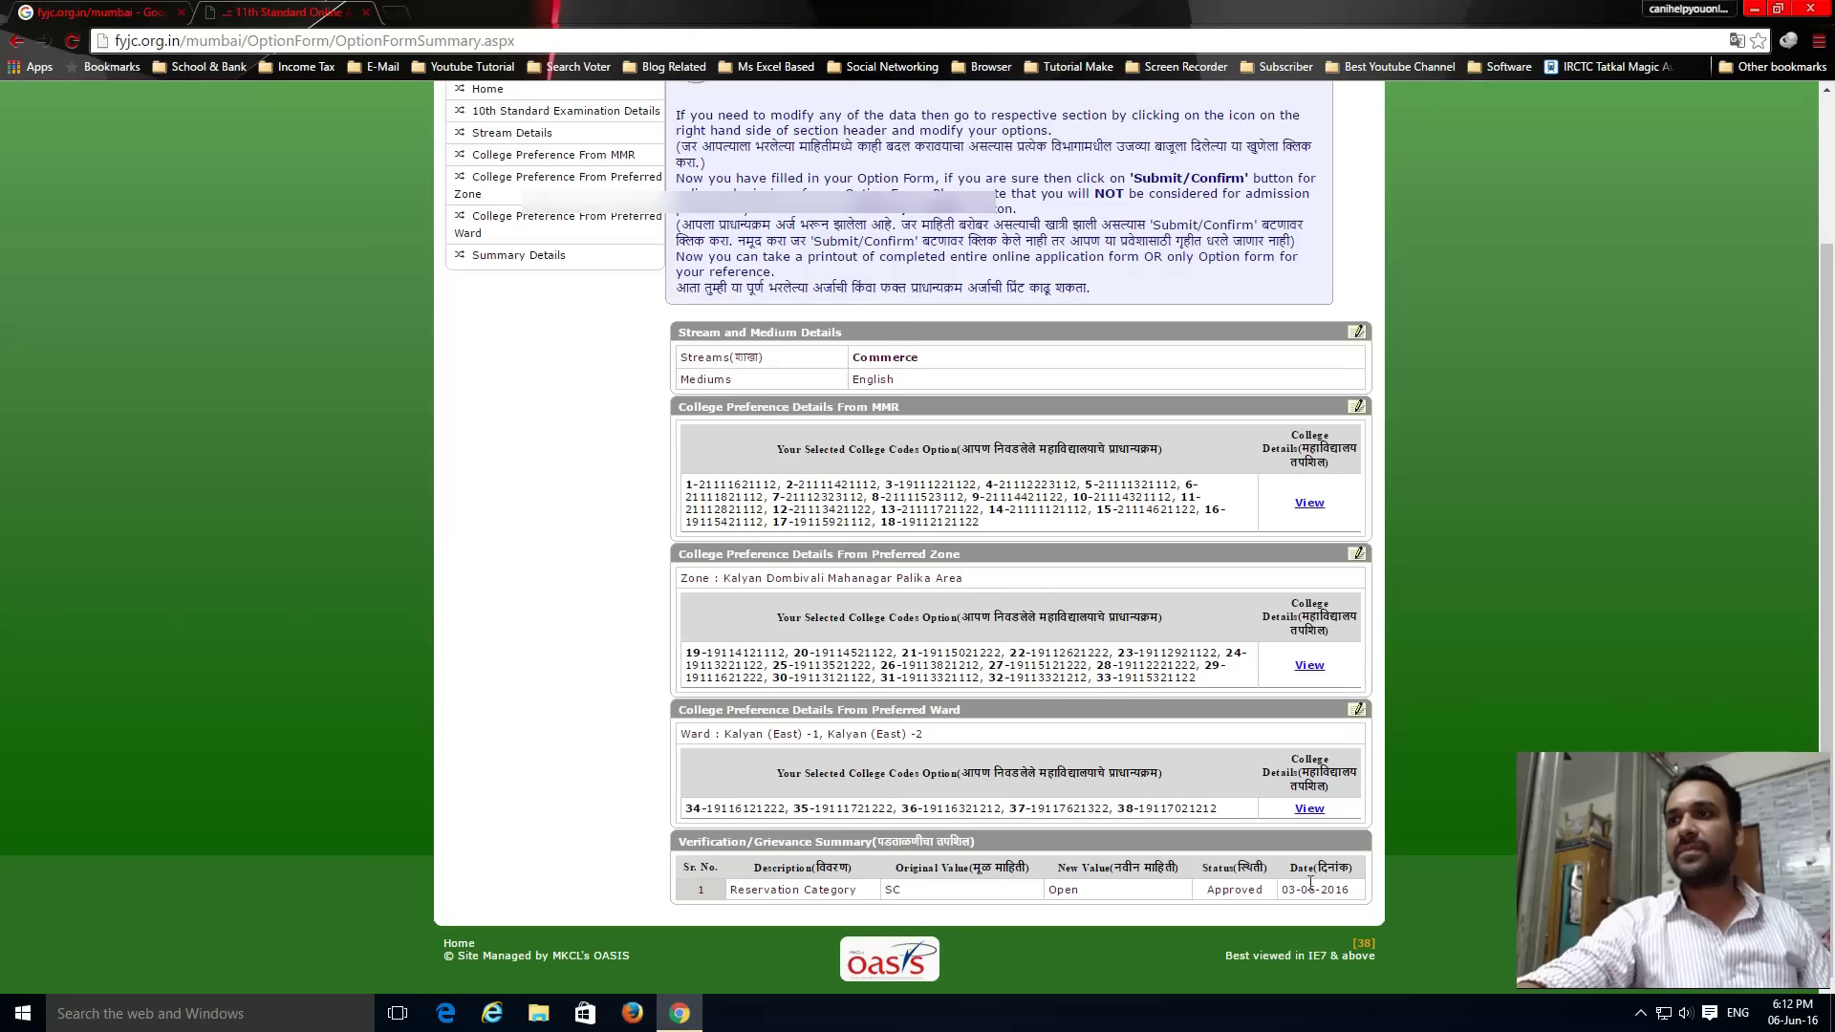
pyautogui.scroll(3, 1053, 789)
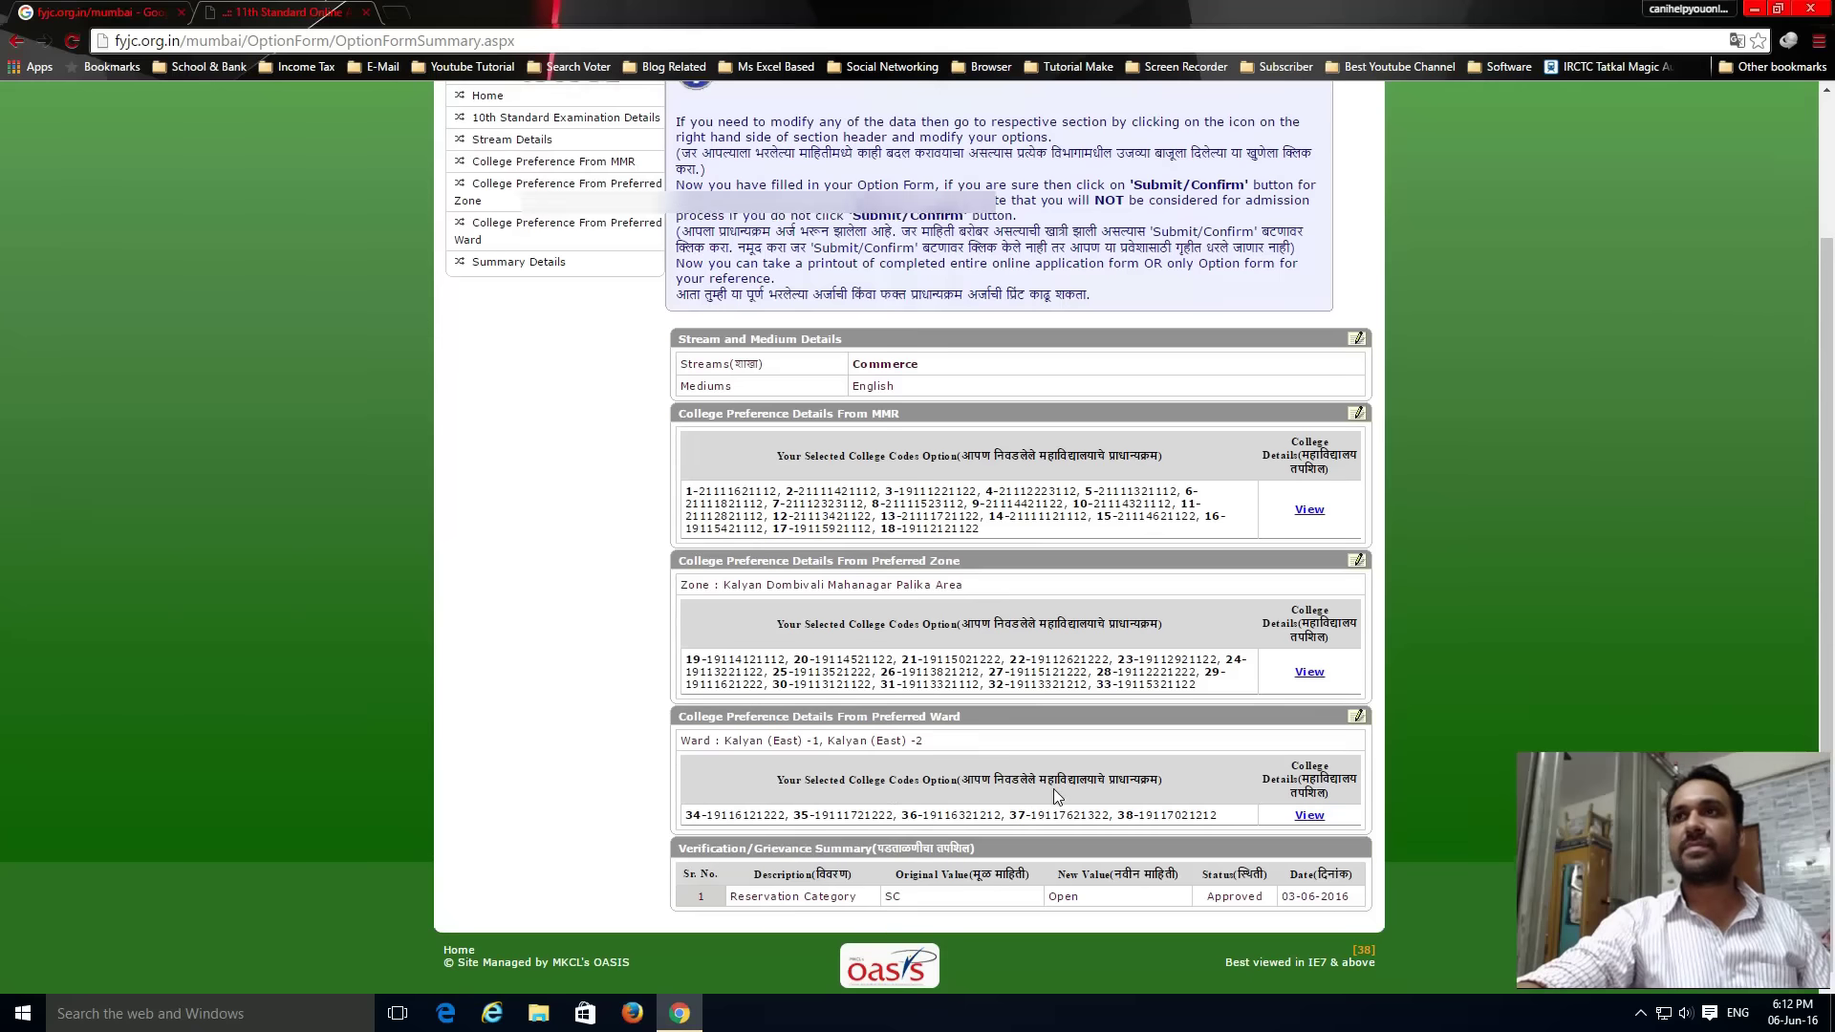
pyautogui.scroll(-3, 1055, 793)
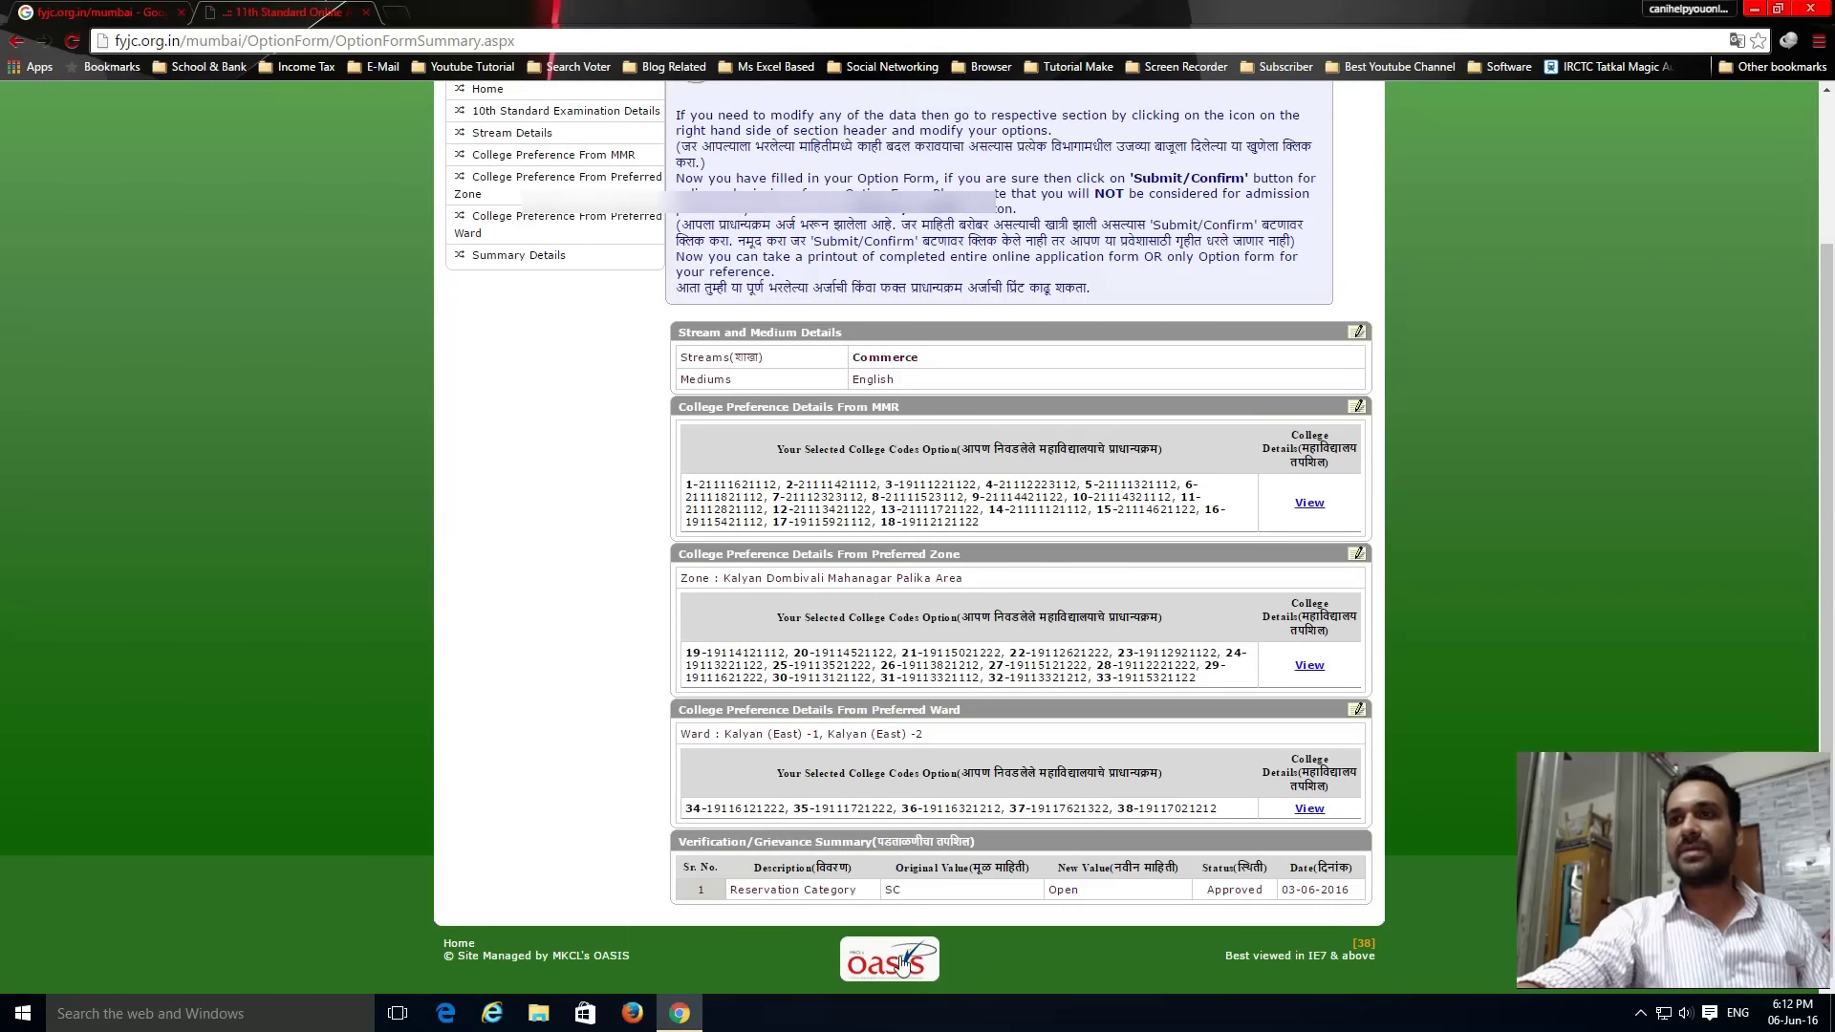
pyautogui.scroll(3, 1120, 916)
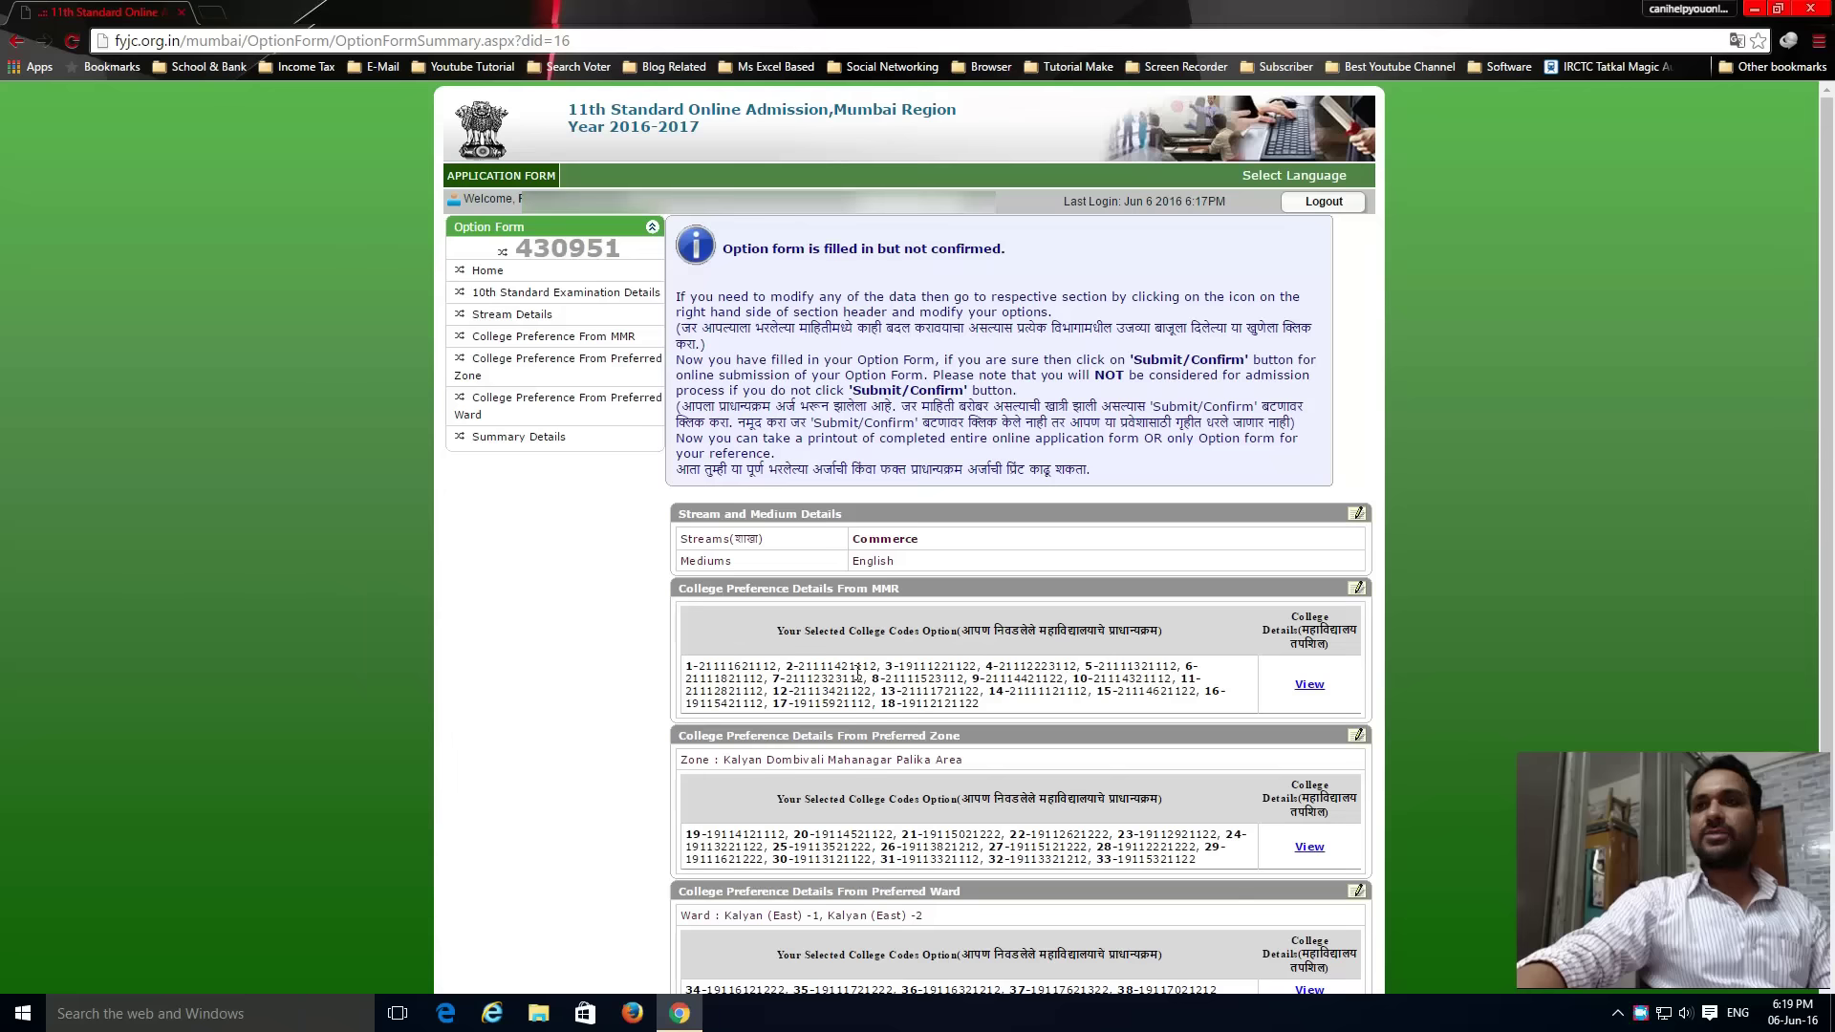
pyautogui.click(1309, 685)
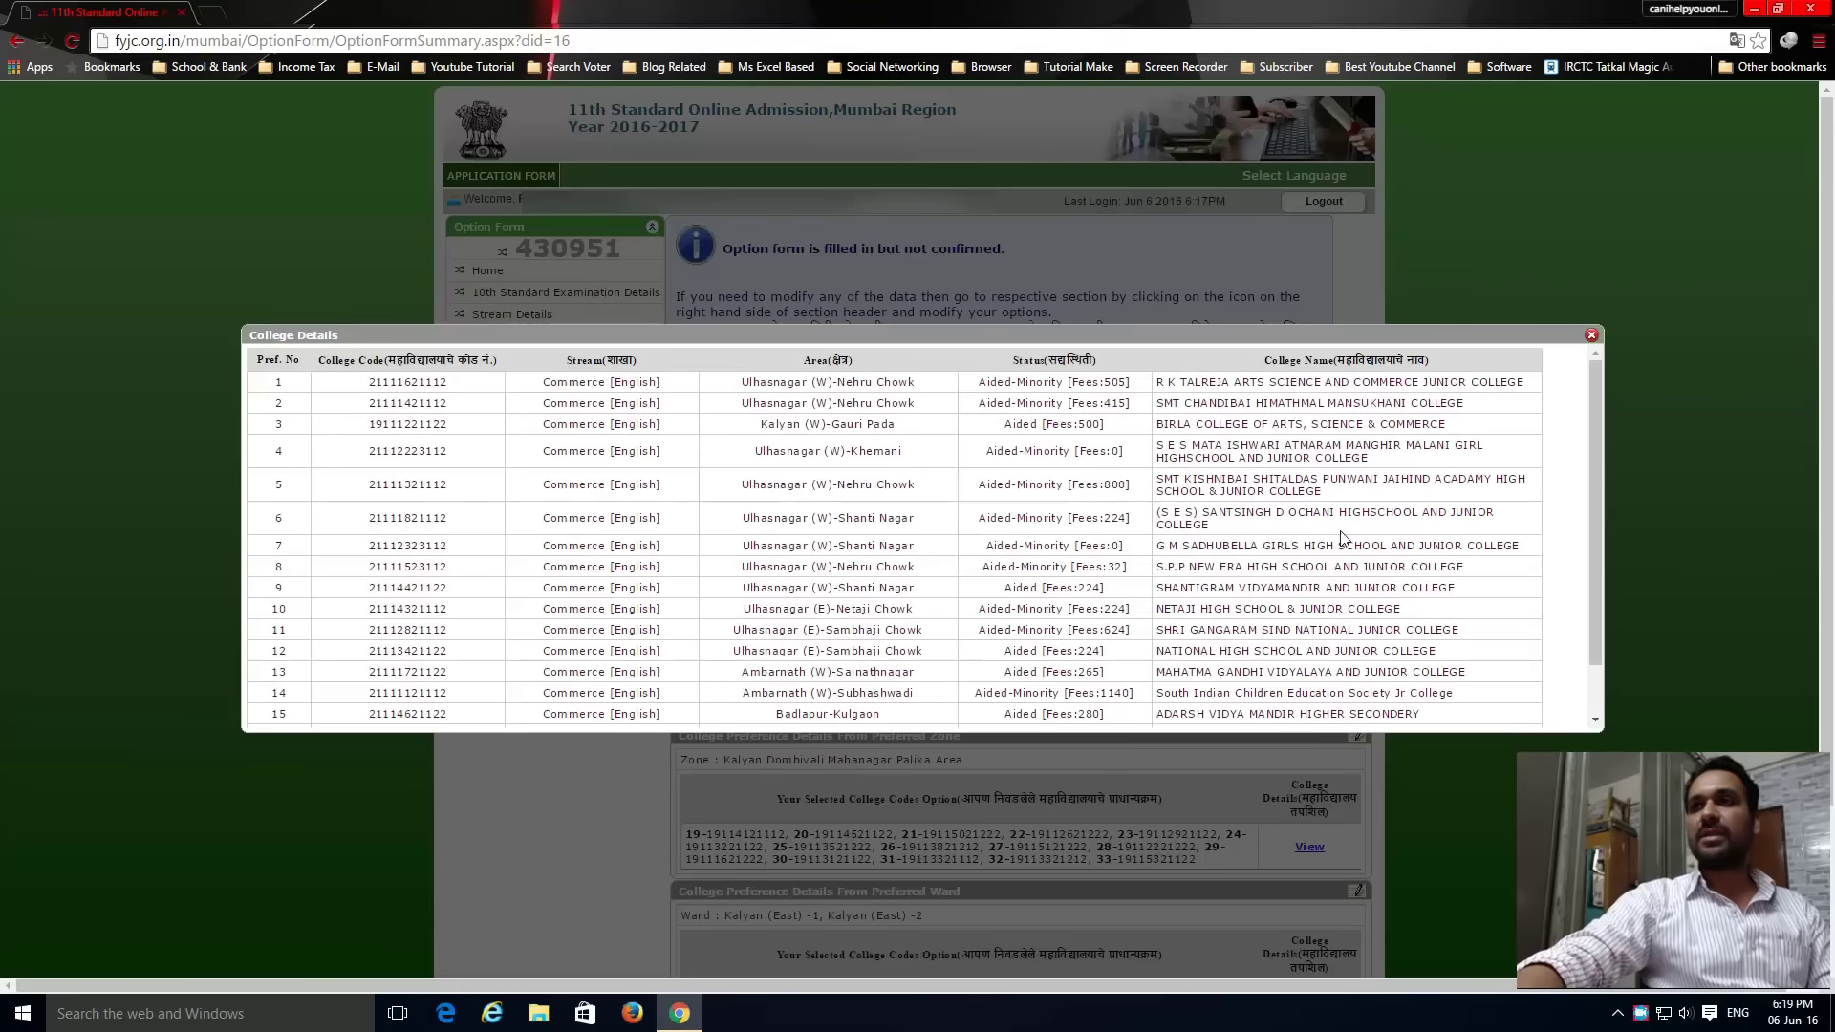
pyautogui.click(1591, 334)
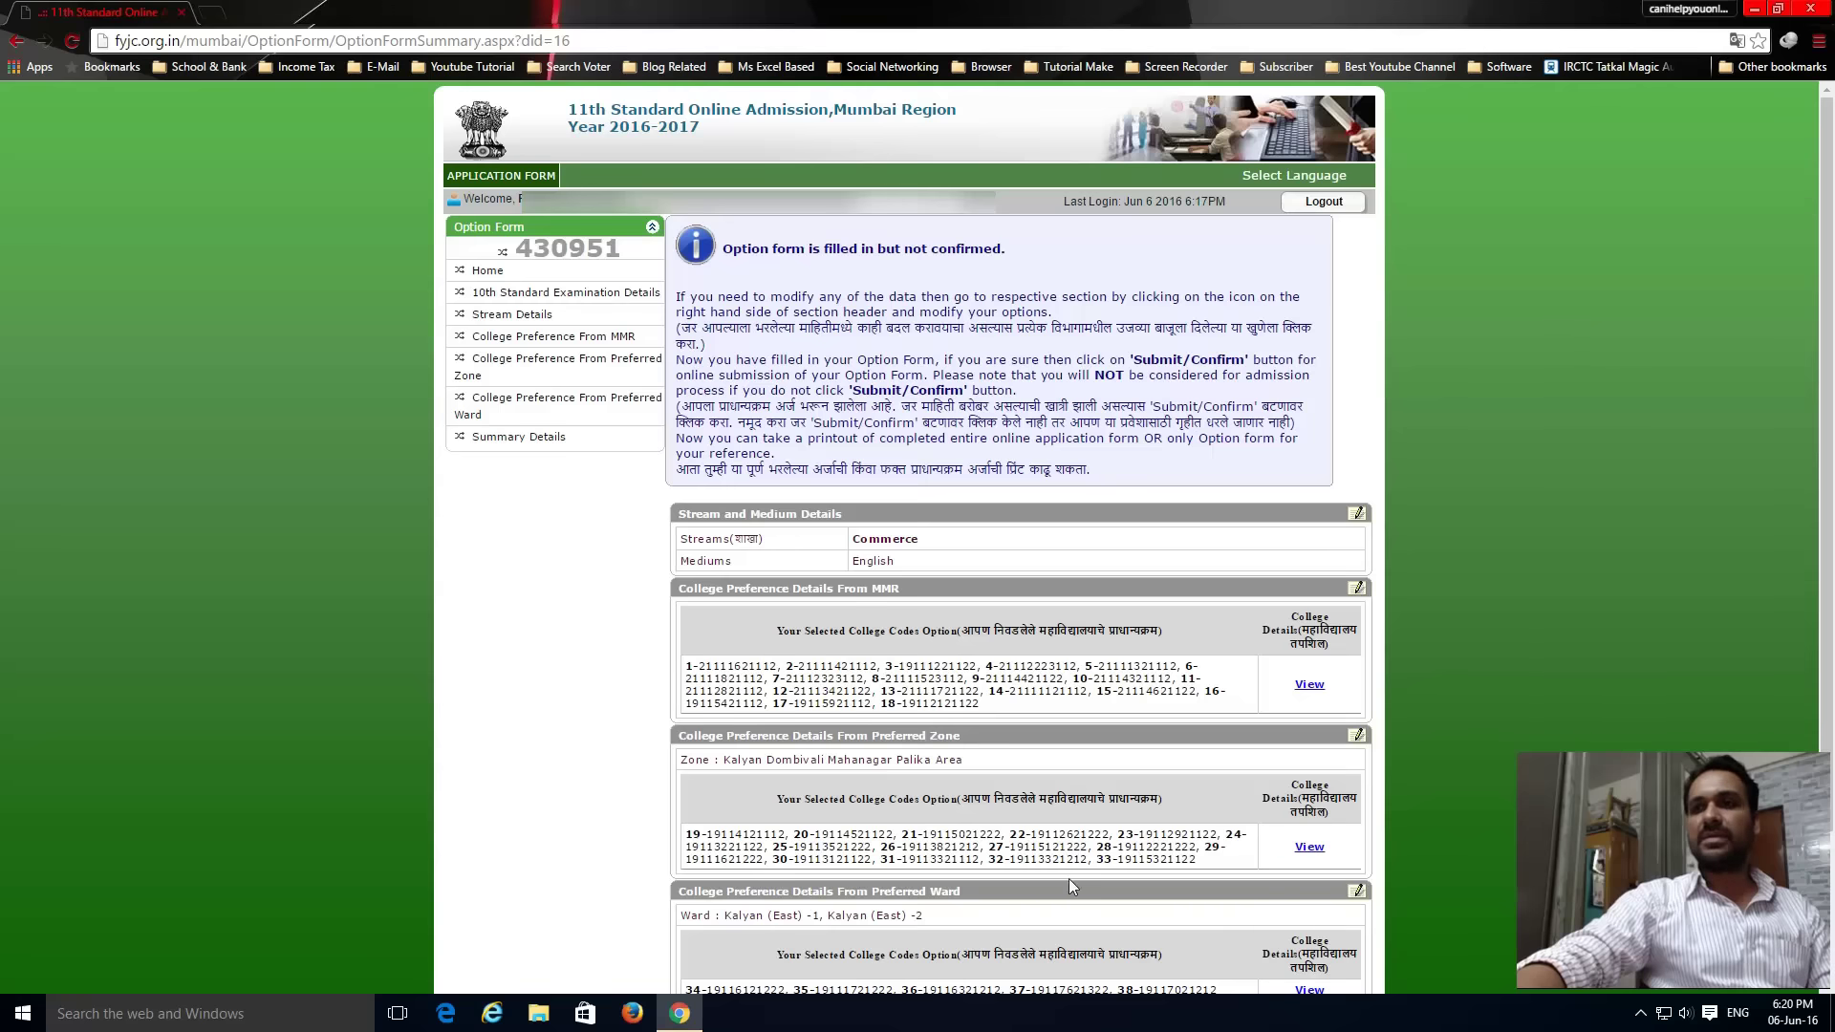
# View the college details of the preferred-zone preferences and the preferred-ward preferences, closing each list after checking it.
pyautogui.click(1310, 847)
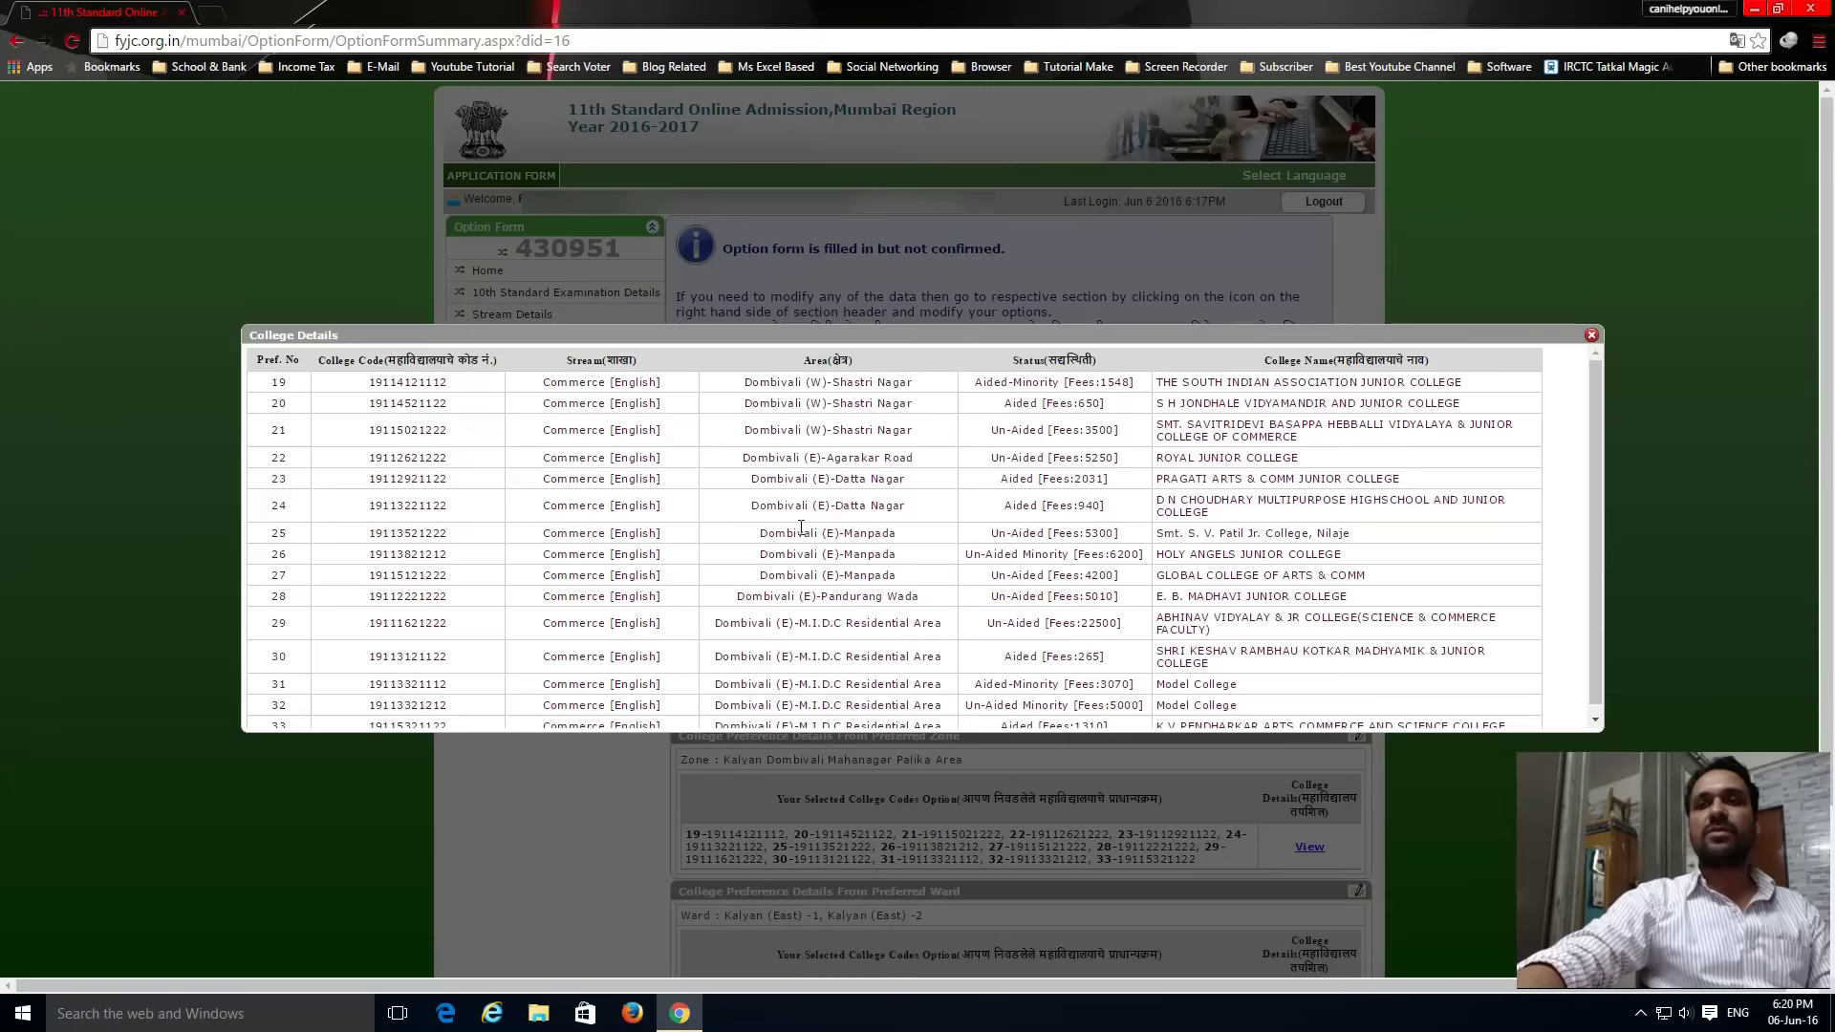
pyautogui.click(1591, 335)
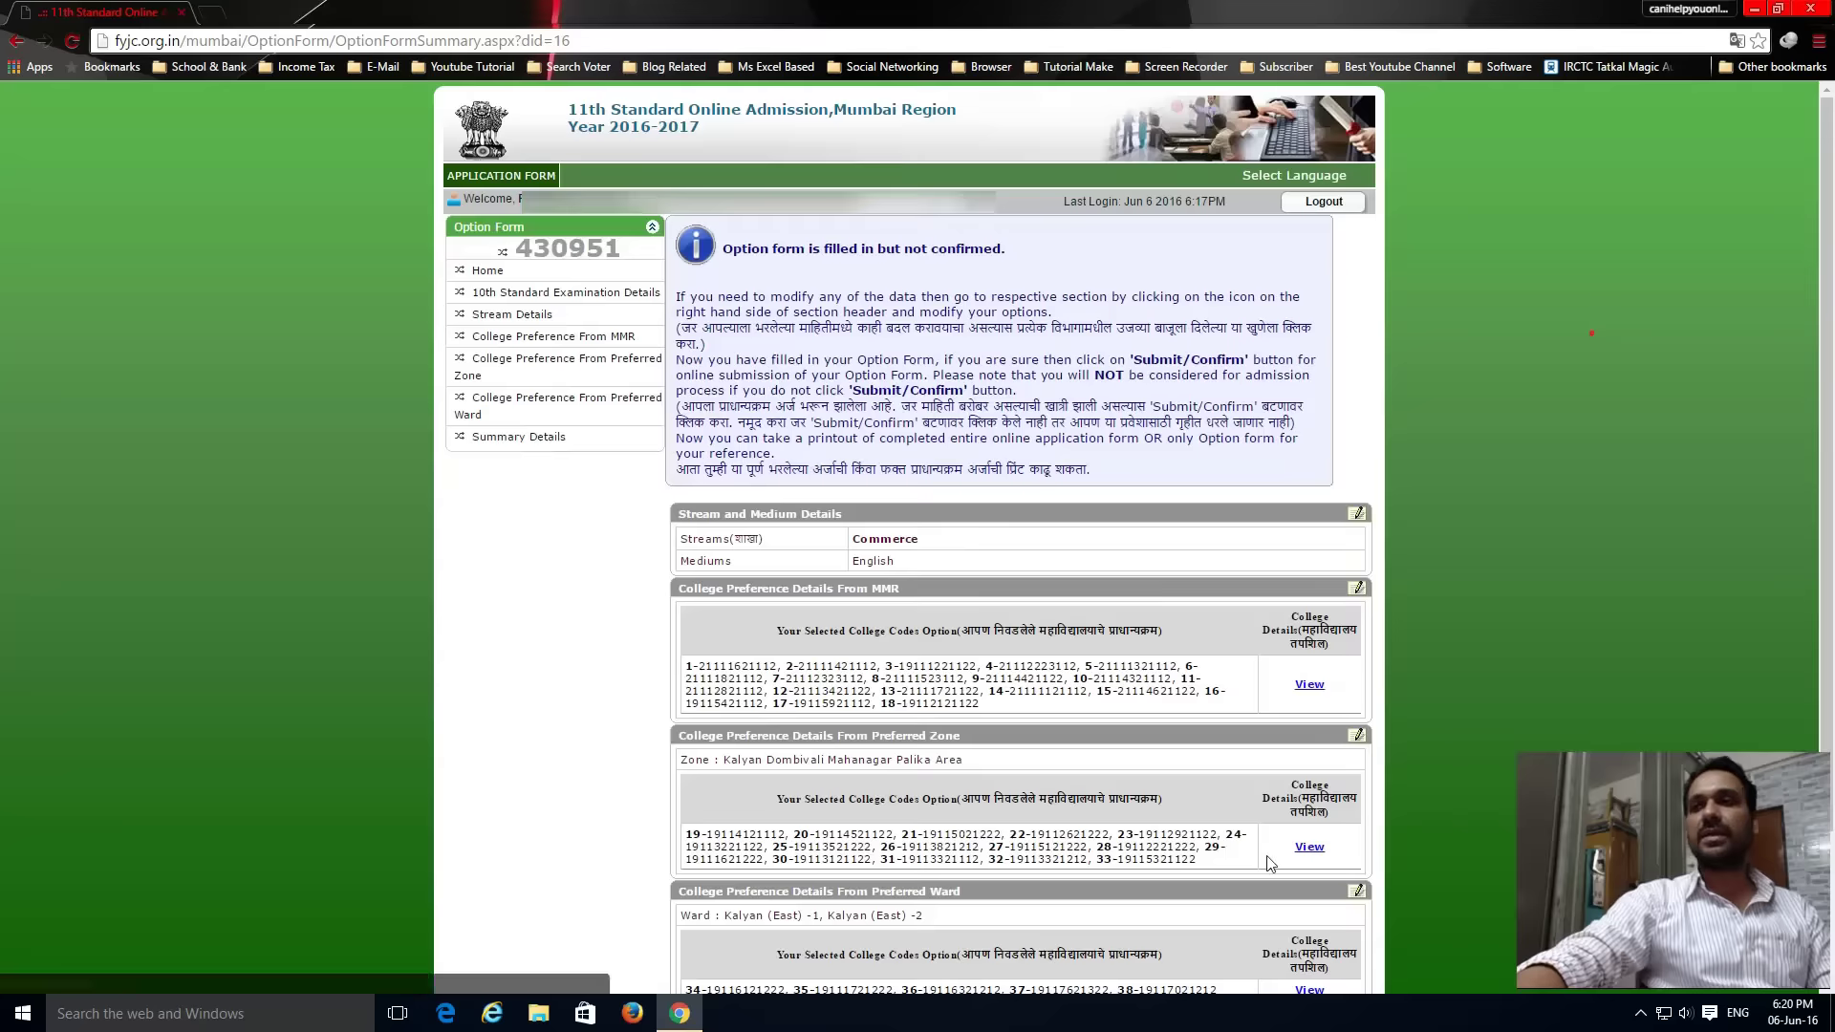
pyautogui.click(1310, 991)
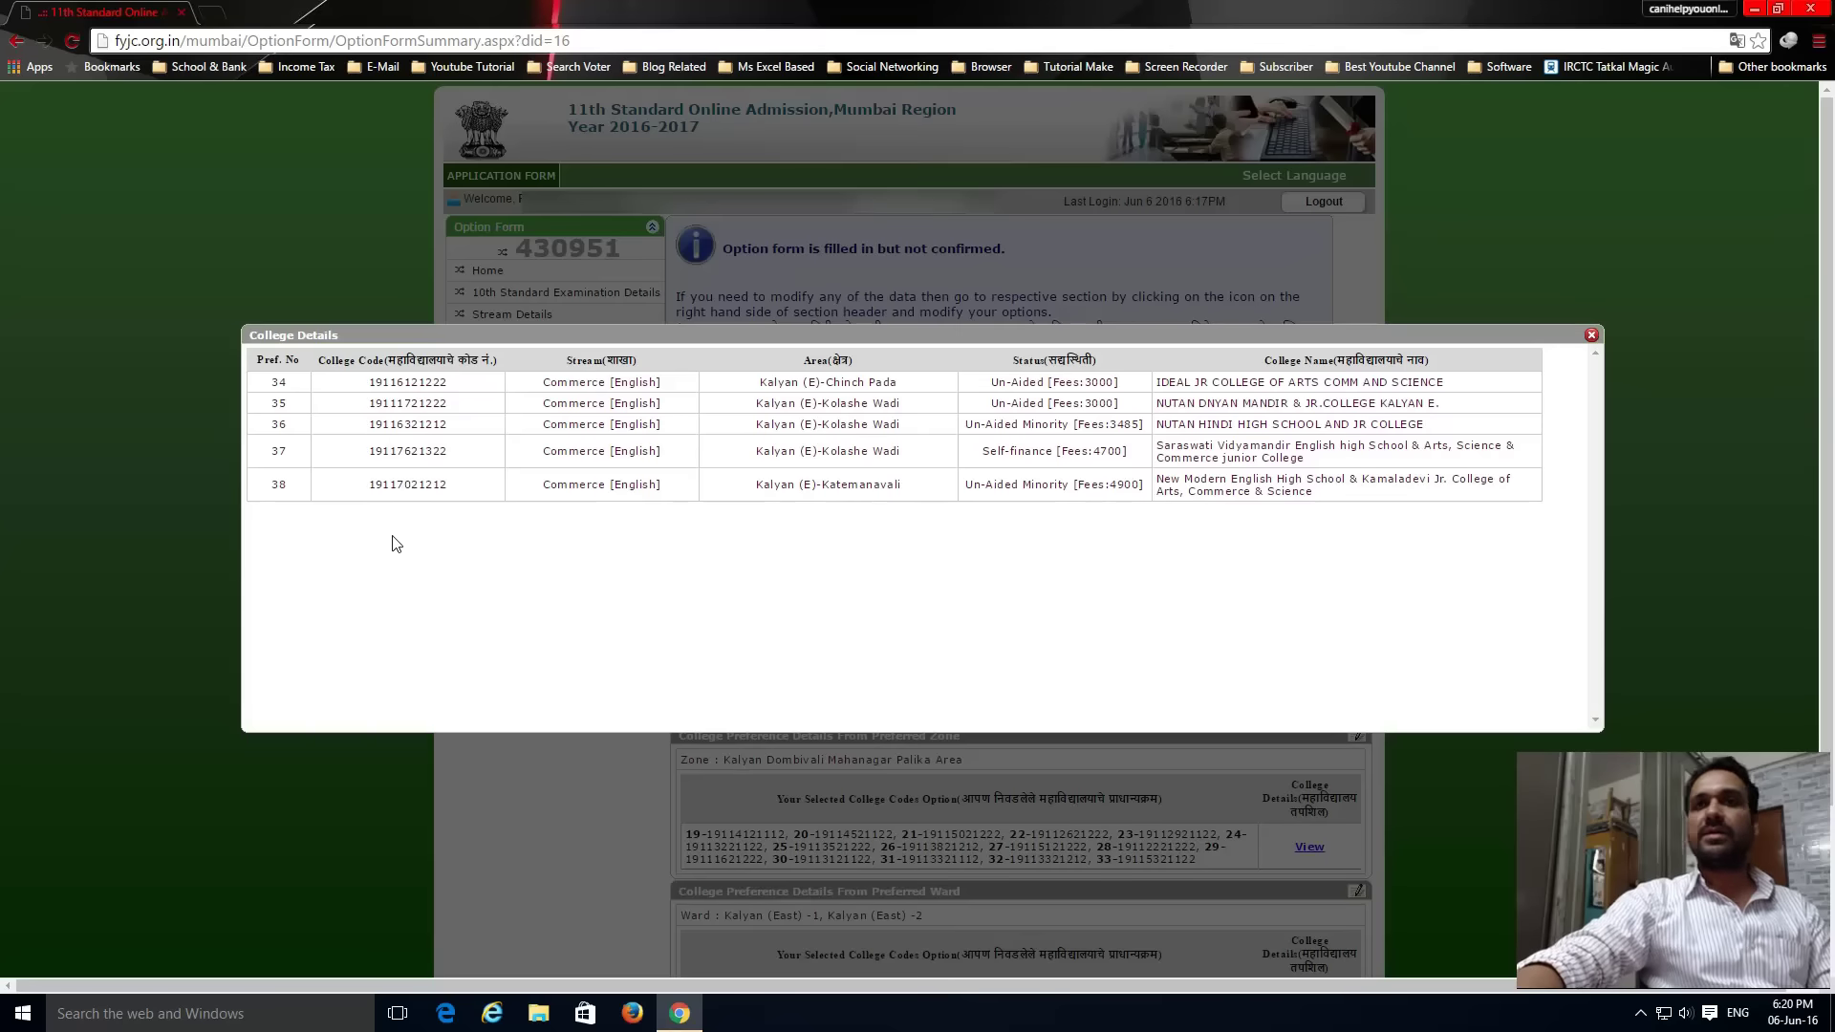
pyautogui.click(1591, 336)
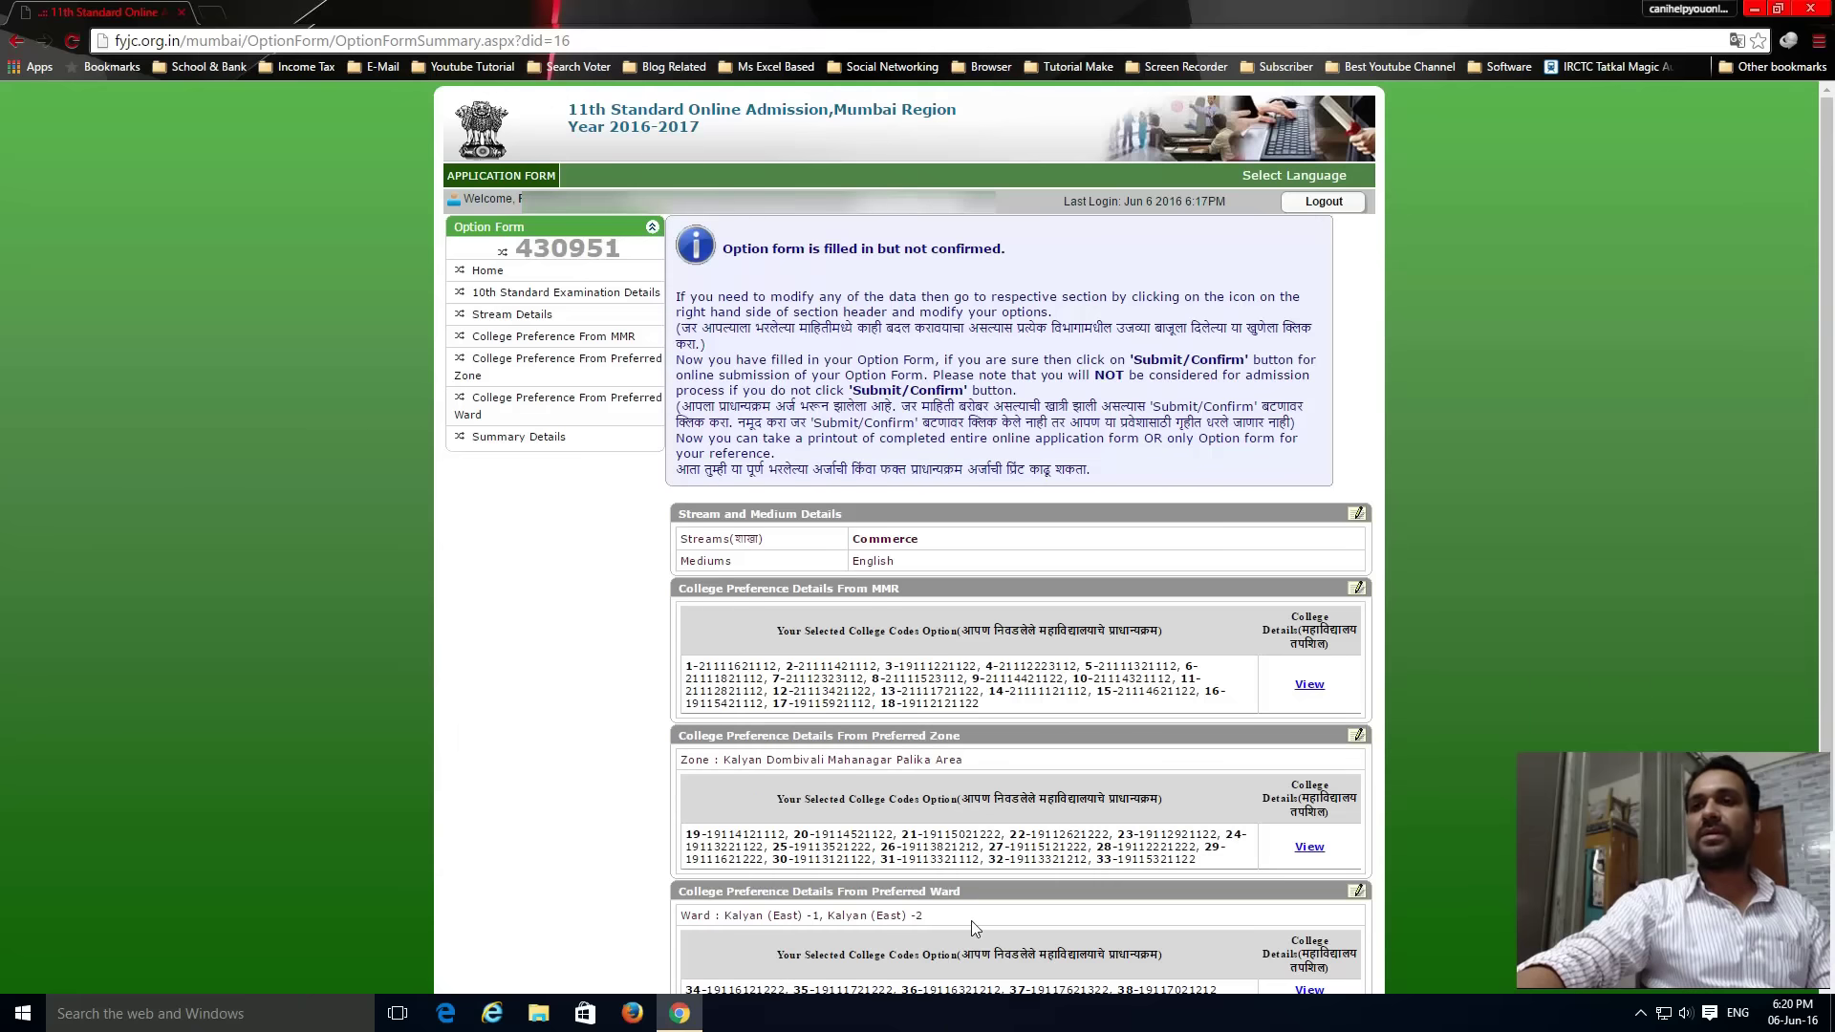
# Review the option form summary through to the Verification/Grievance Summary, and close the browser without submitting the form.
pyautogui.scroll(-3, 970, 920)
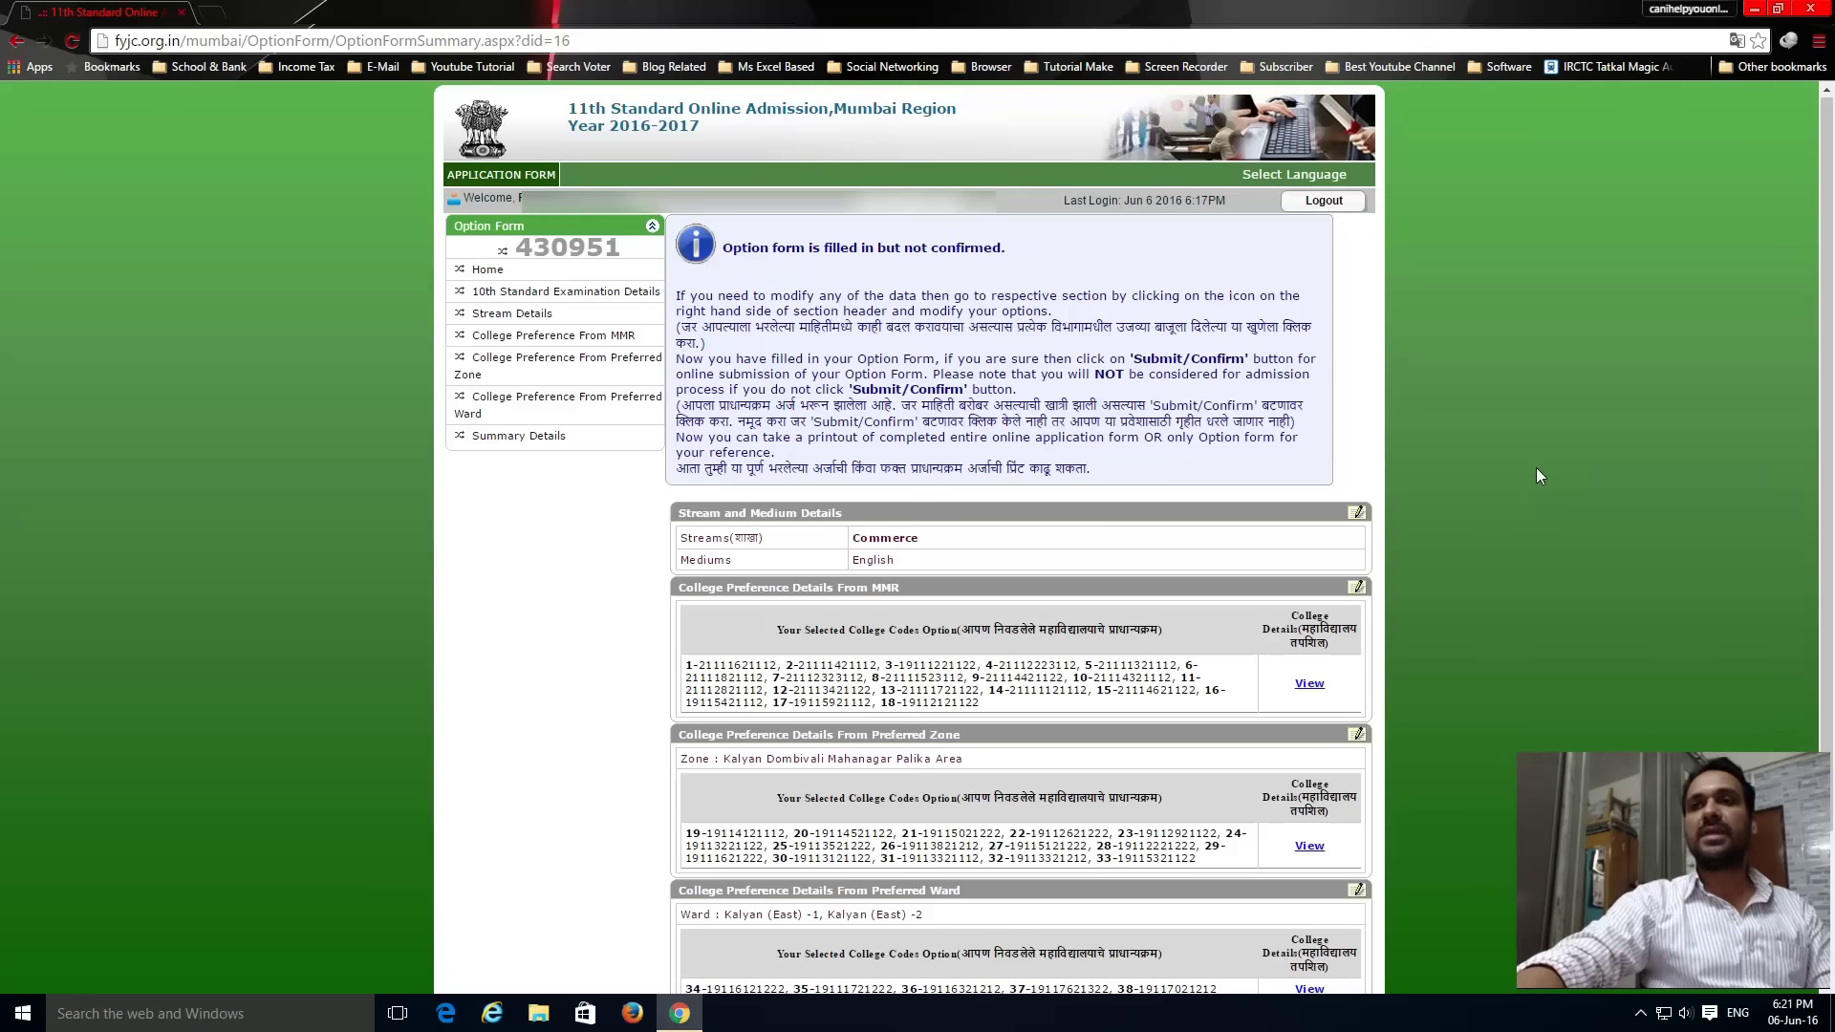
pyautogui.scroll(-2, 1524, 517)
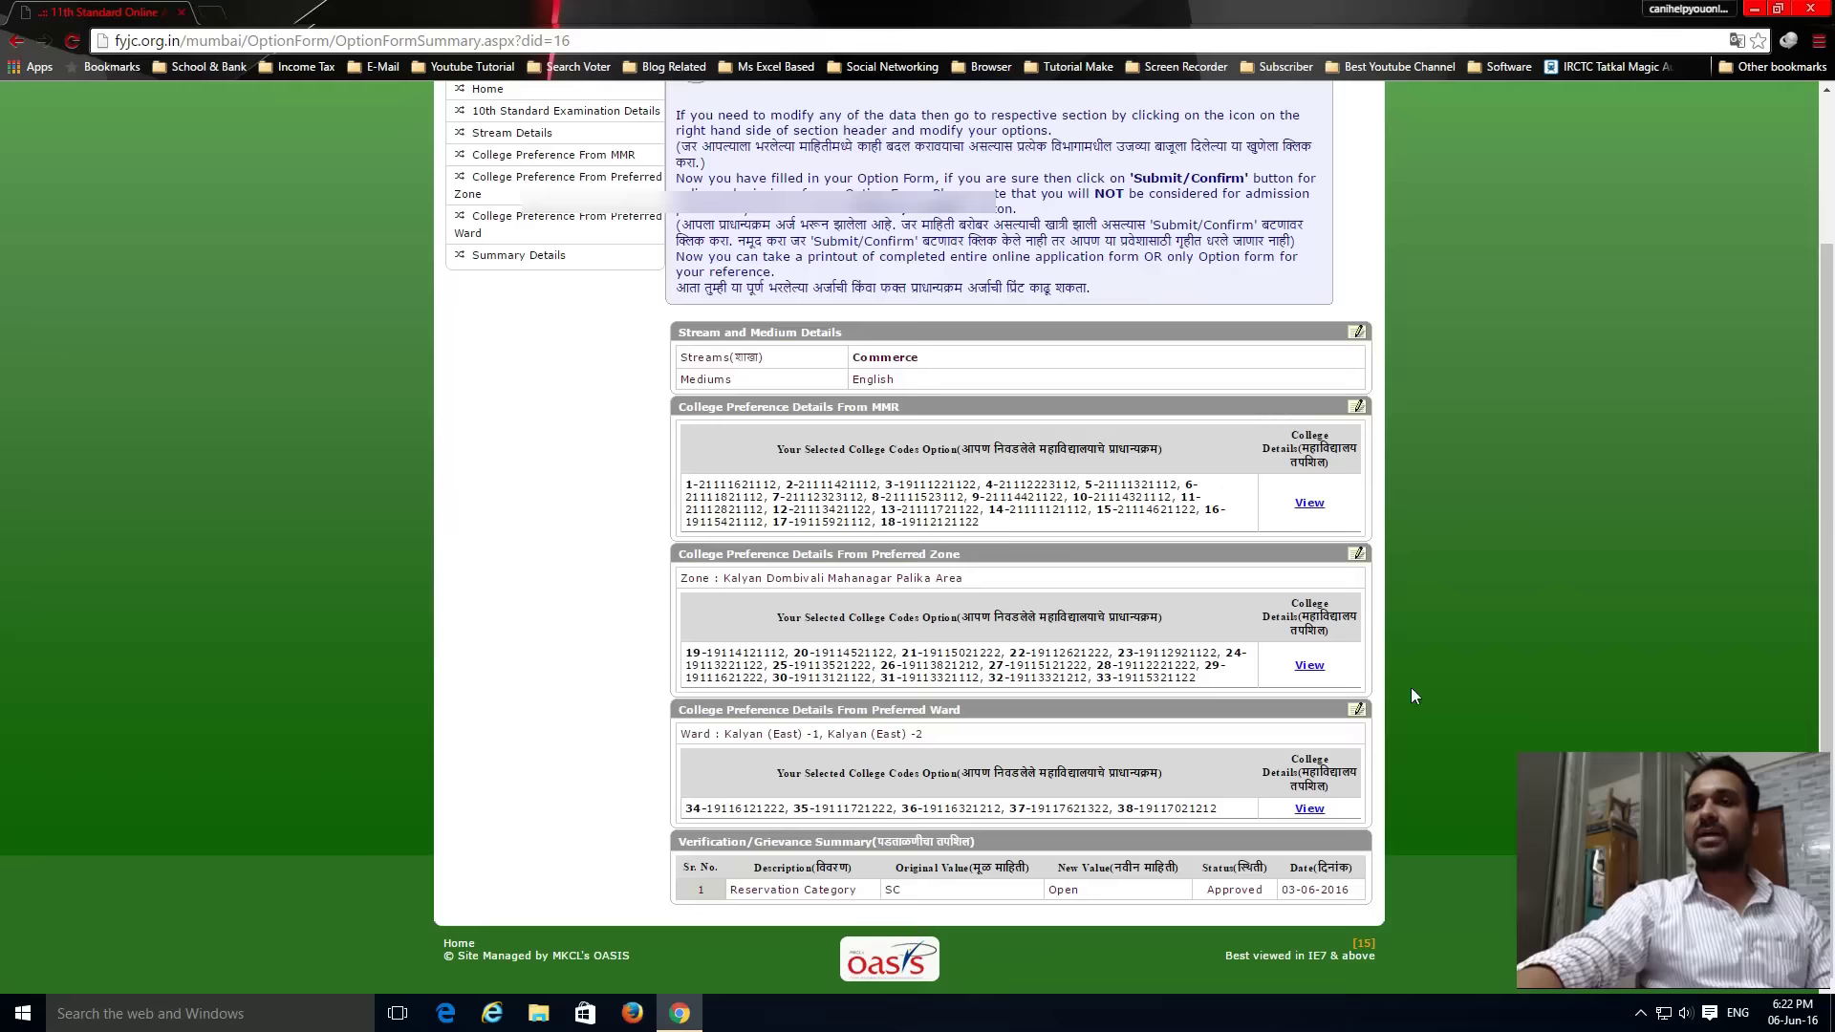
pyautogui.scroll(2, 1454, 582)
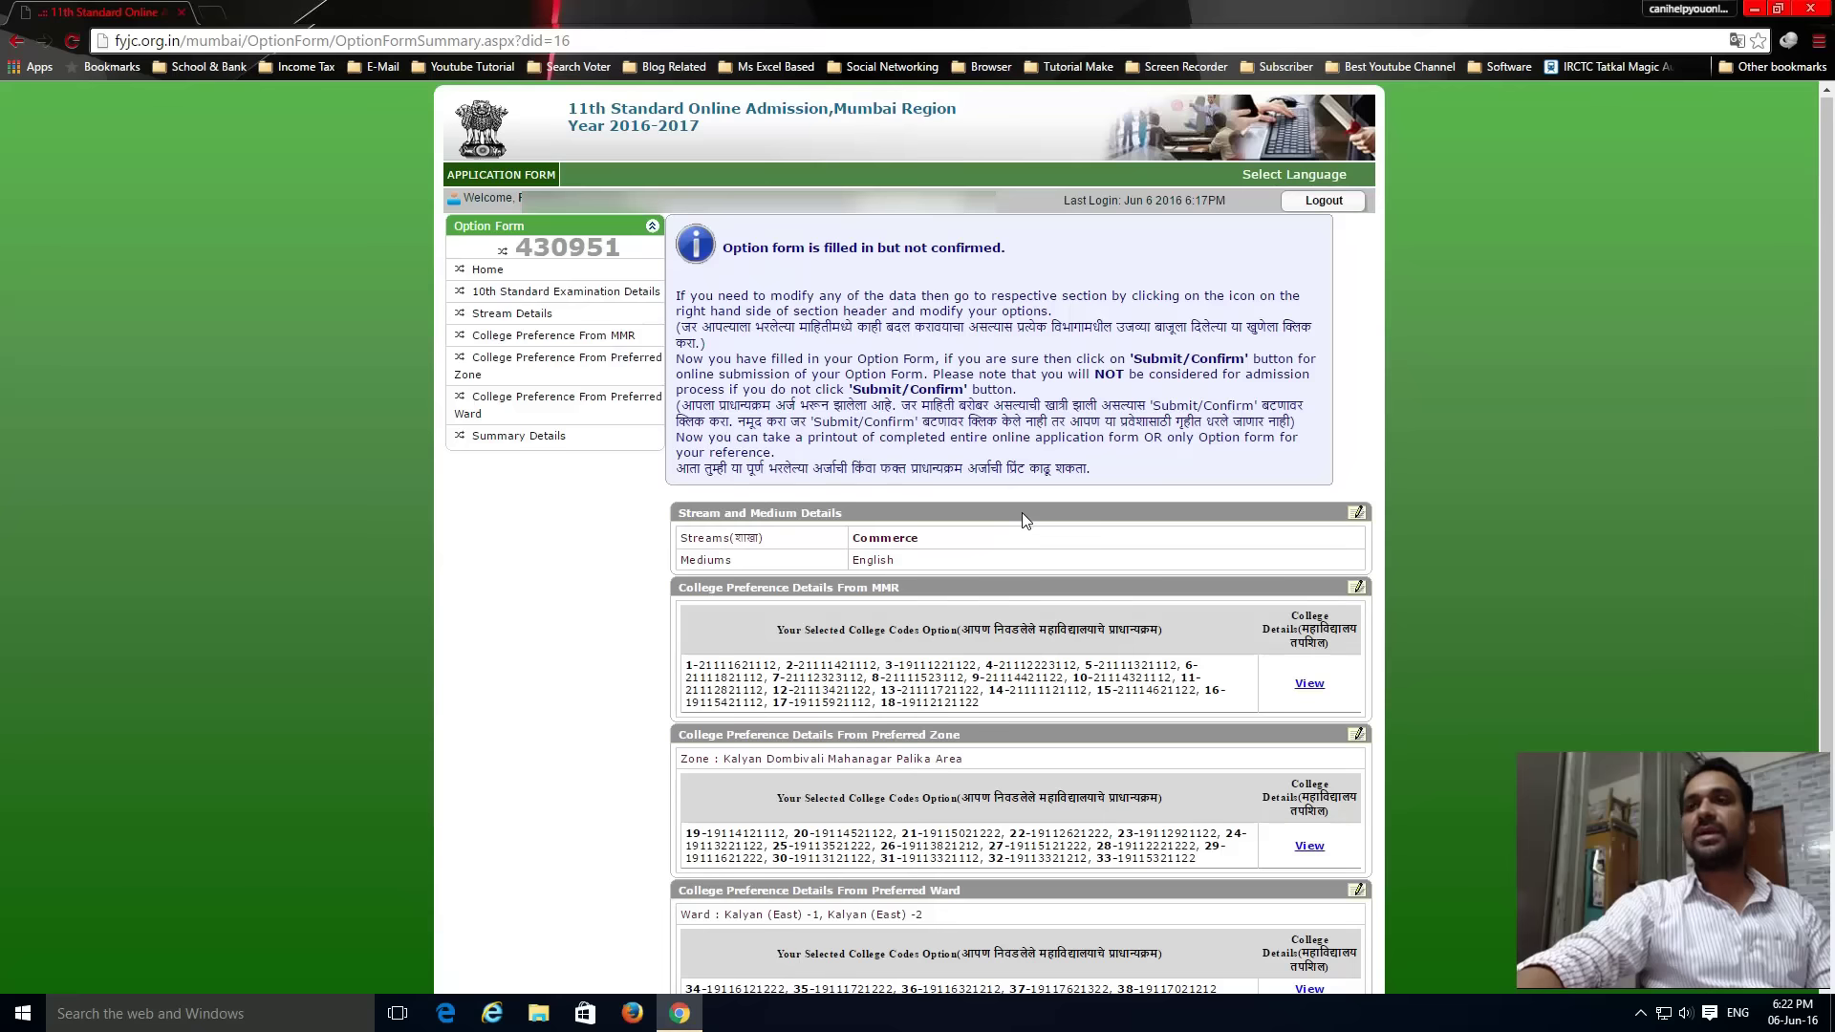
pyautogui.click(1803, 12)
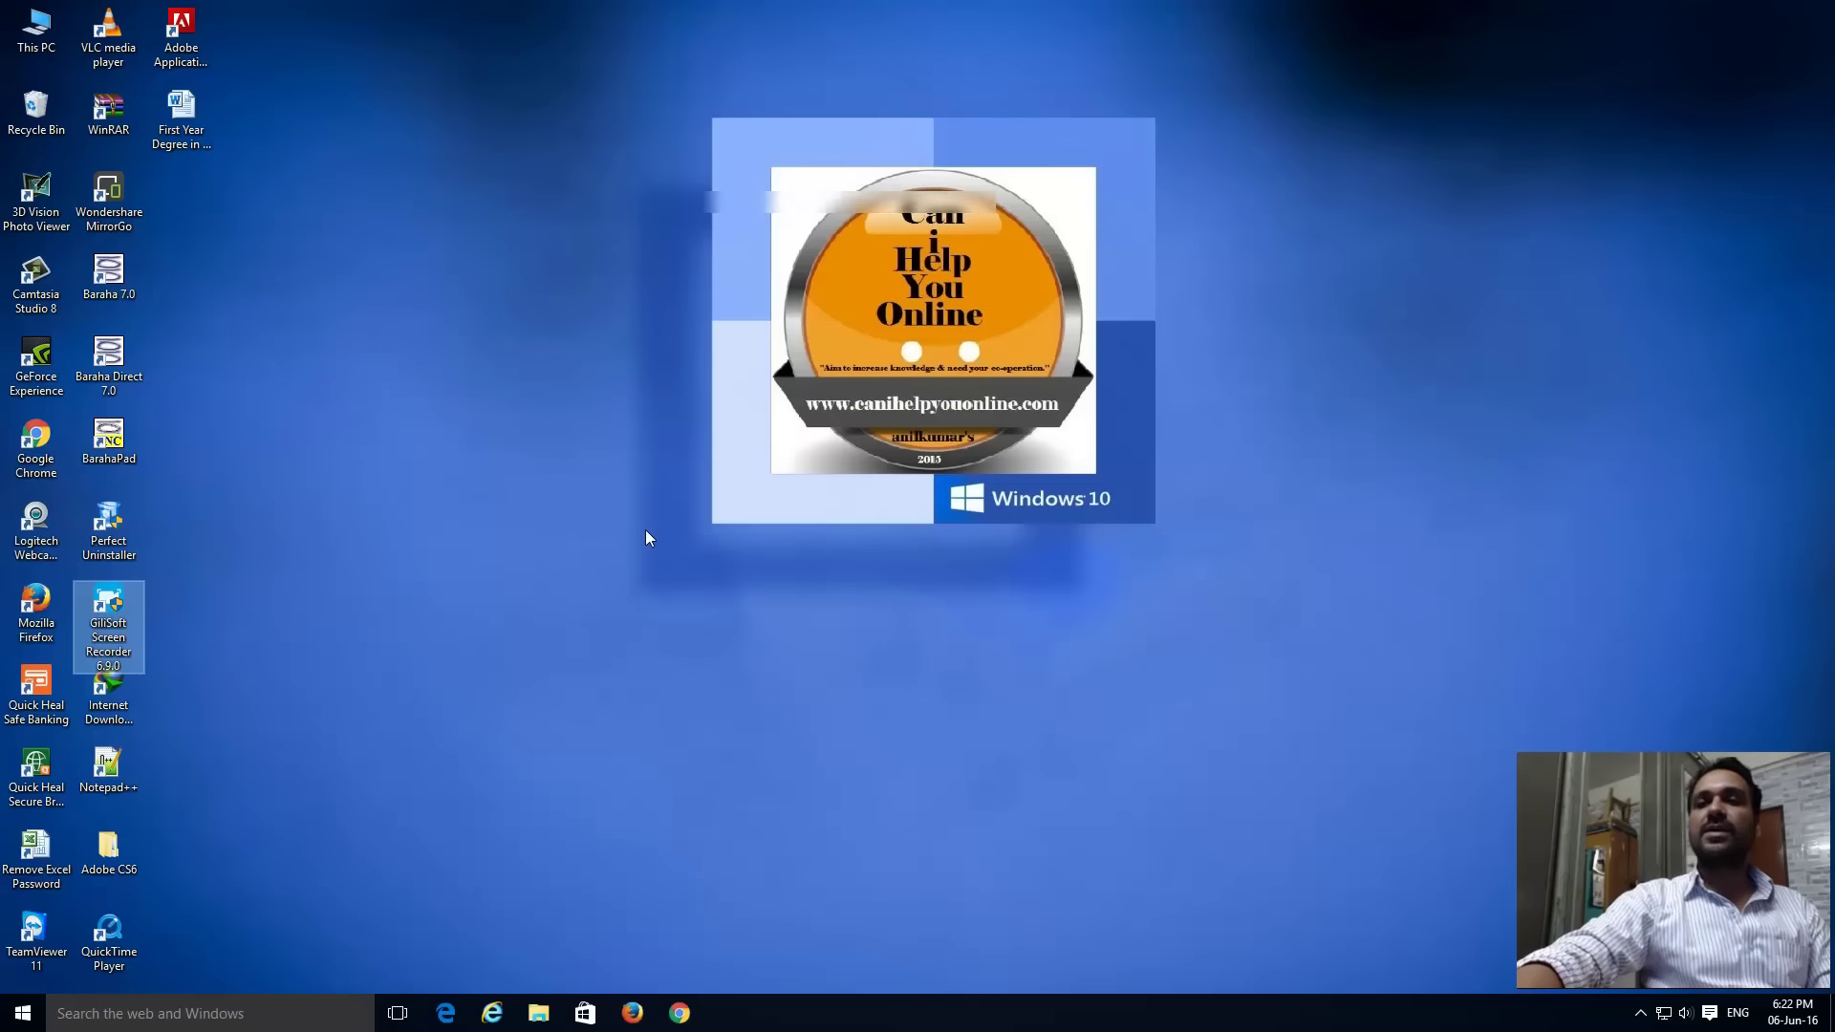